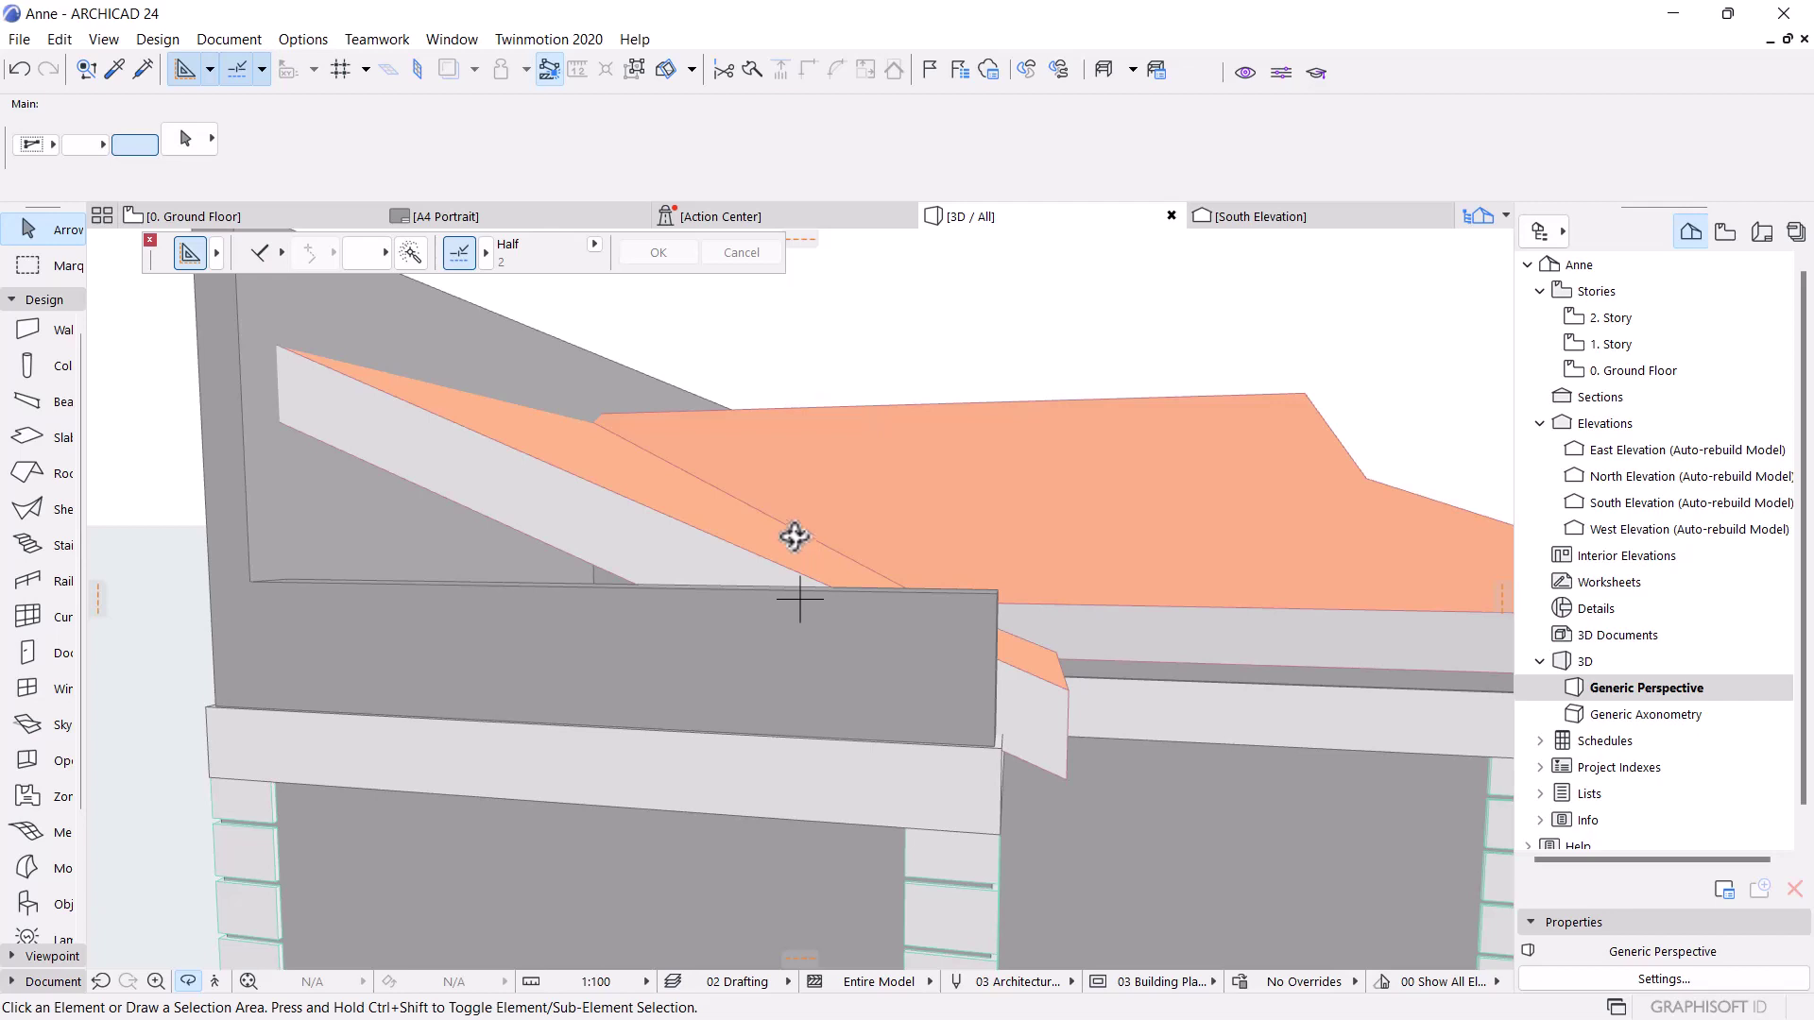
# Examine where the sloping roof meets the parapet walls at the house's end in the 3D view
pyautogui.scroll(-4, 775, 551)
pyautogui.scroll(2, 776, 550)
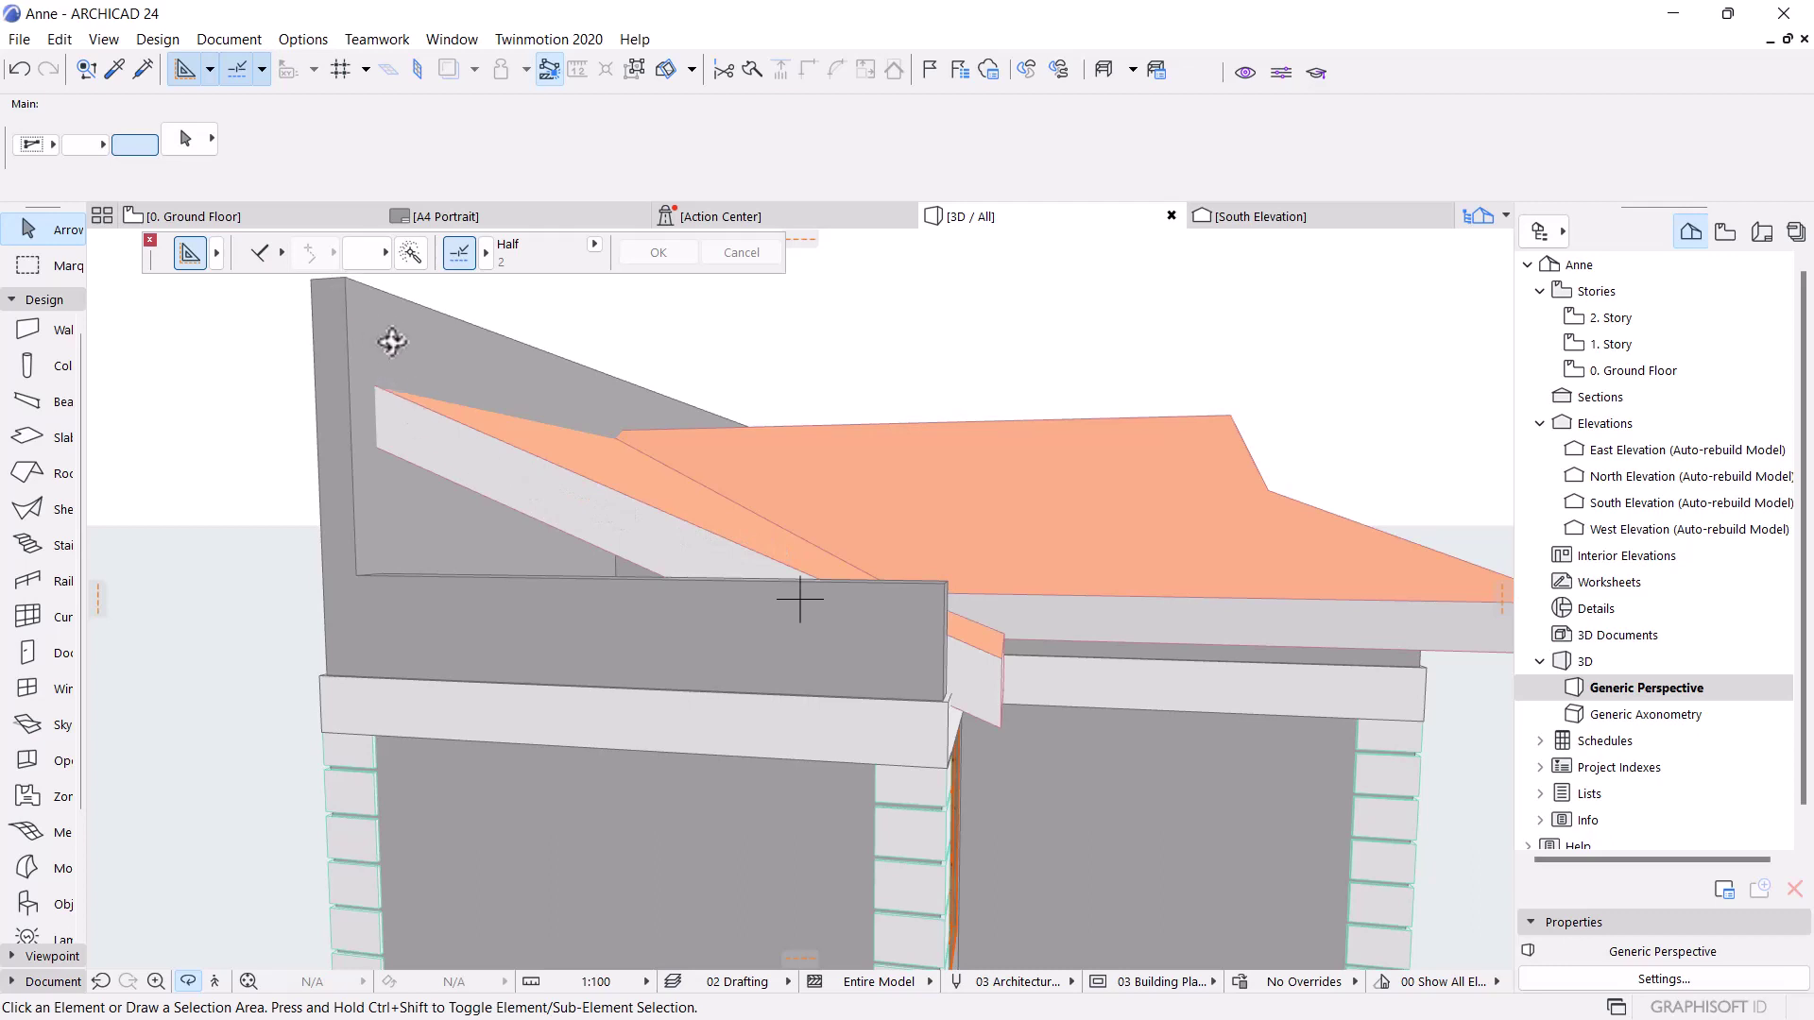
pyautogui.moveTo(385, 336); pyautogui.dragTo(431, 390, button='middle')
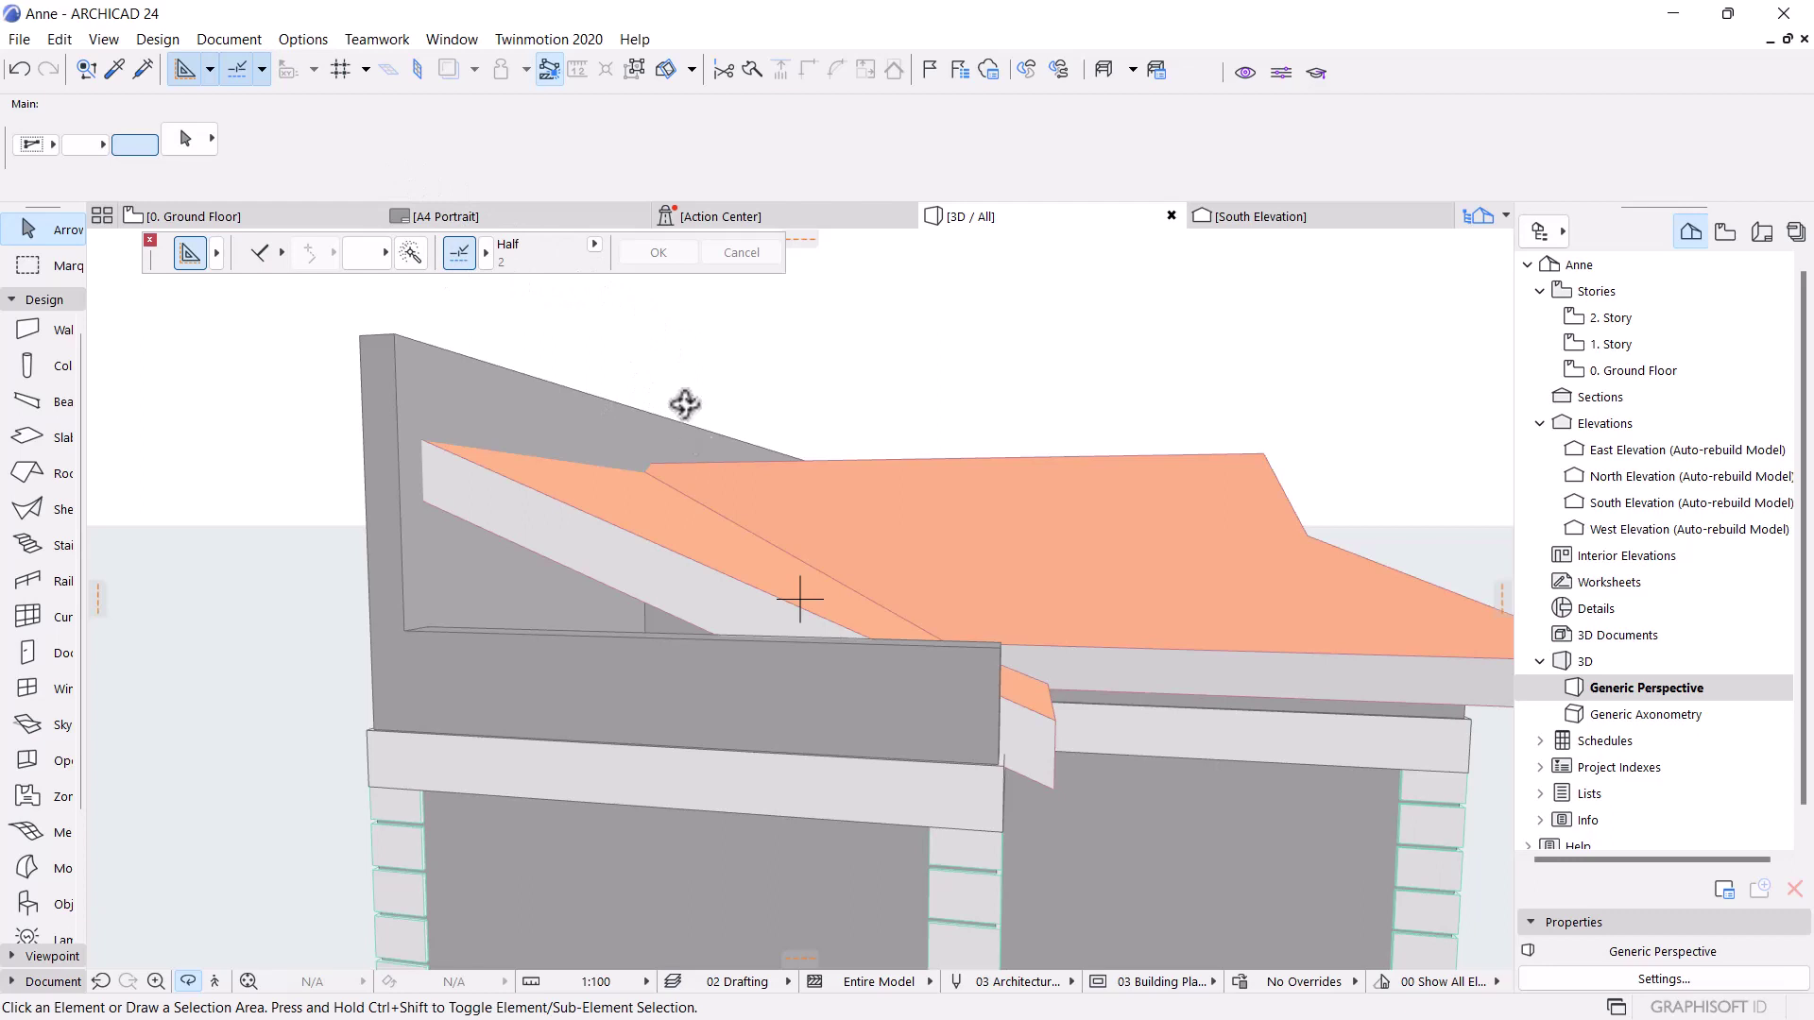
pyautogui.scroll(-3, 696, 490)
pyautogui.scroll(2, 696, 490)
pyautogui.scroll(1, 695, 495)
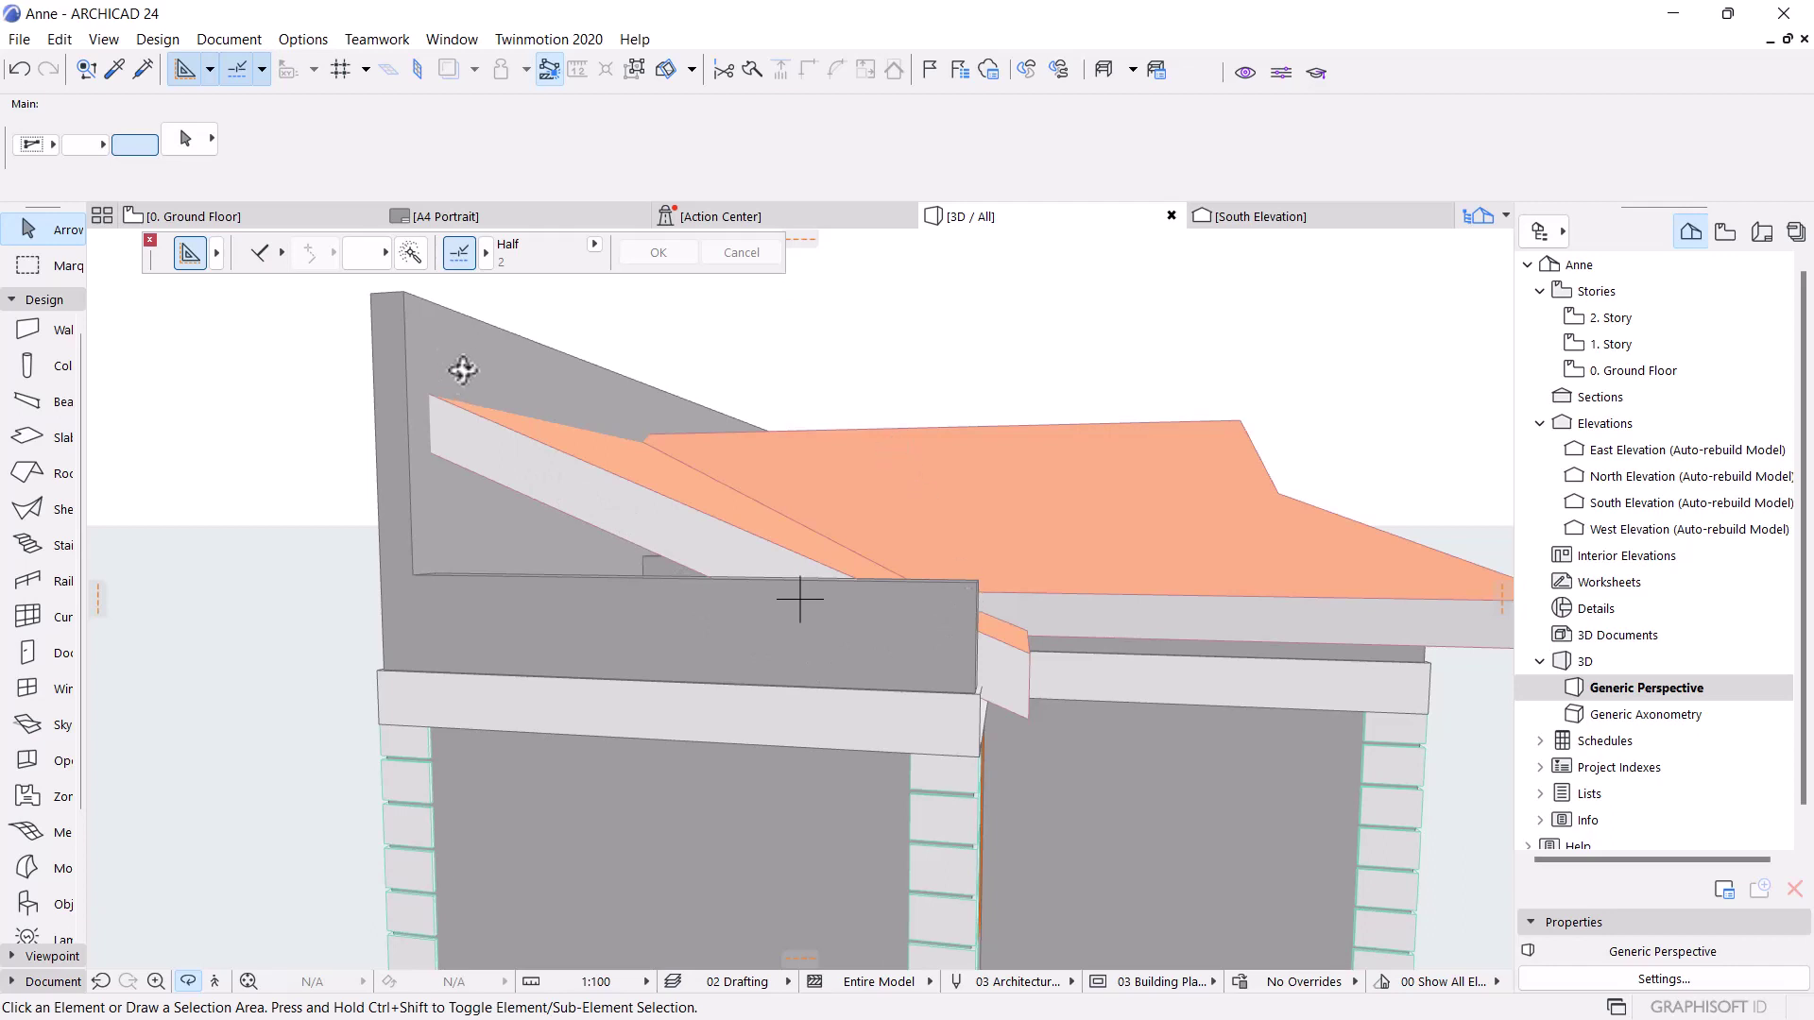
pyautogui.scroll(-2, 463, 370)
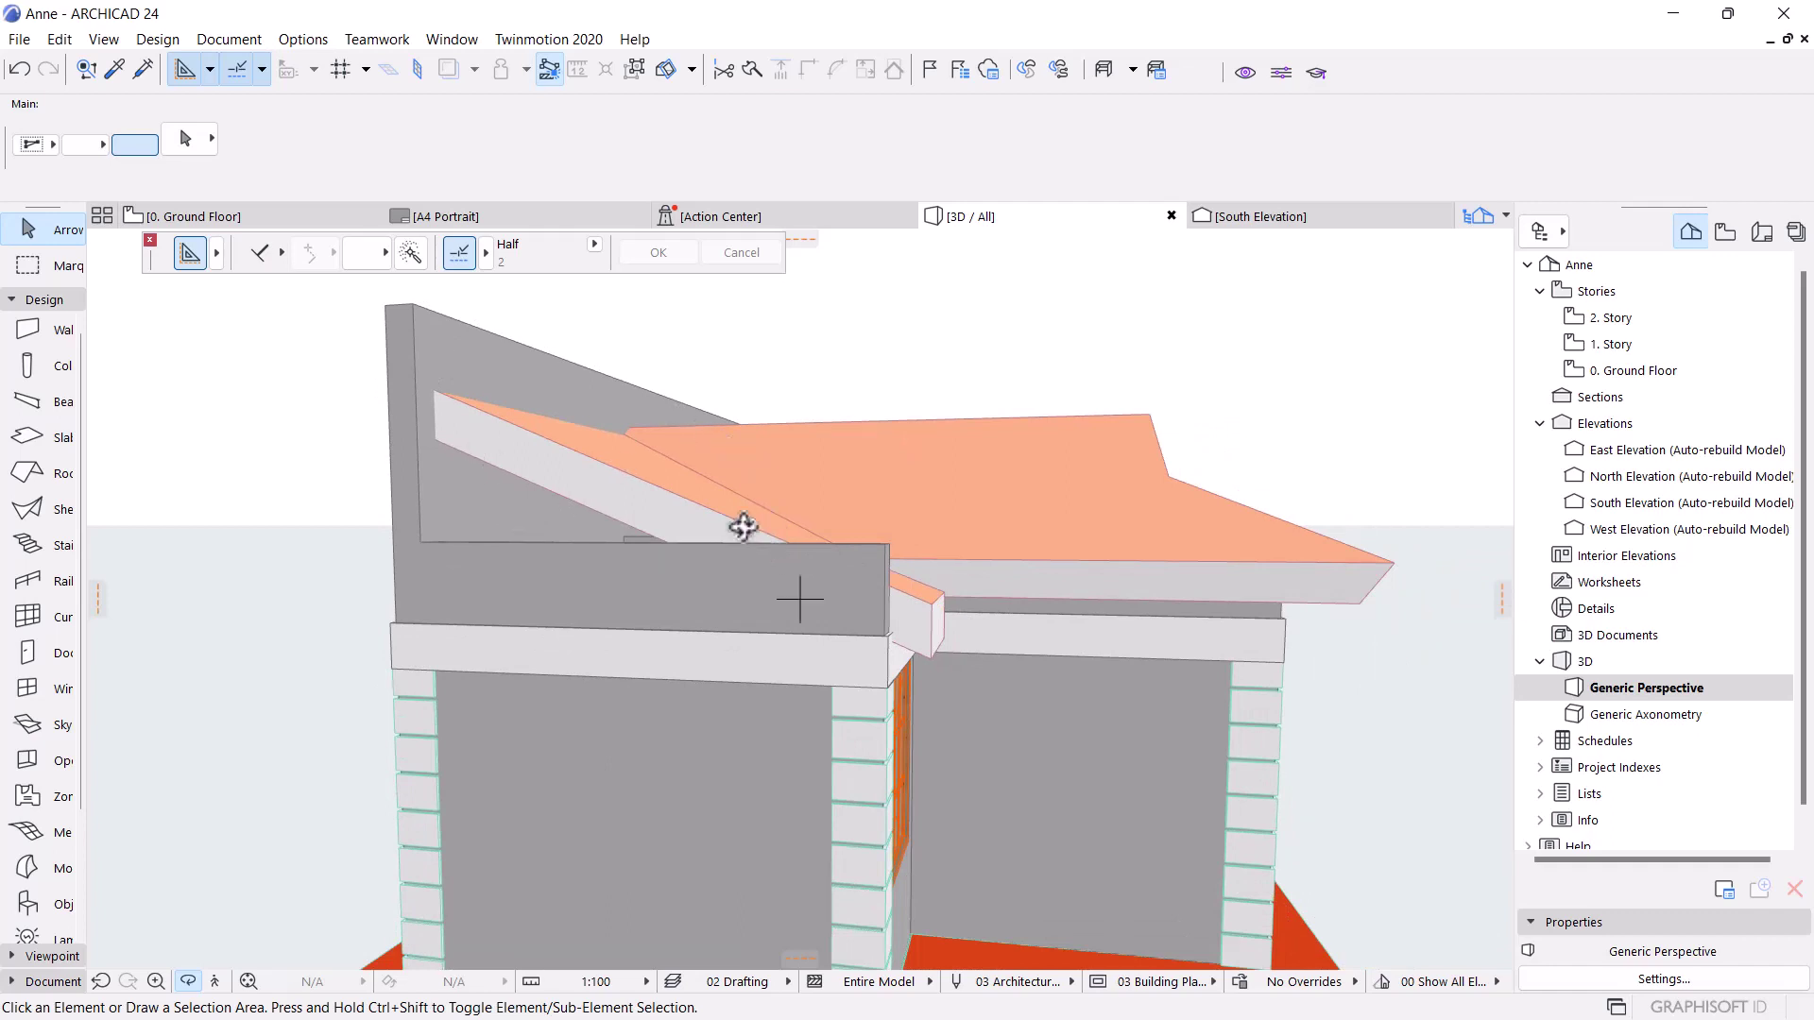
pyautogui.scroll(1, 737, 534)
pyautogui.scroll(-4, 743, 528)
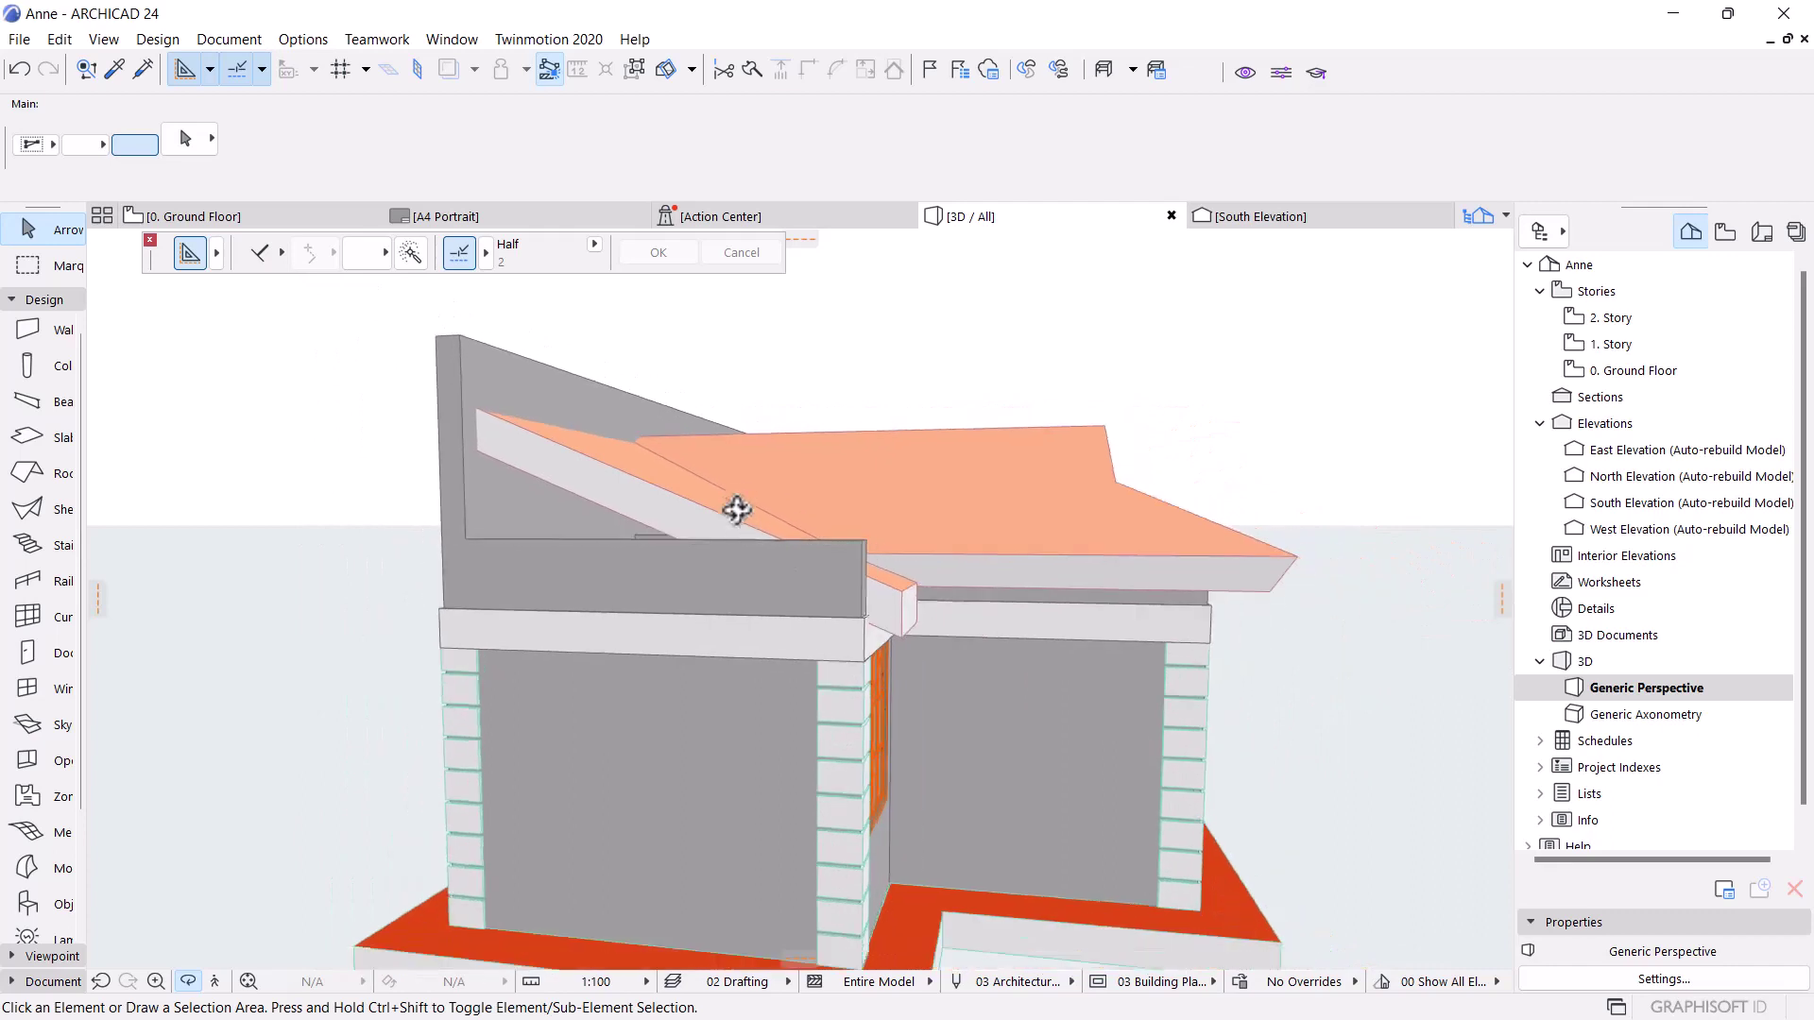
# Examine the roof's lower edge and parapet corner from other sides in 3D, and check the Ground Floor plan
pyautogui.keyDown('shift'); pyautogui.moveTo(920, 696); pyautogui.dragTo(449, 648, button='middle'); pyautogui.keyUp('shift')
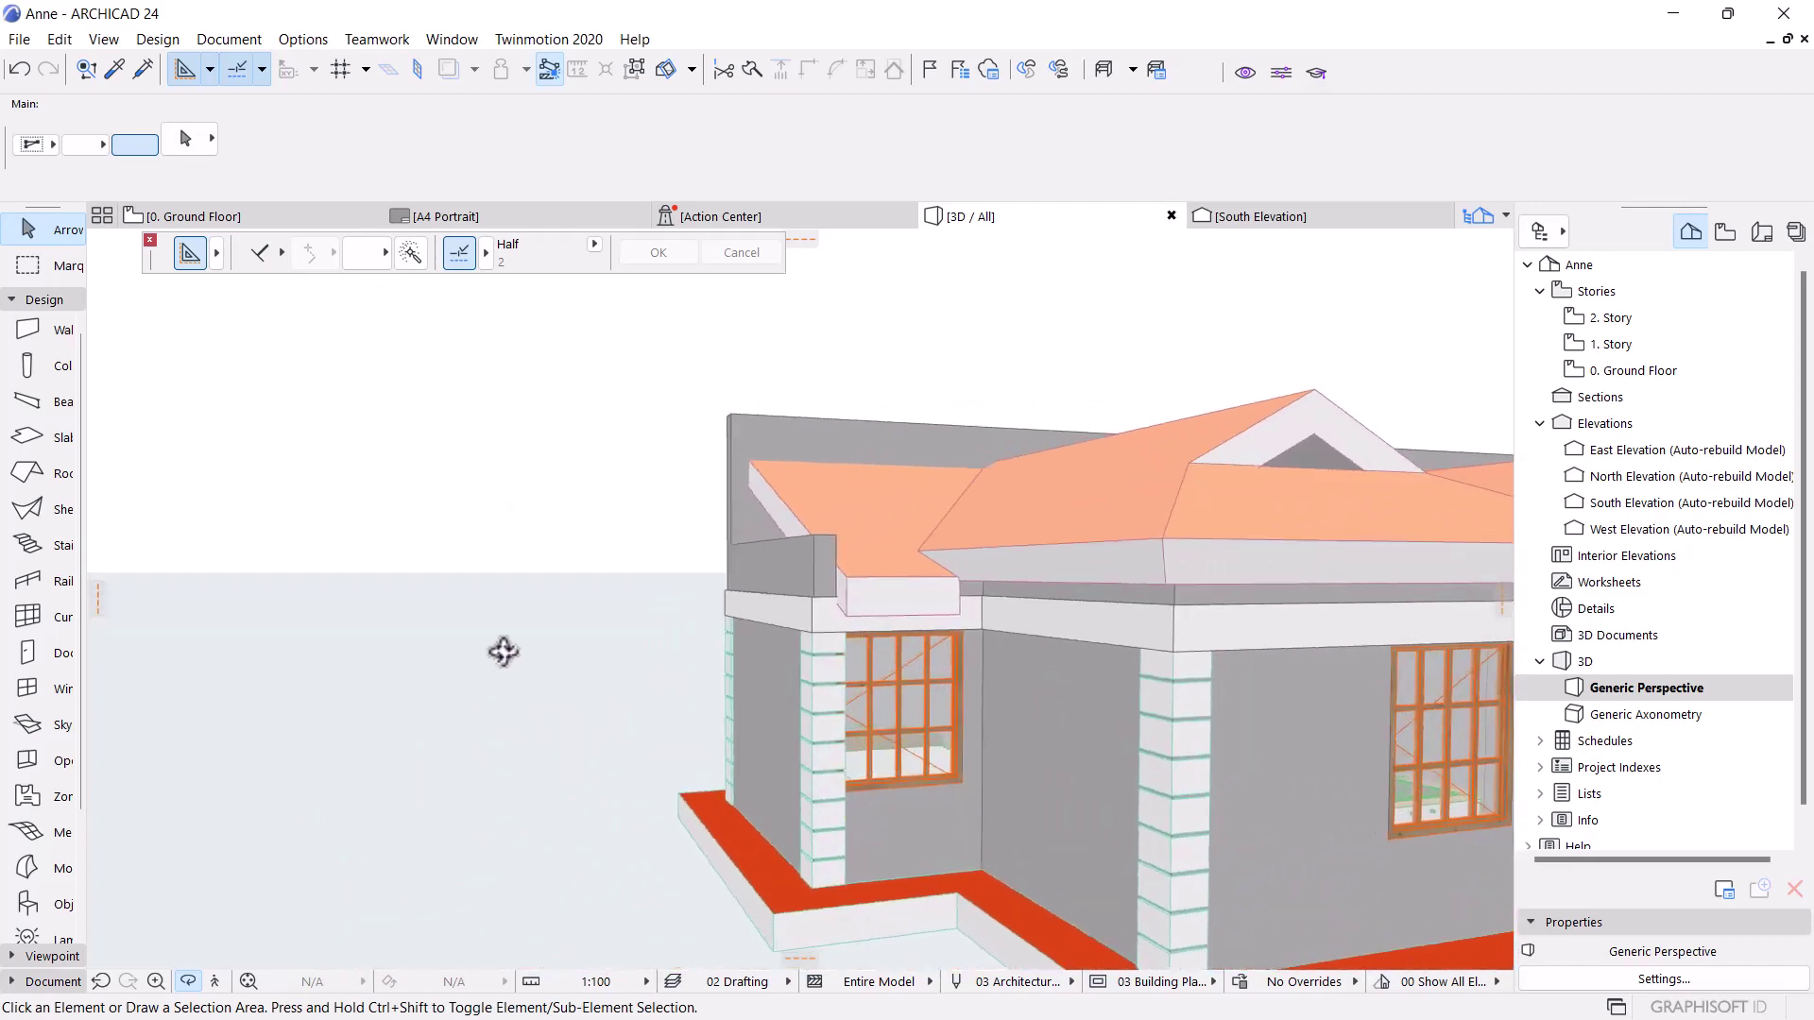
pyautogui.moveTo(1021, 704); pyautogui.dragTo(849, 682, button='middle')
pyautogui.scroll(3, 718, 612)
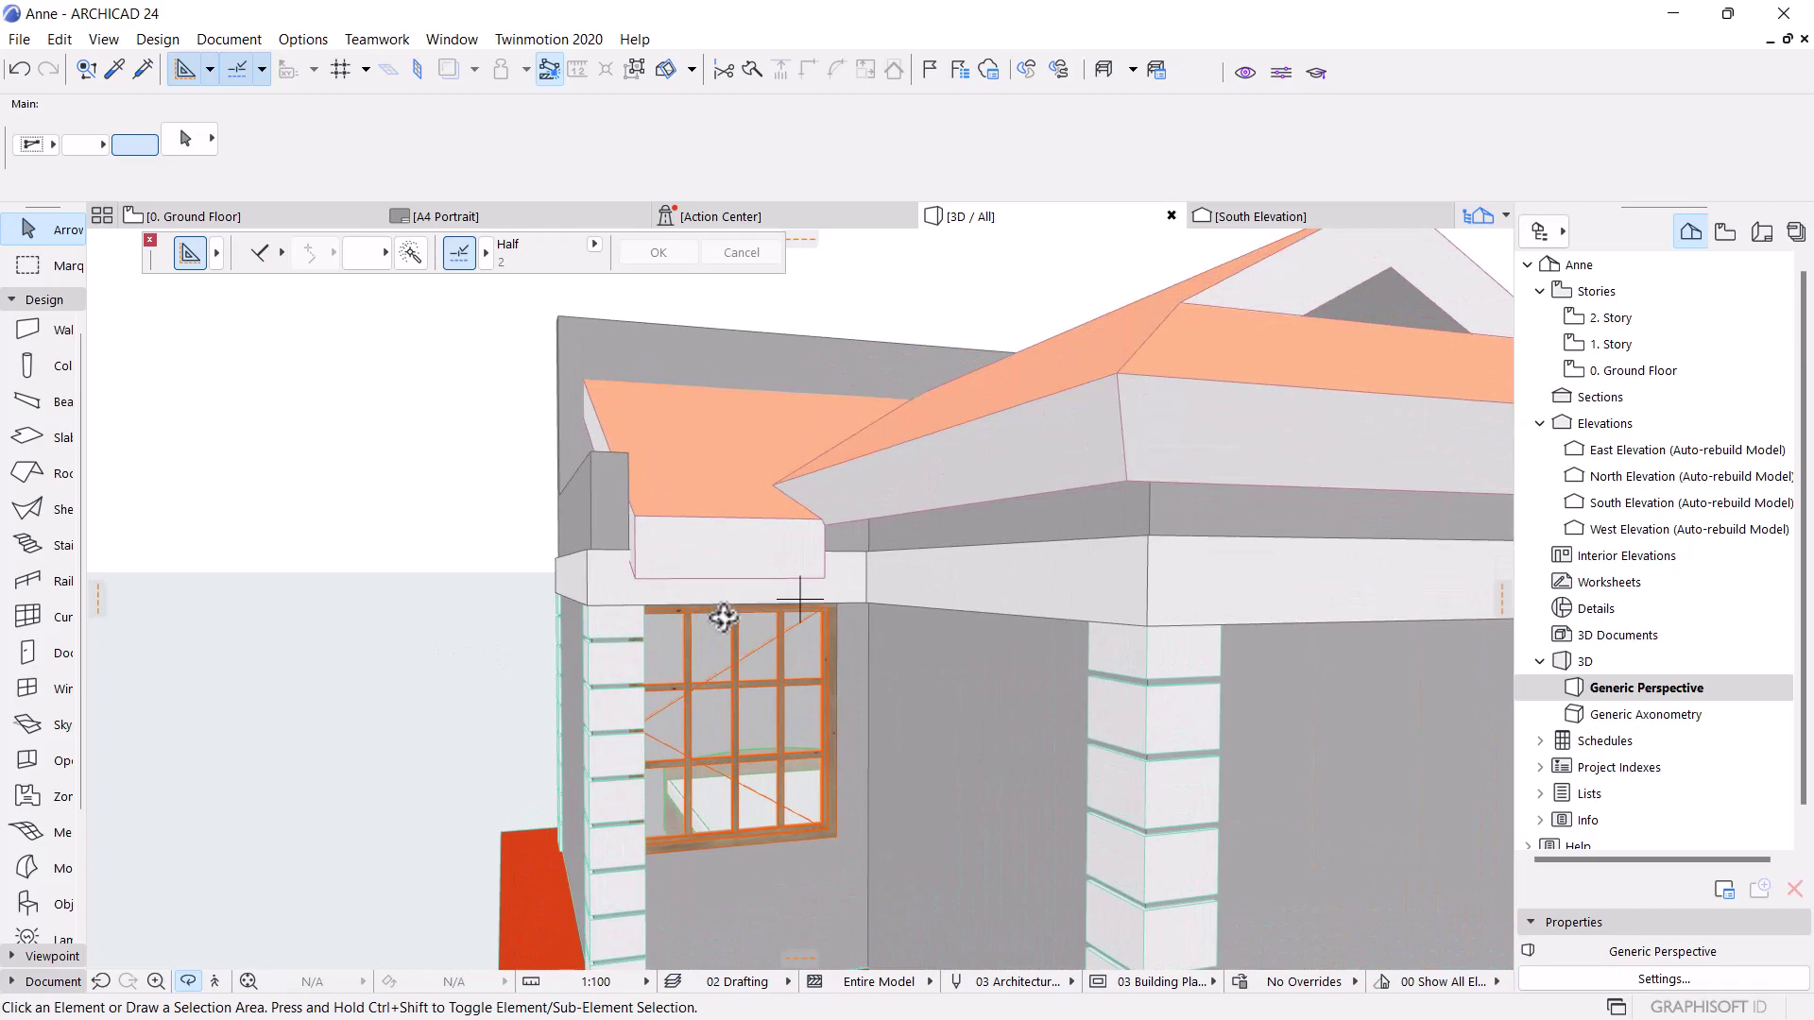
pyautogui.scroll(-2, 724, 616)
pyautogui.scroll(1, 703, 574)
pyautogui.keyDown('shift'); pyautogui.moveTo(644, 587); pyautogui.dragTo(980, 658, button='middle'); pyautogui.keyUp('shift')
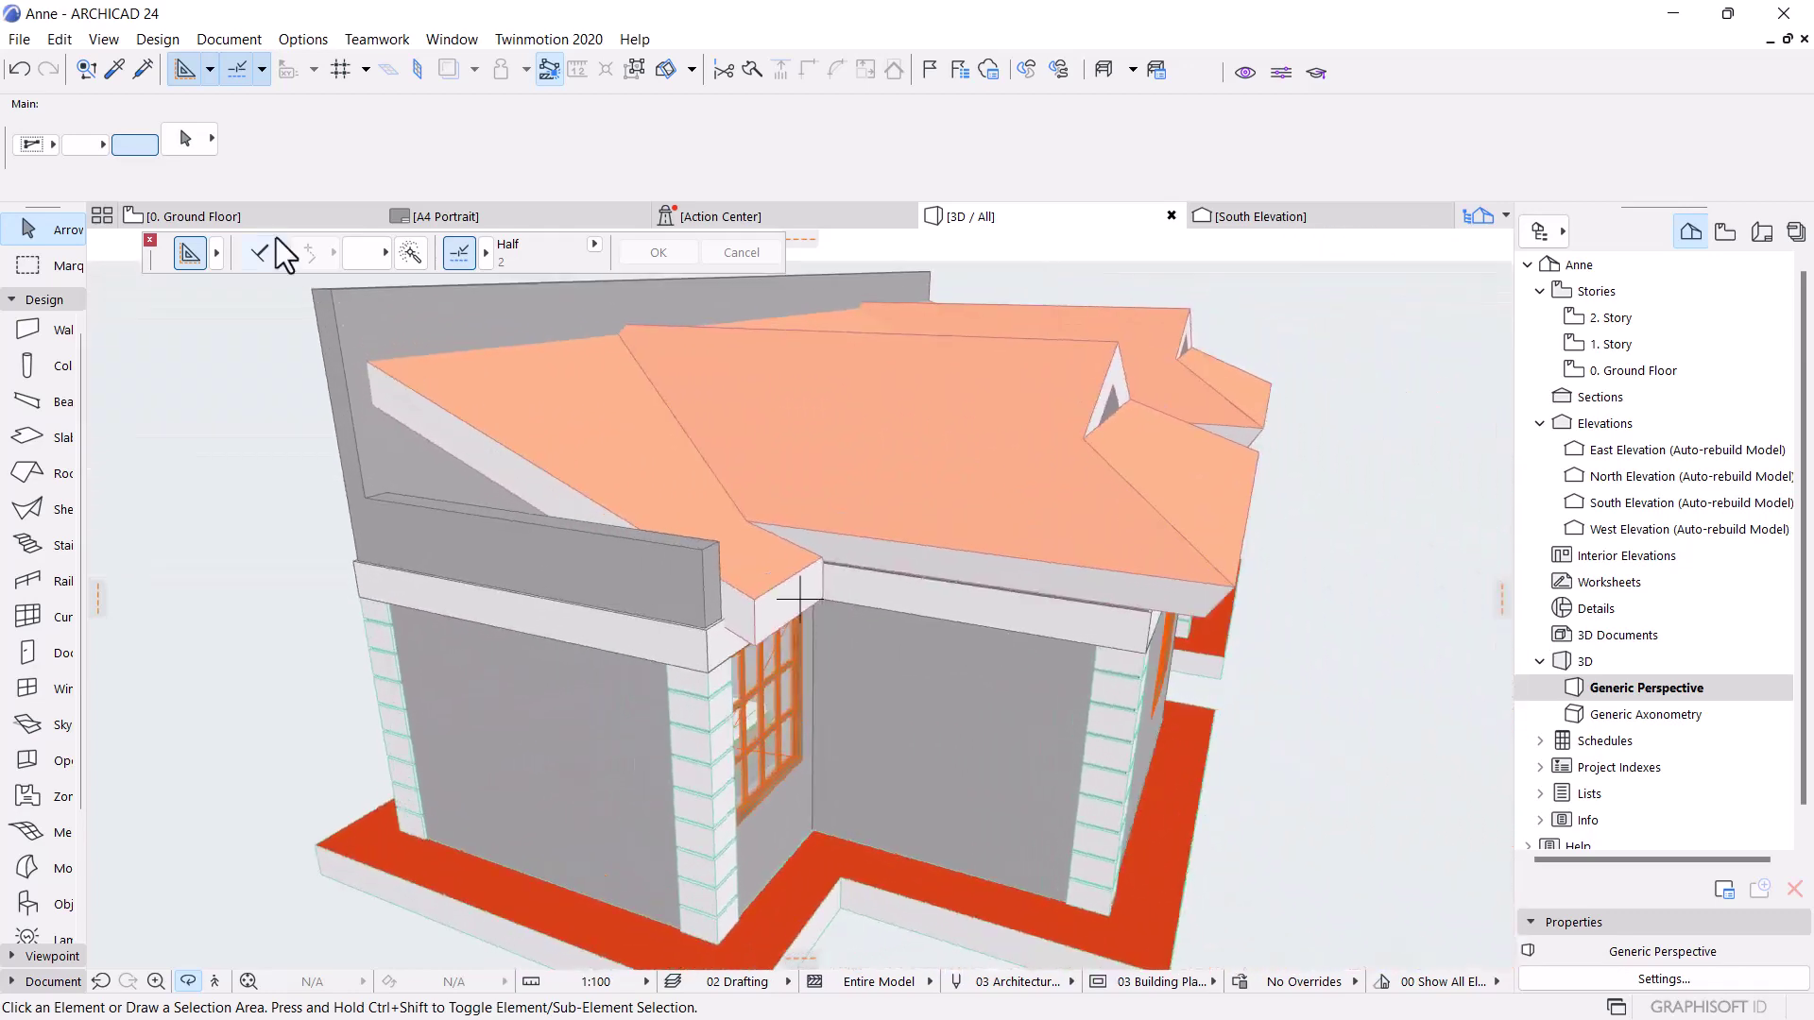
pyautogui.click(255, 219)
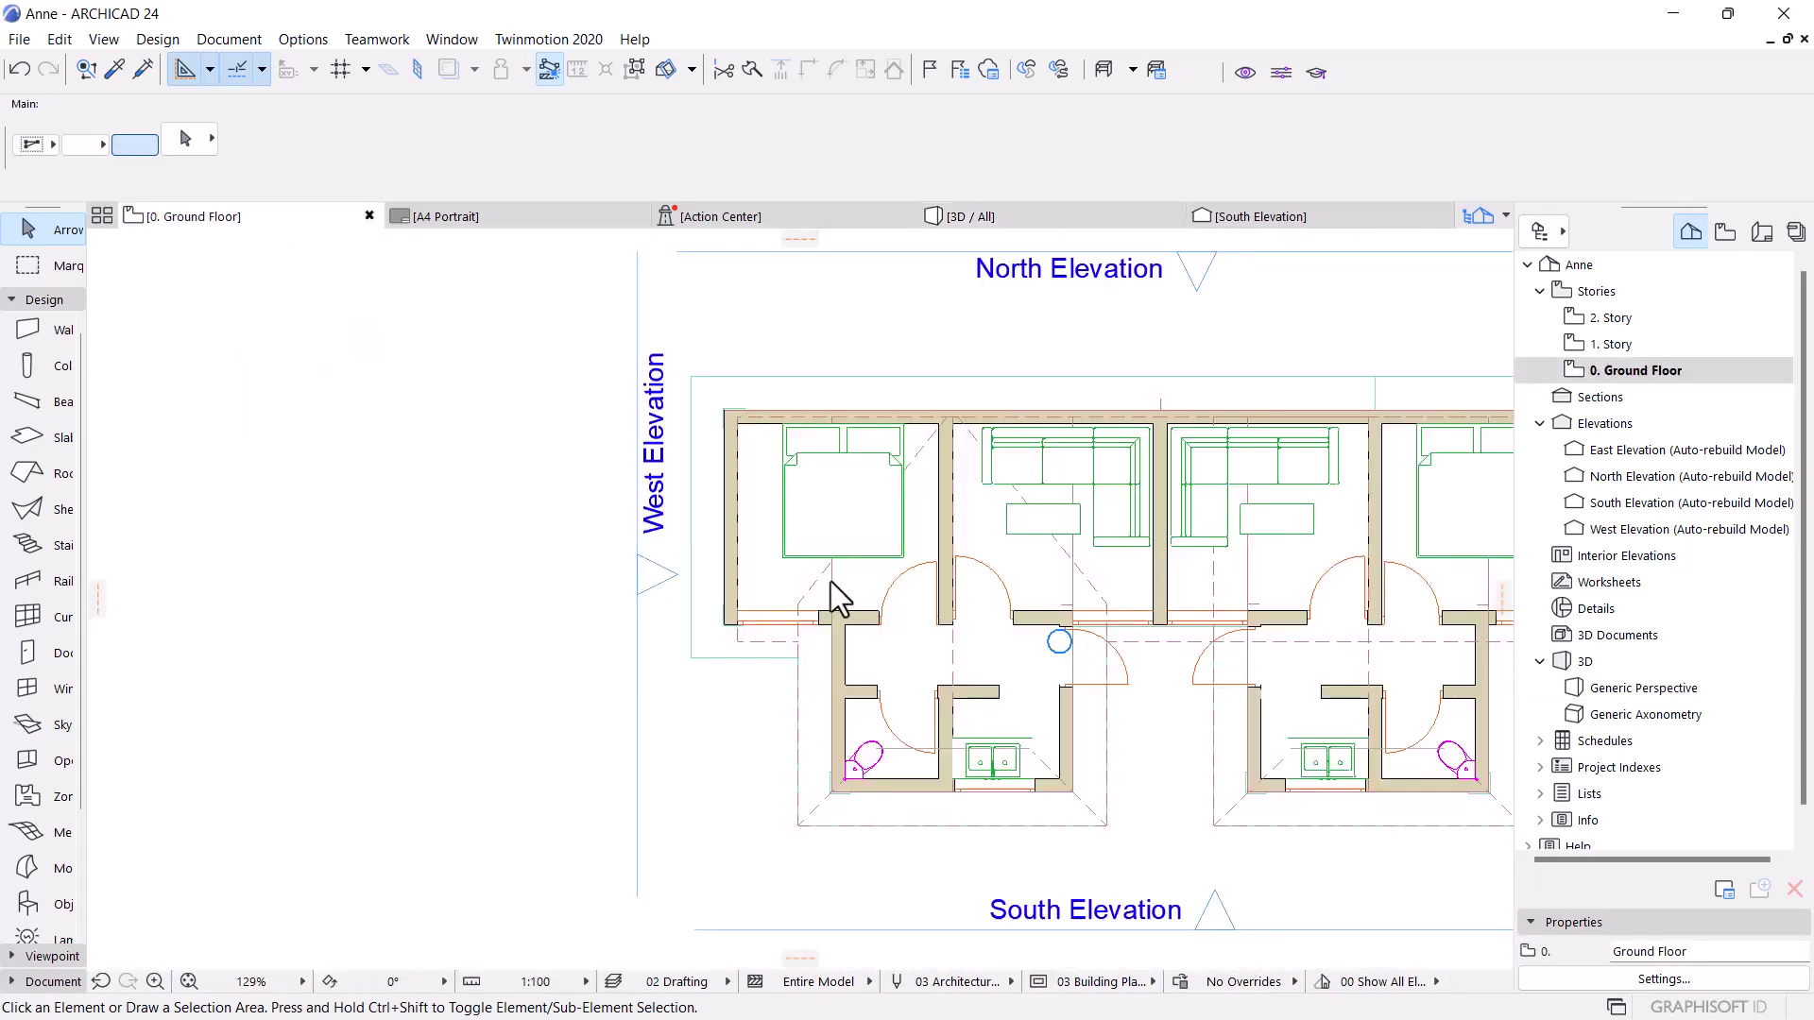
pyautogui.press('m')
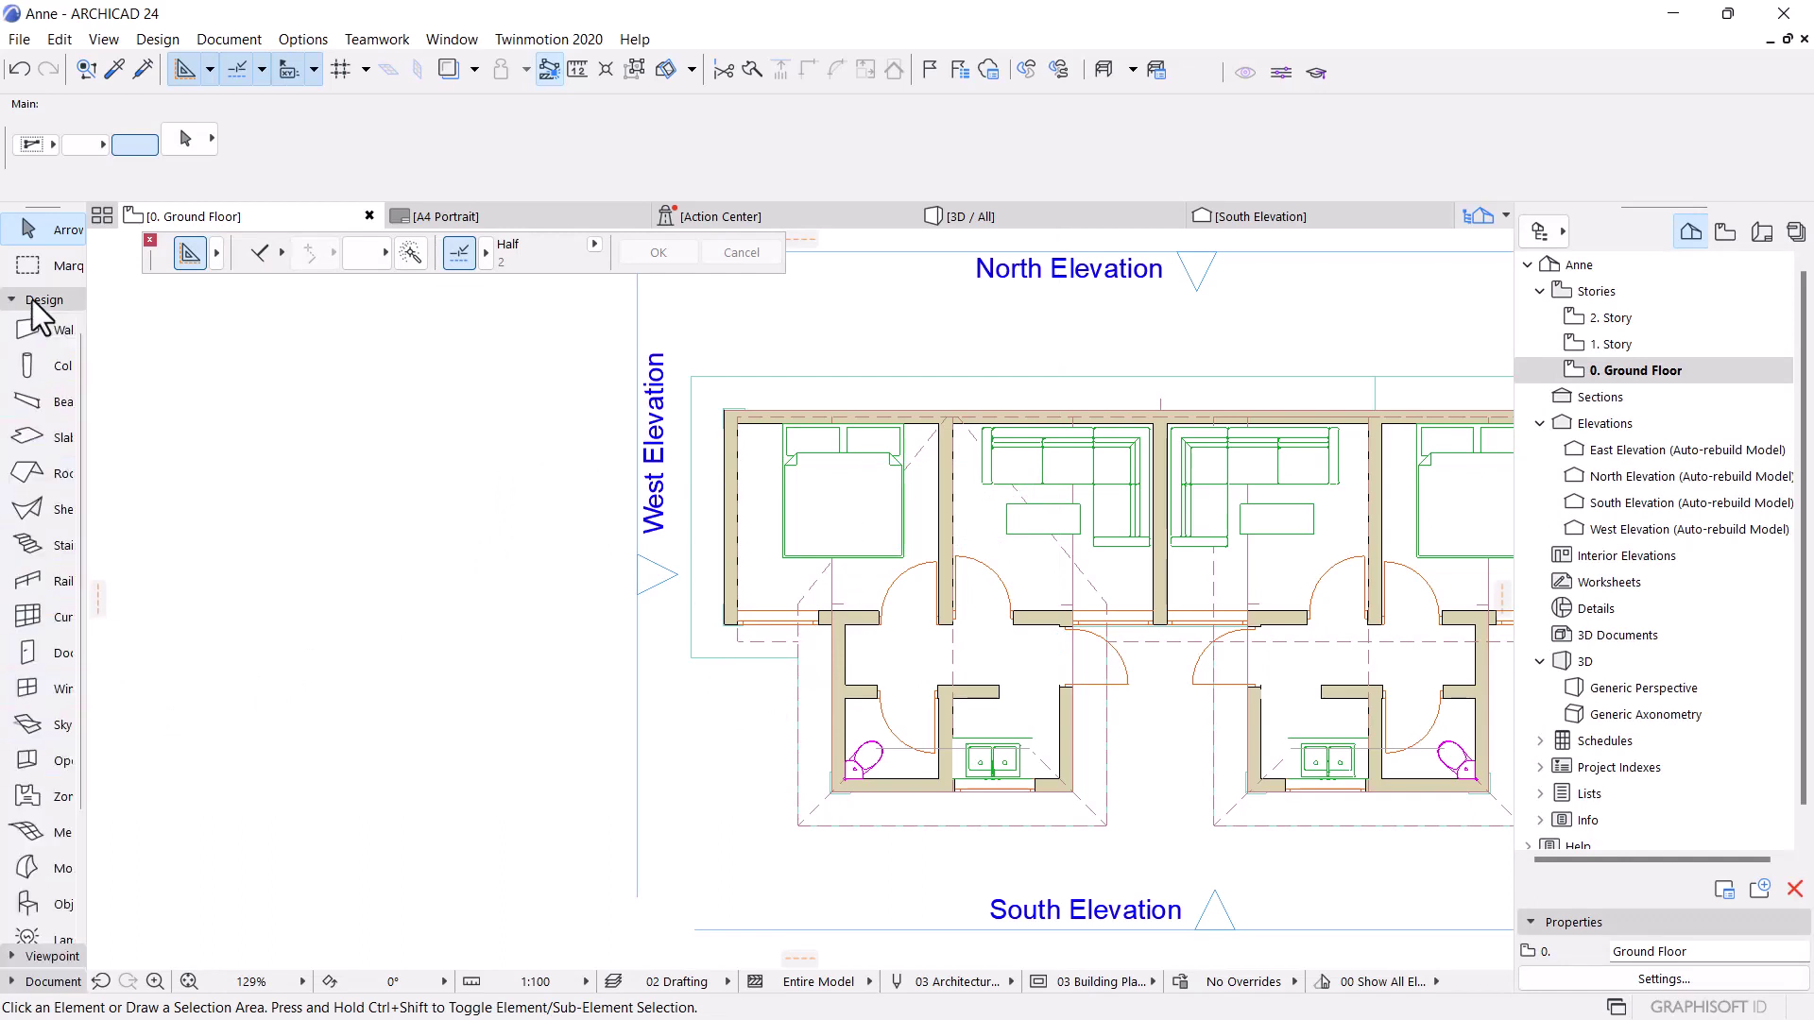
pyautogui.click(977, 217)
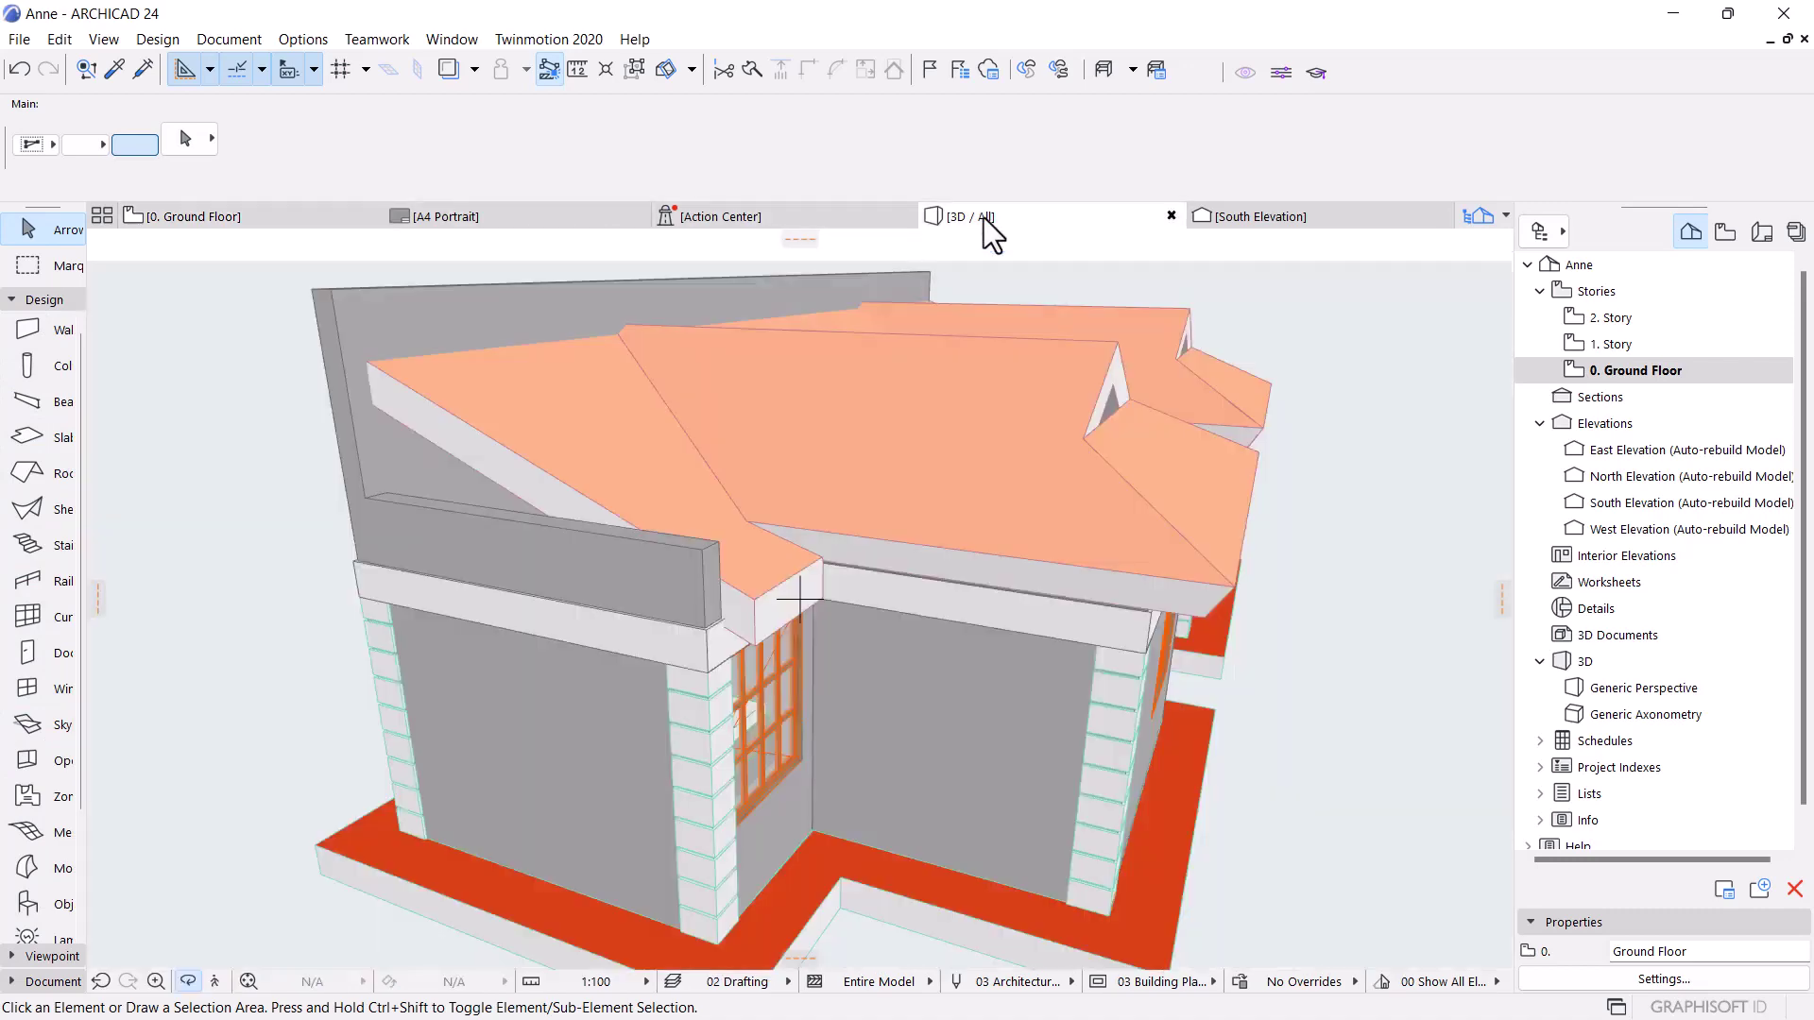
pyautogui.keyDown('shift'); pyautogui.moveTo(445, 526); pyautogui.dragTo(554, 547, button='middle'); pyautogui.keyUp('shift')
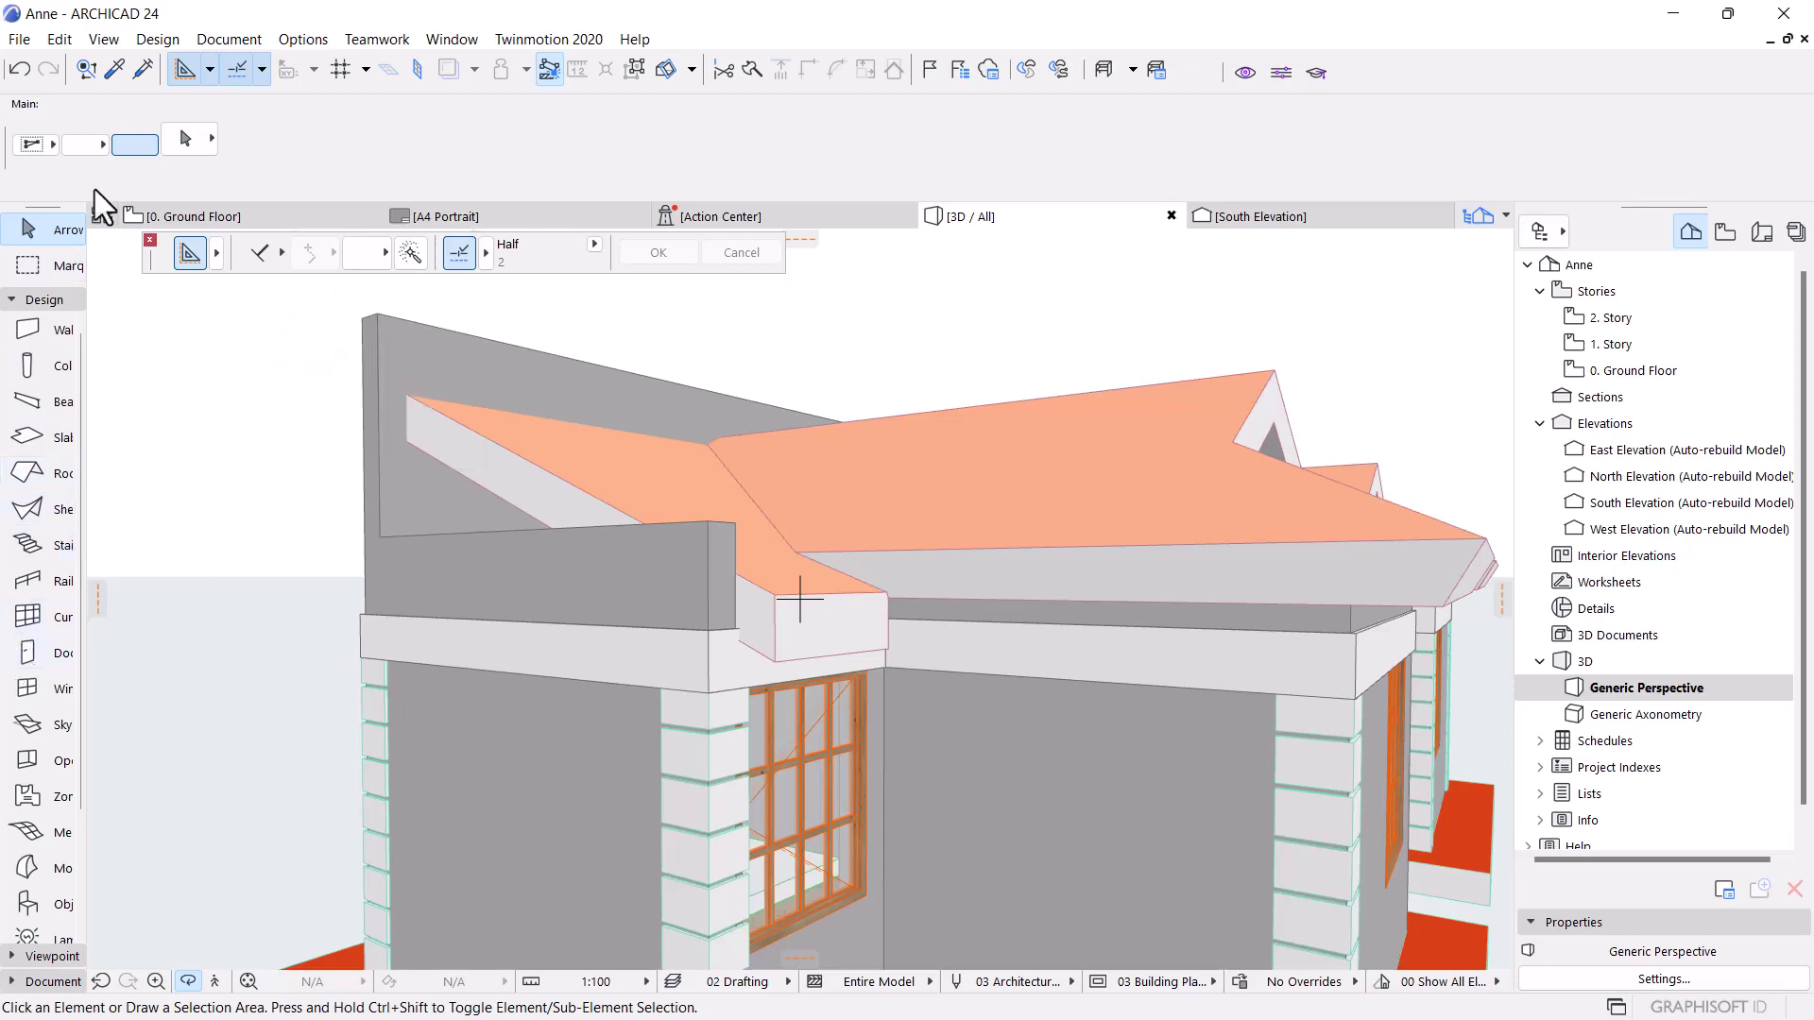
# Return to the Ground Floor plan and activate the Line tool for drawing a rectangle
pyautogui.click(229, 215)
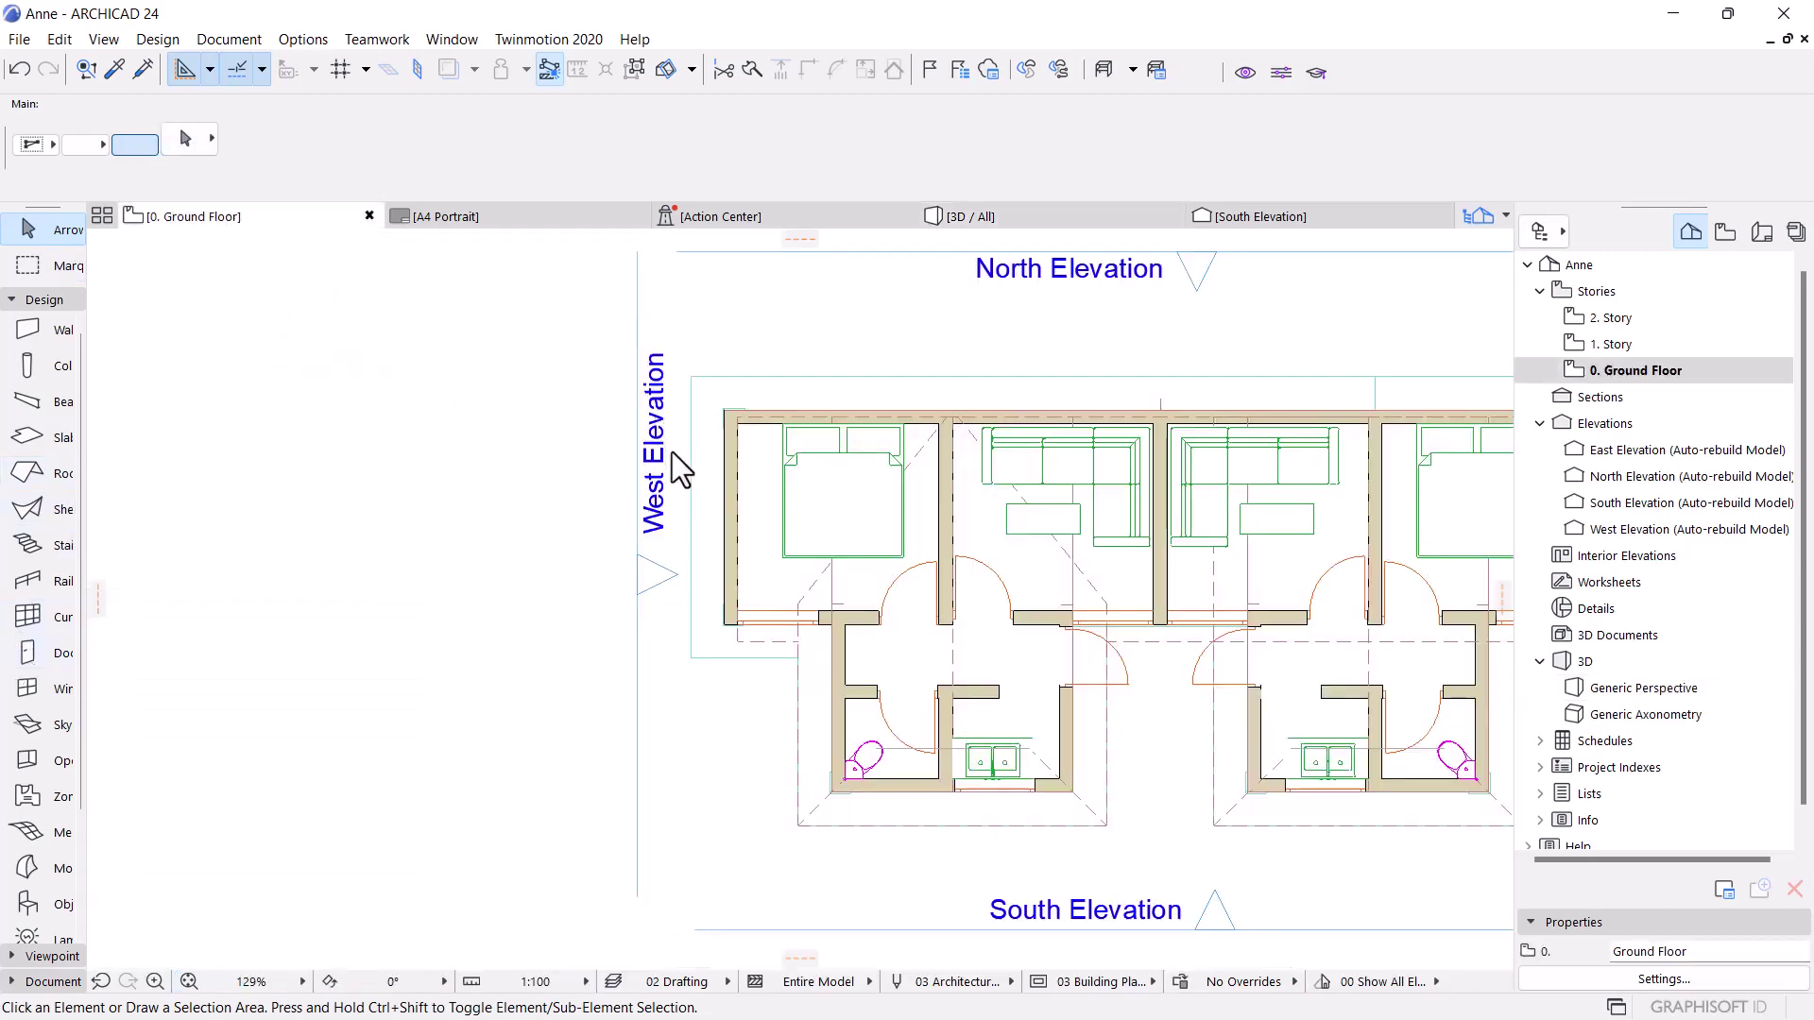
pyautogui.scroll(1, 767, 841)
pyautogui.moveTo(767, 699); pyautogui.dragTo(757, 321, button='middle')
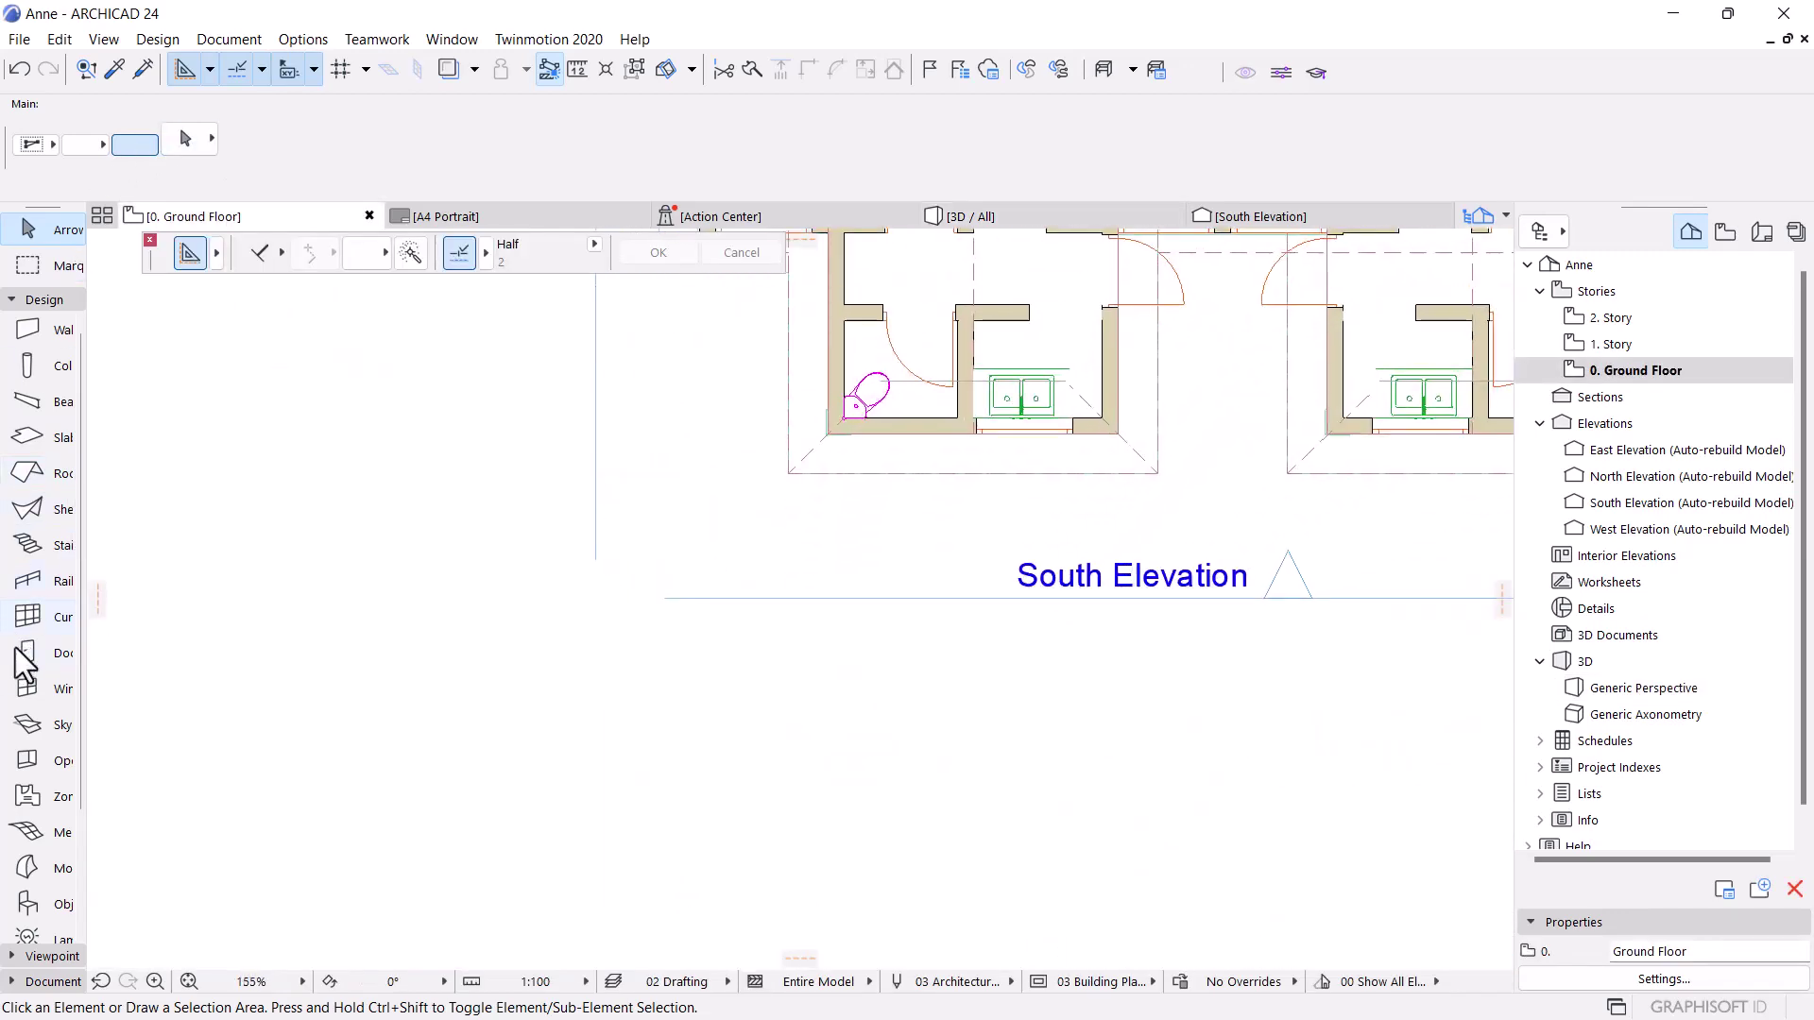
pyautogui.click(42, 293)
pyautogui.click(38, 352)
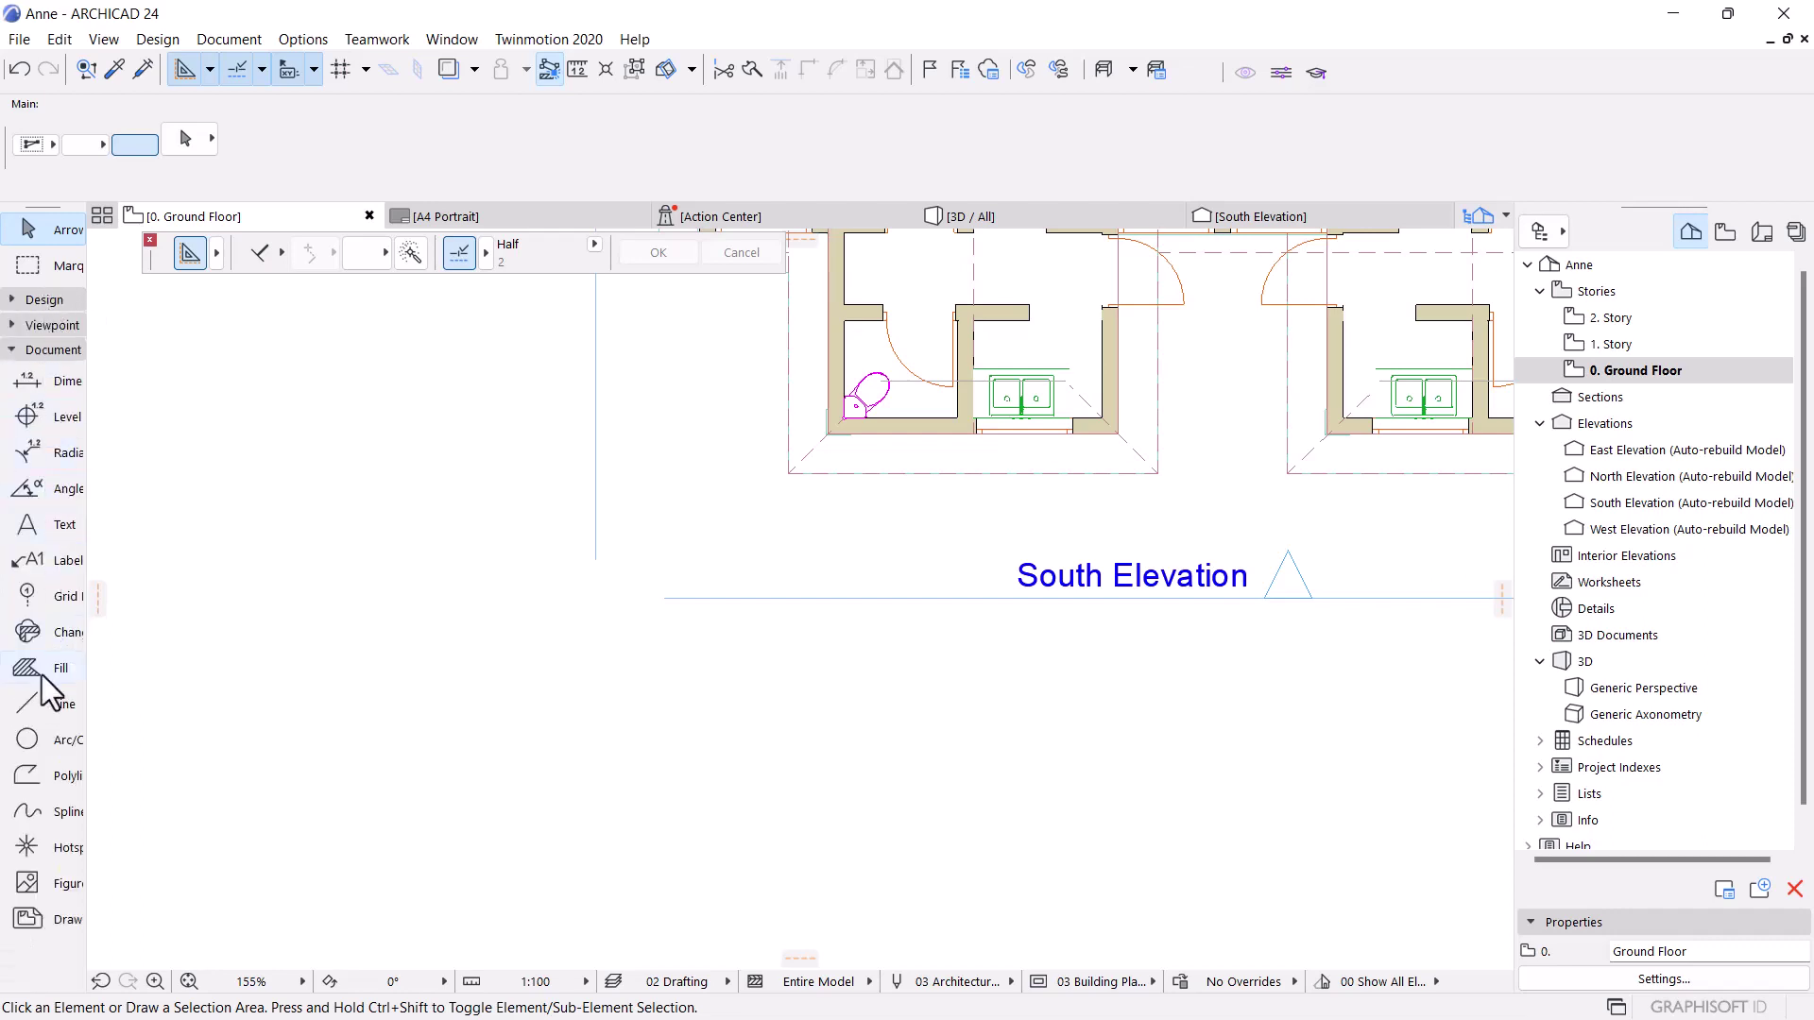
pyautogui.click(35, 707)
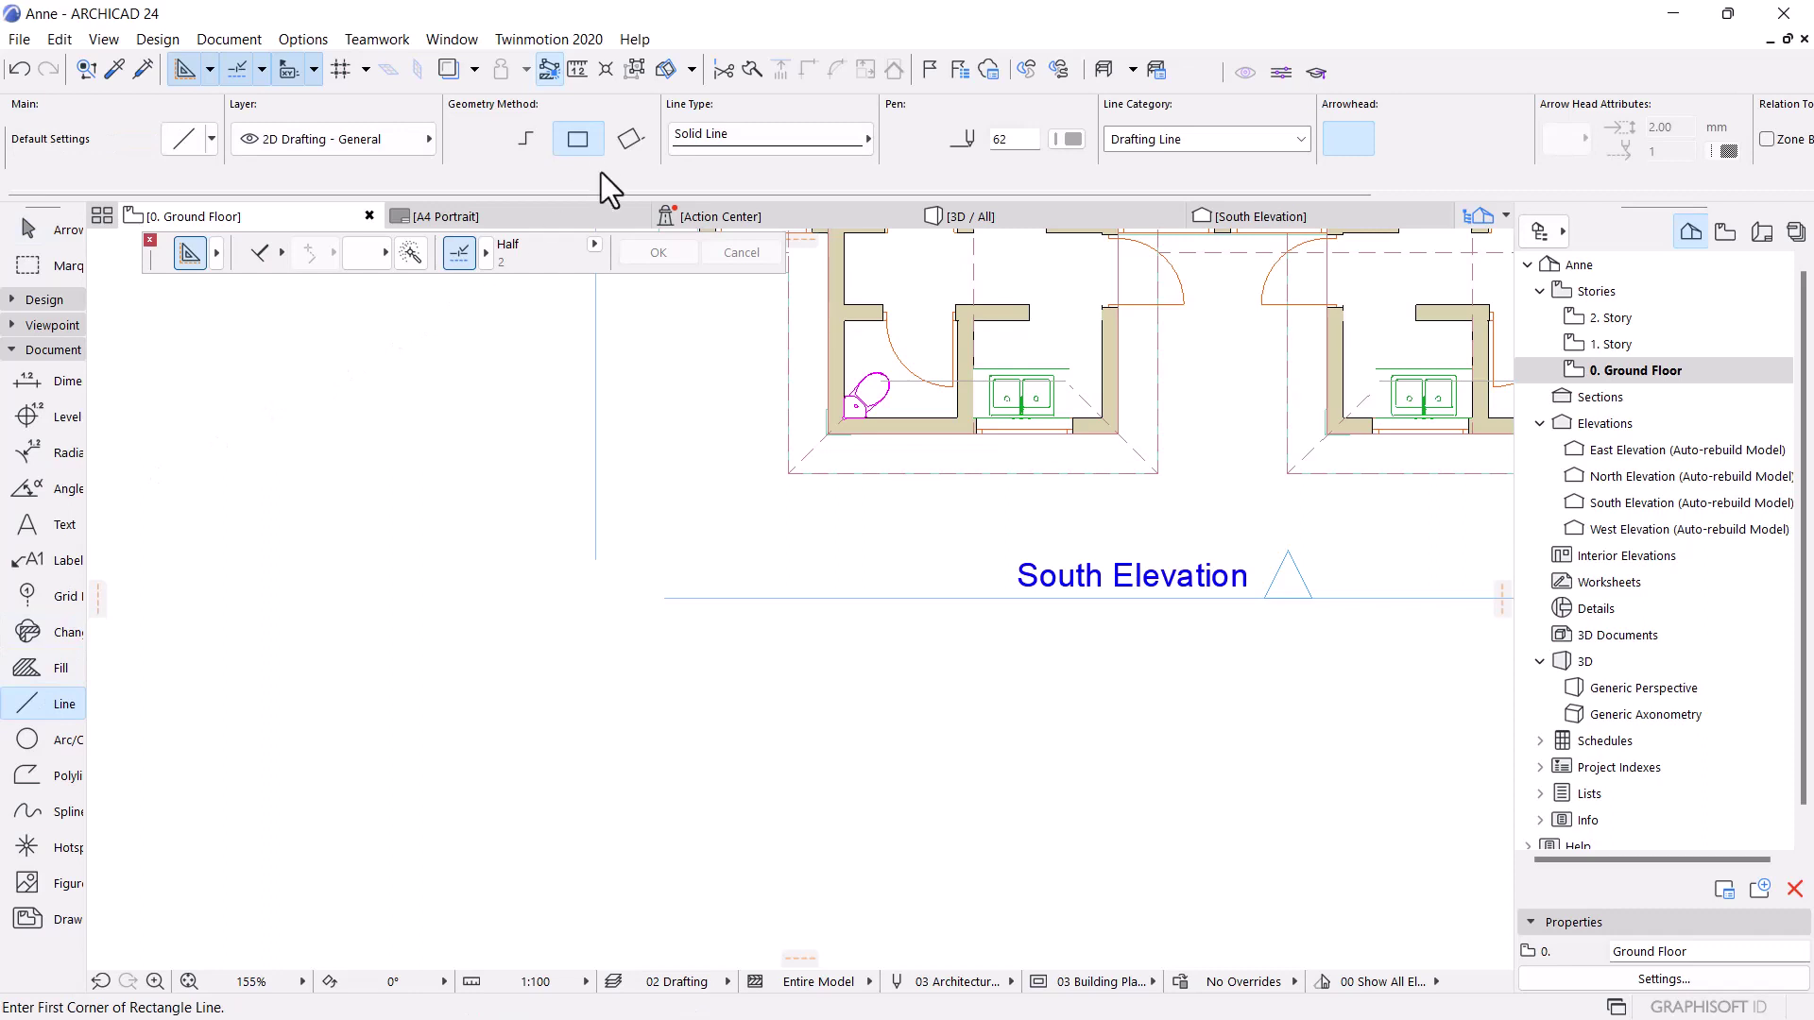
# Draw a 250 by 45 mm rectangle with solid lines in the empty area below the toilet room
pyautogui.scroll(5, 888, 363)
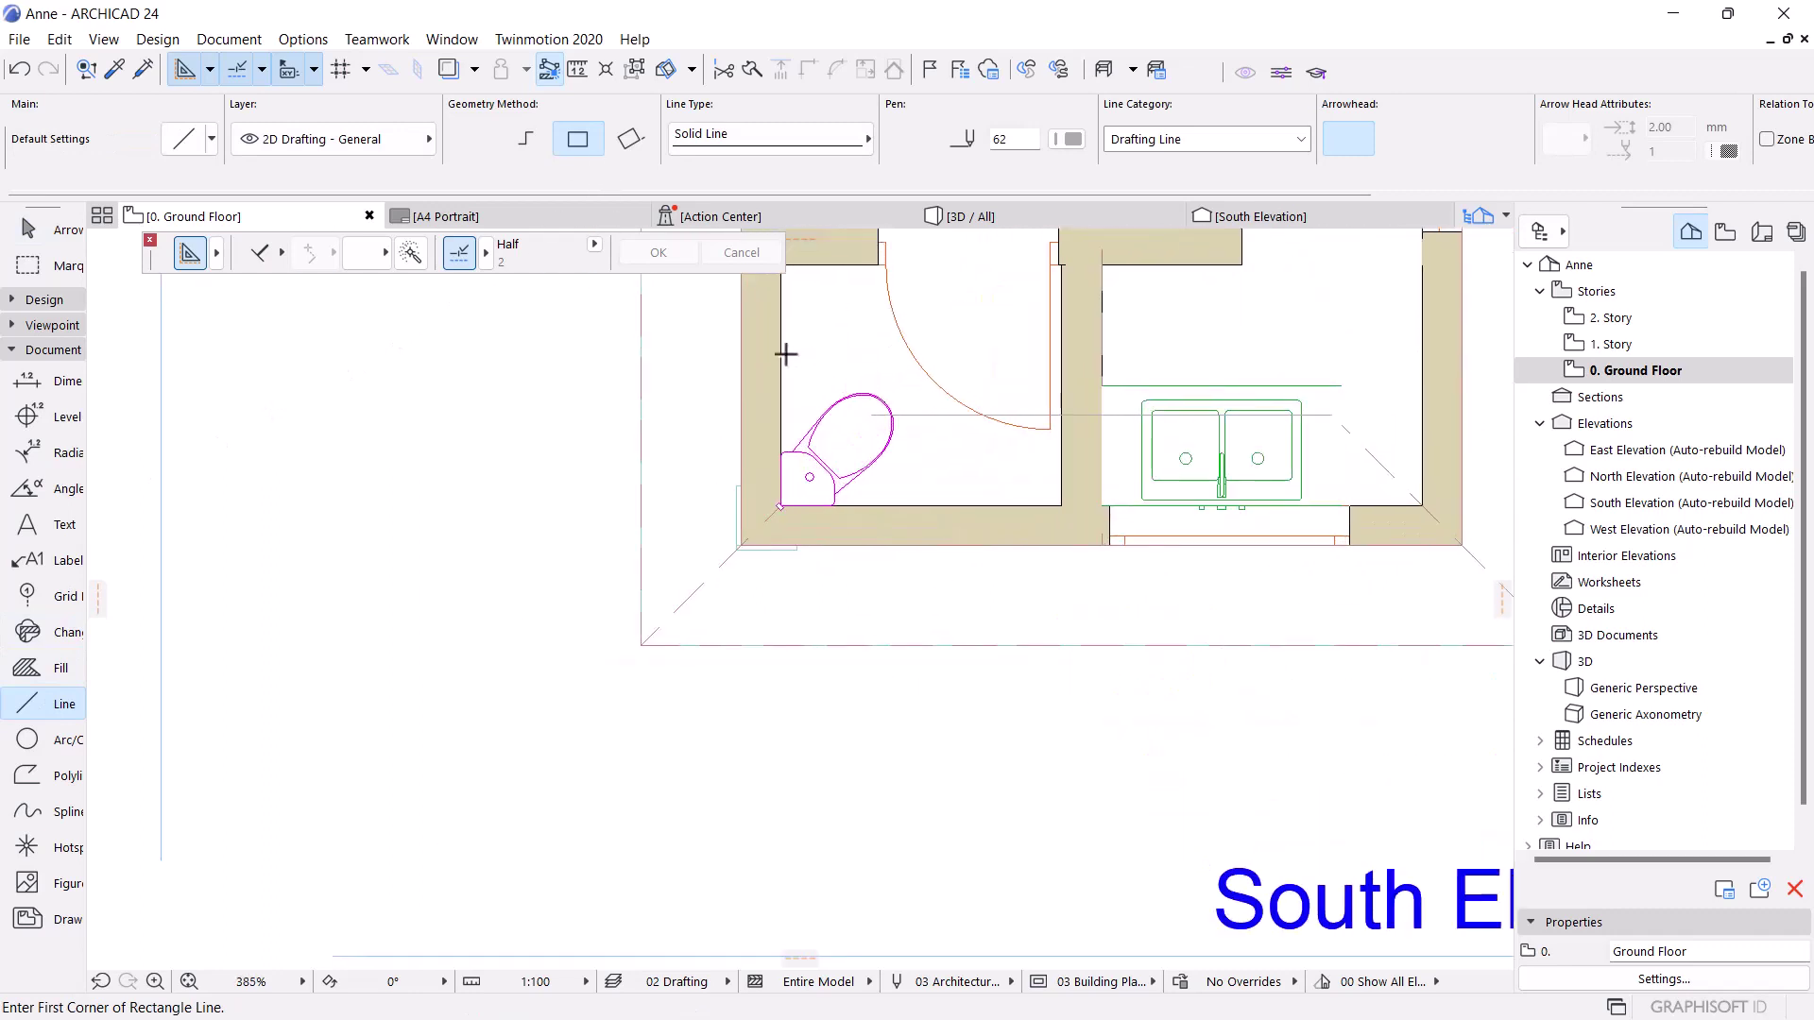
pyautogui.click(741, 342)
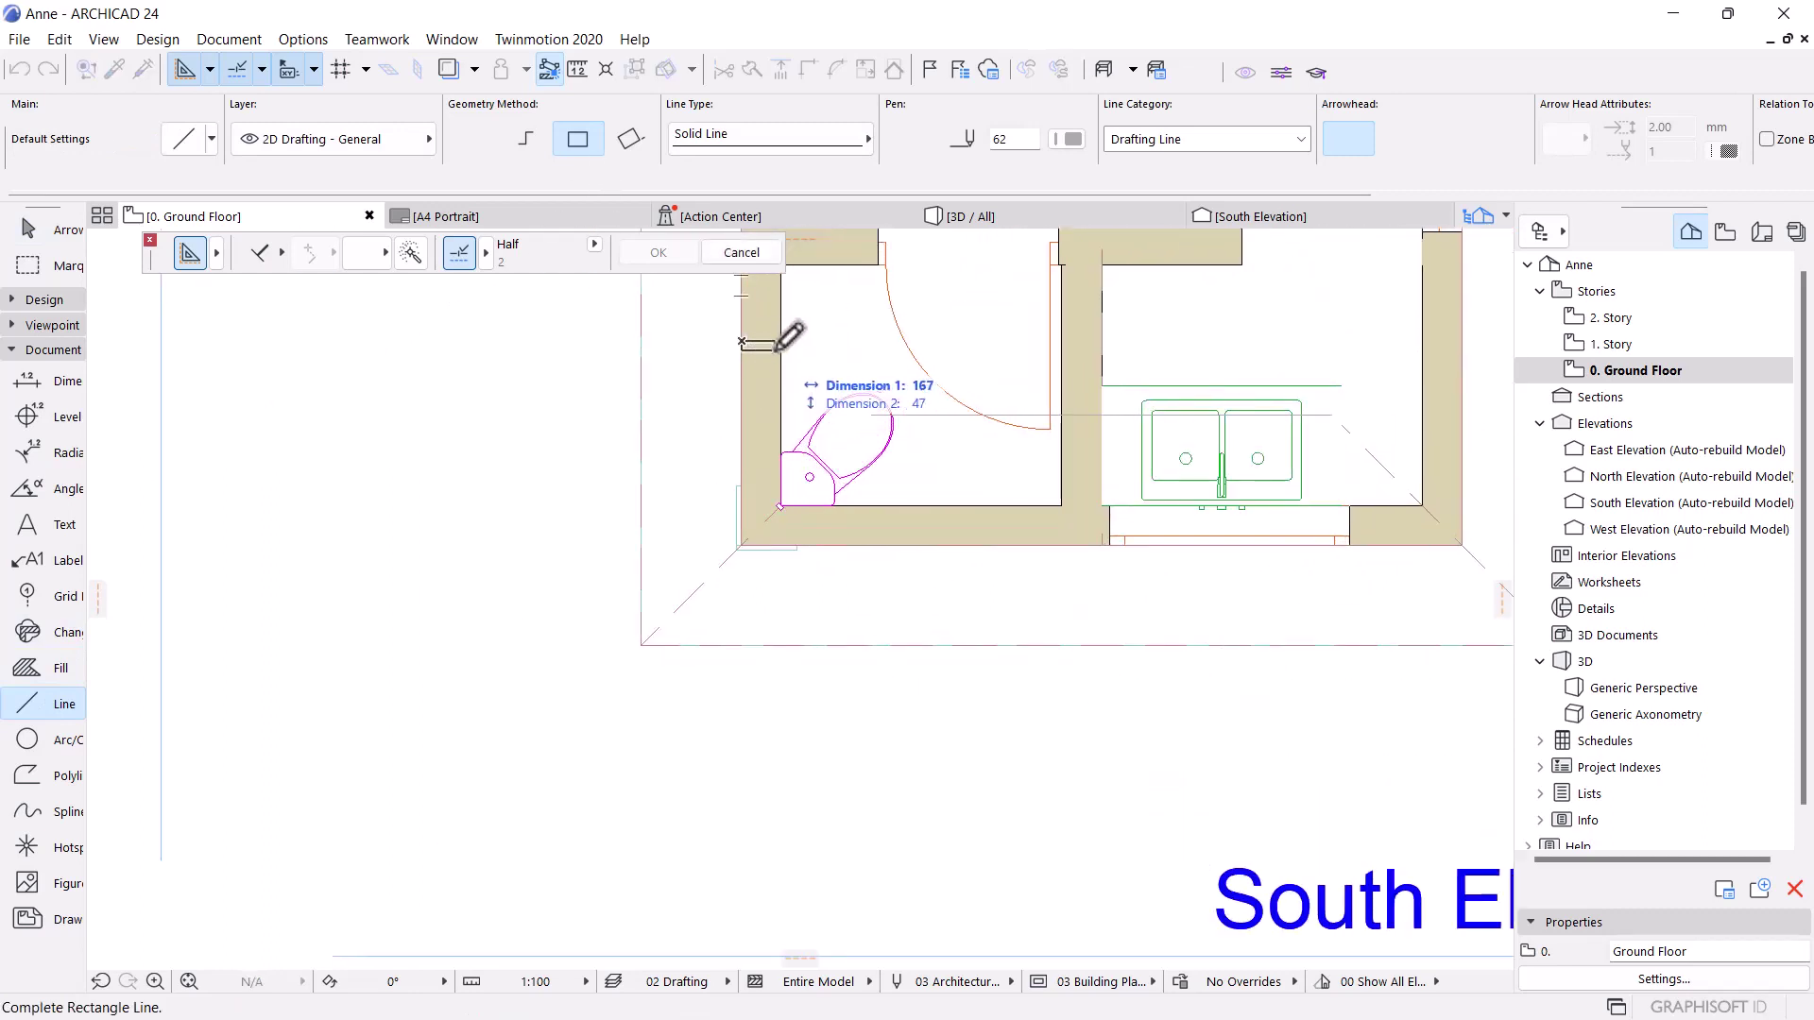
pyautogui.press('Escape')
pyautogui.click(714, 719)
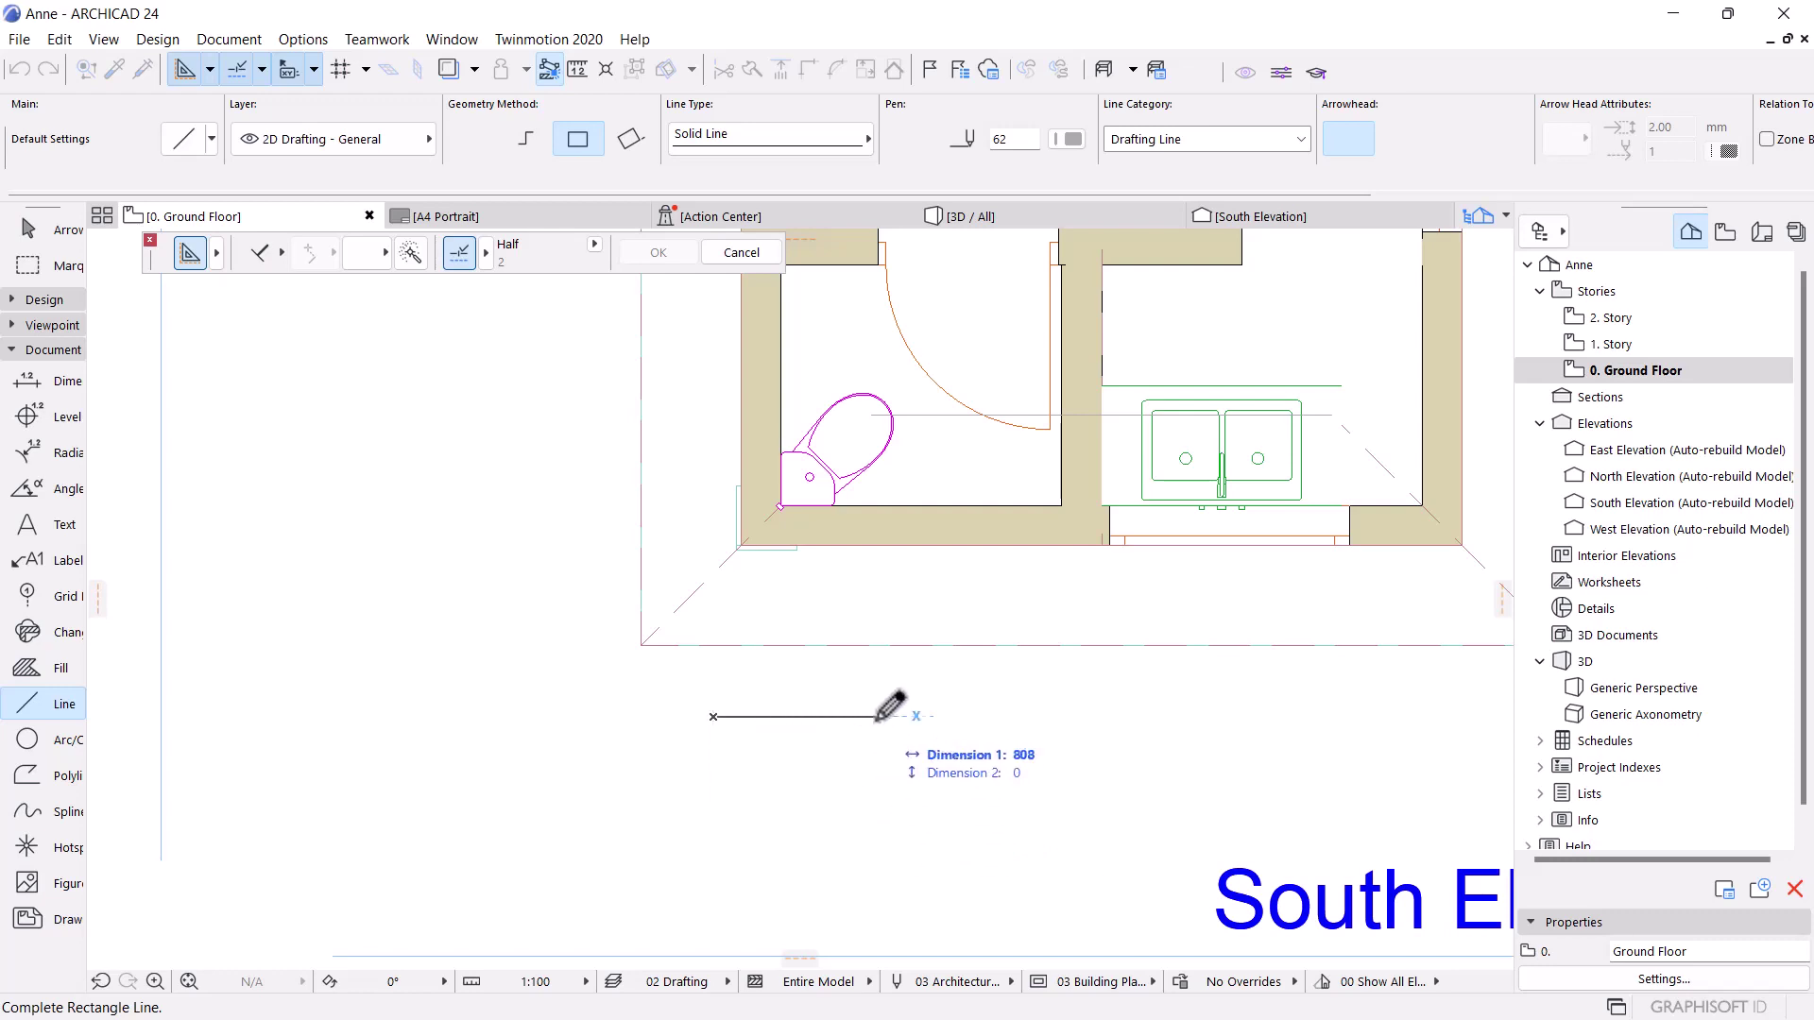
pyautogui.write('2')
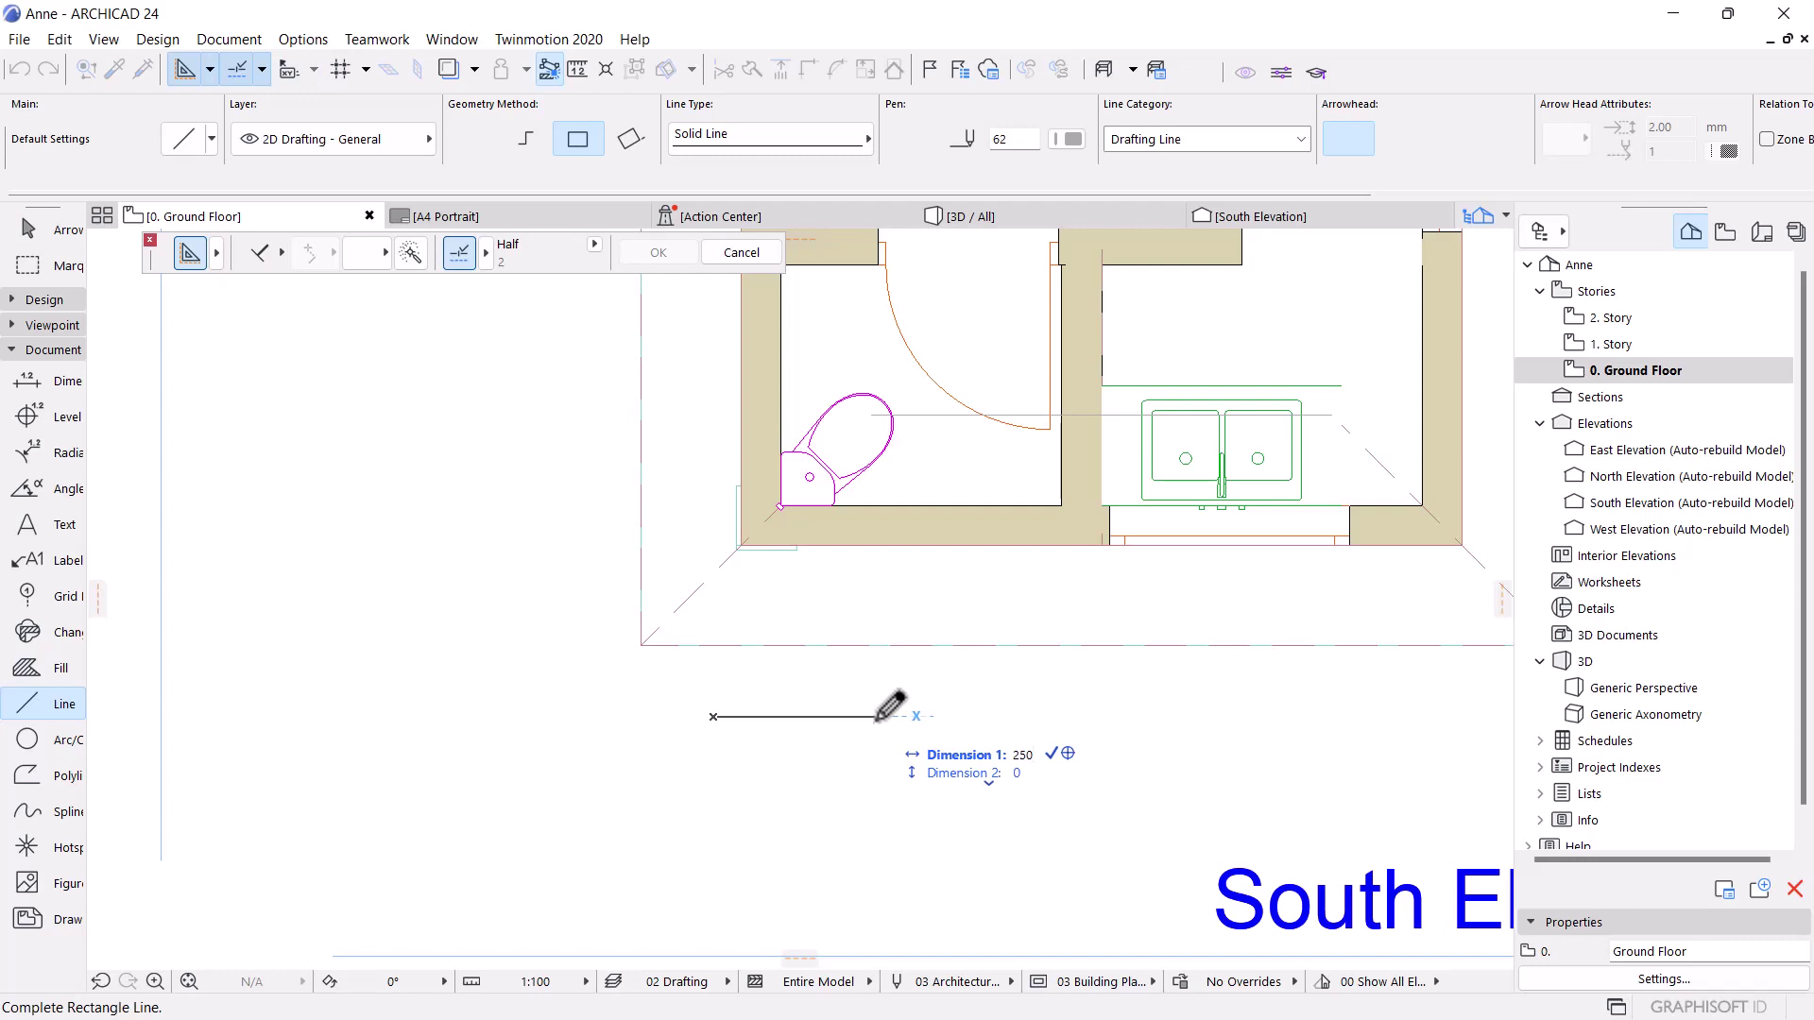
pyautogui.write('50')
pyautogui.press('Tab')
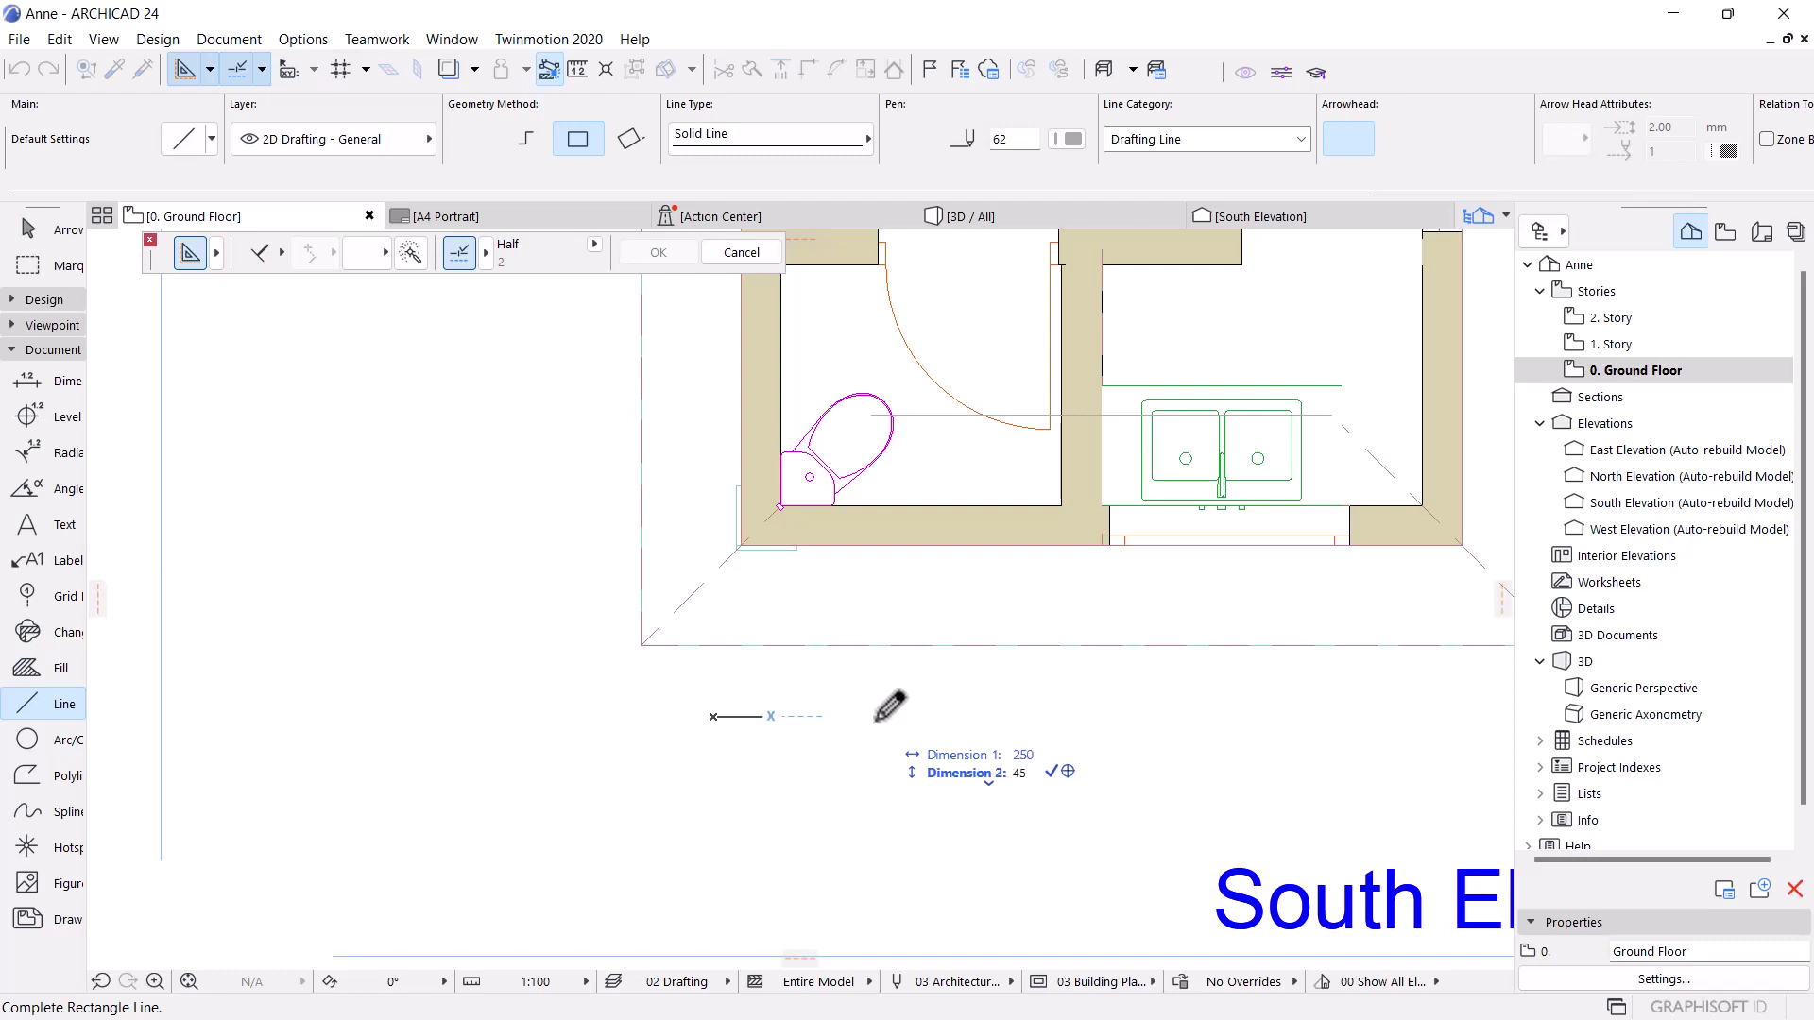
pyautogui.write('45')
pyautogui.press('Return')
# Create an extruded shell from the drawn rectangle using the profile polygon construction method, with an extrusion length of 3000 mm
pyautogui.scroll(10, 756, 709)
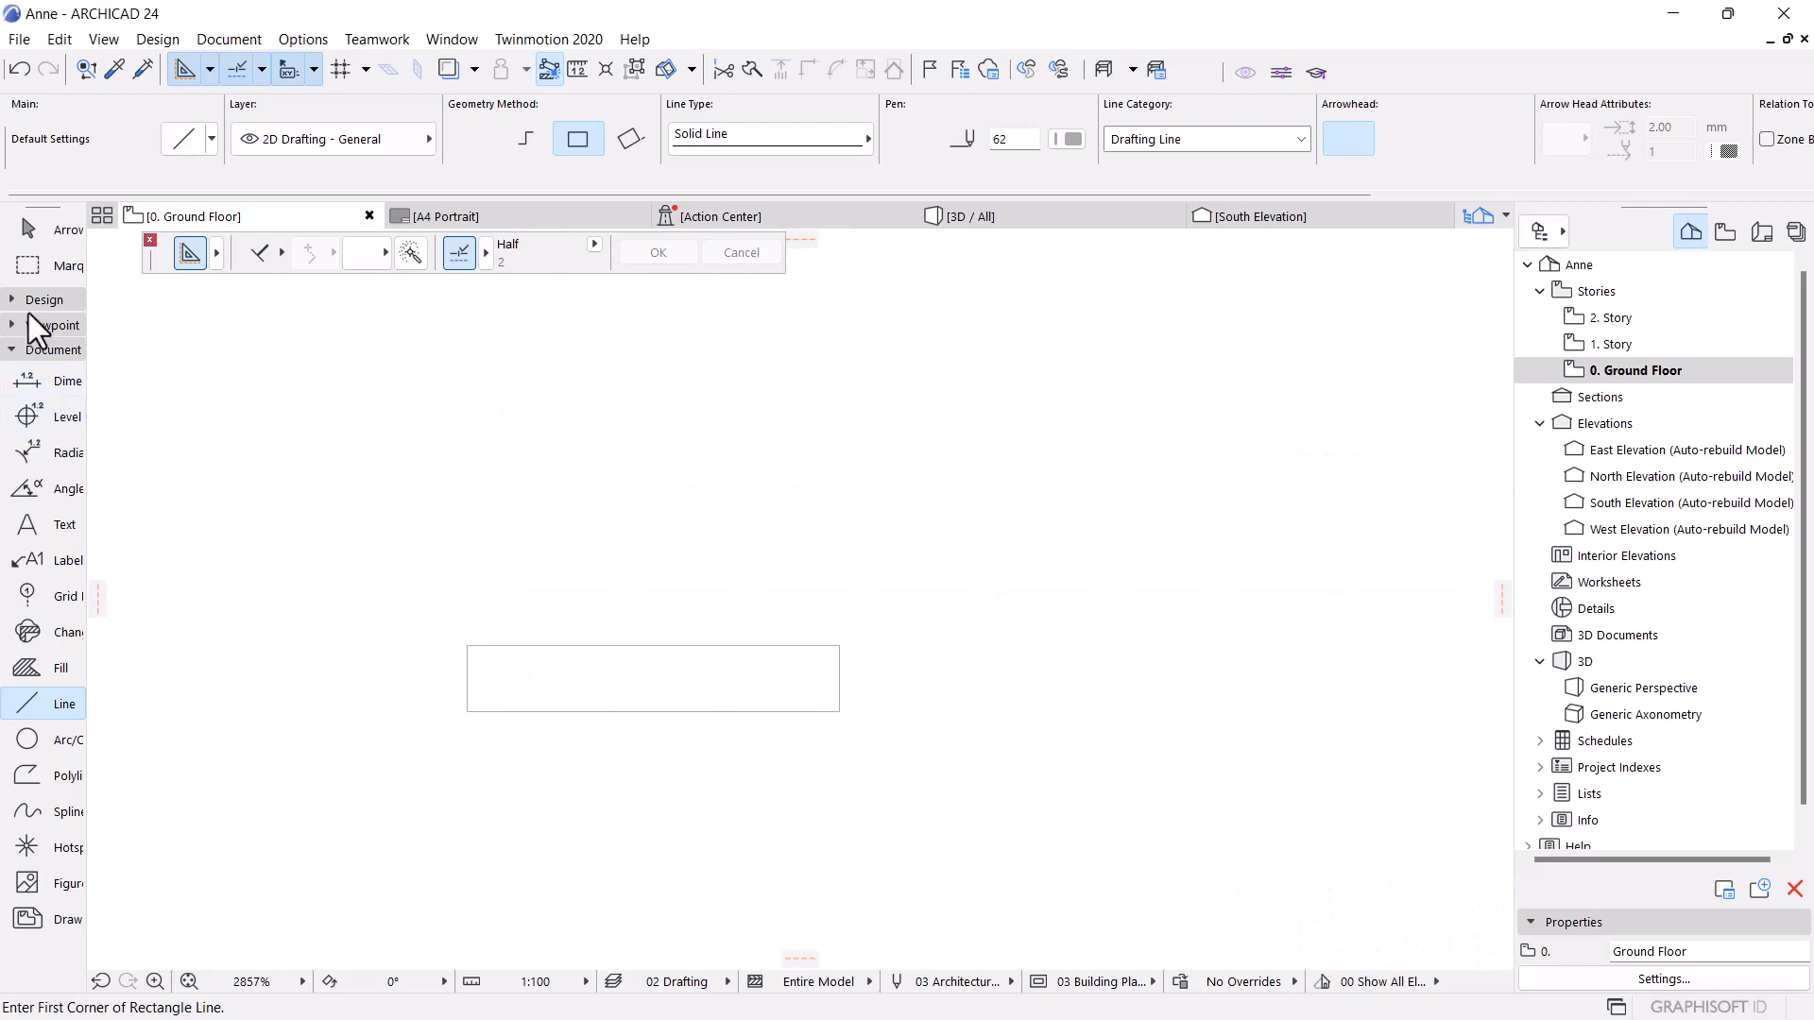
pyautogui.click(41, 303)
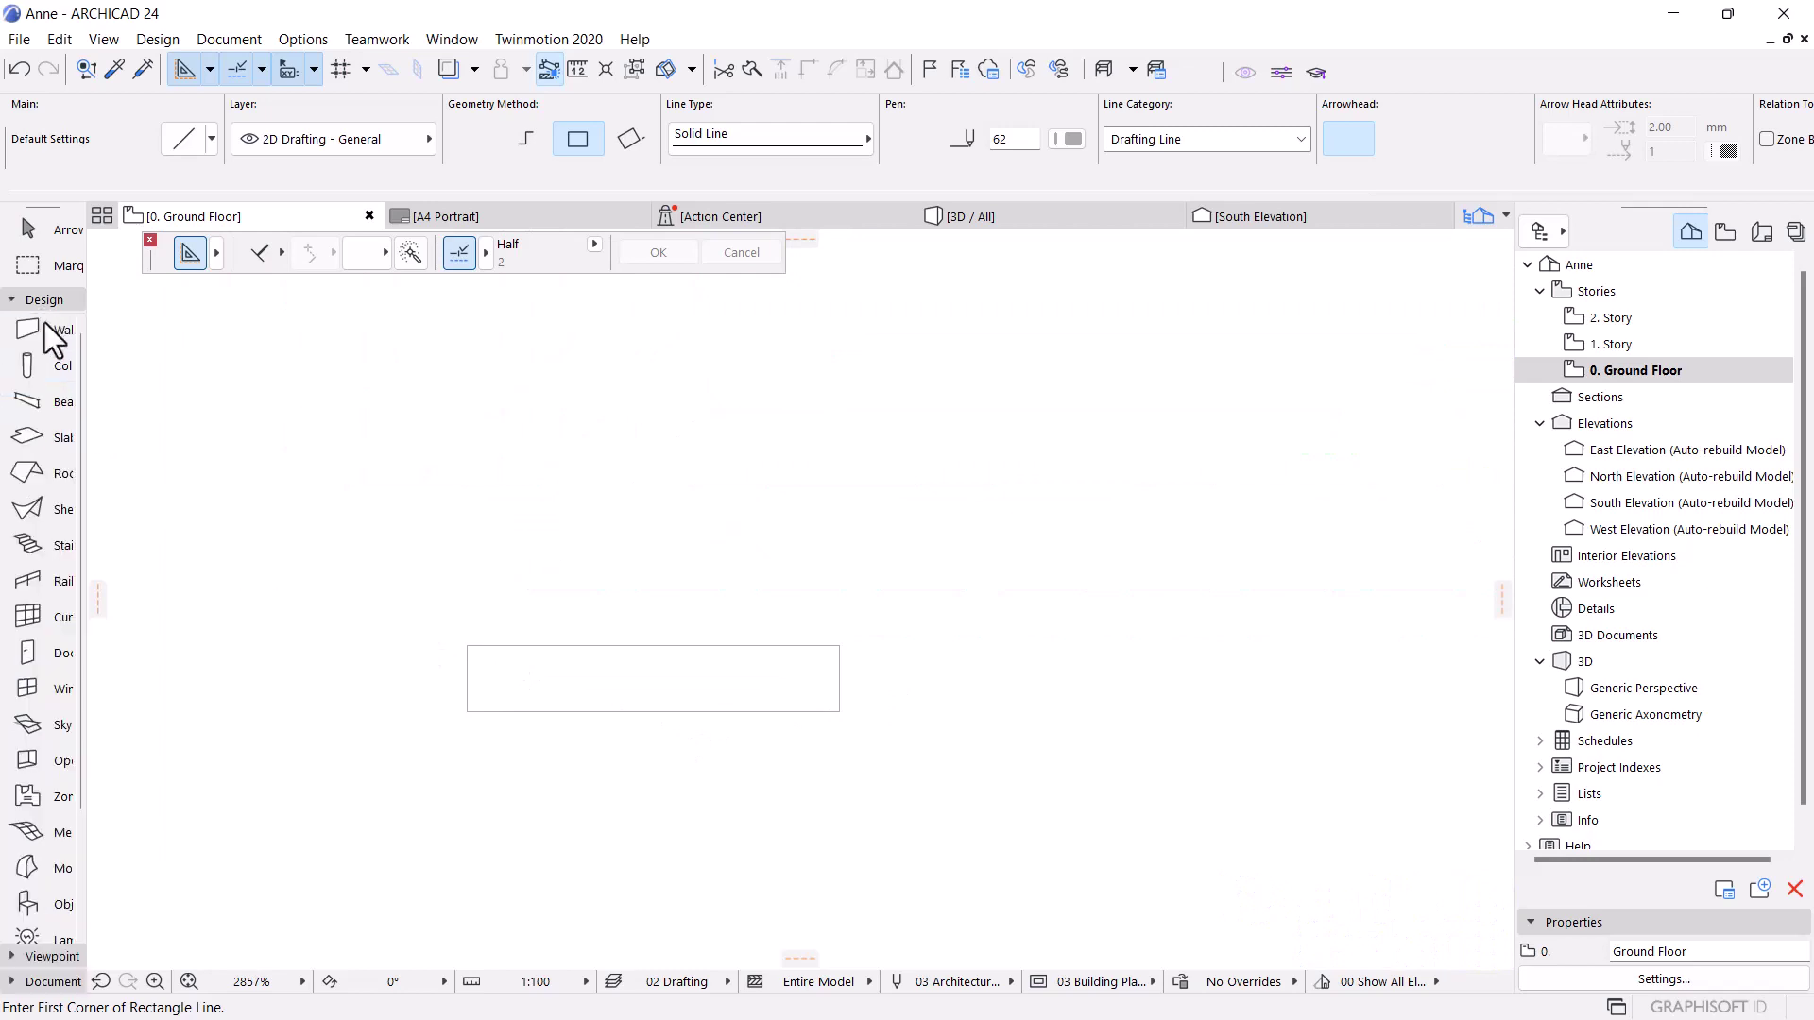
pyautogui.click(28, 510)
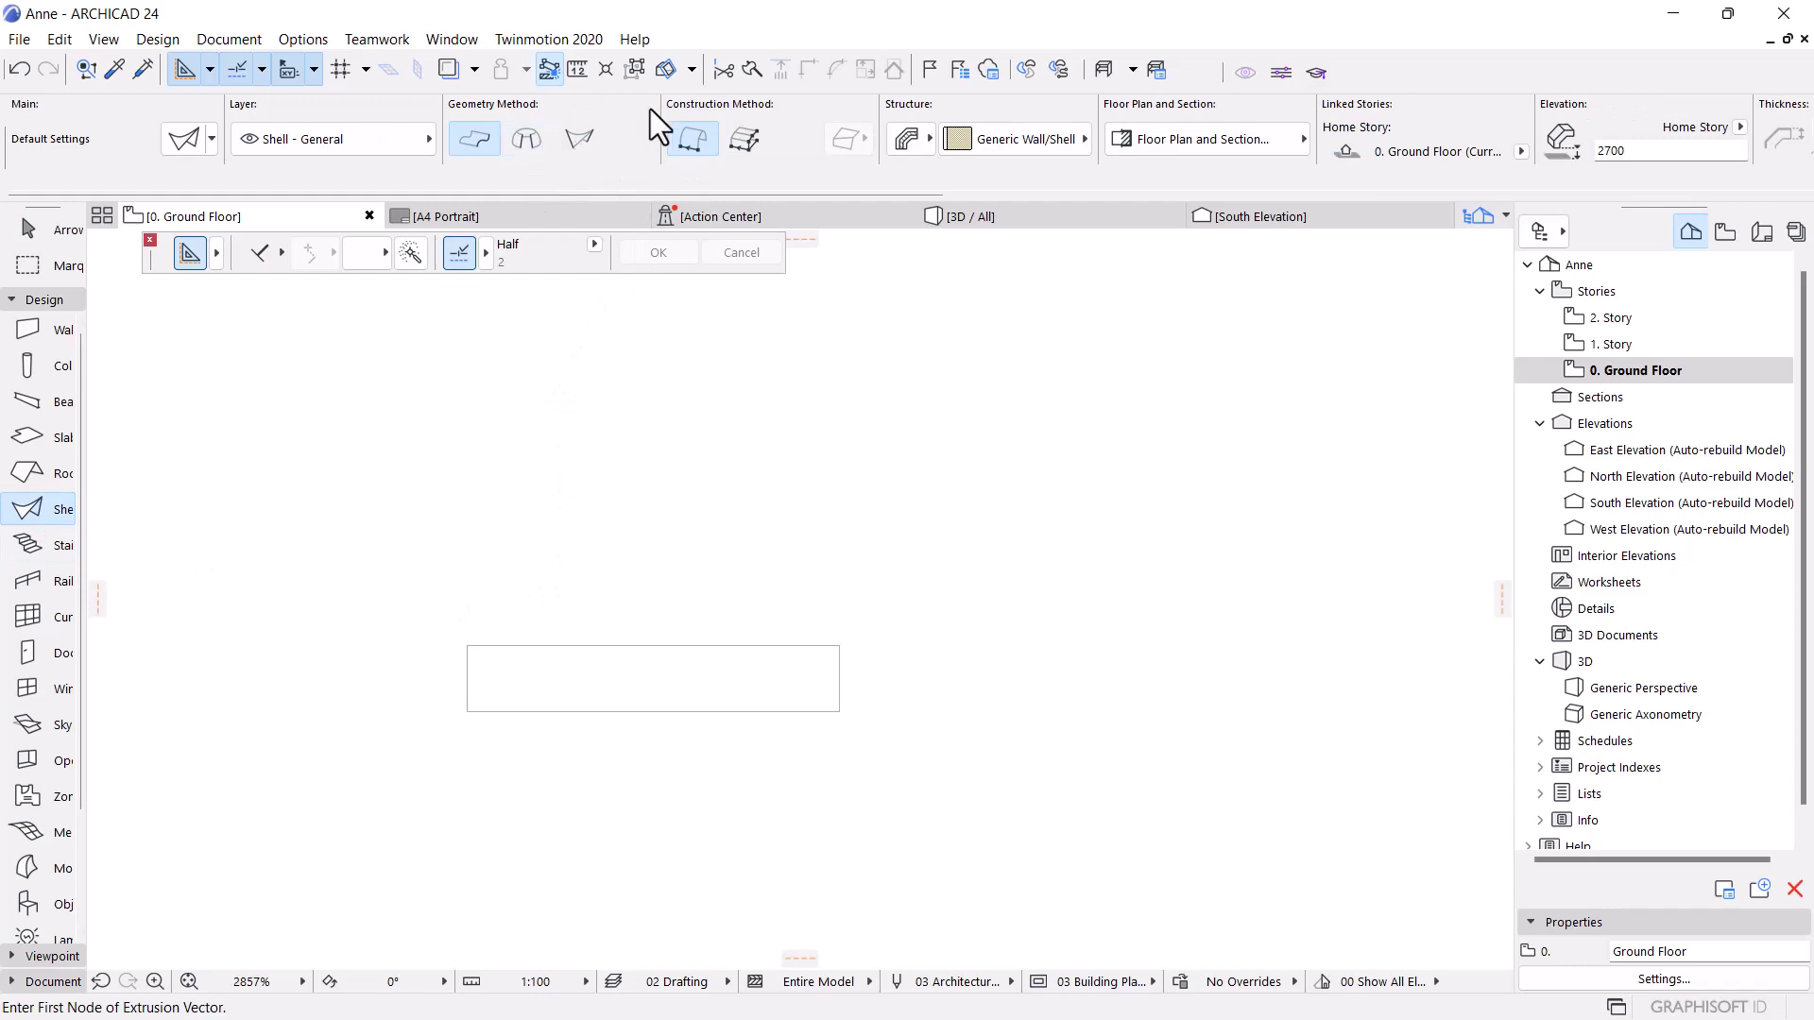
pyautogui.click(746, 141)
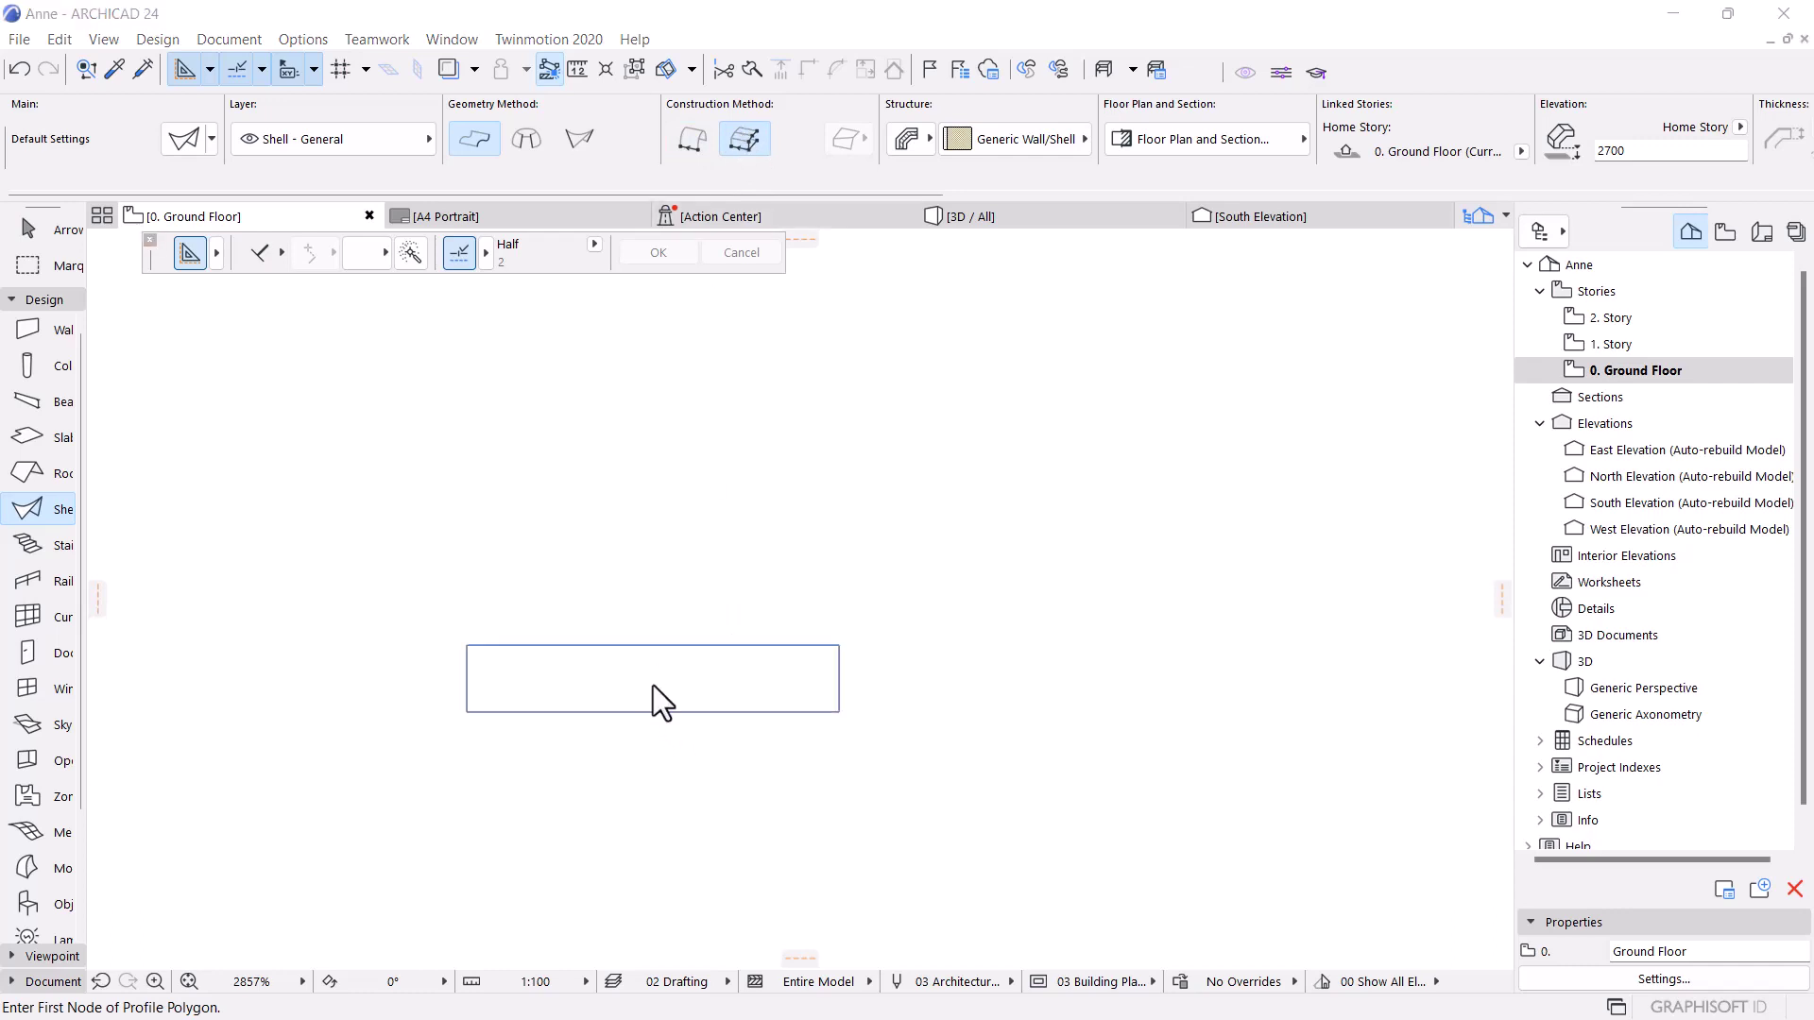
pyautogui.click(646, 682)
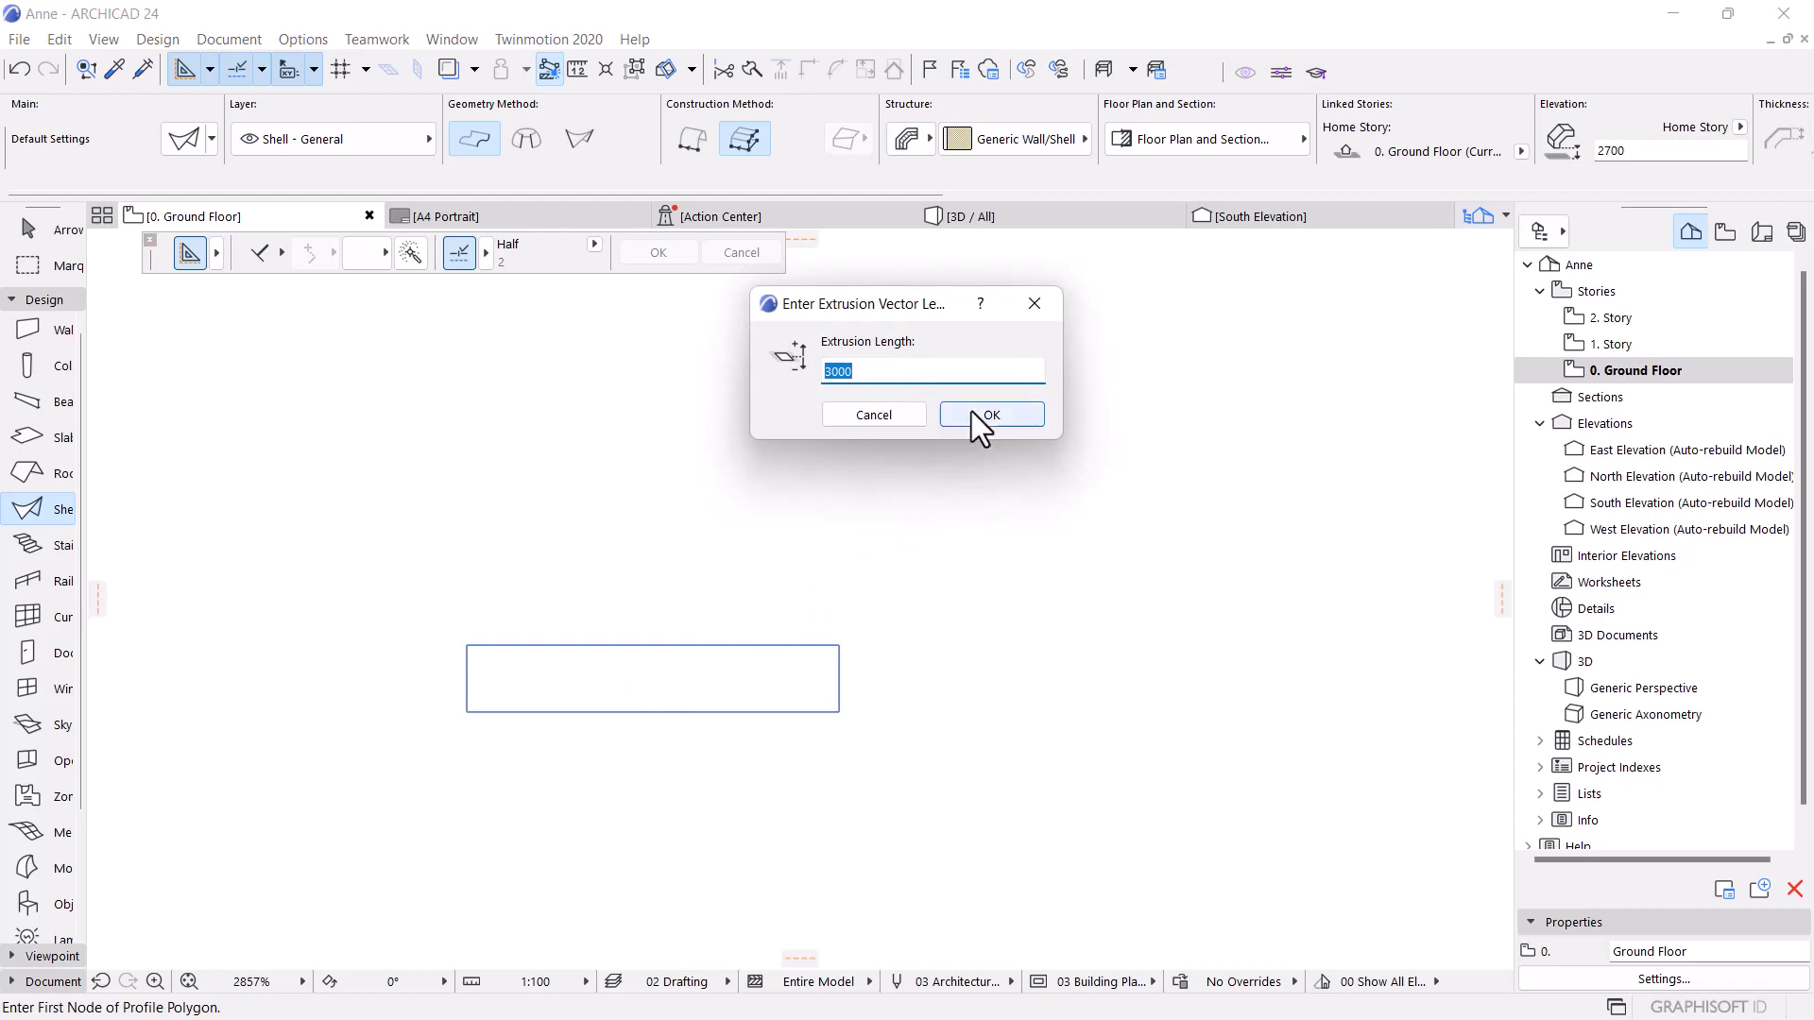
pyautogui.click(889, 371)
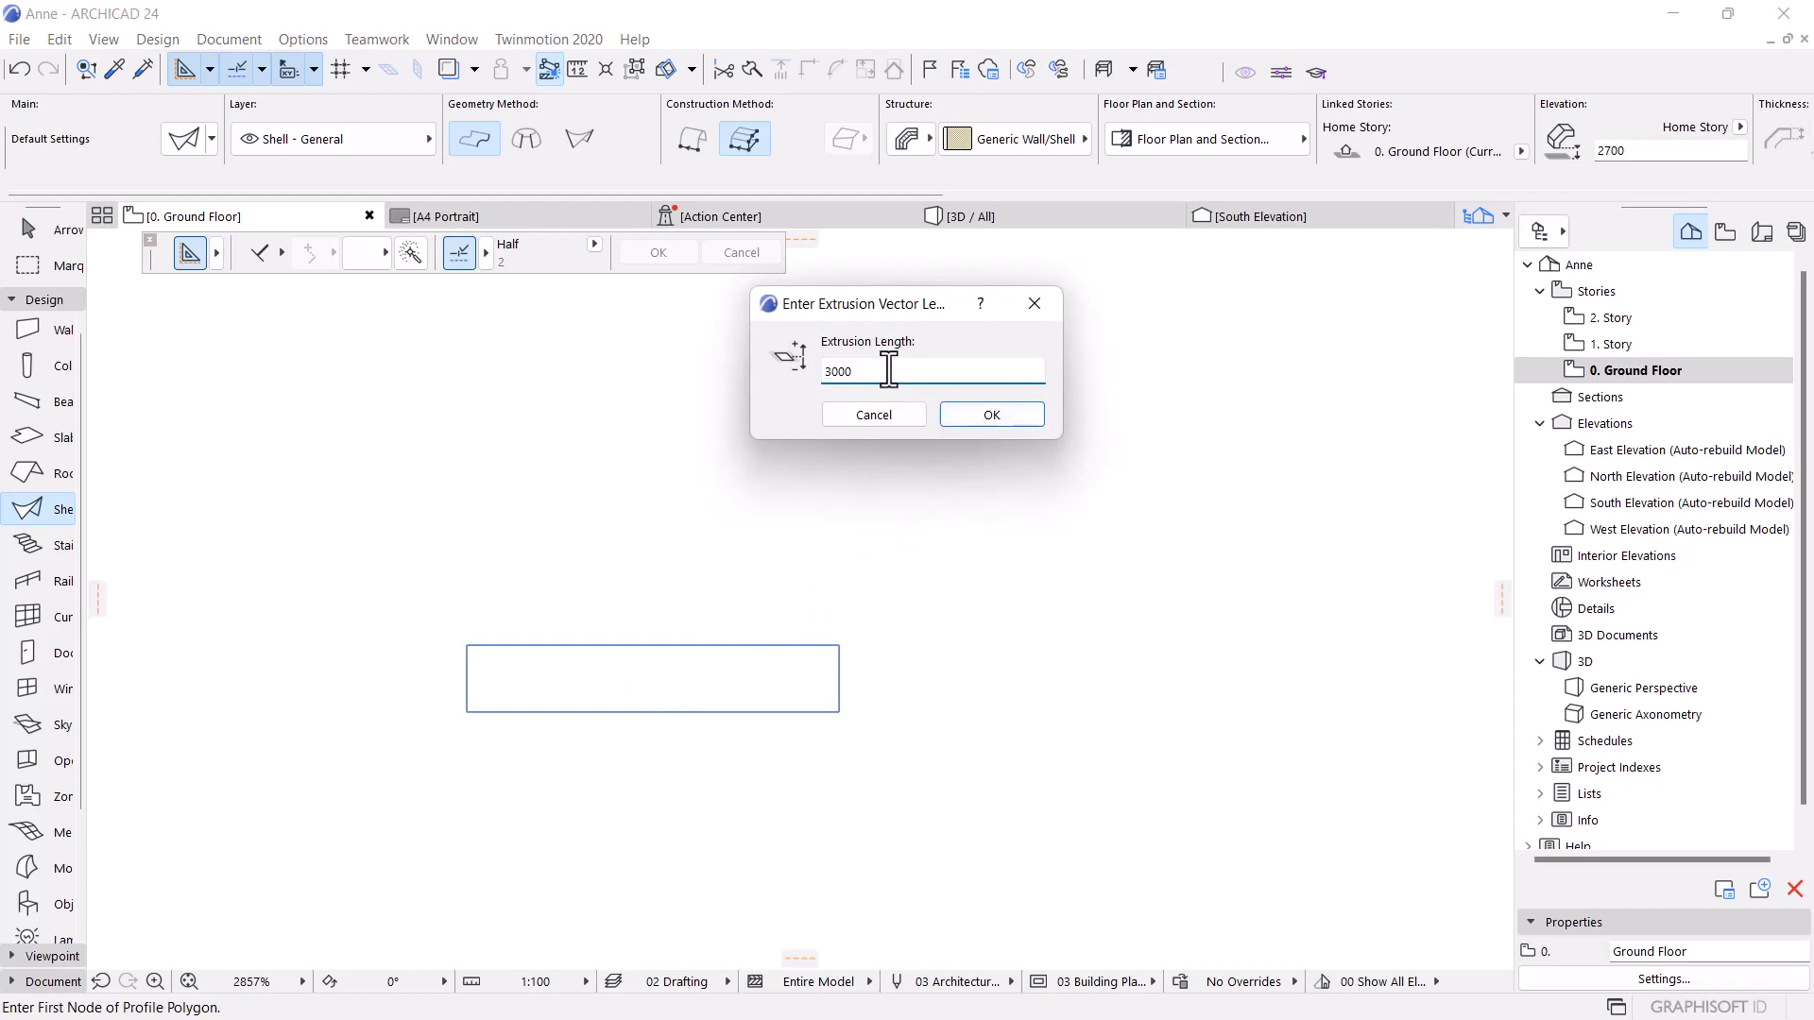
pyautogui.click(983, 417)
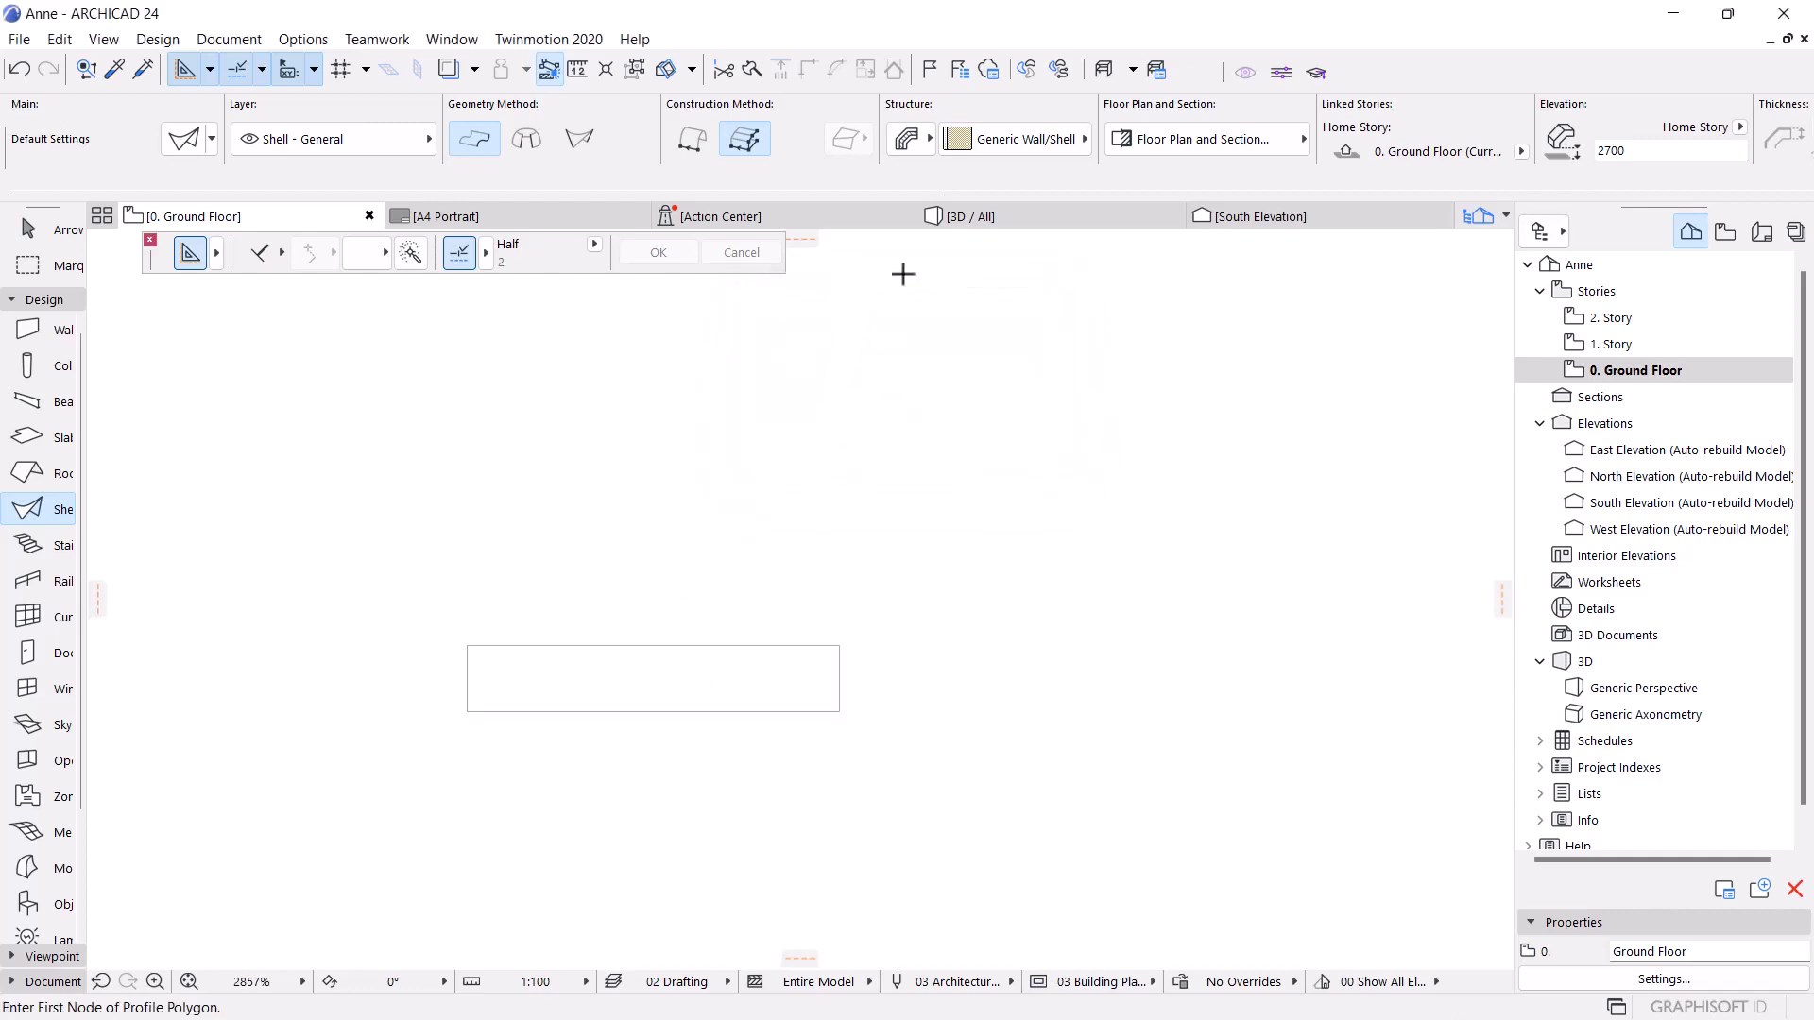
# Examine the extruded shell's position relative to the roof in the 3D view and on the Ground Floor plan
pyautogui.click(1009, 227)
pyautogui.scroll(-5, 611, 547)
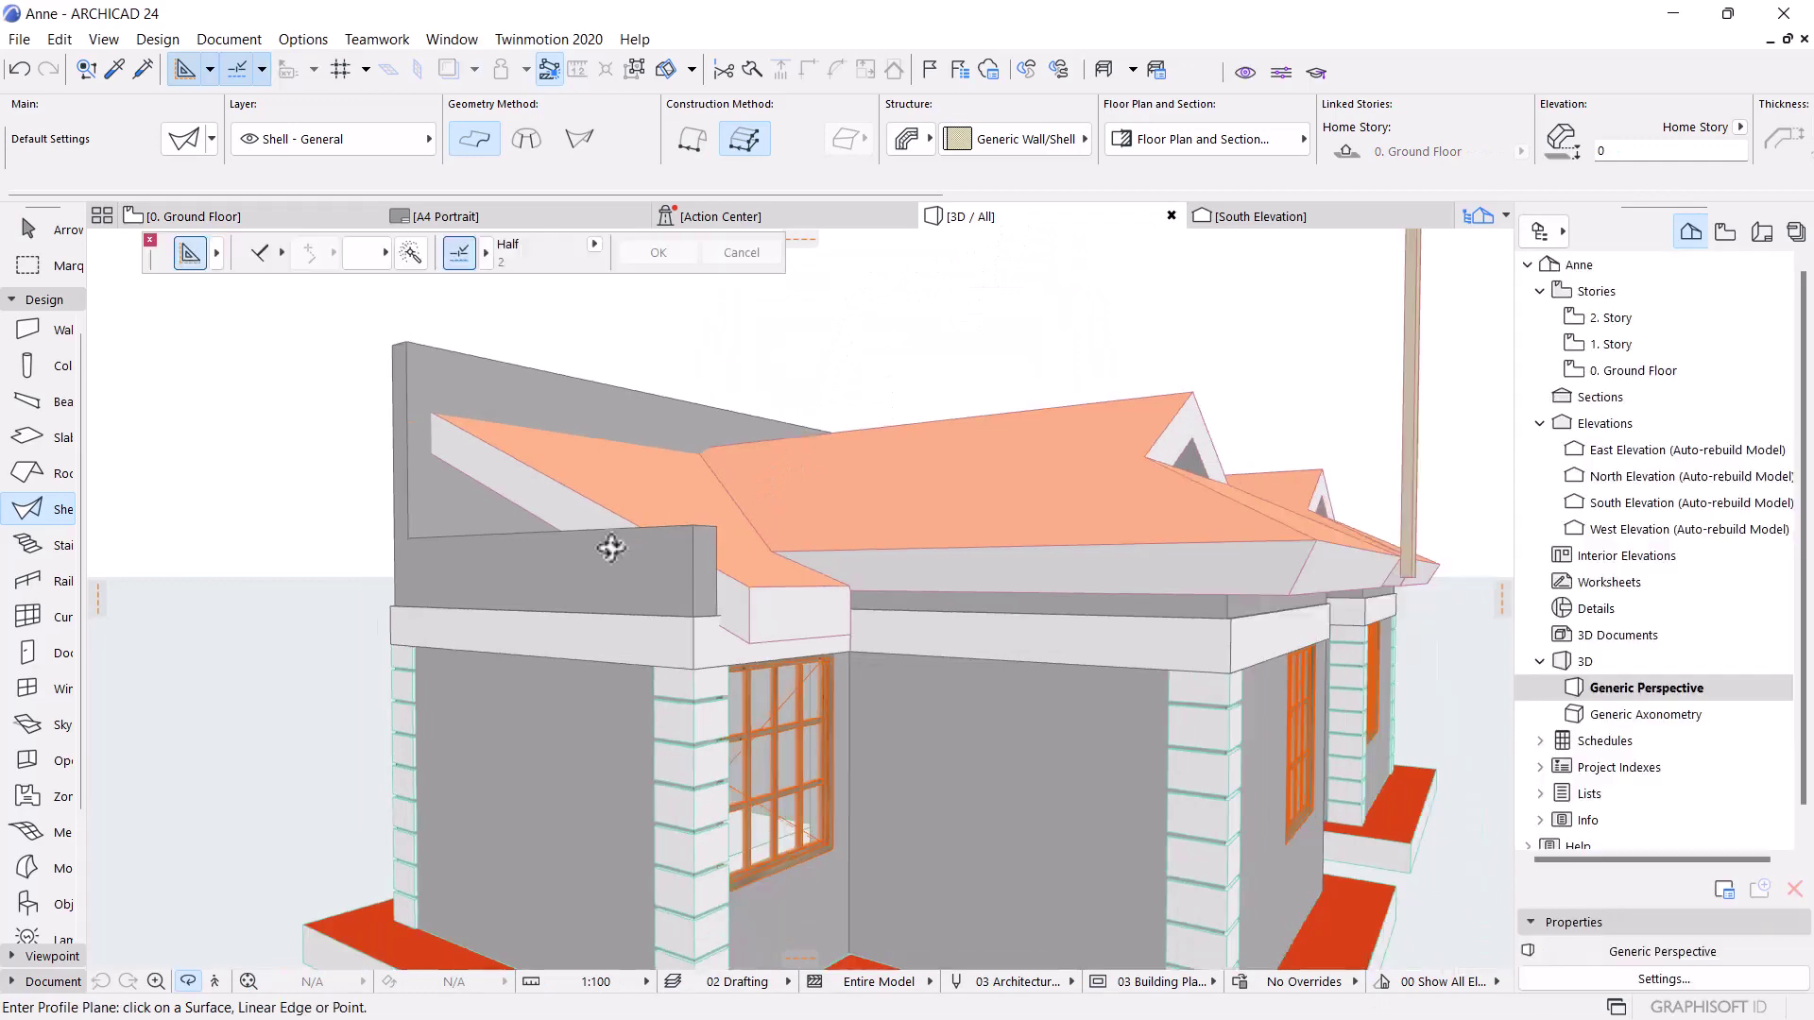
pyautogui.scroll(3, 832, 439)
pyautogui.keyDown('shift'); pyautogui.moveTo(915, 429); pyautogui.dragTo(862, 704, button='middle'); pyautogui.keyUp('shift')
pyautogui.scroll(-2, 920, 648)
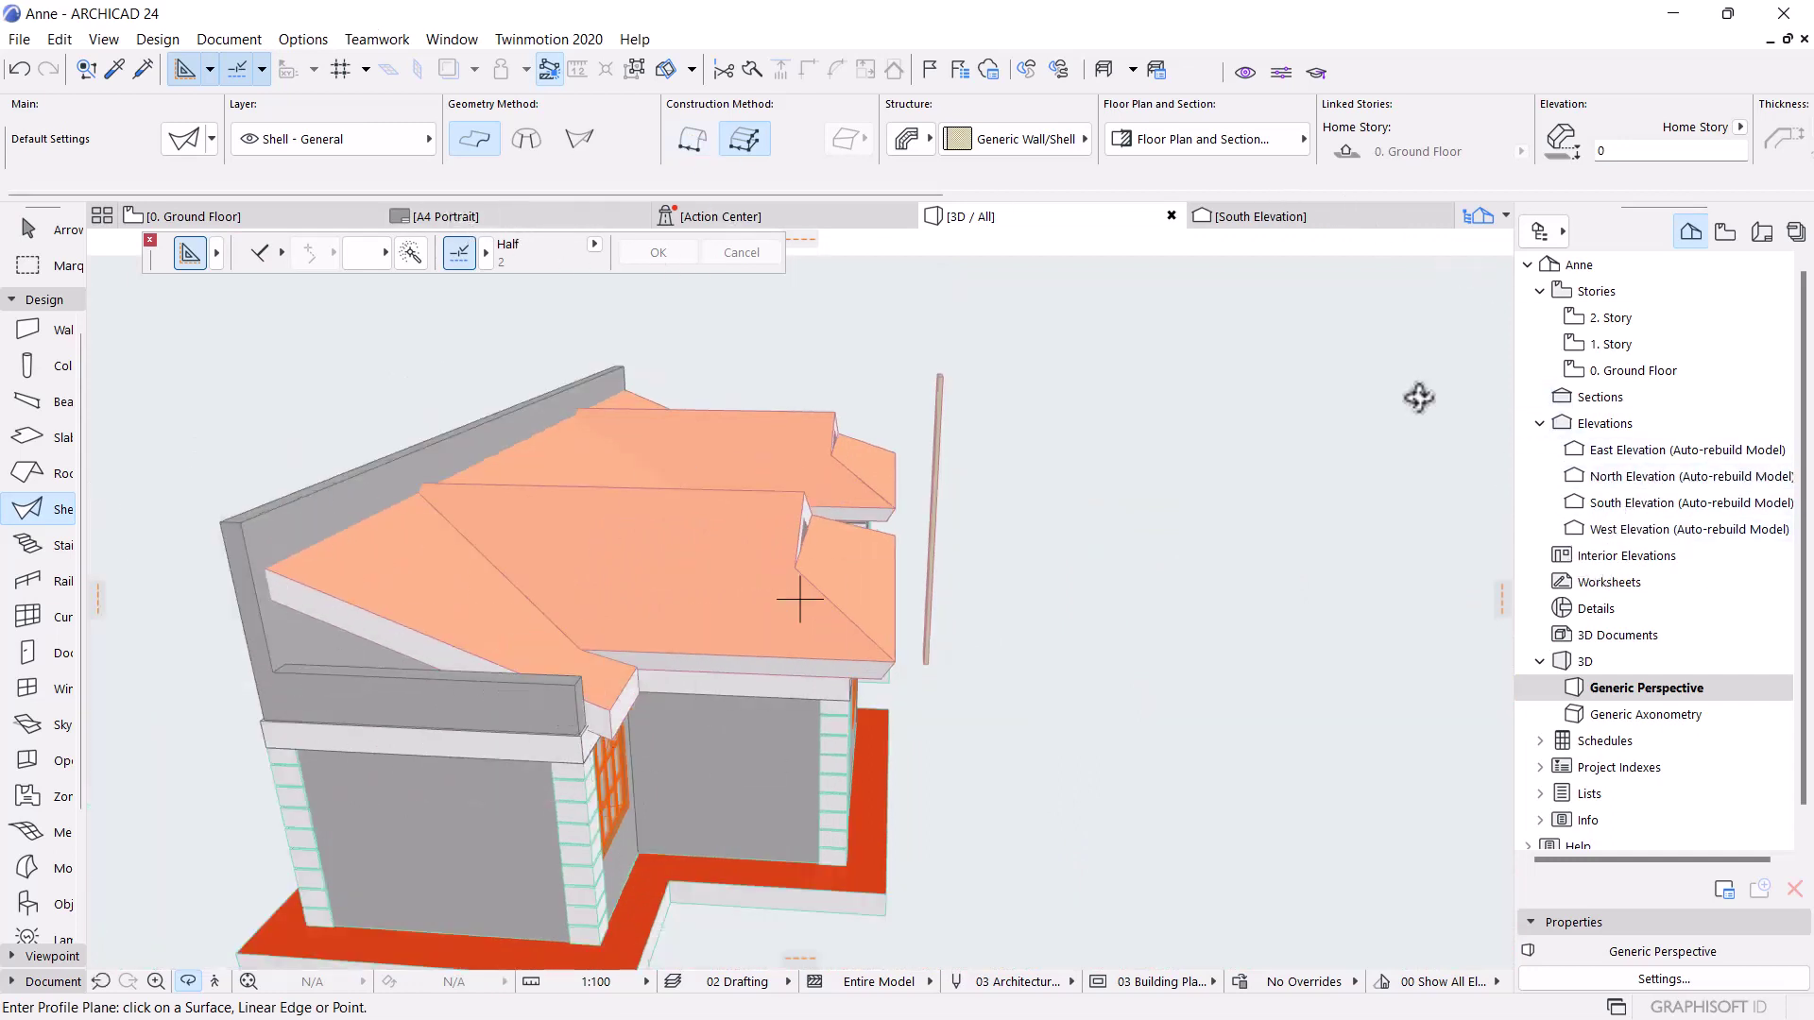
pyautogui.scroll(-3, 961, 597)
pyautogui.keyDown('shift'); pyautogui.moveTo(962, 597); pyautogui.dragTo(689, 421, button='middle'); pyautogui.keyUp('shift')
pyautogui.click(230, 210)
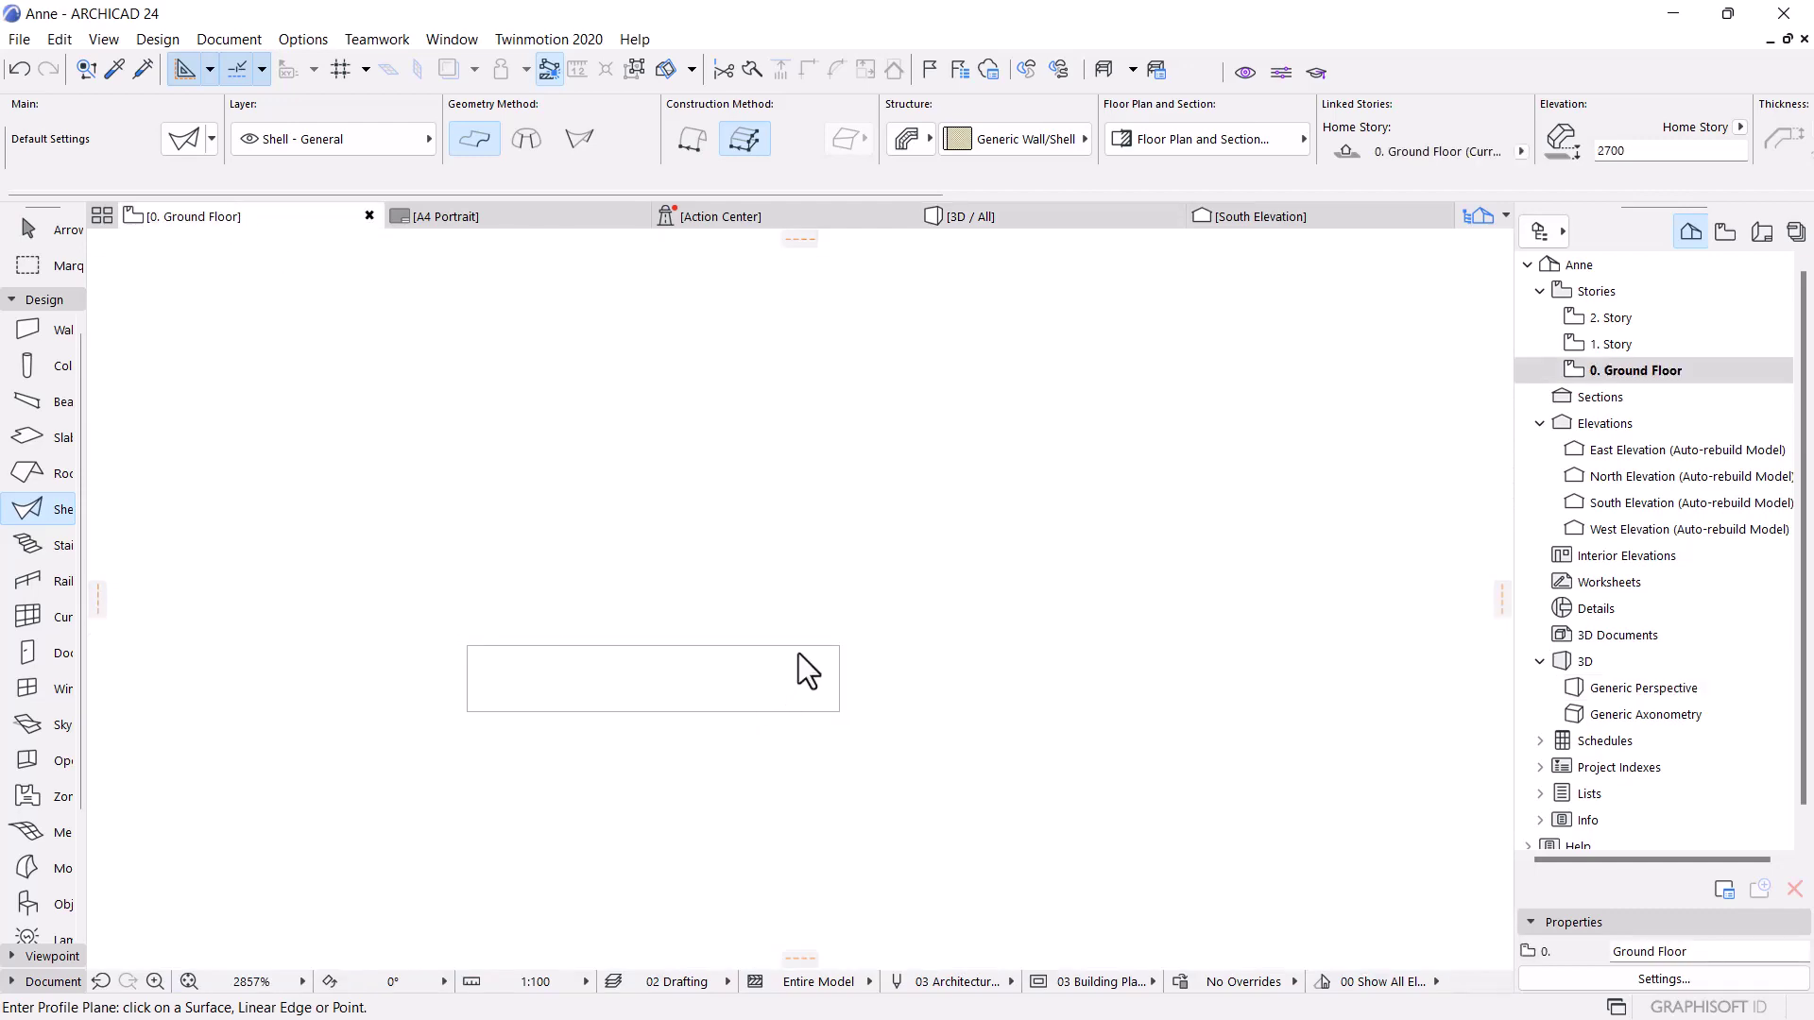
pyautogui.click(802, 736)
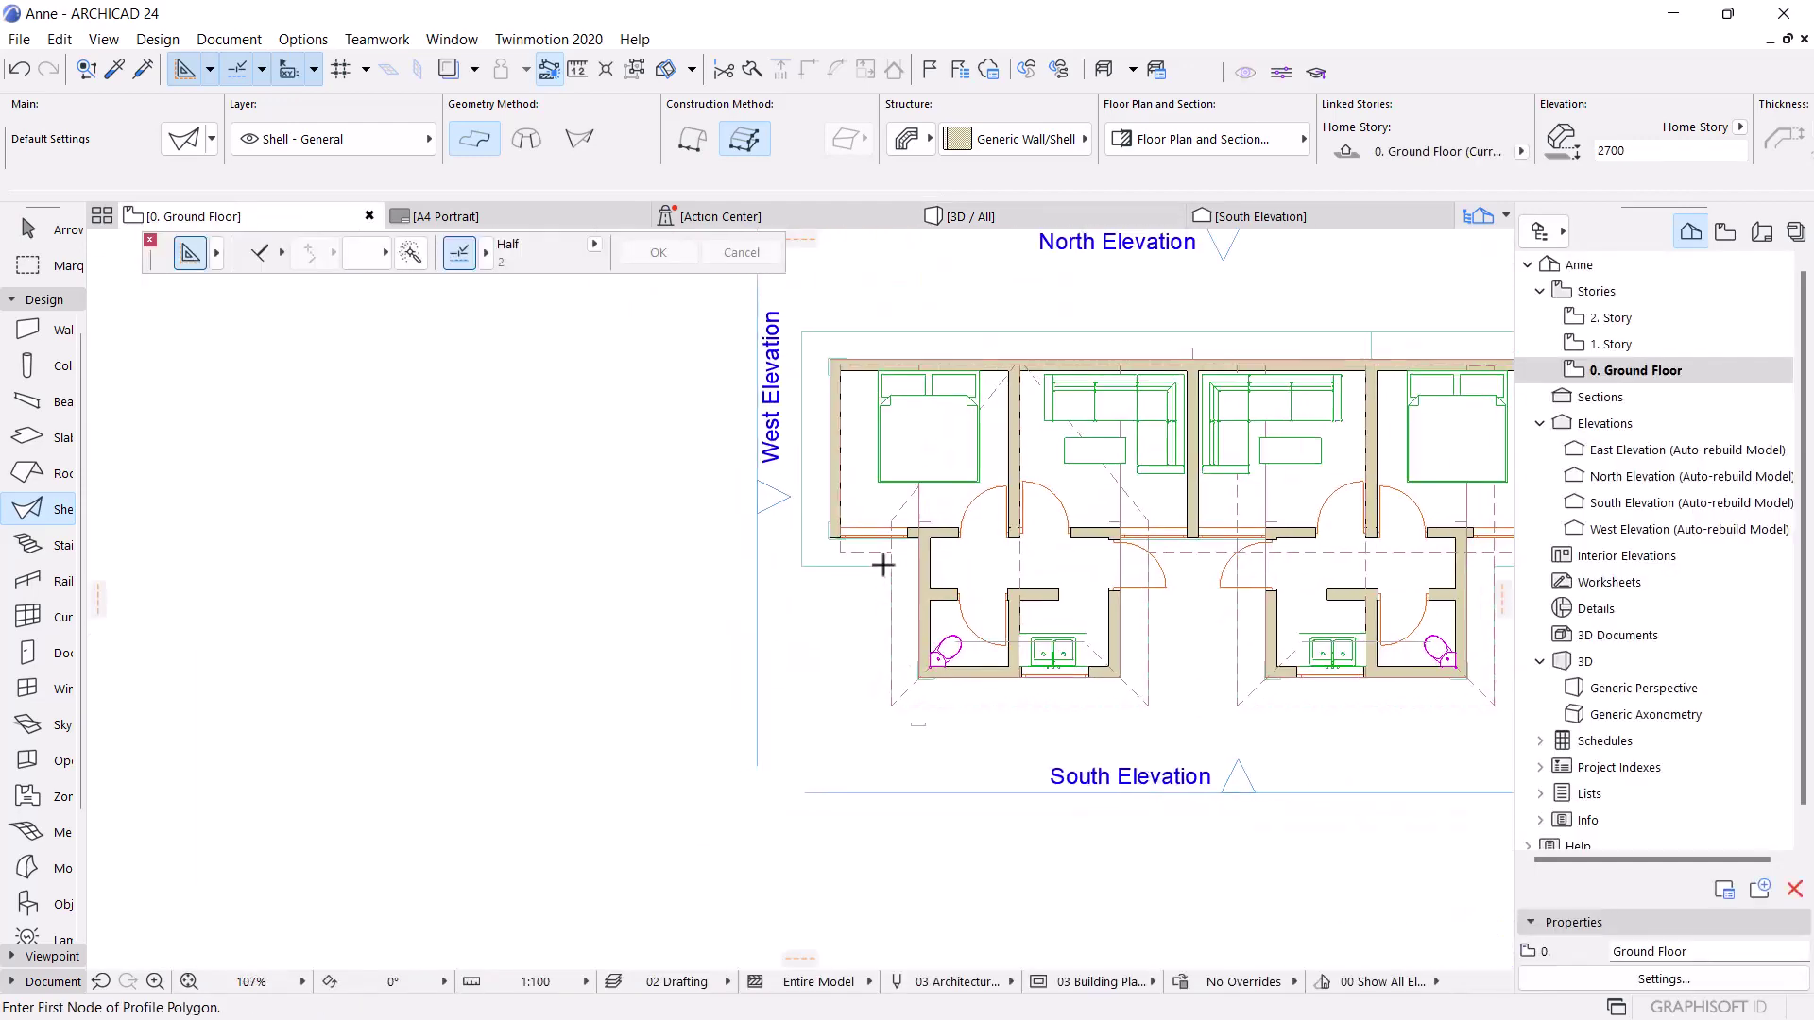
pyautogui.scroll(4, 790, 385)
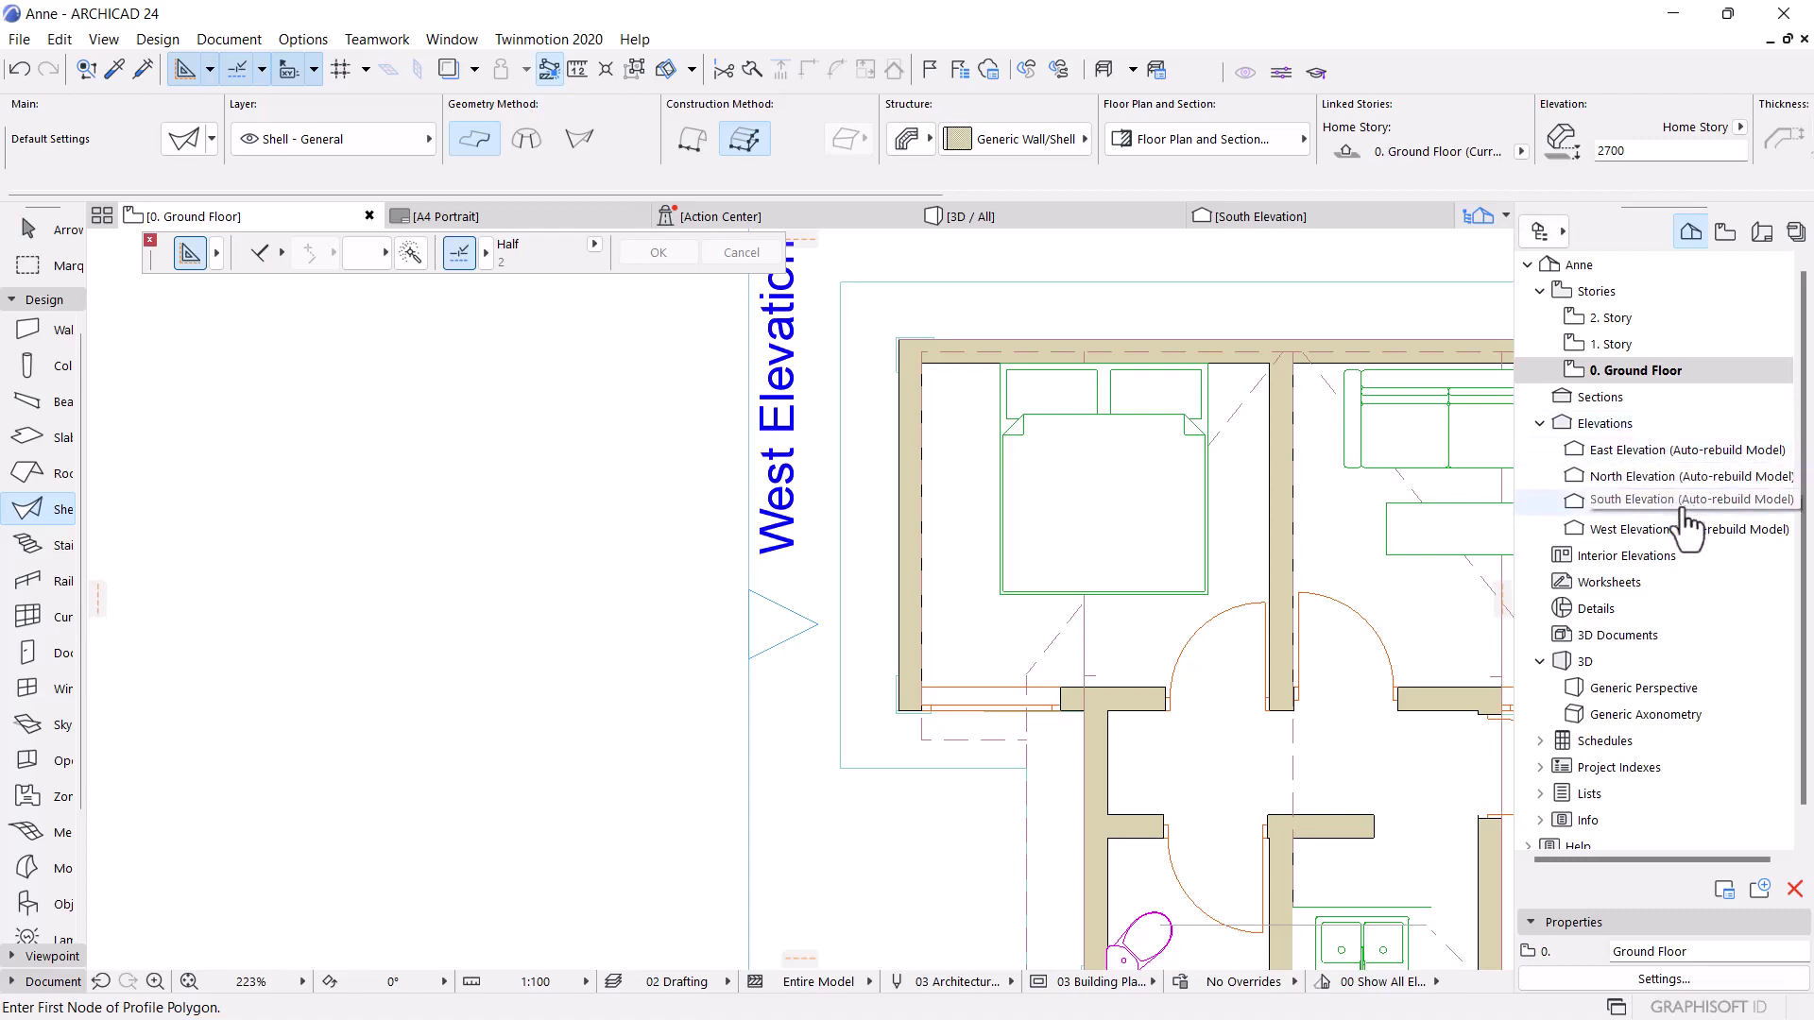
# Open the West Elevation and bring the house and the upright extruded shell into view
pyautogui.click(1655, 531)
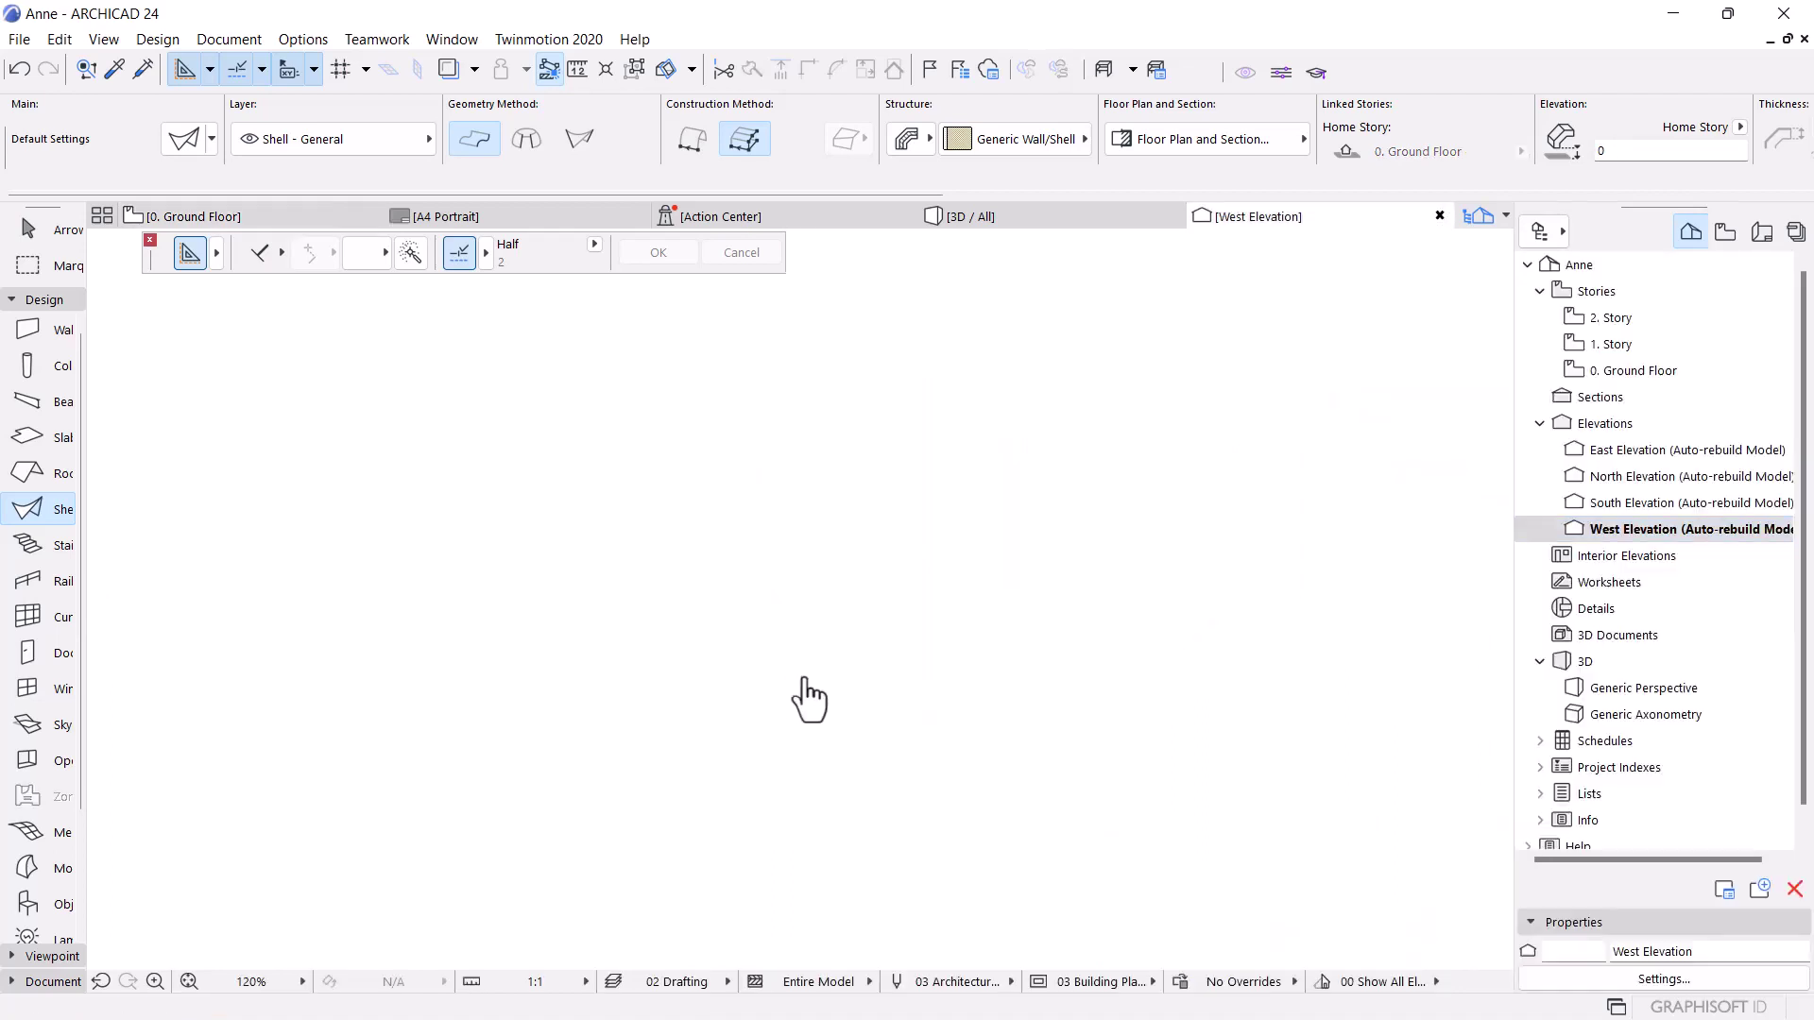
pyautogui.scroll(-3, 850, 612)
pyautogui.scroll(7, 795, 610)
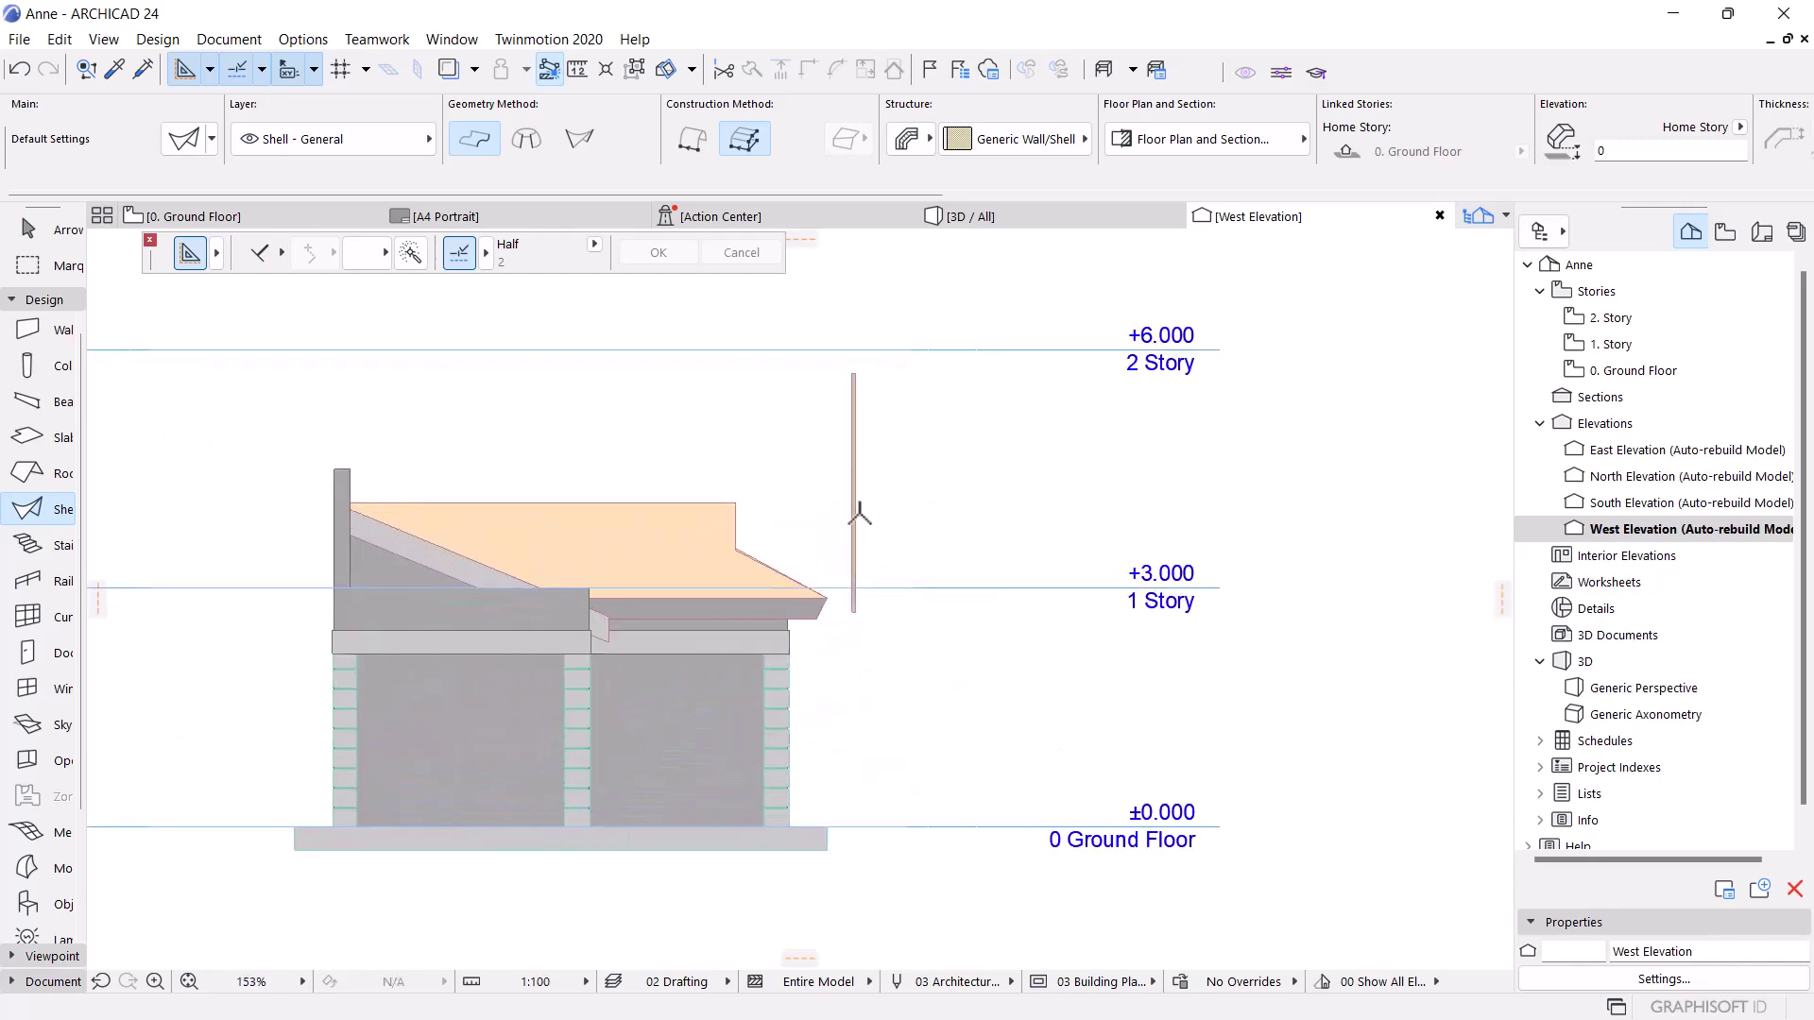
# Rotate the upright shell 90° about its midpoint so it lies horizontally in the West Elevation
pyautogui.click(853, 465)
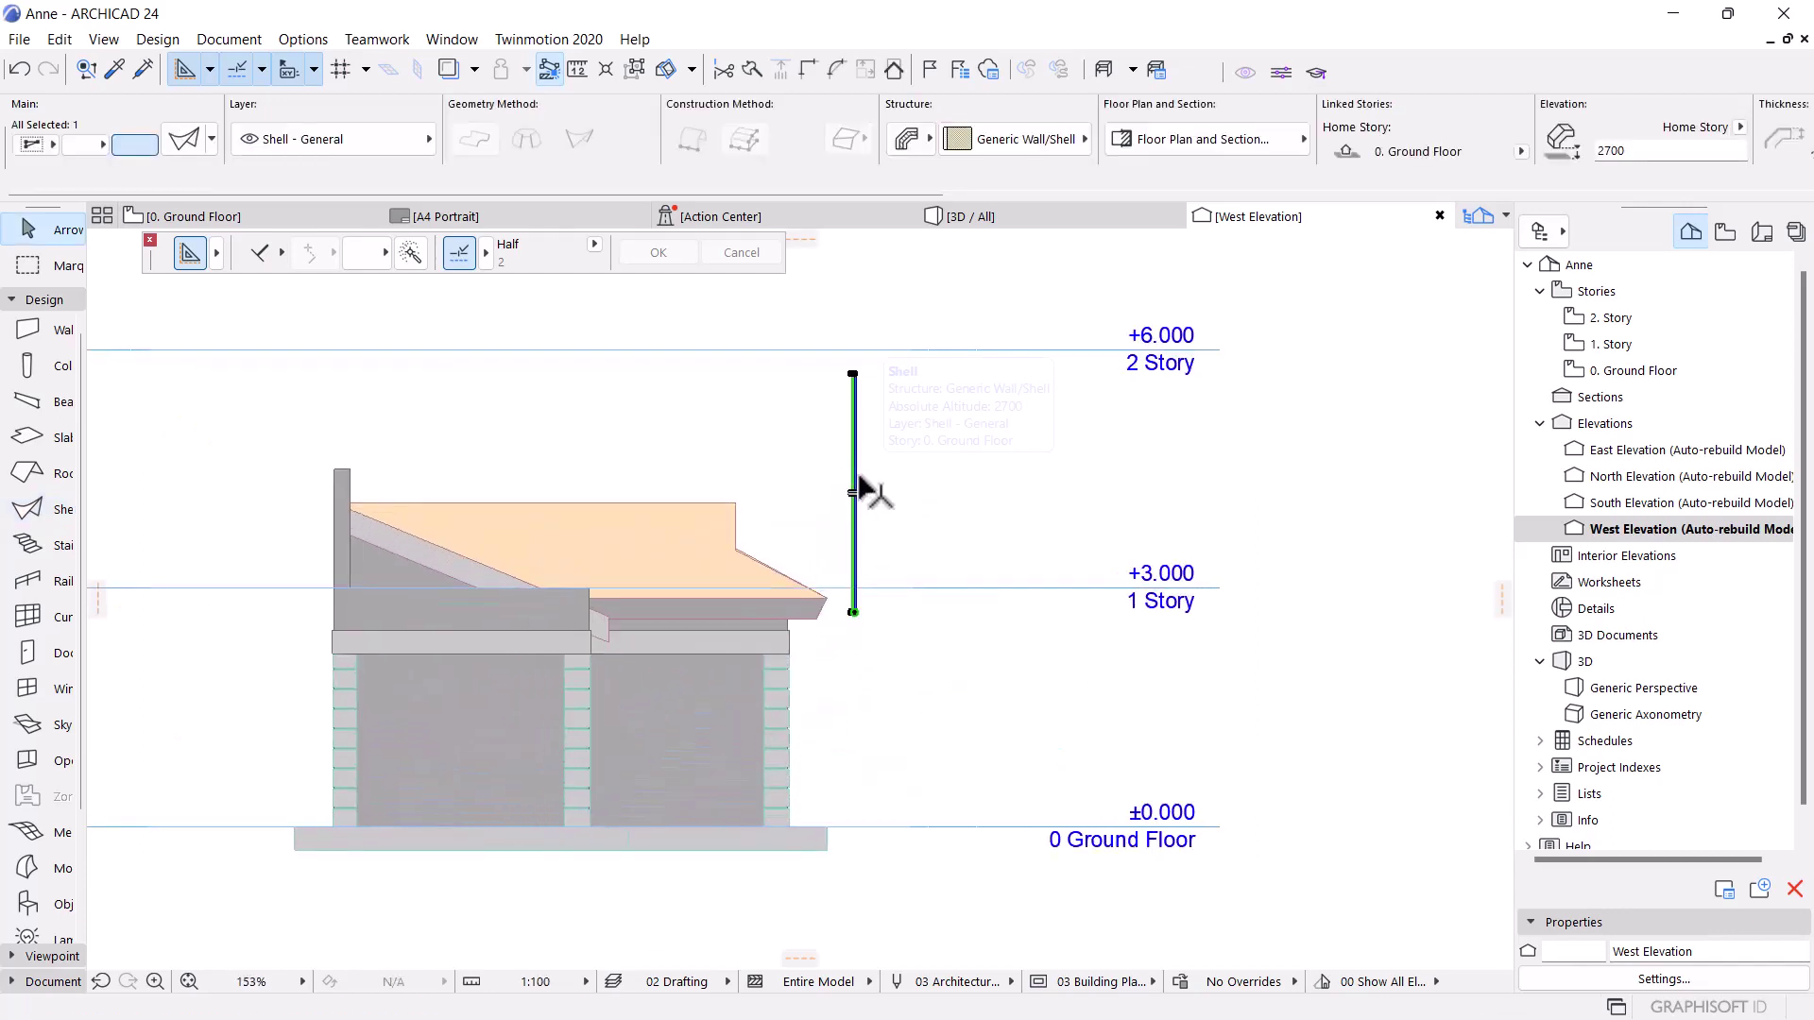
pyautogui.scroll(4, 860, 478)
pyautogui.scroll(4, 849, 529)
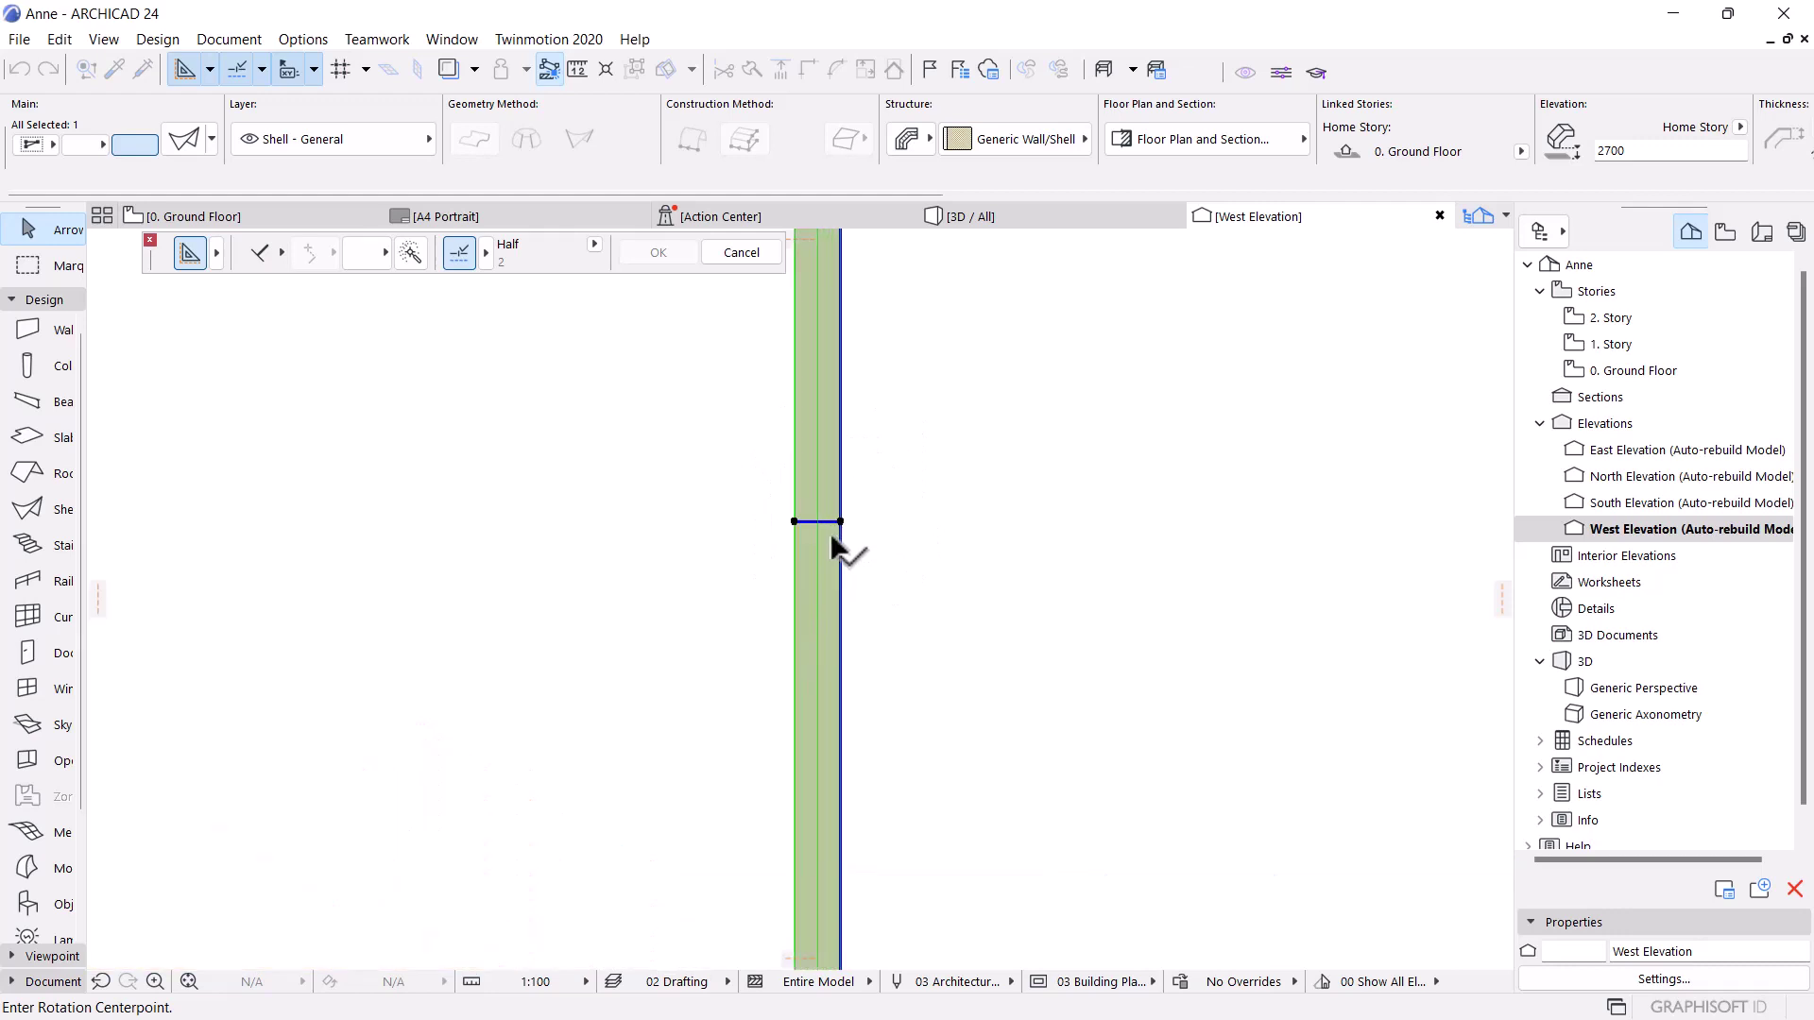
pyautogui.click(815, 521)
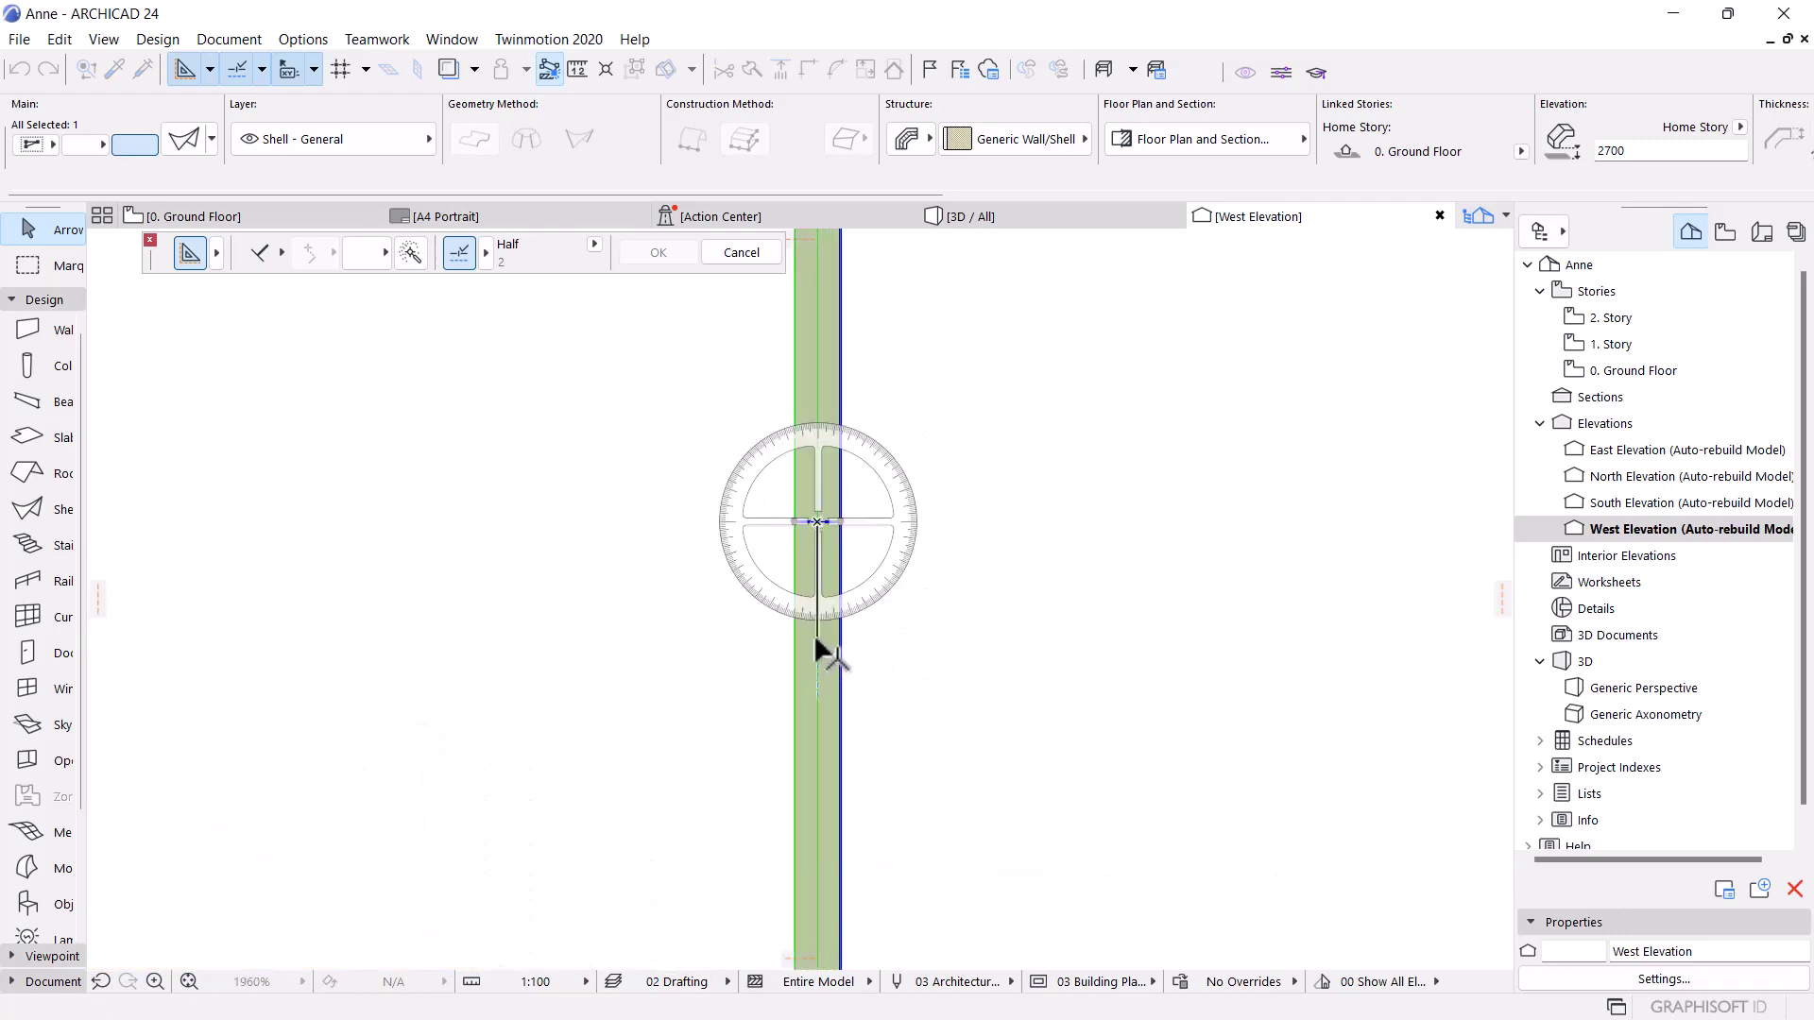
pyautogui.click(817, 642)
pyautogui.click(993, 527)
pyautogui.scroll(-5, 1012, 526)
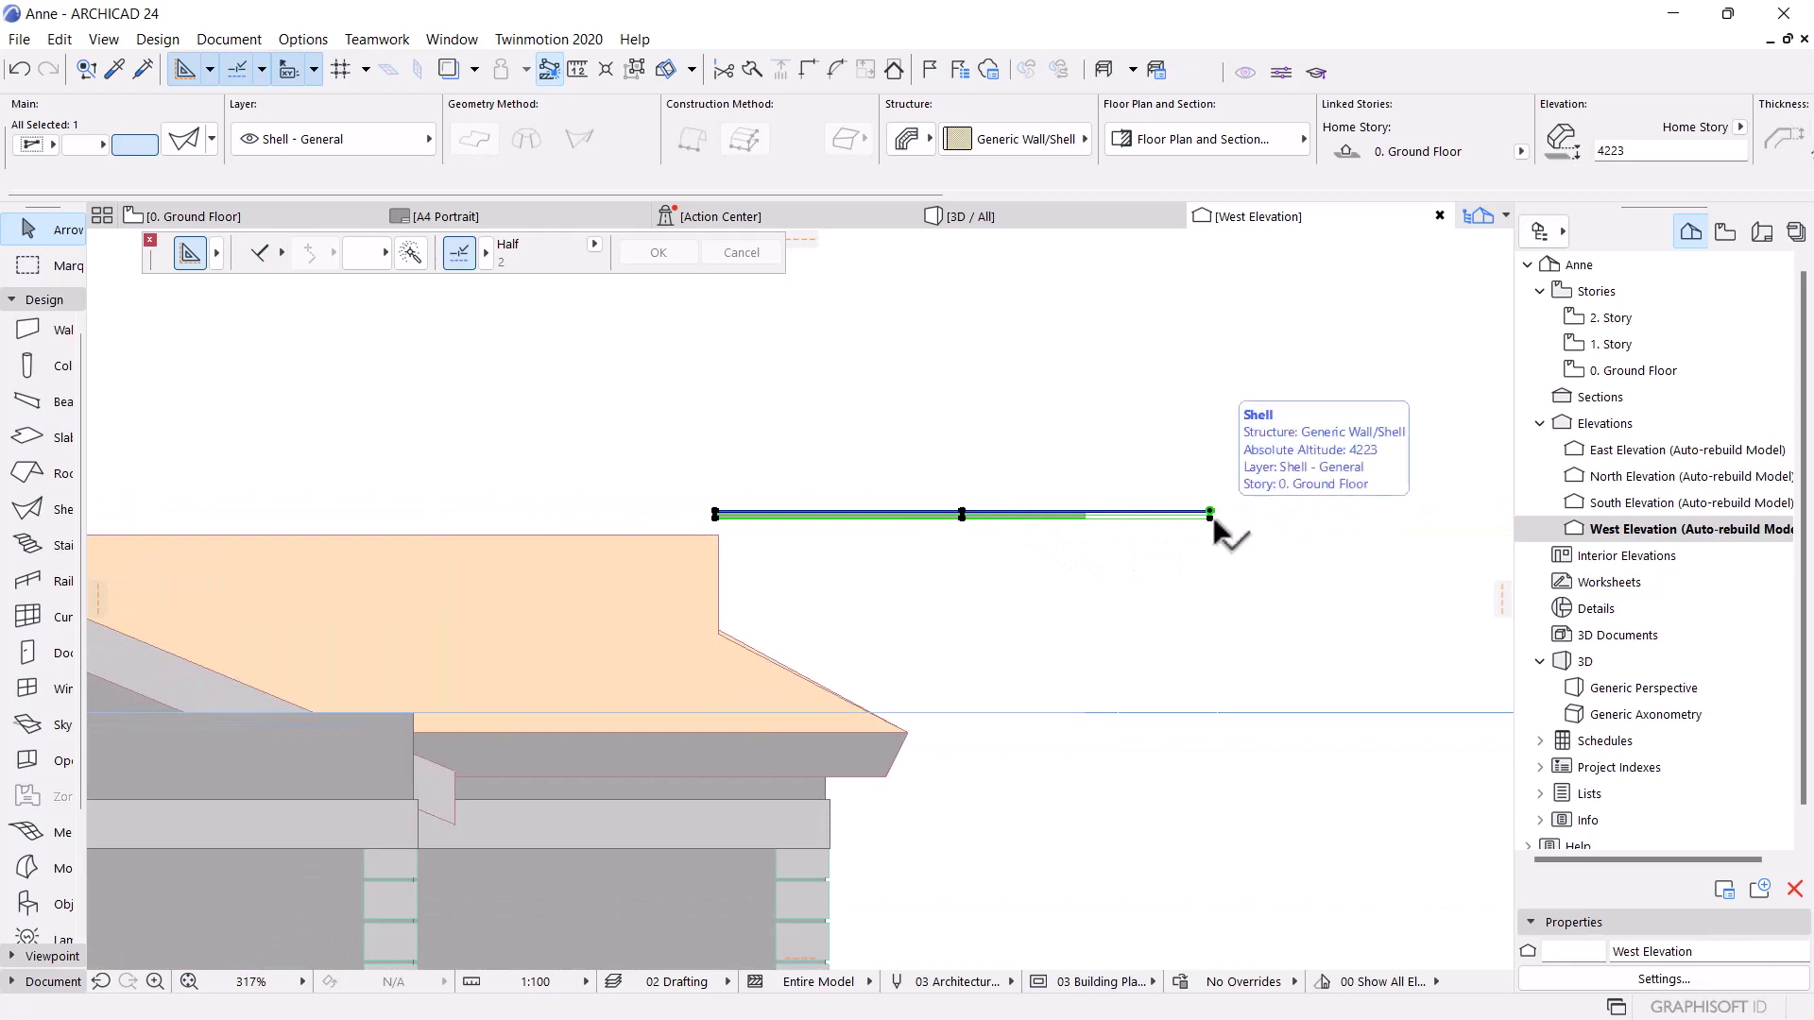
# Try moving the horizontal shell by its lower outer end corner to the upper outer corner of the sloping roof edge
pyautogui.hotkey('ctrl', 'd')
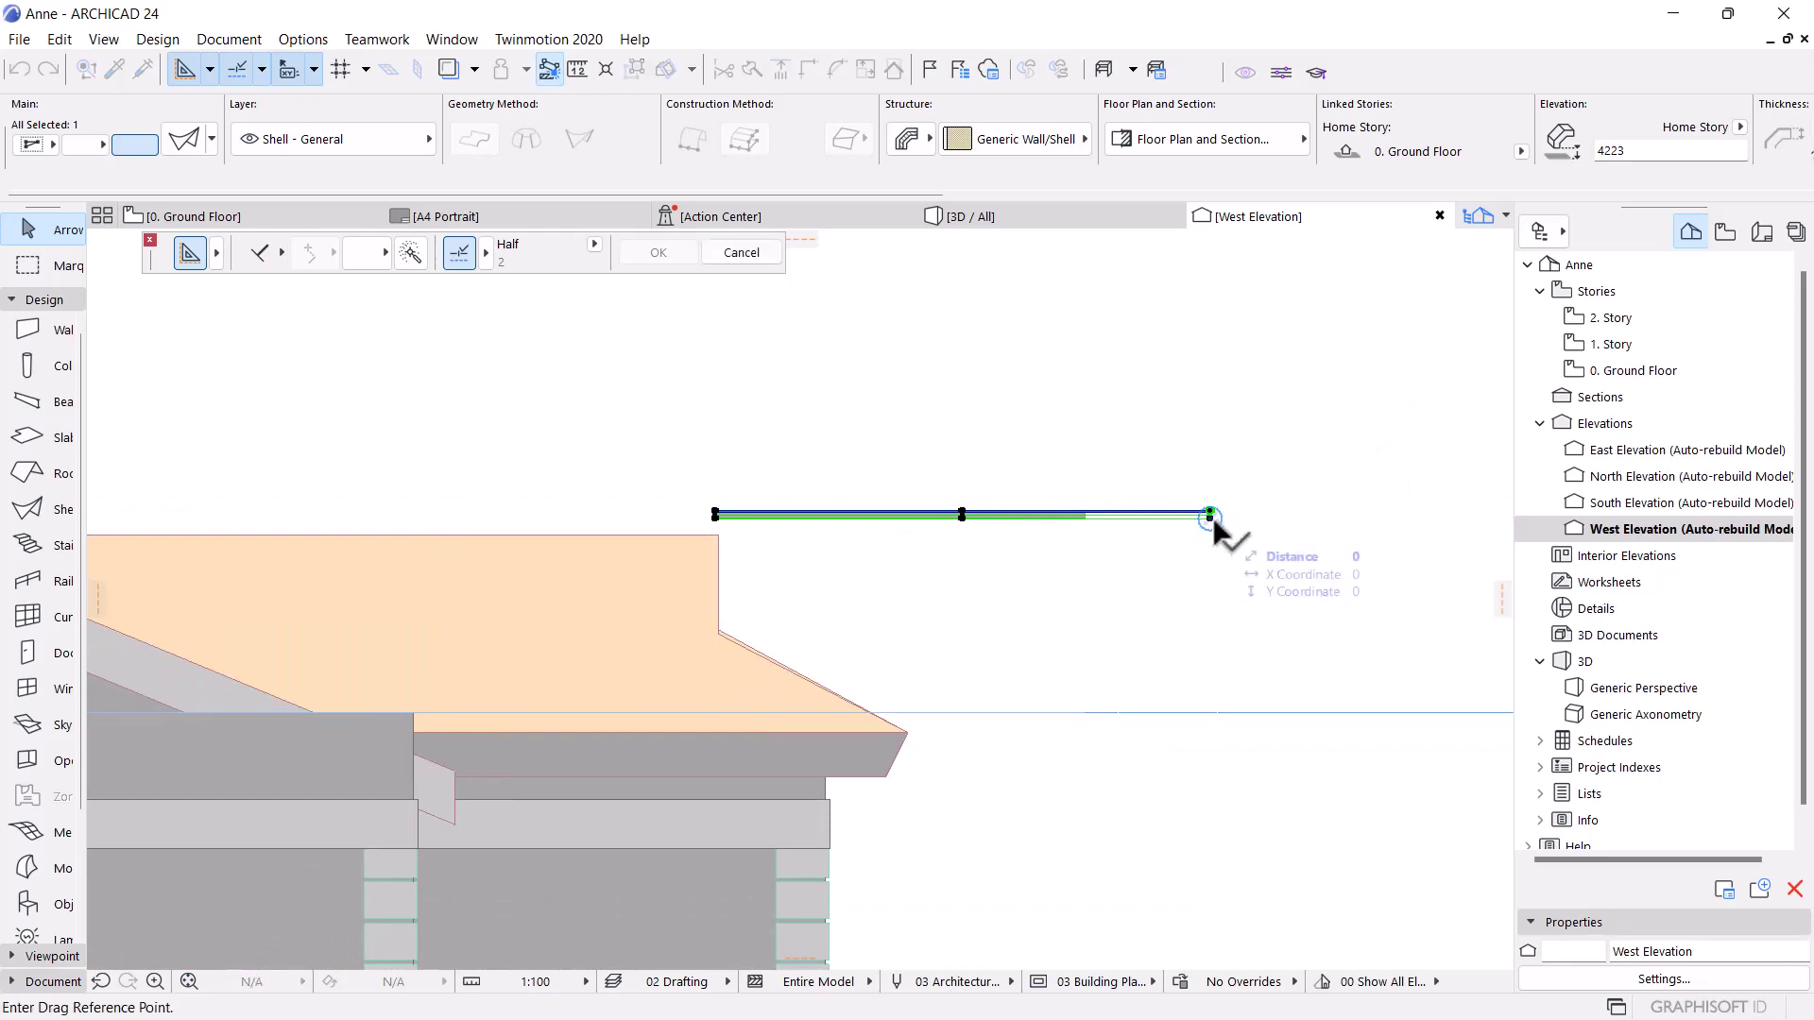
pyautogui.click(1211, 518)
pyautogui.scroll(-3, 1250, 405)
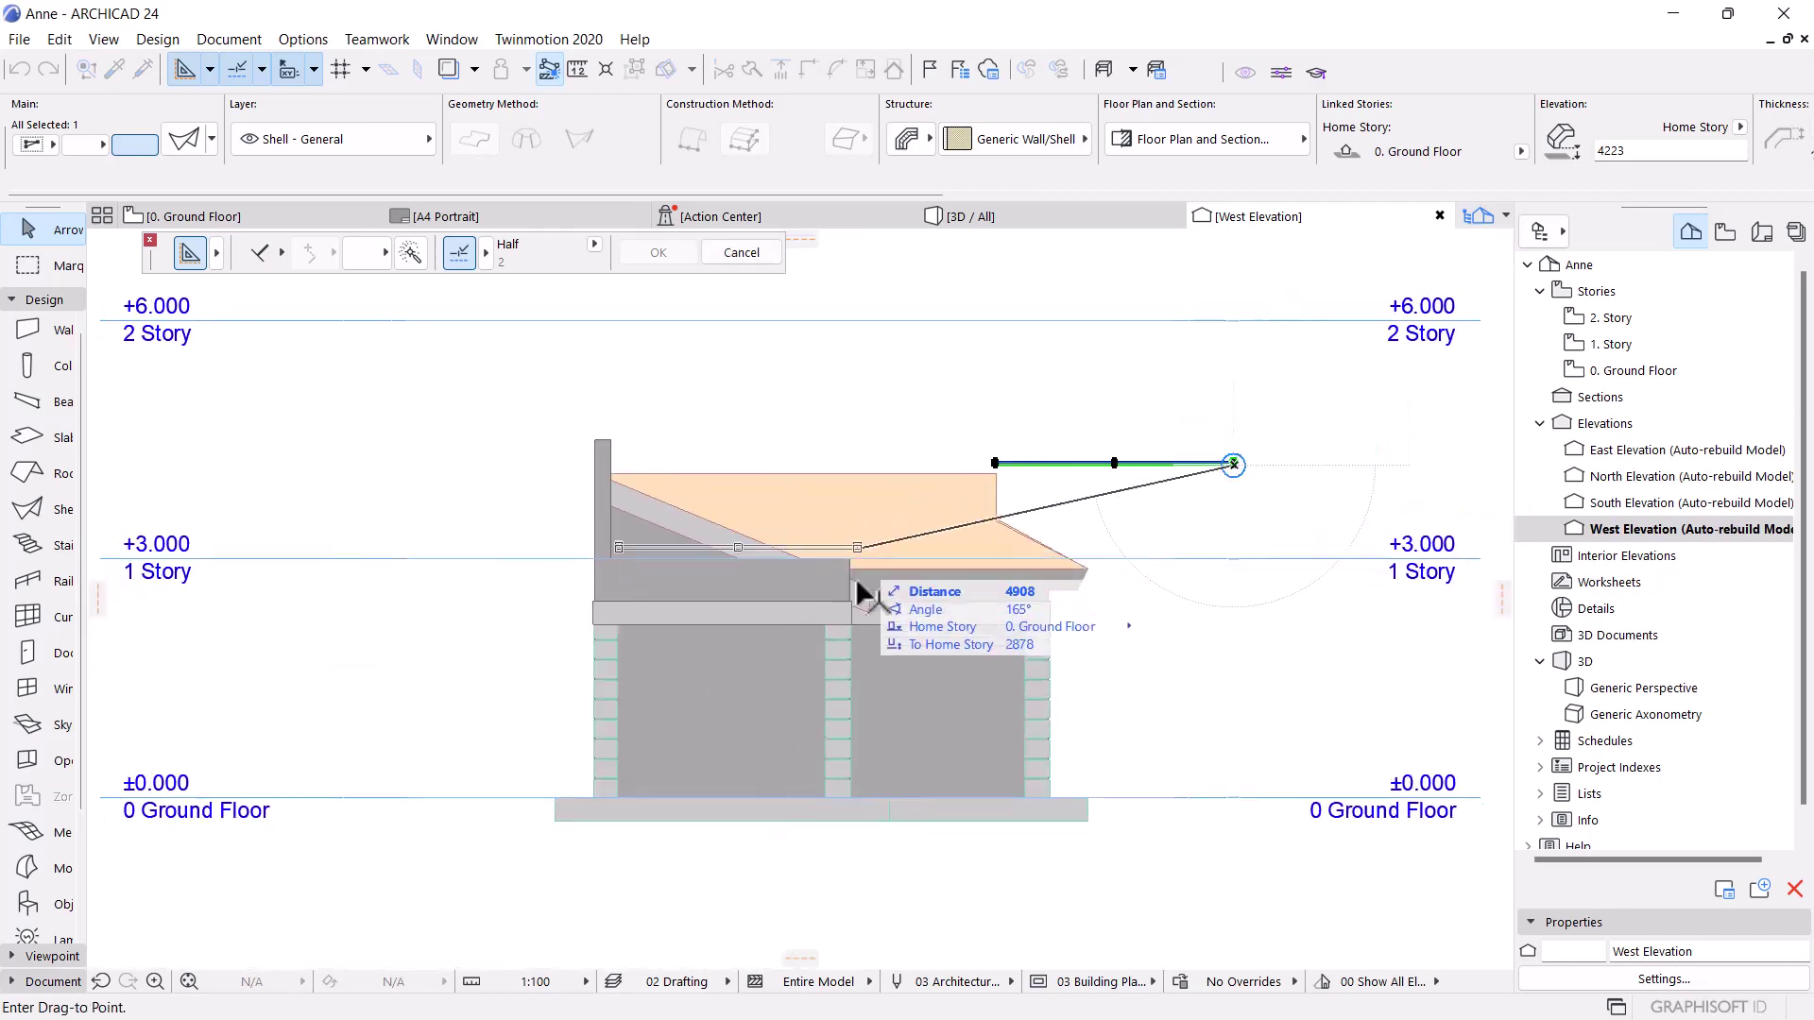
pyautogui.scroll(2, 855, 597)
pyautogui.scroll(5, 854, 591)
pyautogui.scroll(-2, 1254, 408)
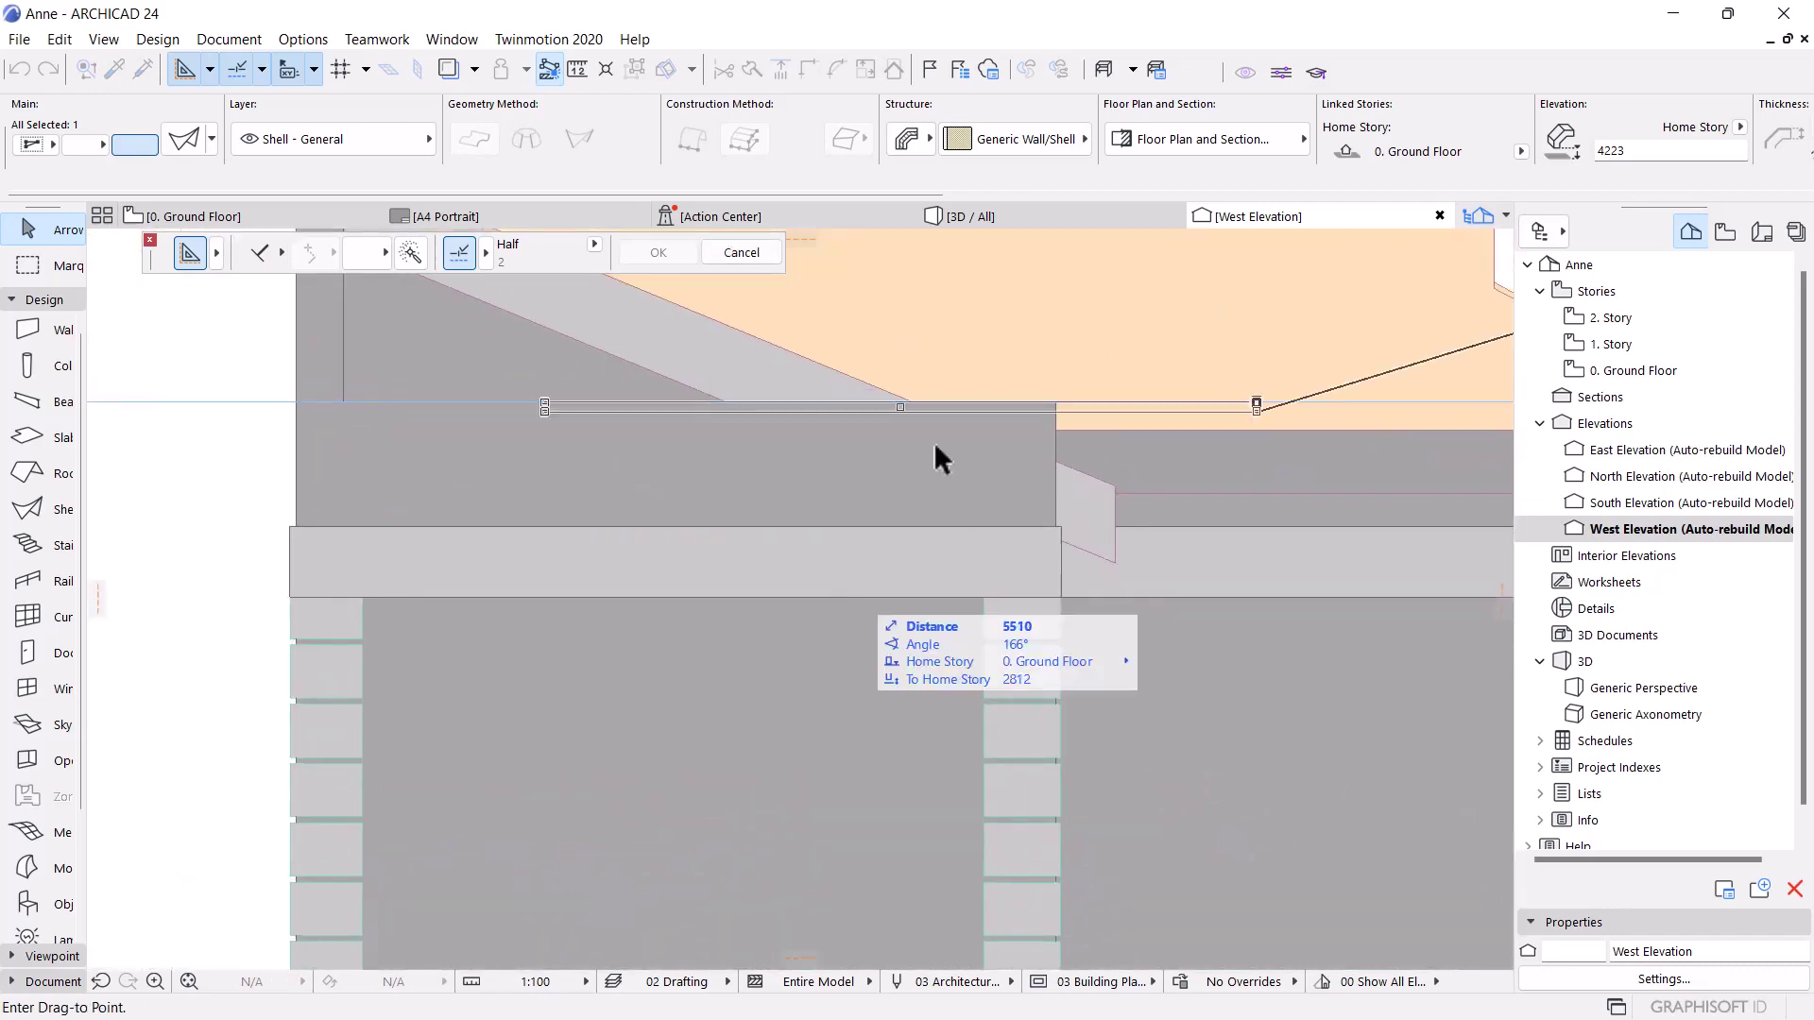
pyautogui.scroll(-2, 882, 494)
pyautogui.scroll(4, 997, 515)
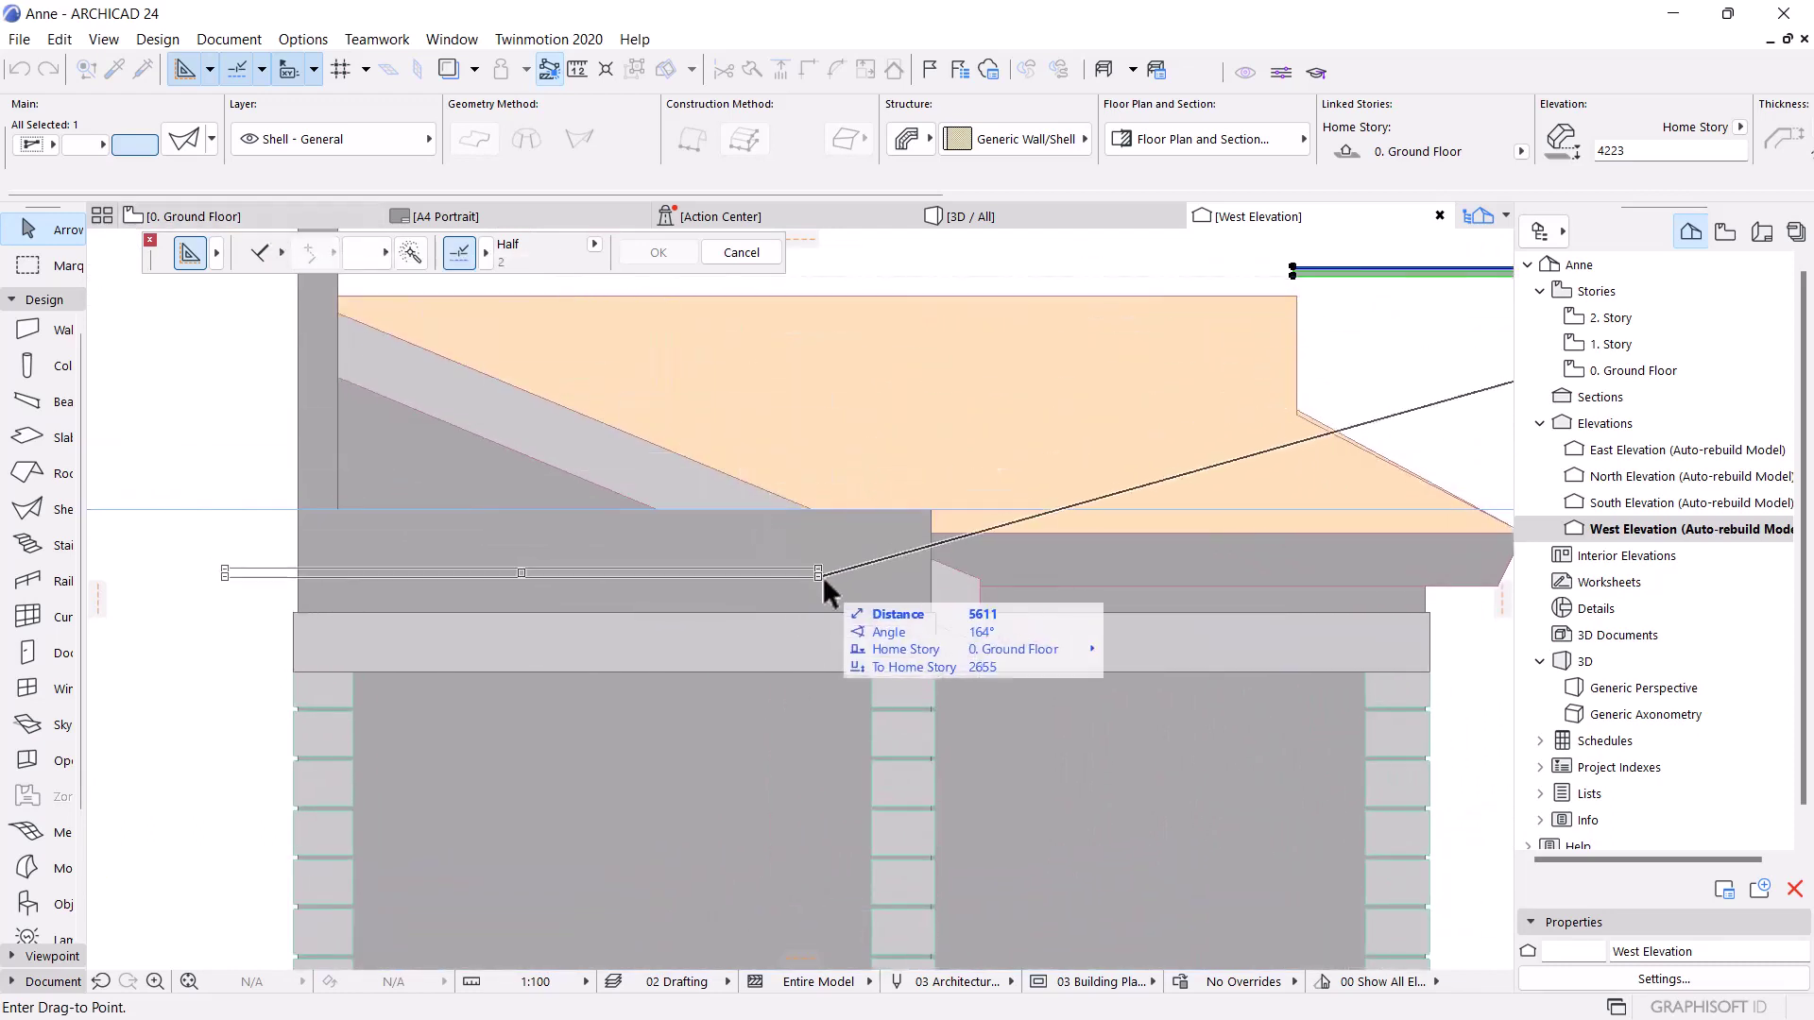
pyautogui.scroll(1, 879, 595)
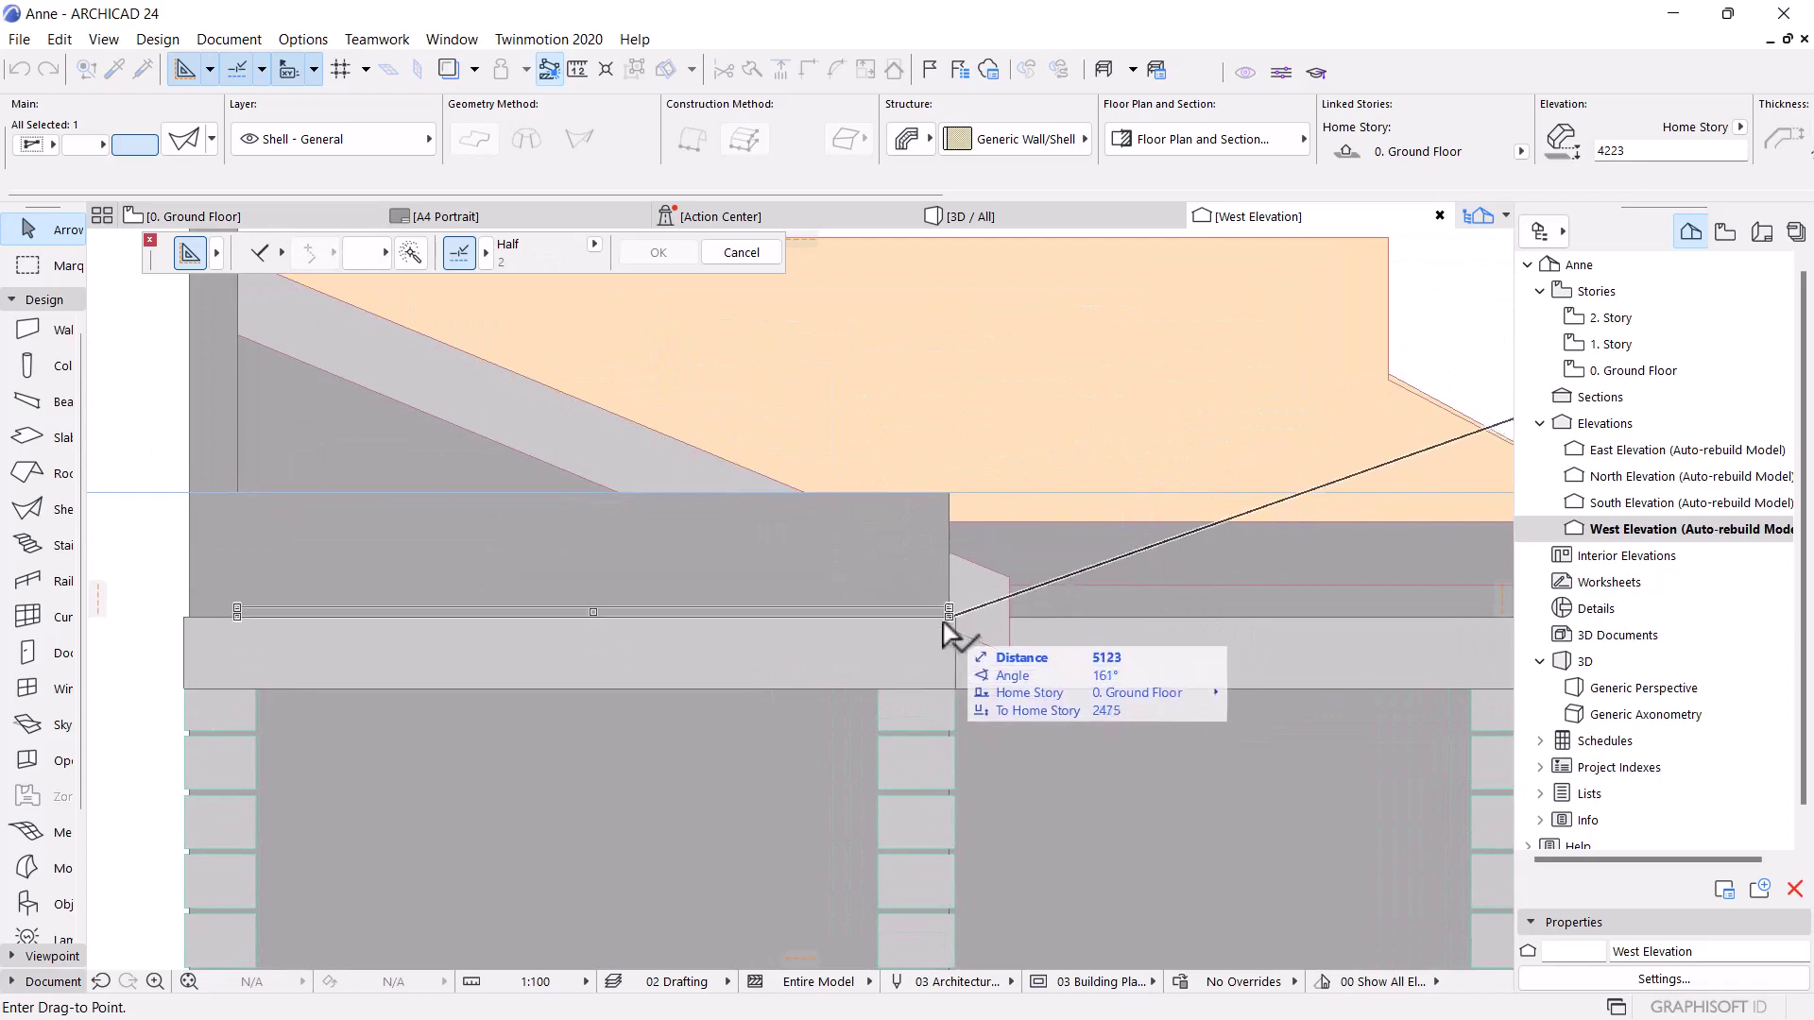
pyautogui.scroll(-3, 939, 619)
pyautogui.scroll(2, 949, 609)
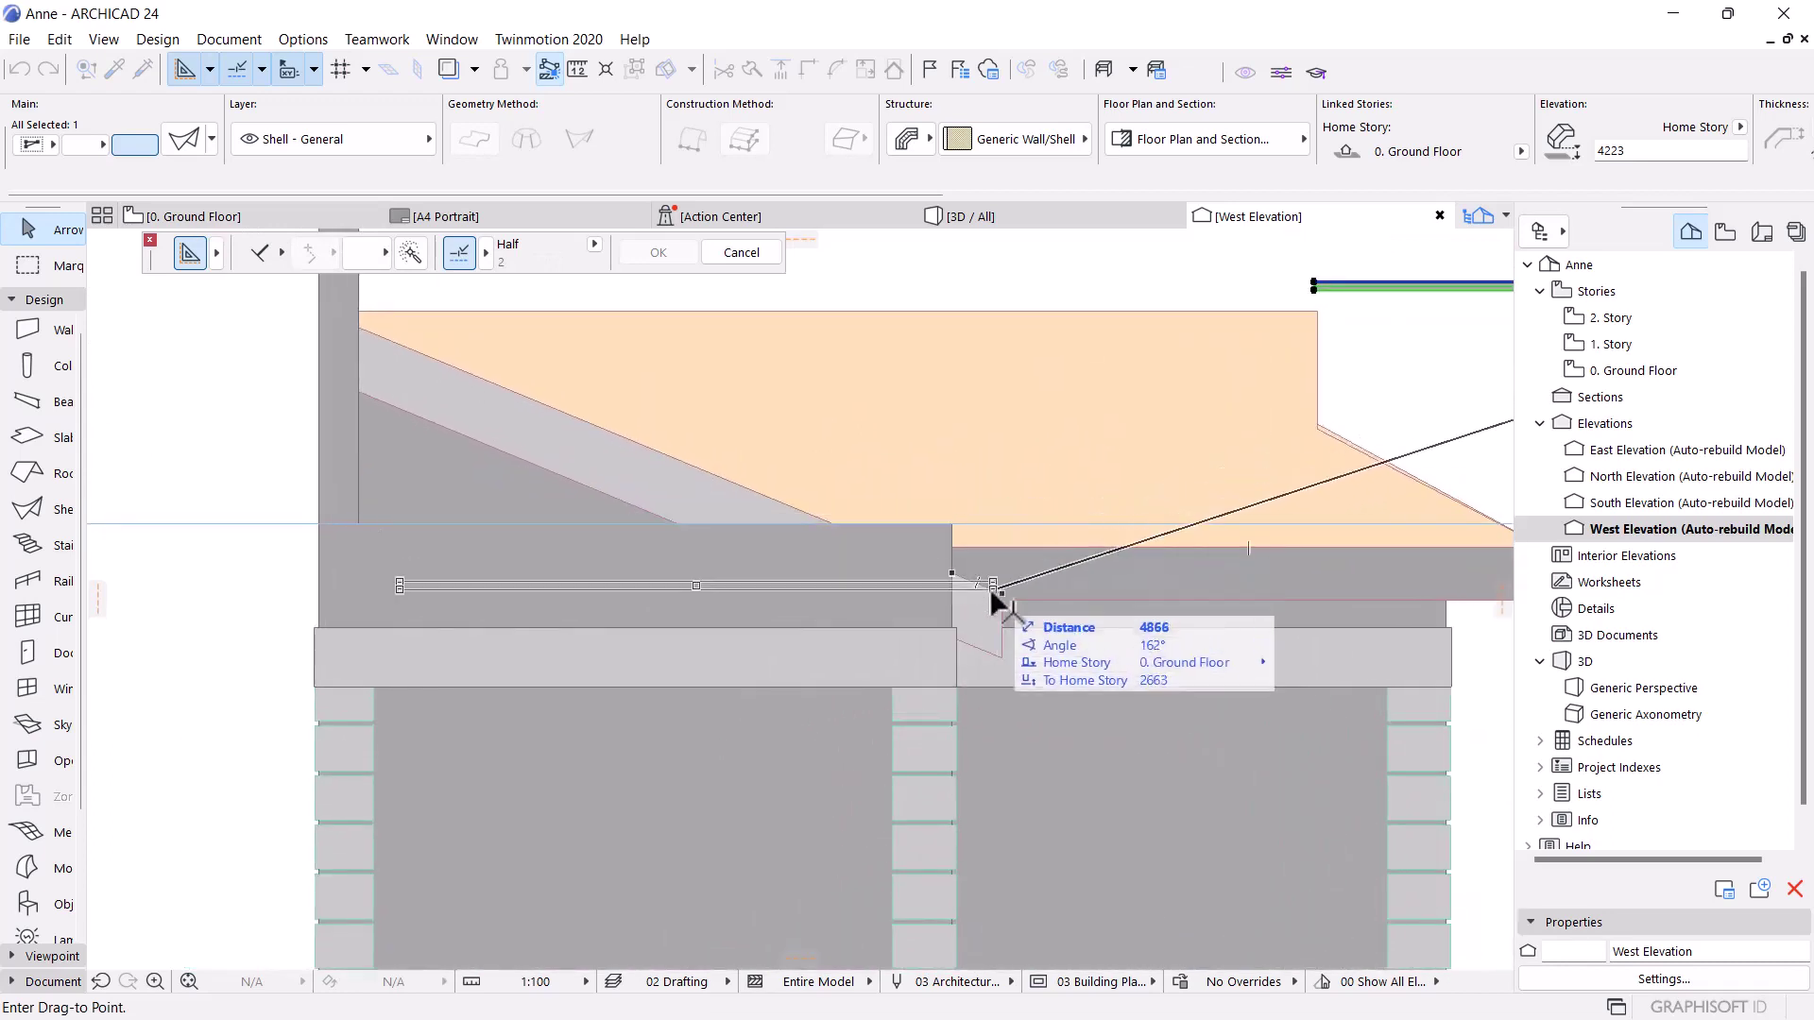
pyautogui.scroll(3, 1001, 601)
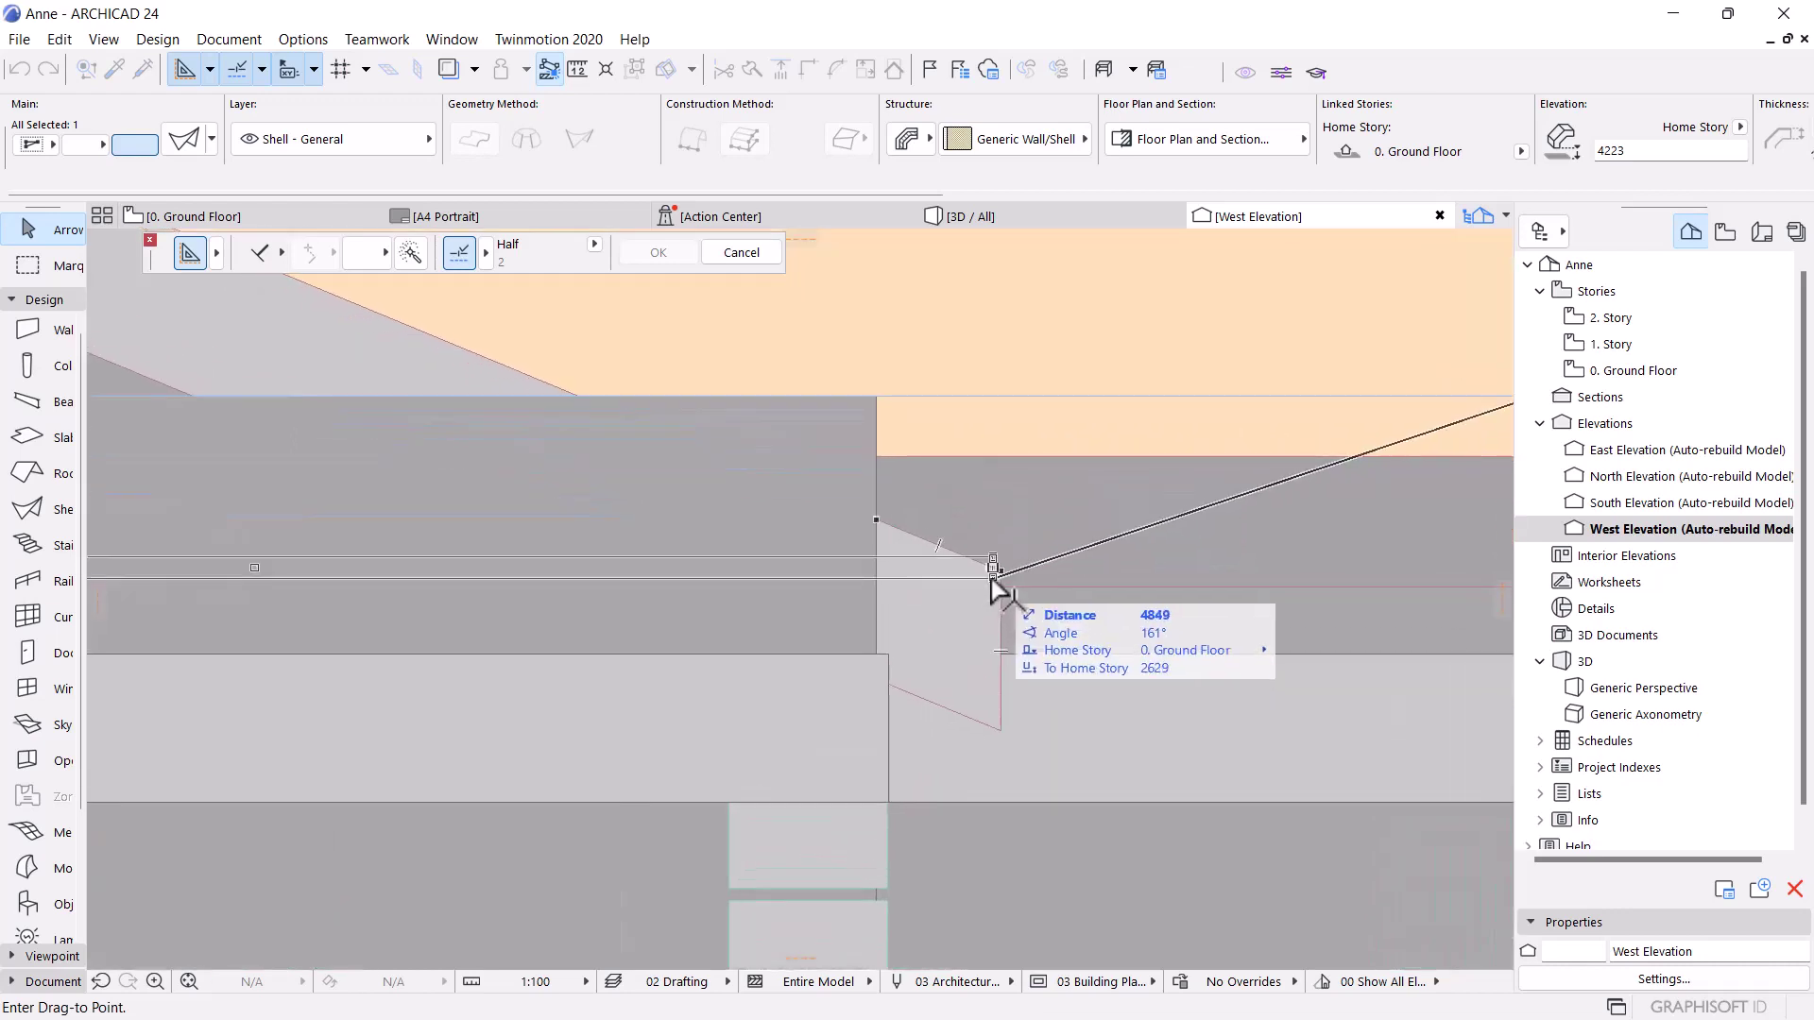
pyautogui.scroll(3, 995, 574)
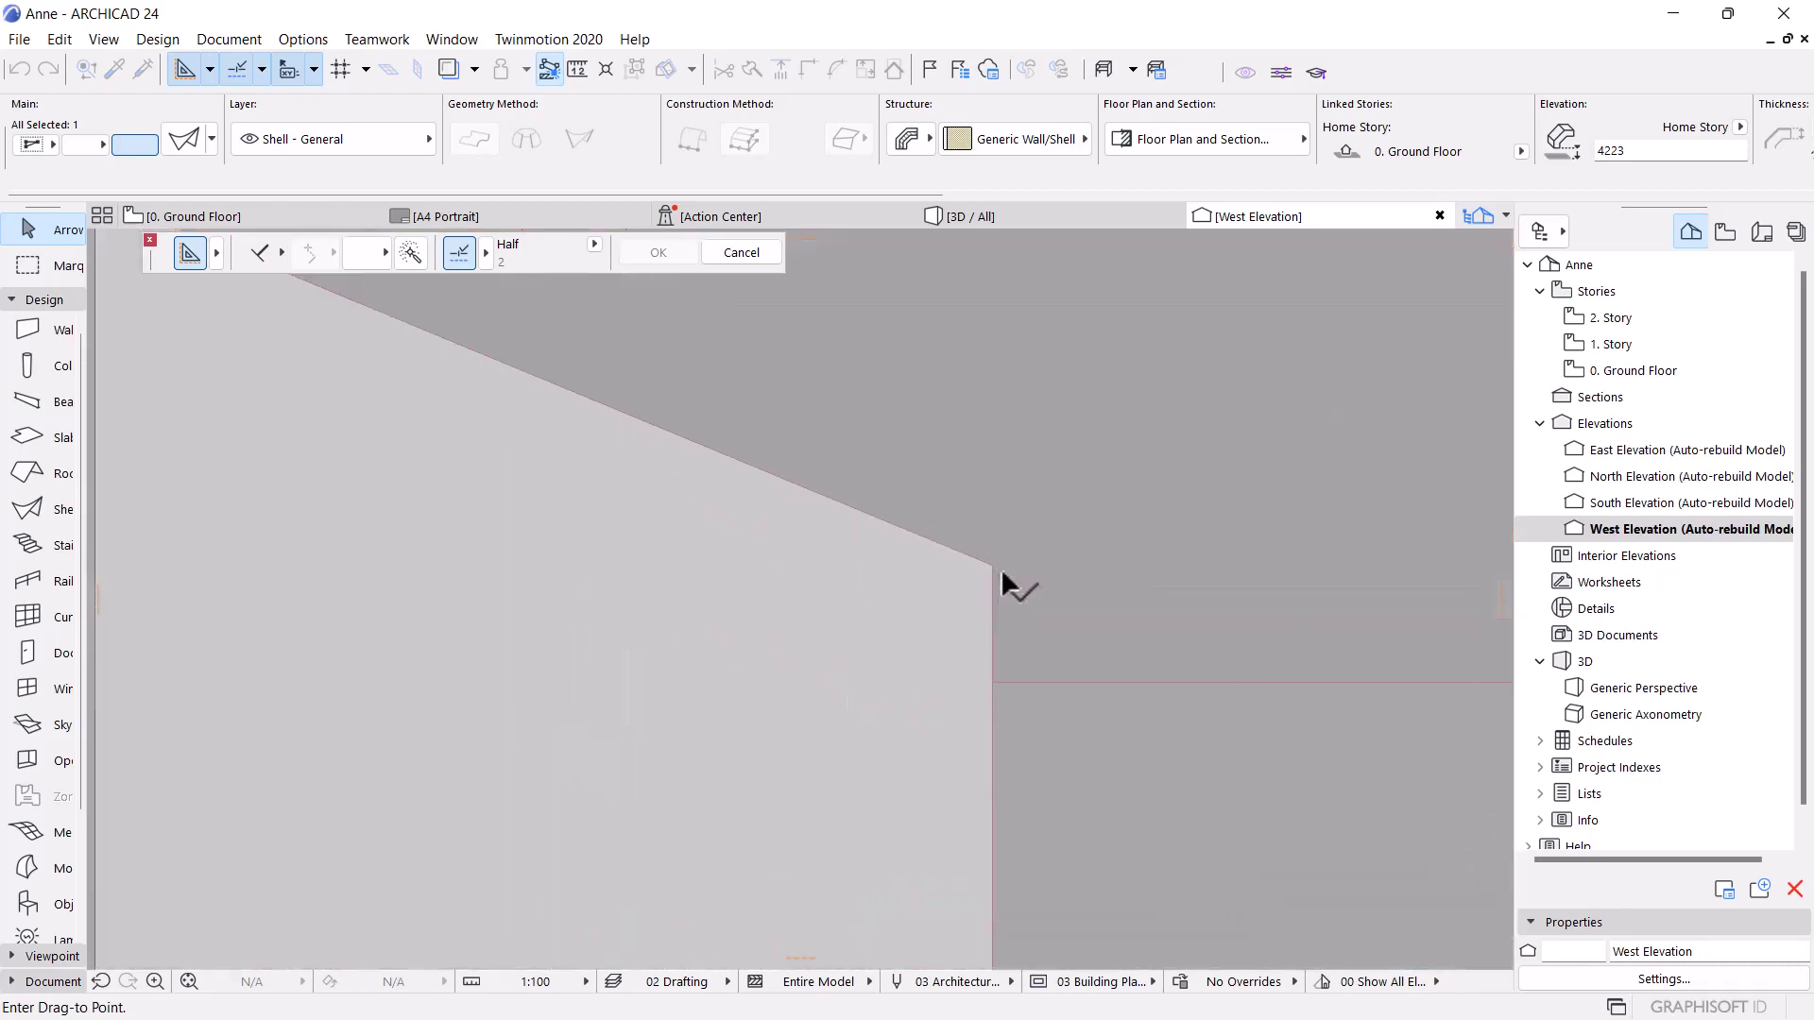
pyautogui.click(986, 558)
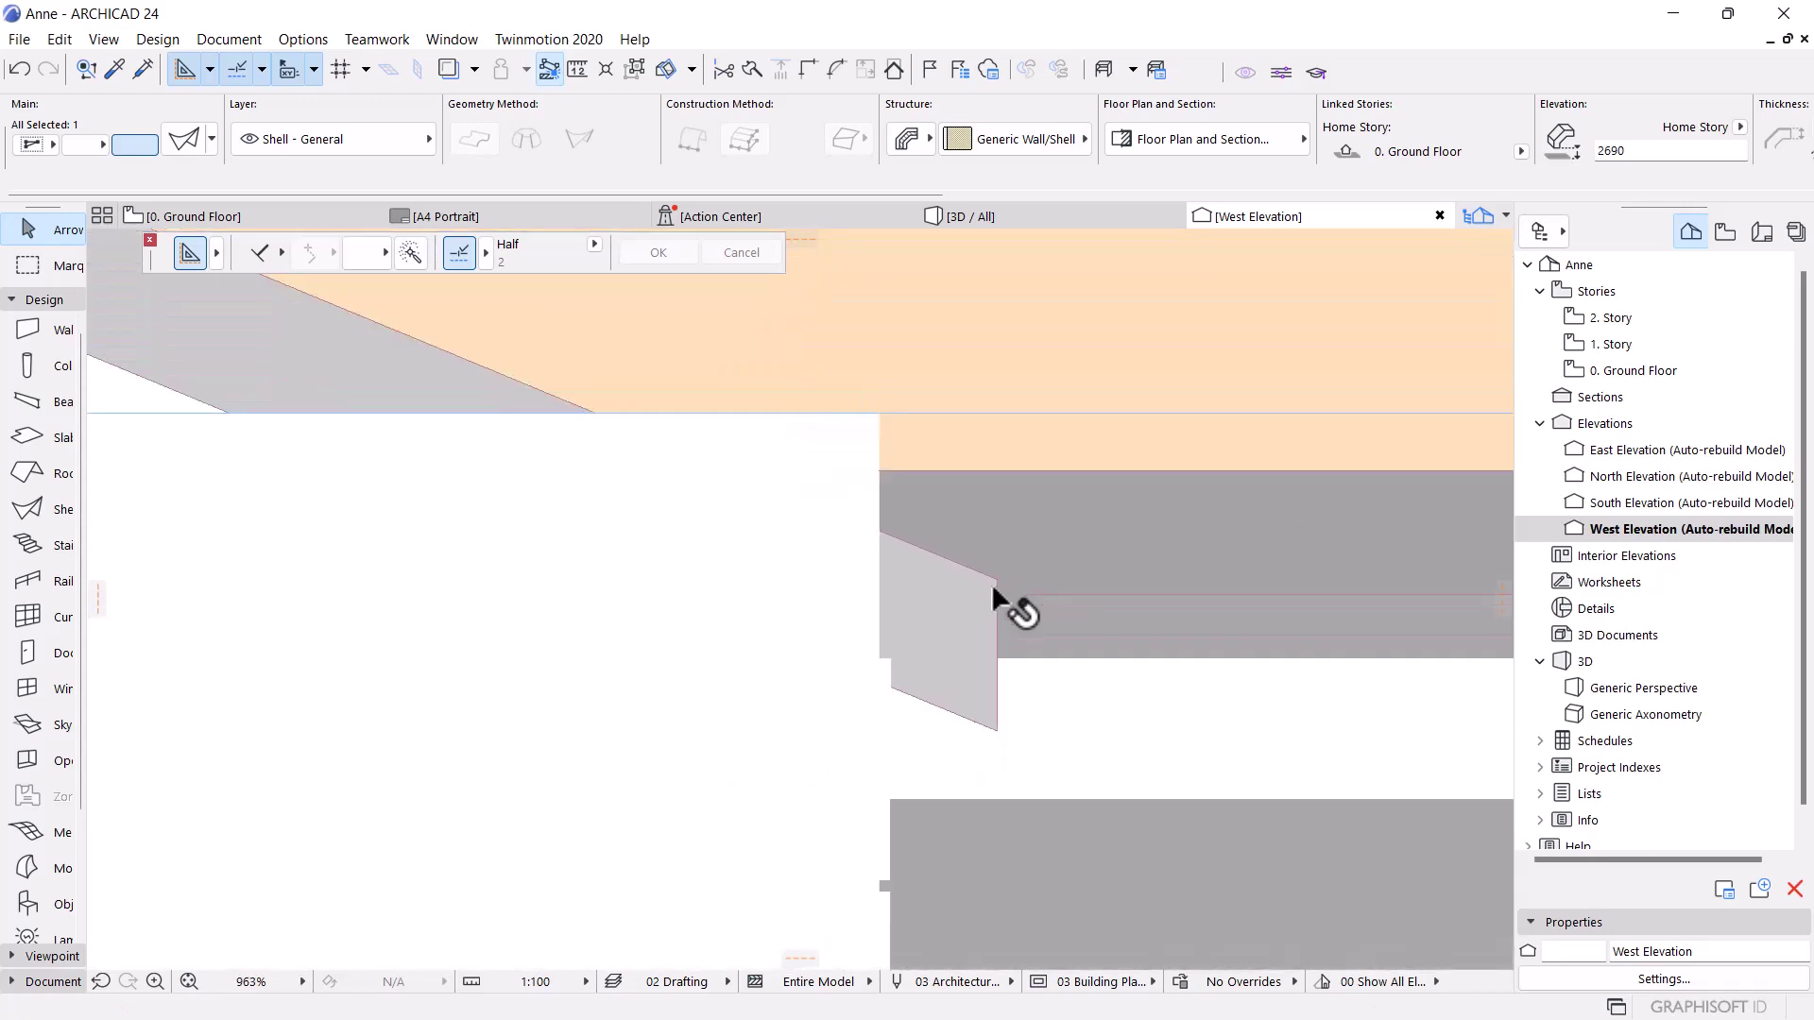
# Examine the moved shell's position against the roof edge in the West Elevation and the 3D view
pyautogui.scroll(-6, 990, 569)
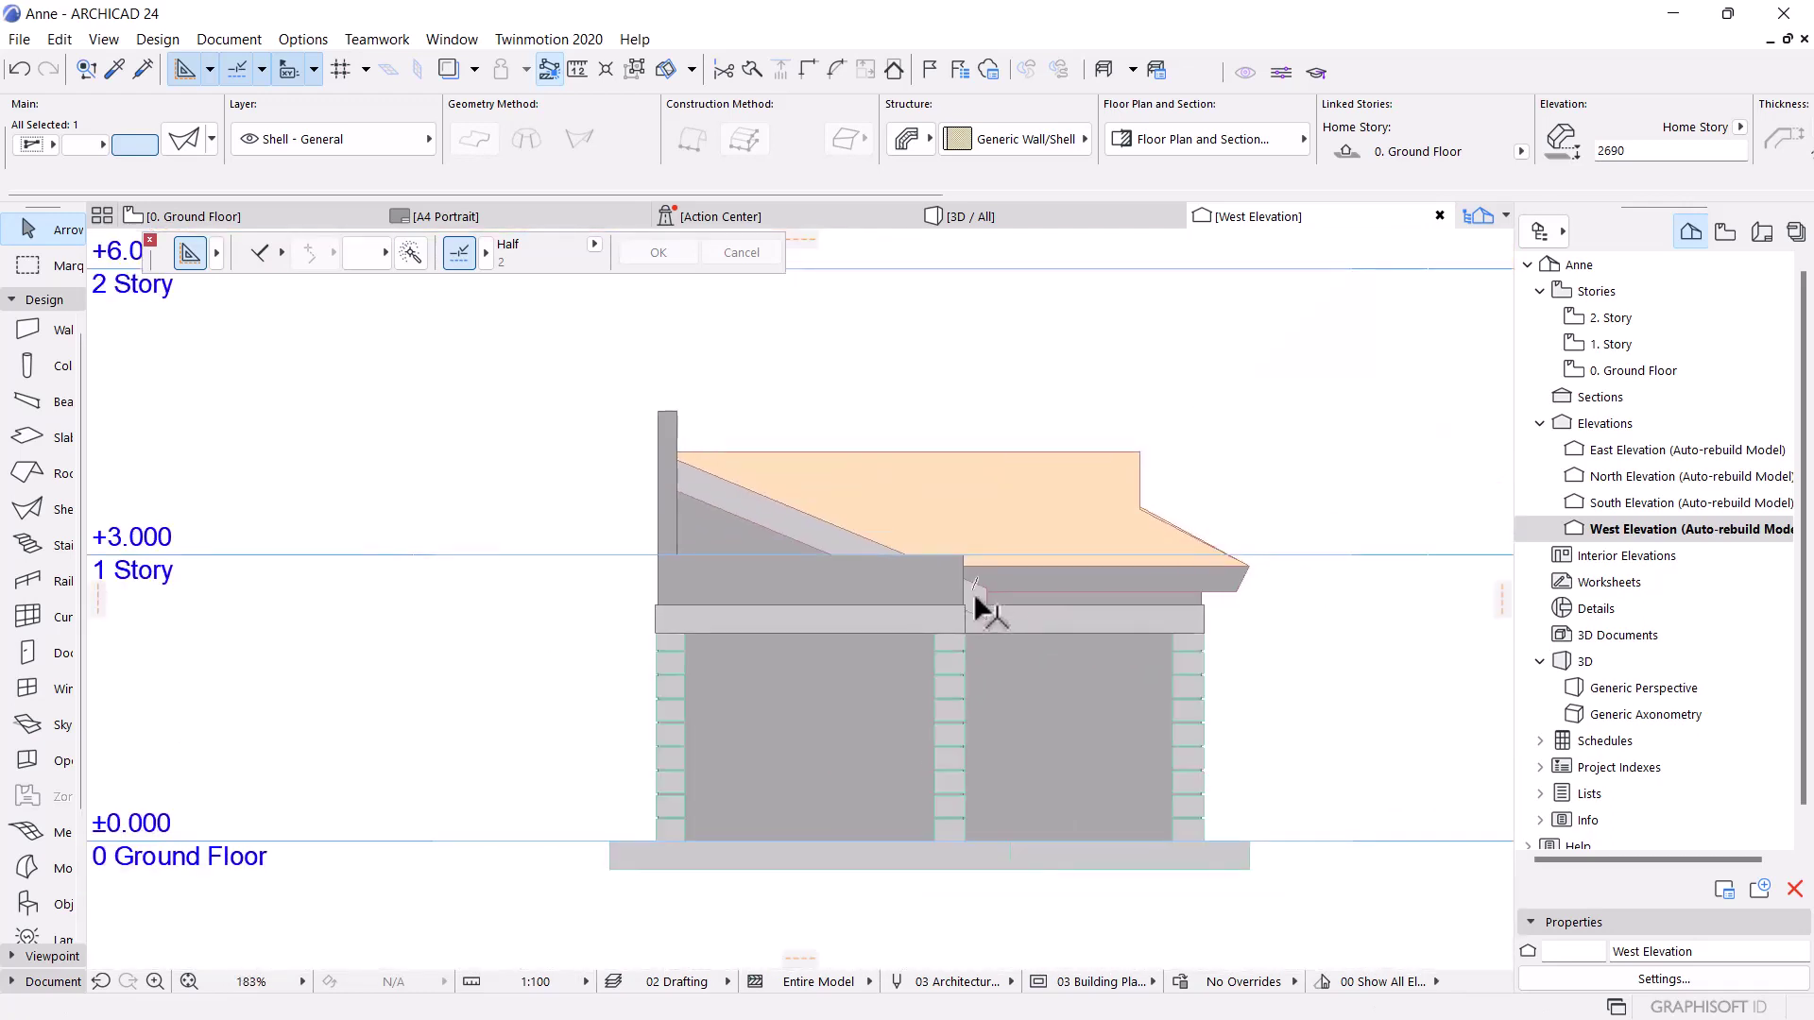
pyautogui.scroll(5, 973, 593)
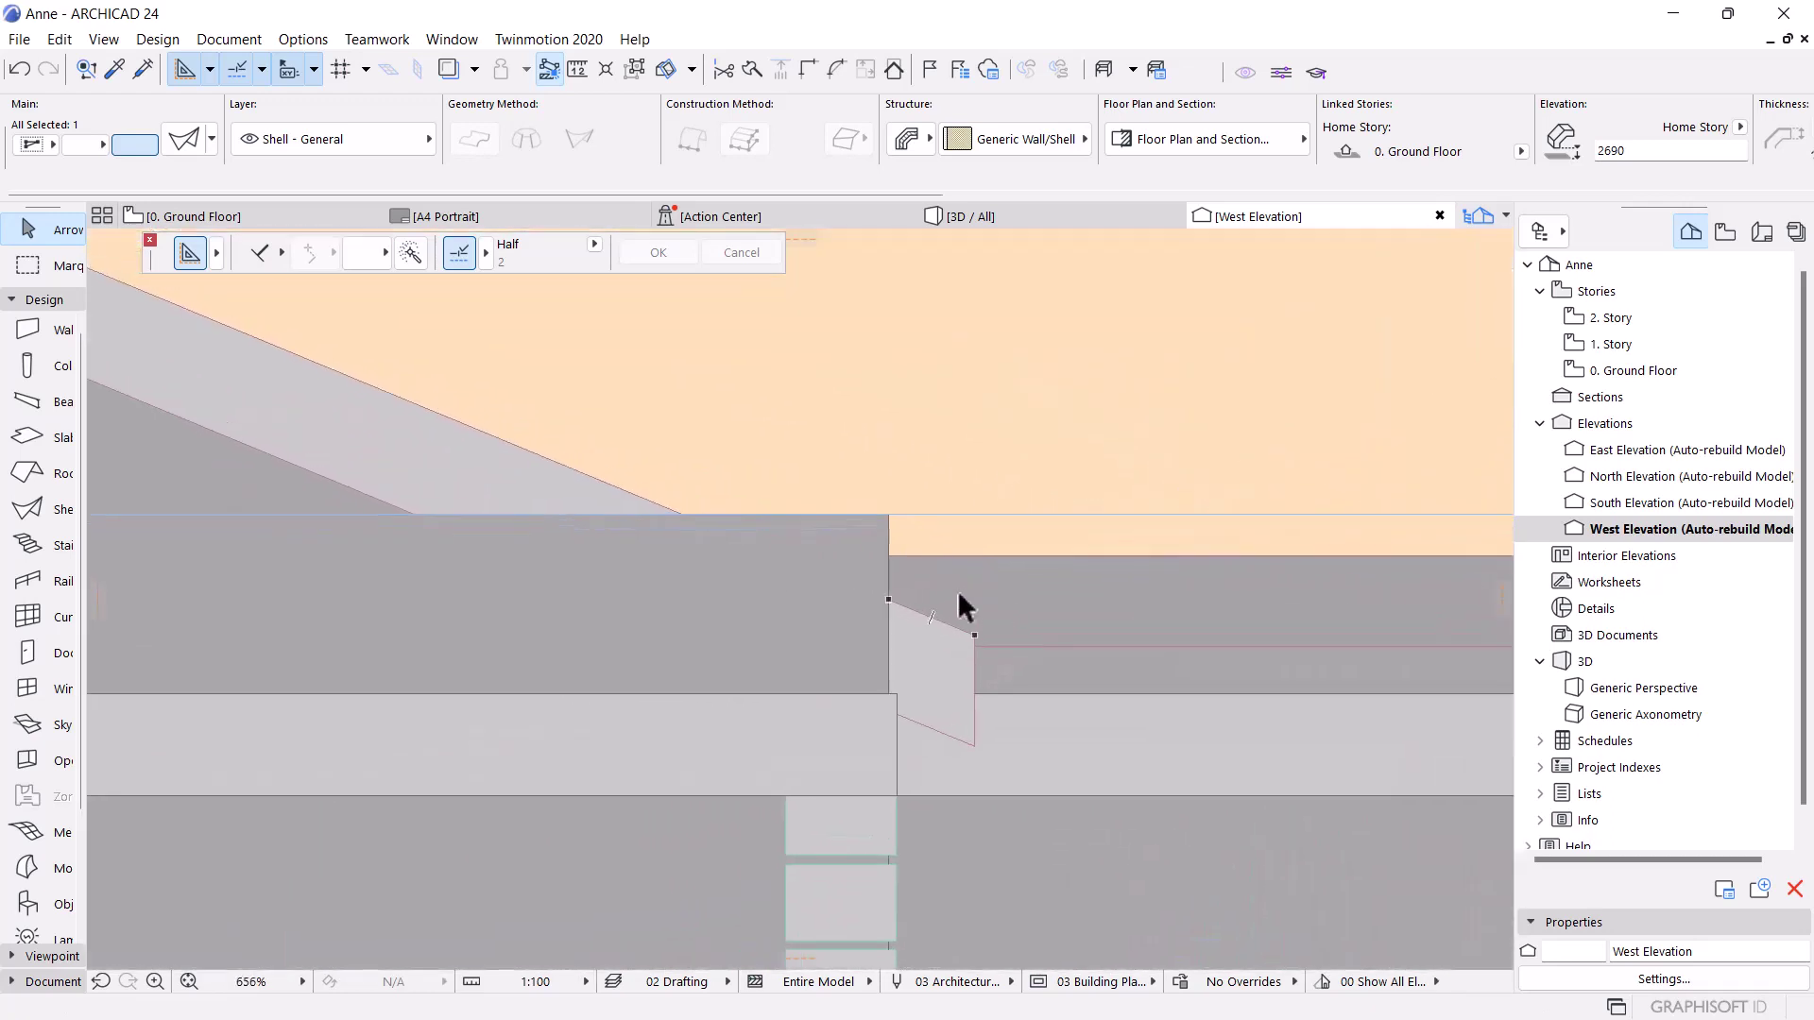
pyautogui.click(952, 613)
pyautogui.scroll(-8, 769, 585)
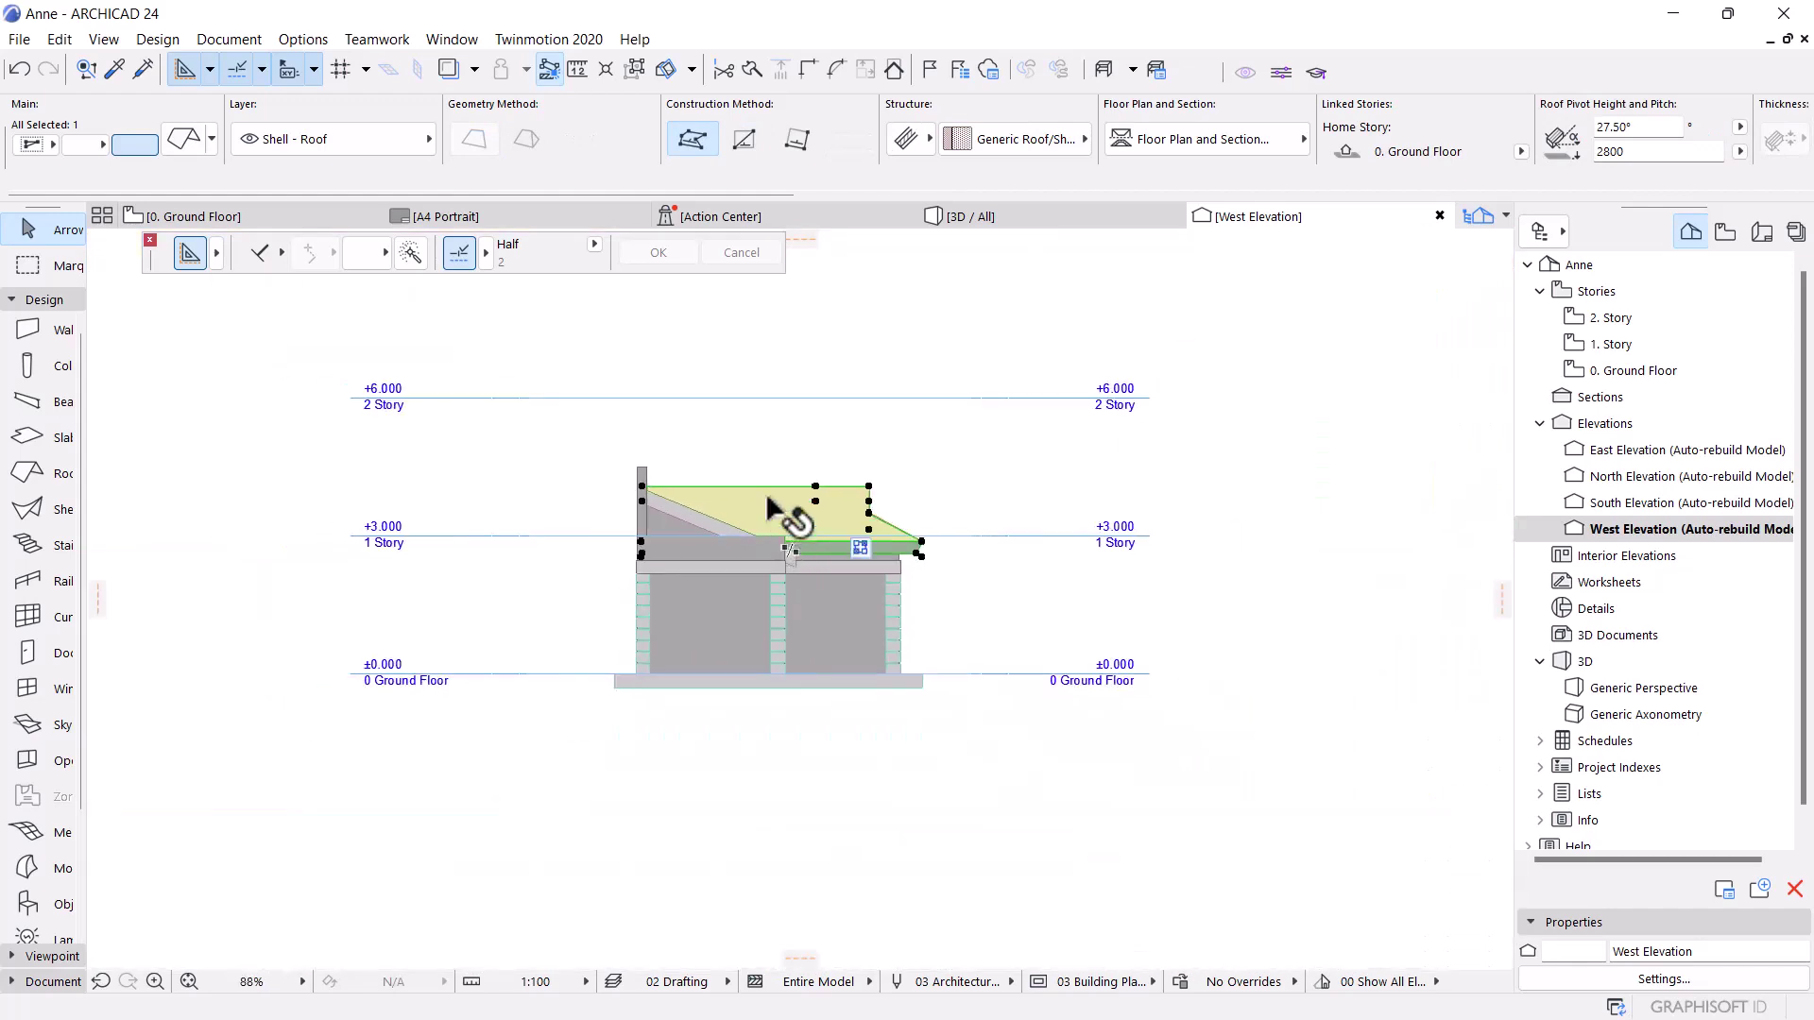
pyautogui.click(973, 219)
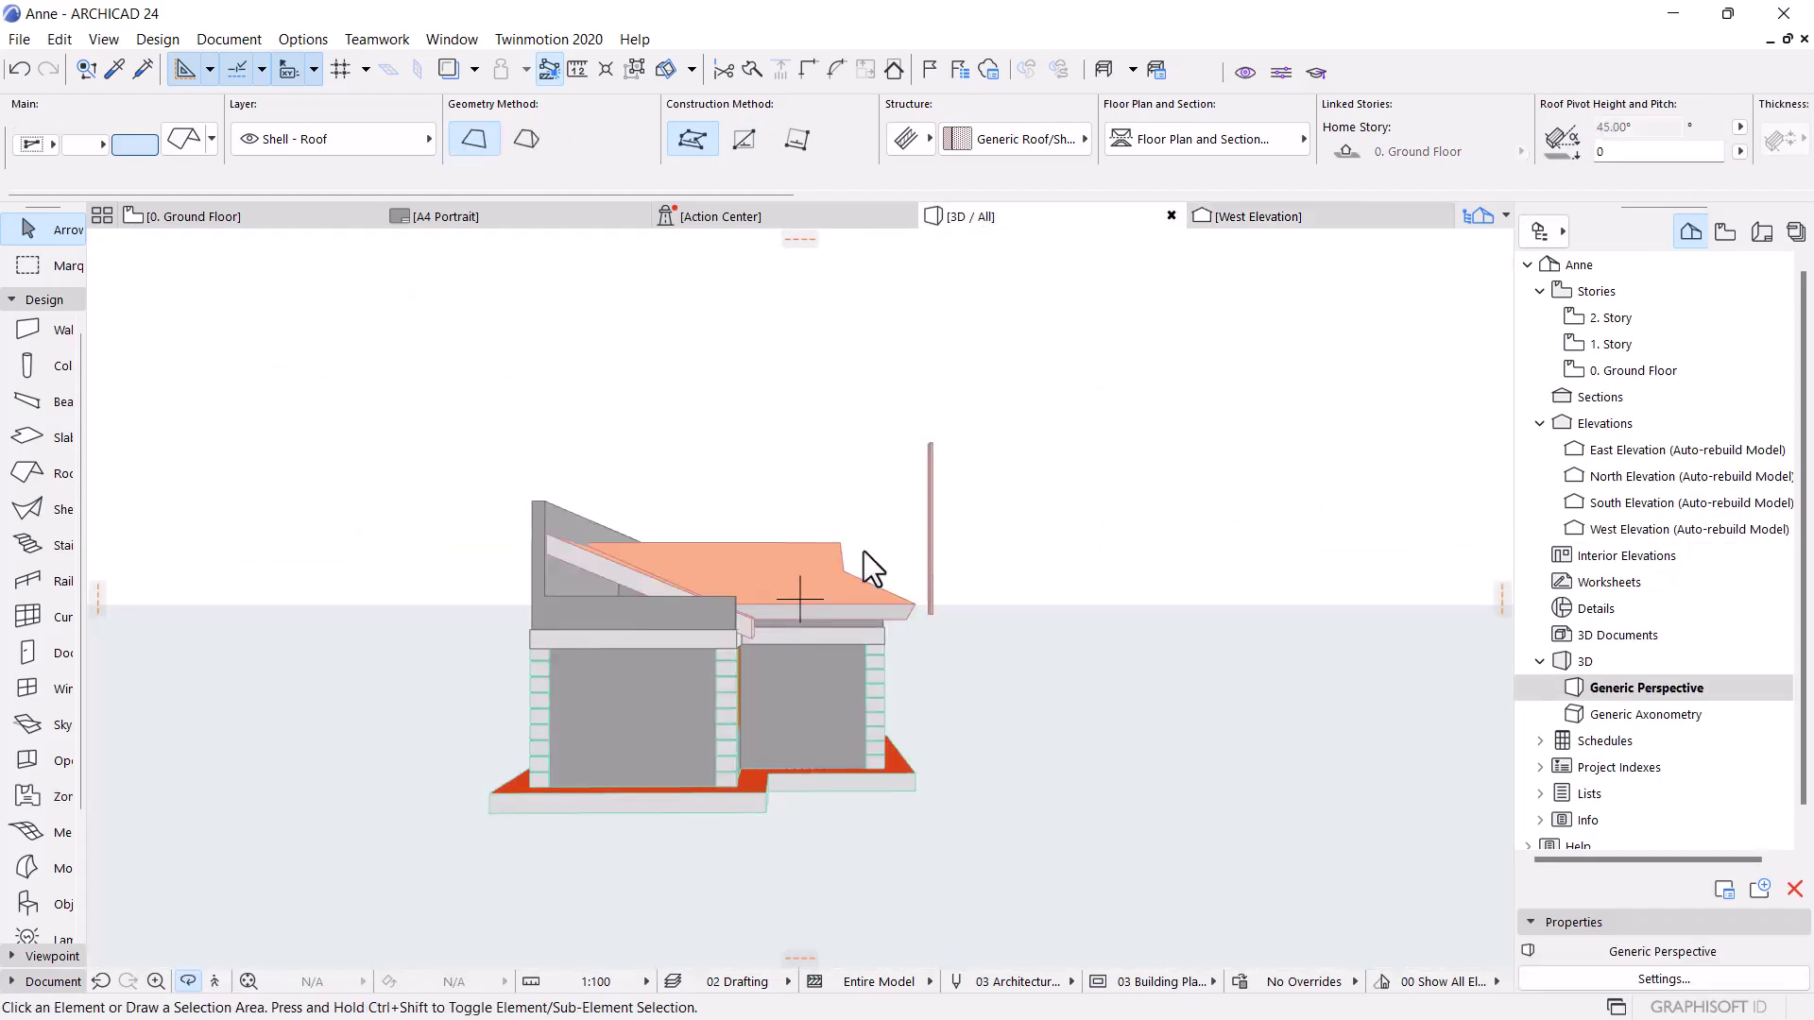
pyautogui.keyDown('shift'); pyautogui.moveTo(522, 680); pyautogui.dragTo(650, 623, button='middle'); pyautogui.keyUp('shift')
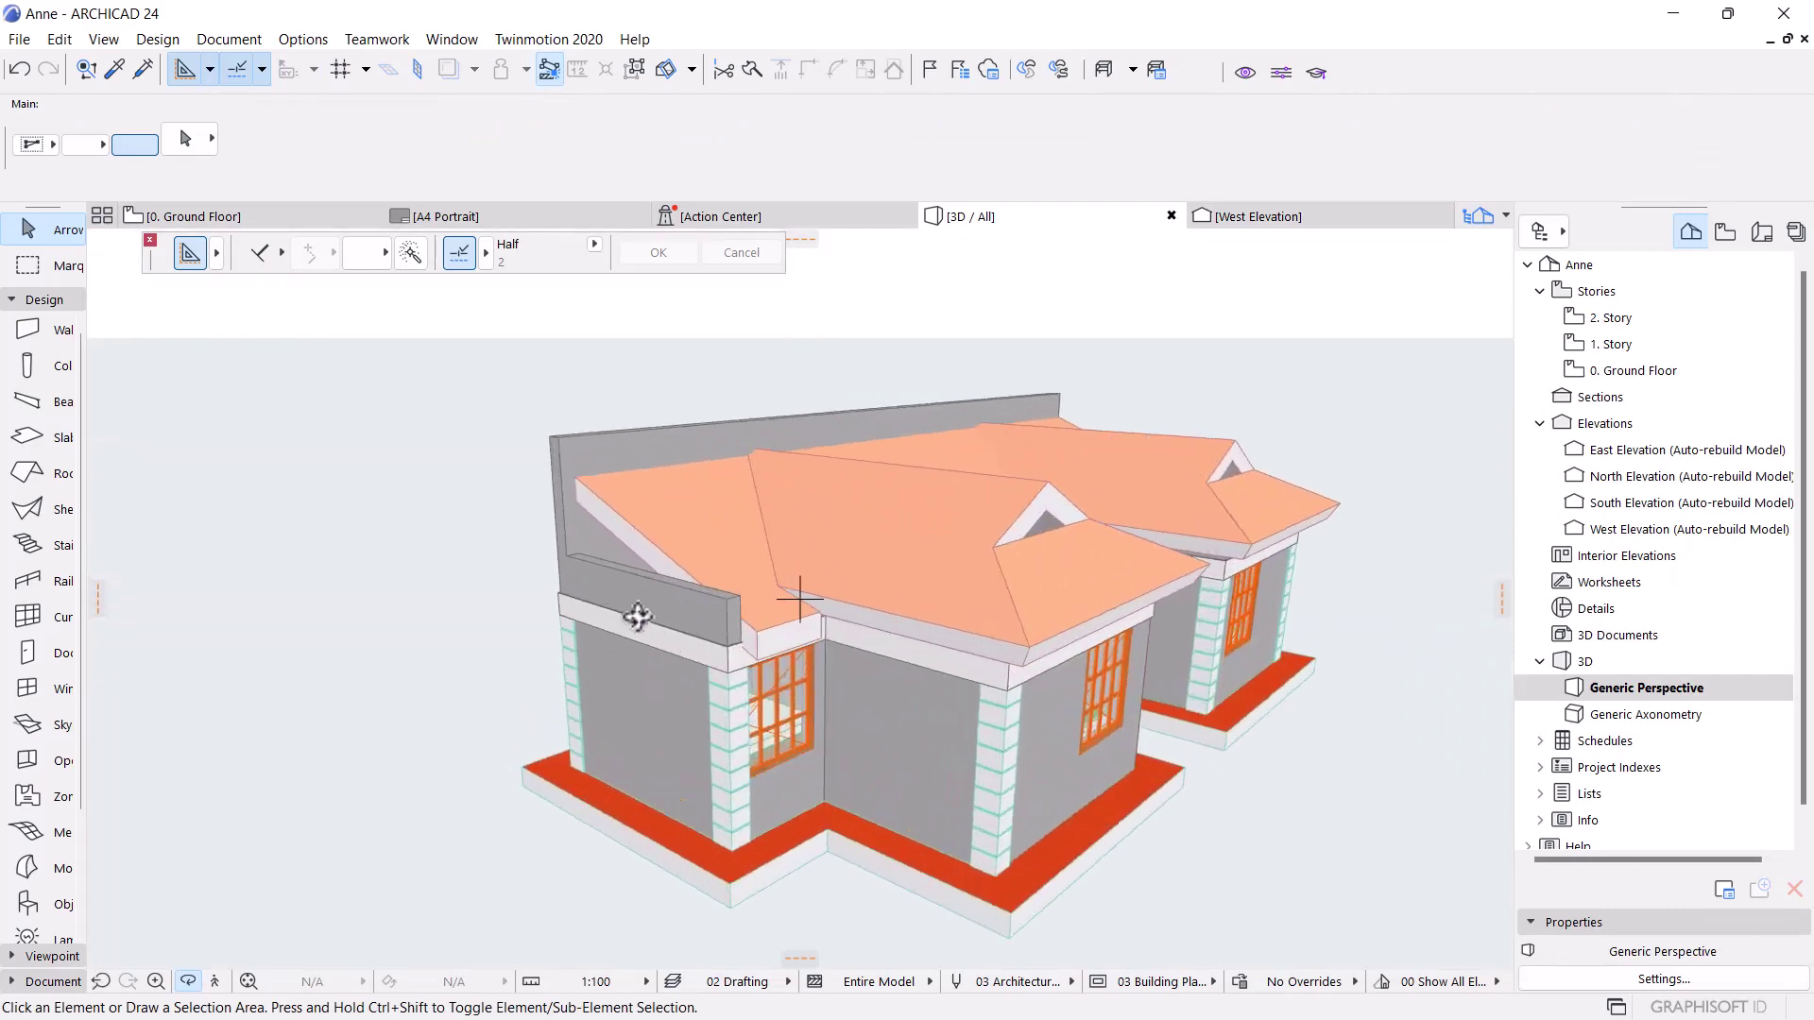
# Undo the last shell move in the West Elevation and clear the selection
pyautogui.hotkey('ctrl', 'z')
pyautogui.scroll(5, 900, 484)
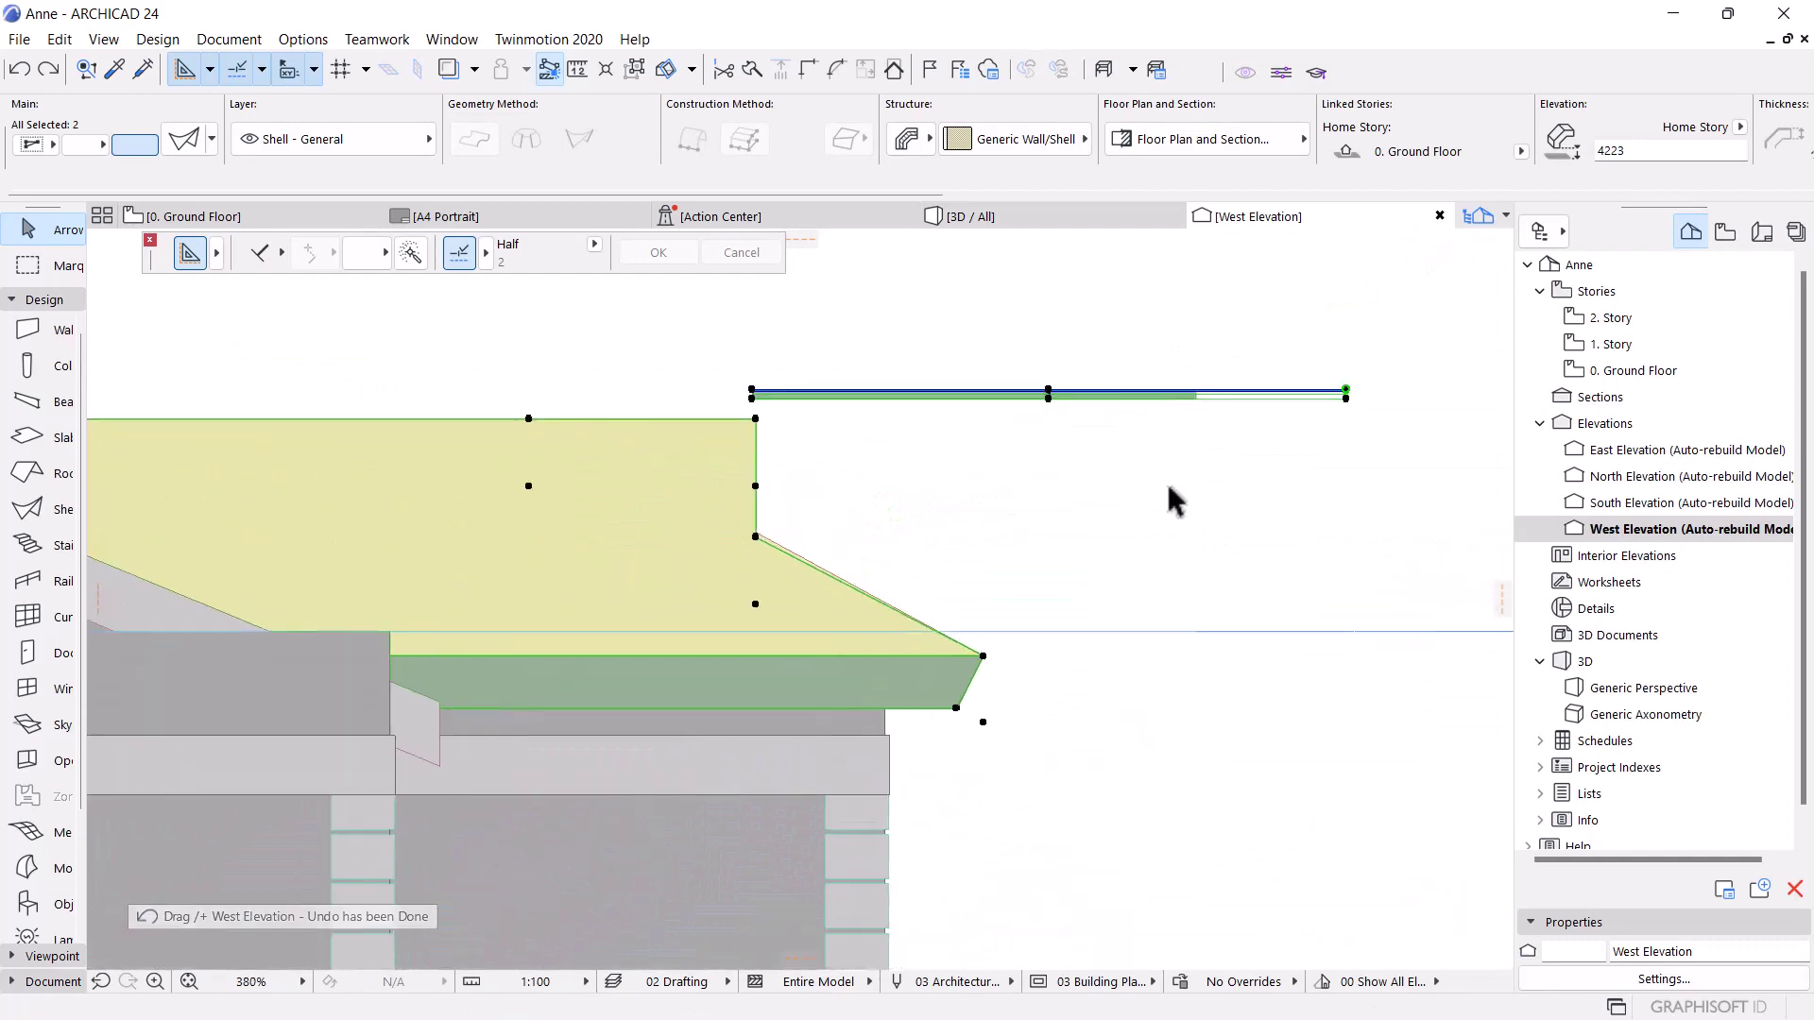
pyautogui.press('Escape')
# Move the horizontal shell by its lower outer end corner to the lower outer corner of the sloping roof edge
pyautogui.click(1187, 401)
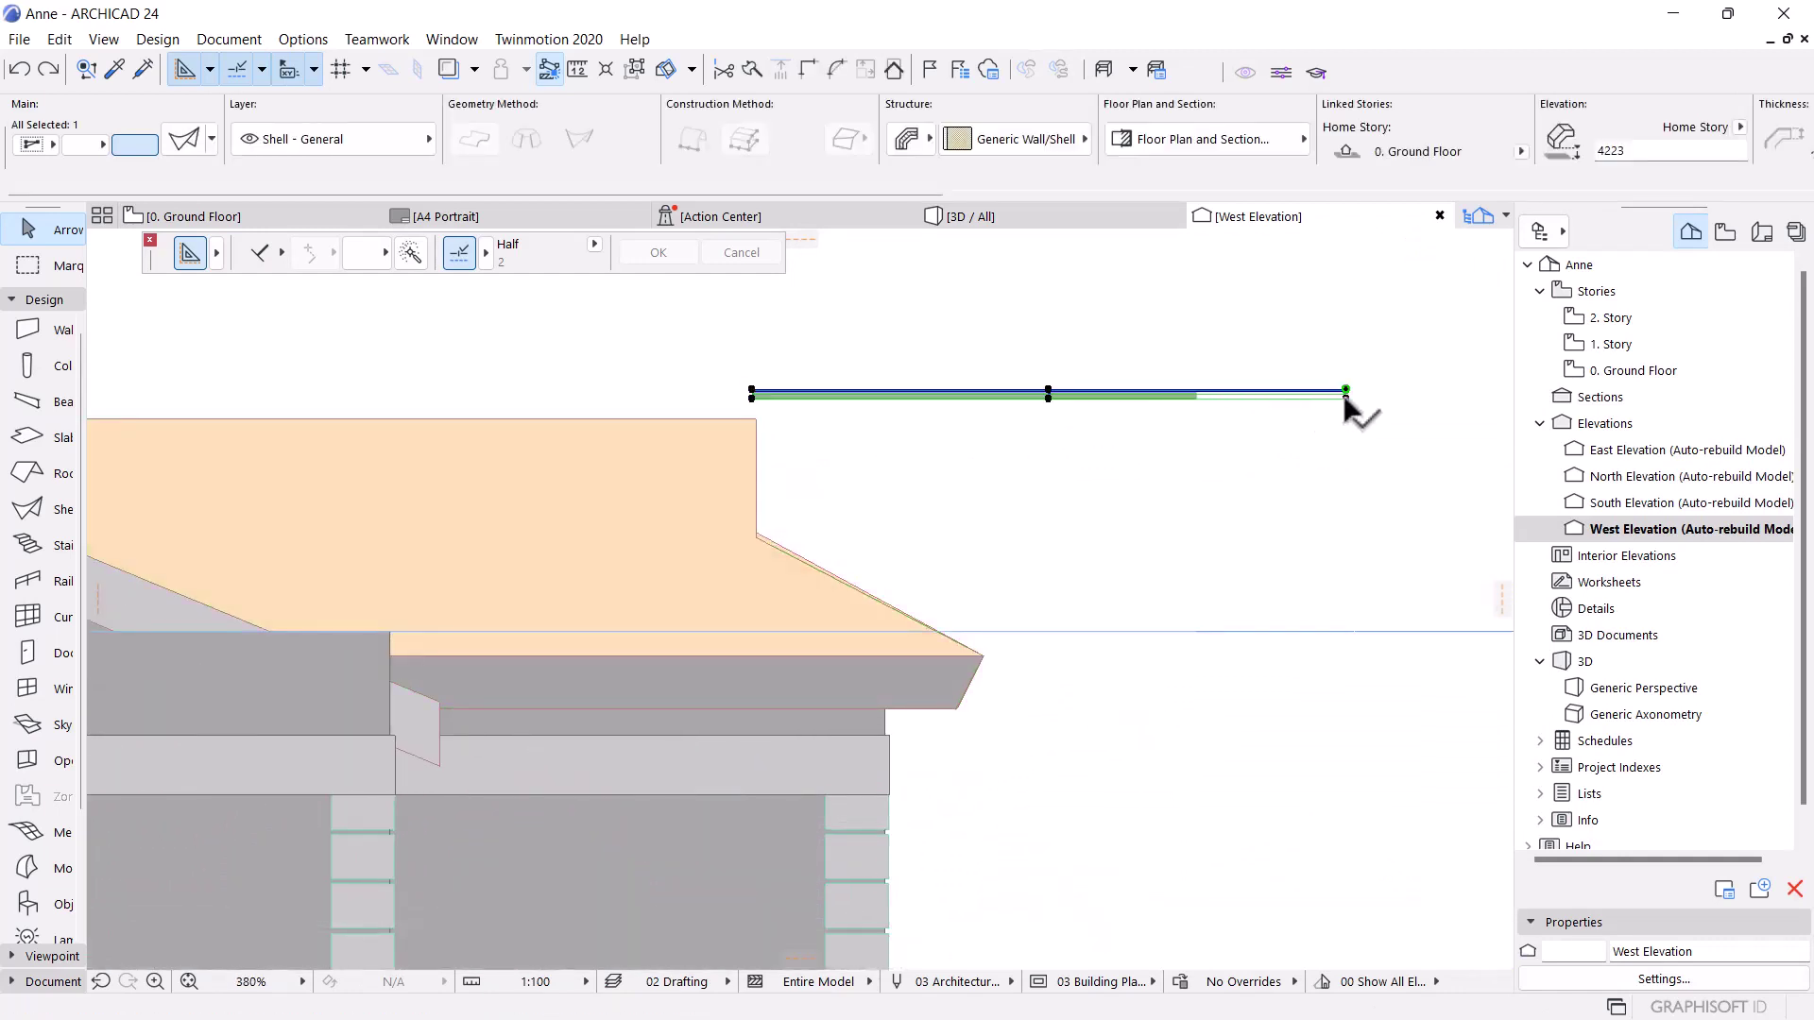
pyautogui.scroll(-2, 1256, 387)
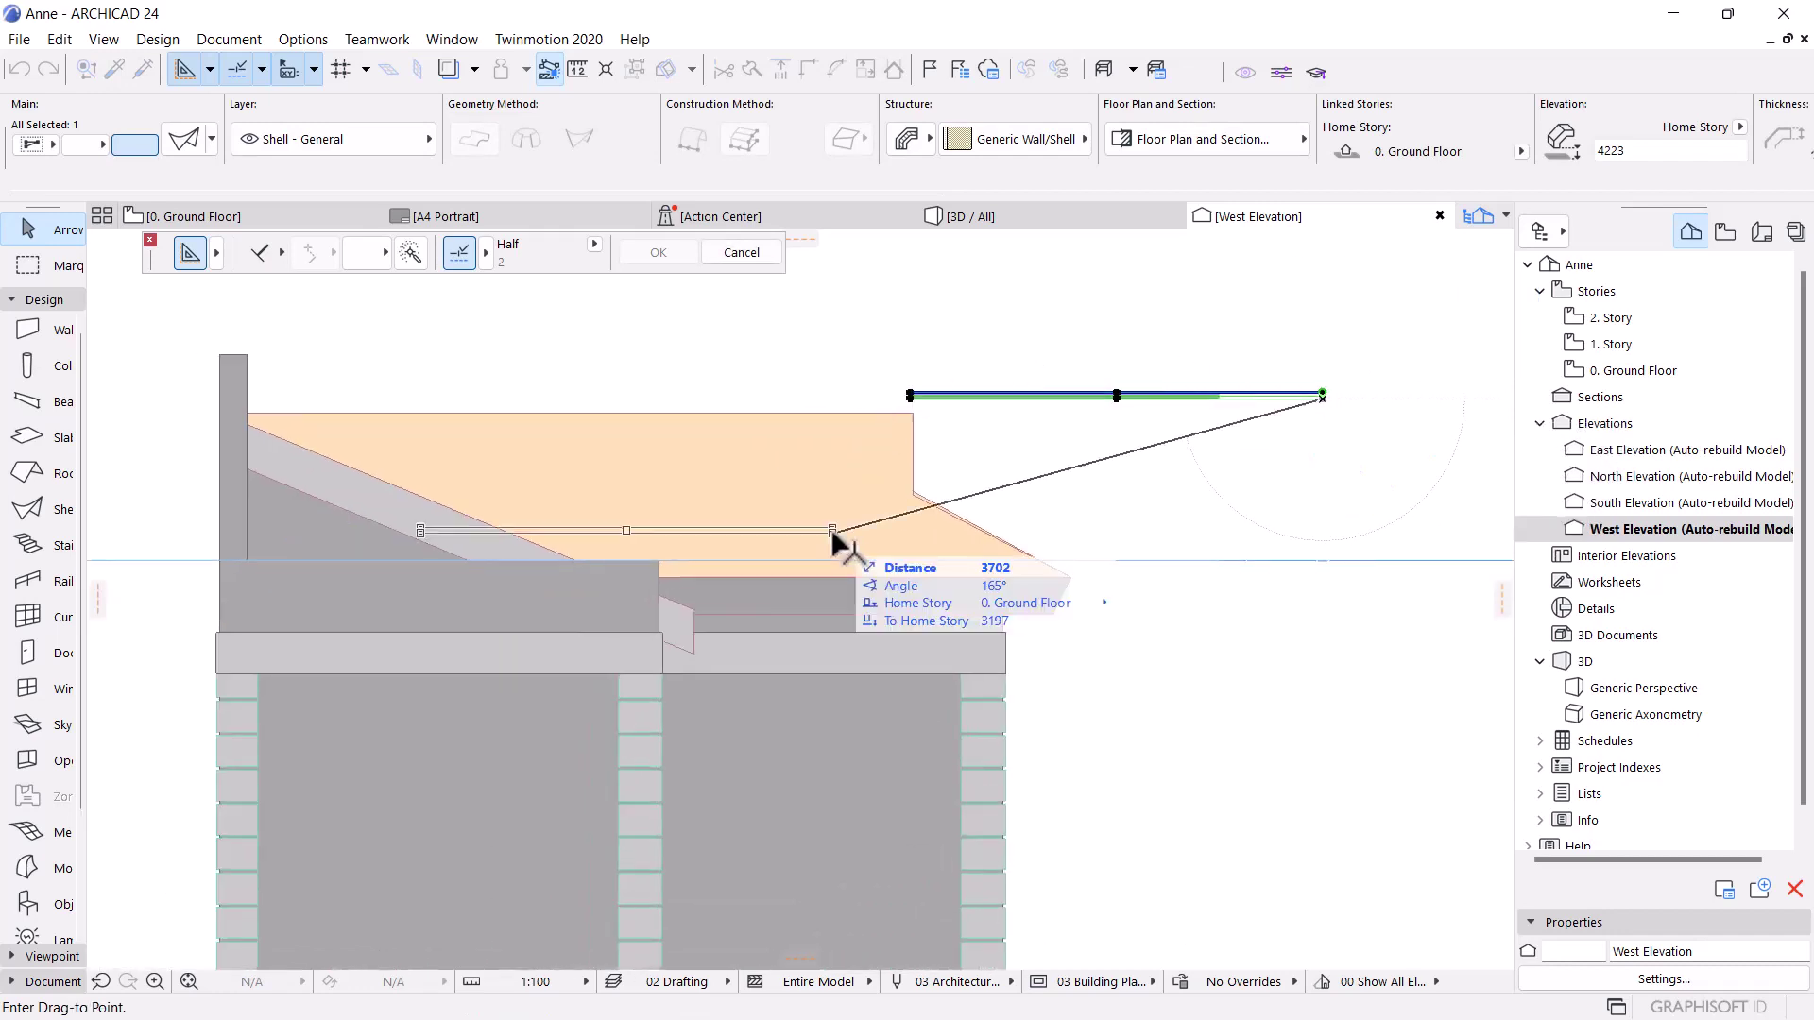
pyautogui.scroll(-3, 683, 663)
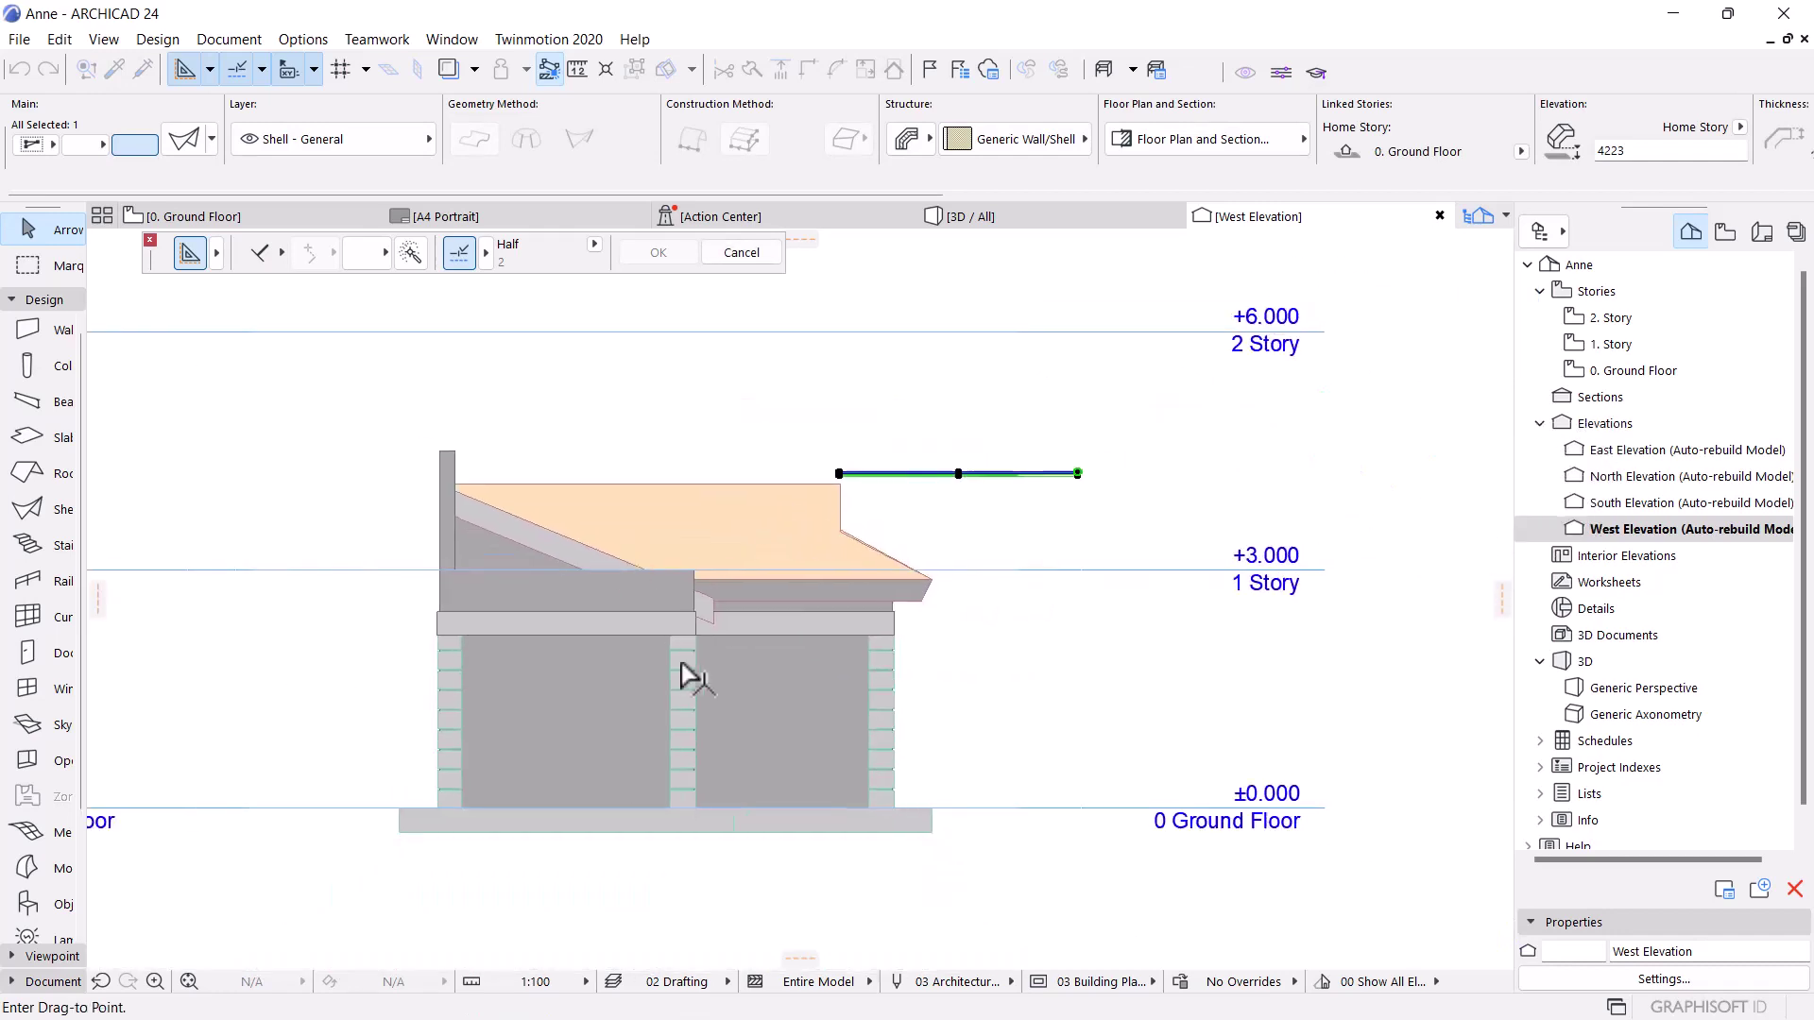
pyautogui.scroll(5, 707, 618)
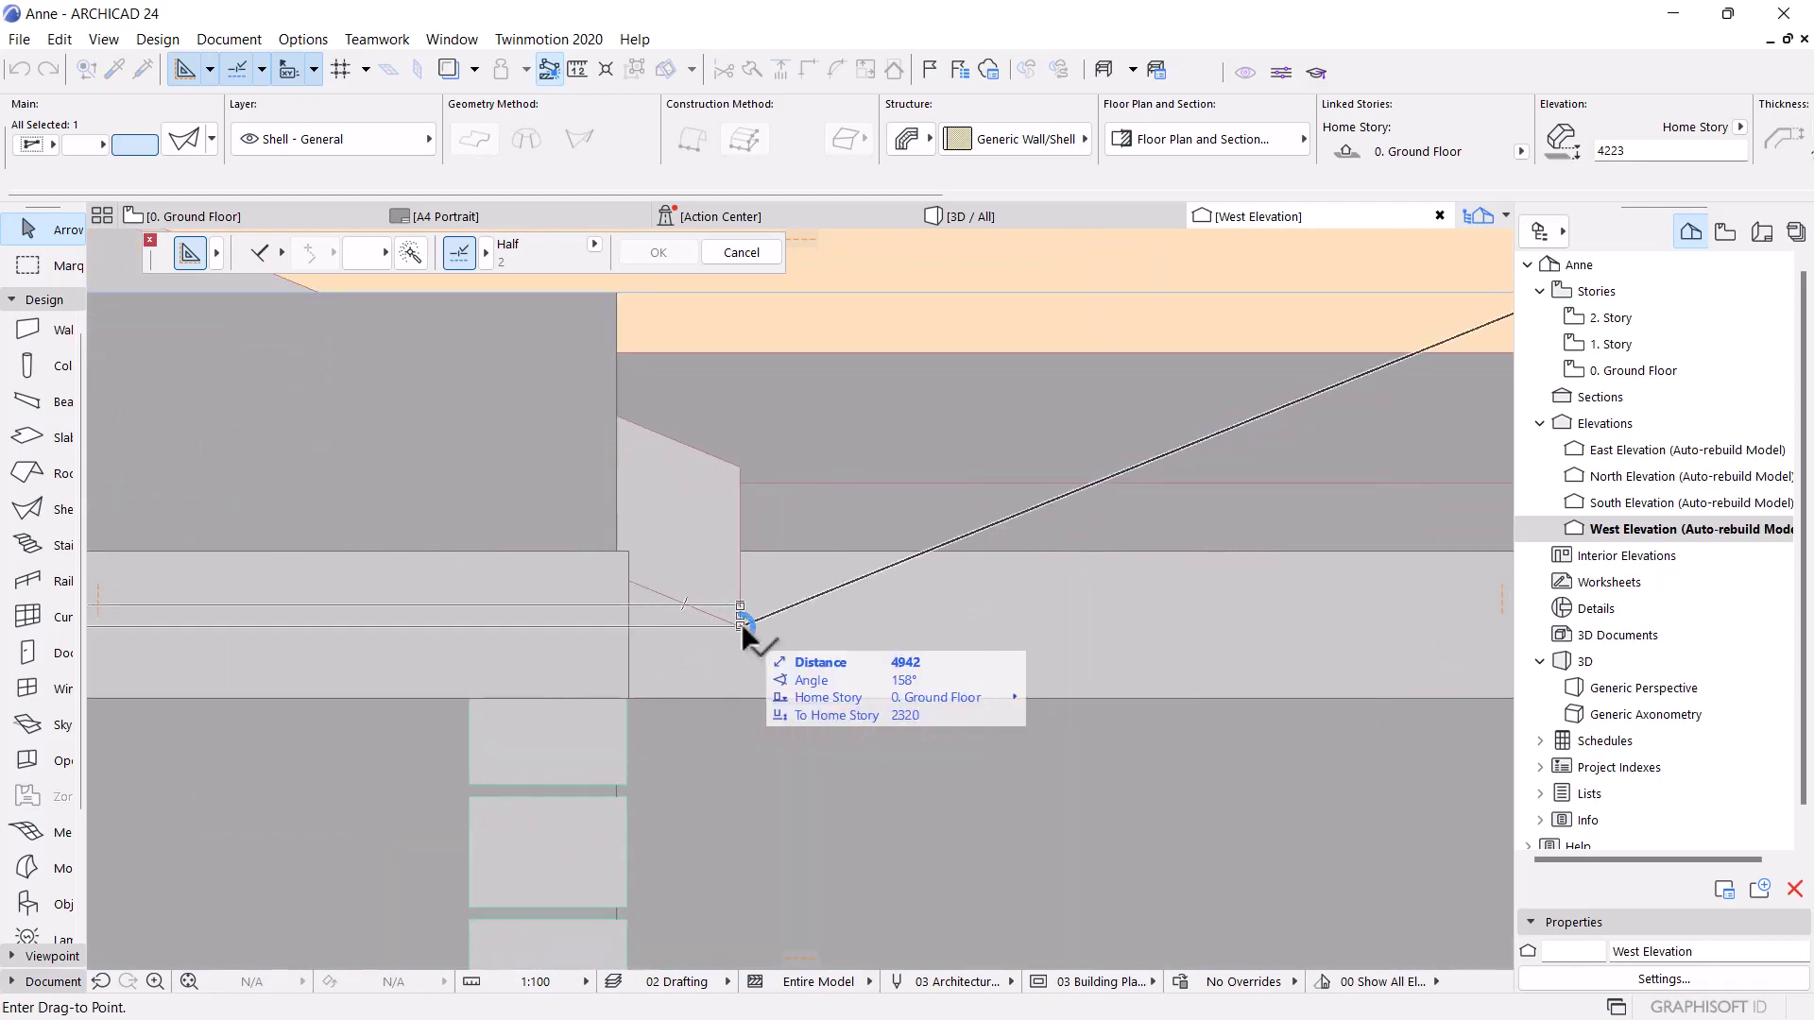
pyautogui.click(740, 621)
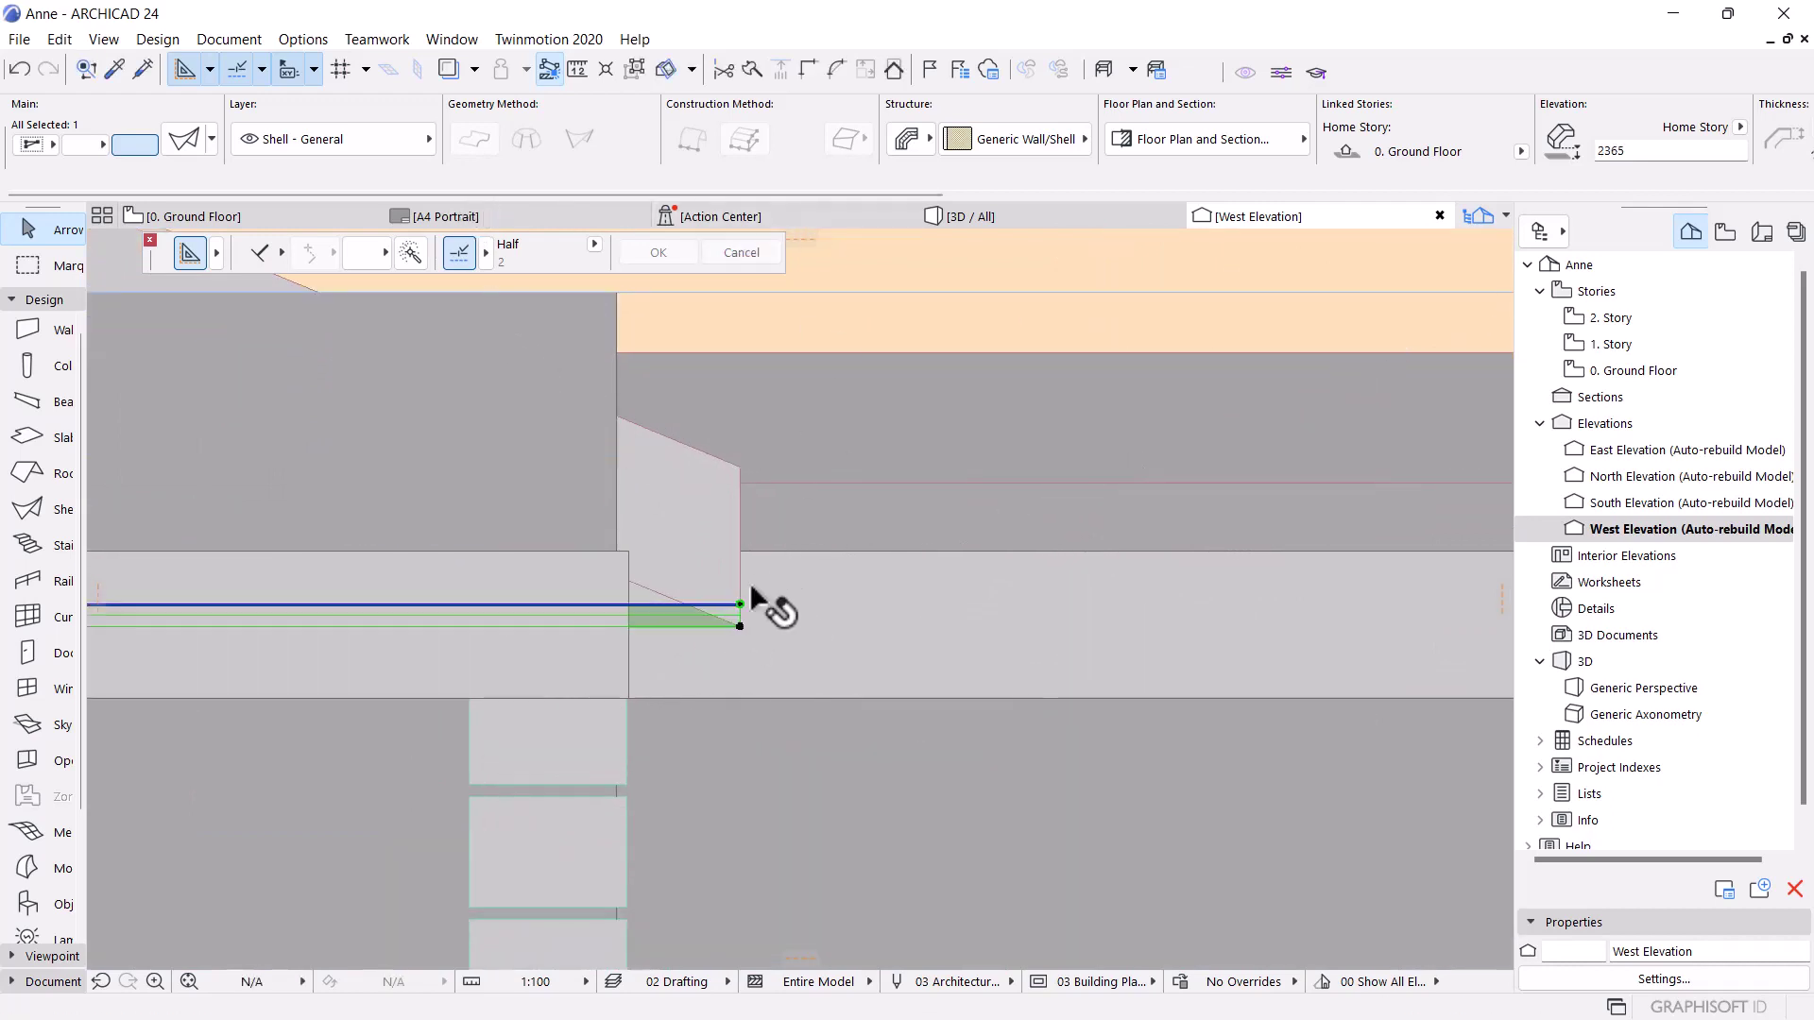
# Rotate the shell about its lower outer end corner to align it with the sloping underside of the roof edge
pyautogui.scroll(-3, 821, 619)
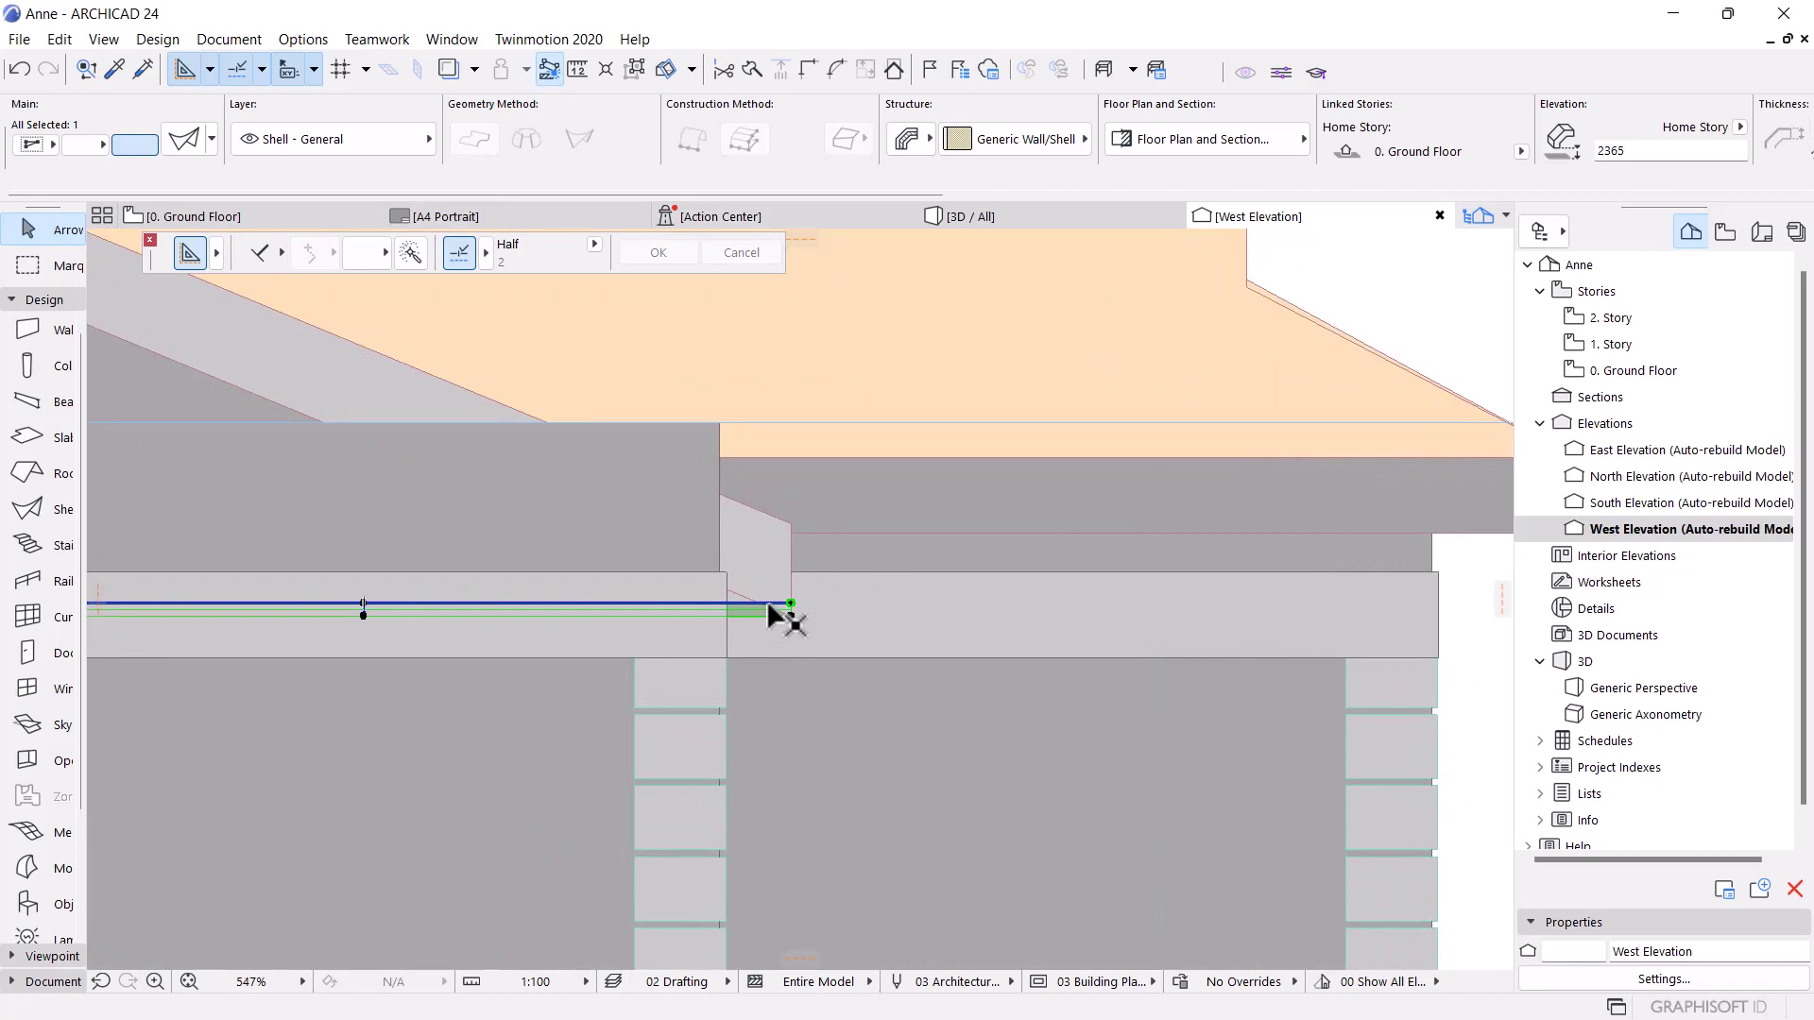
pyautogui.hotkey('ctrl', 'e')
pyautogui.scroll(4, 789, 625)
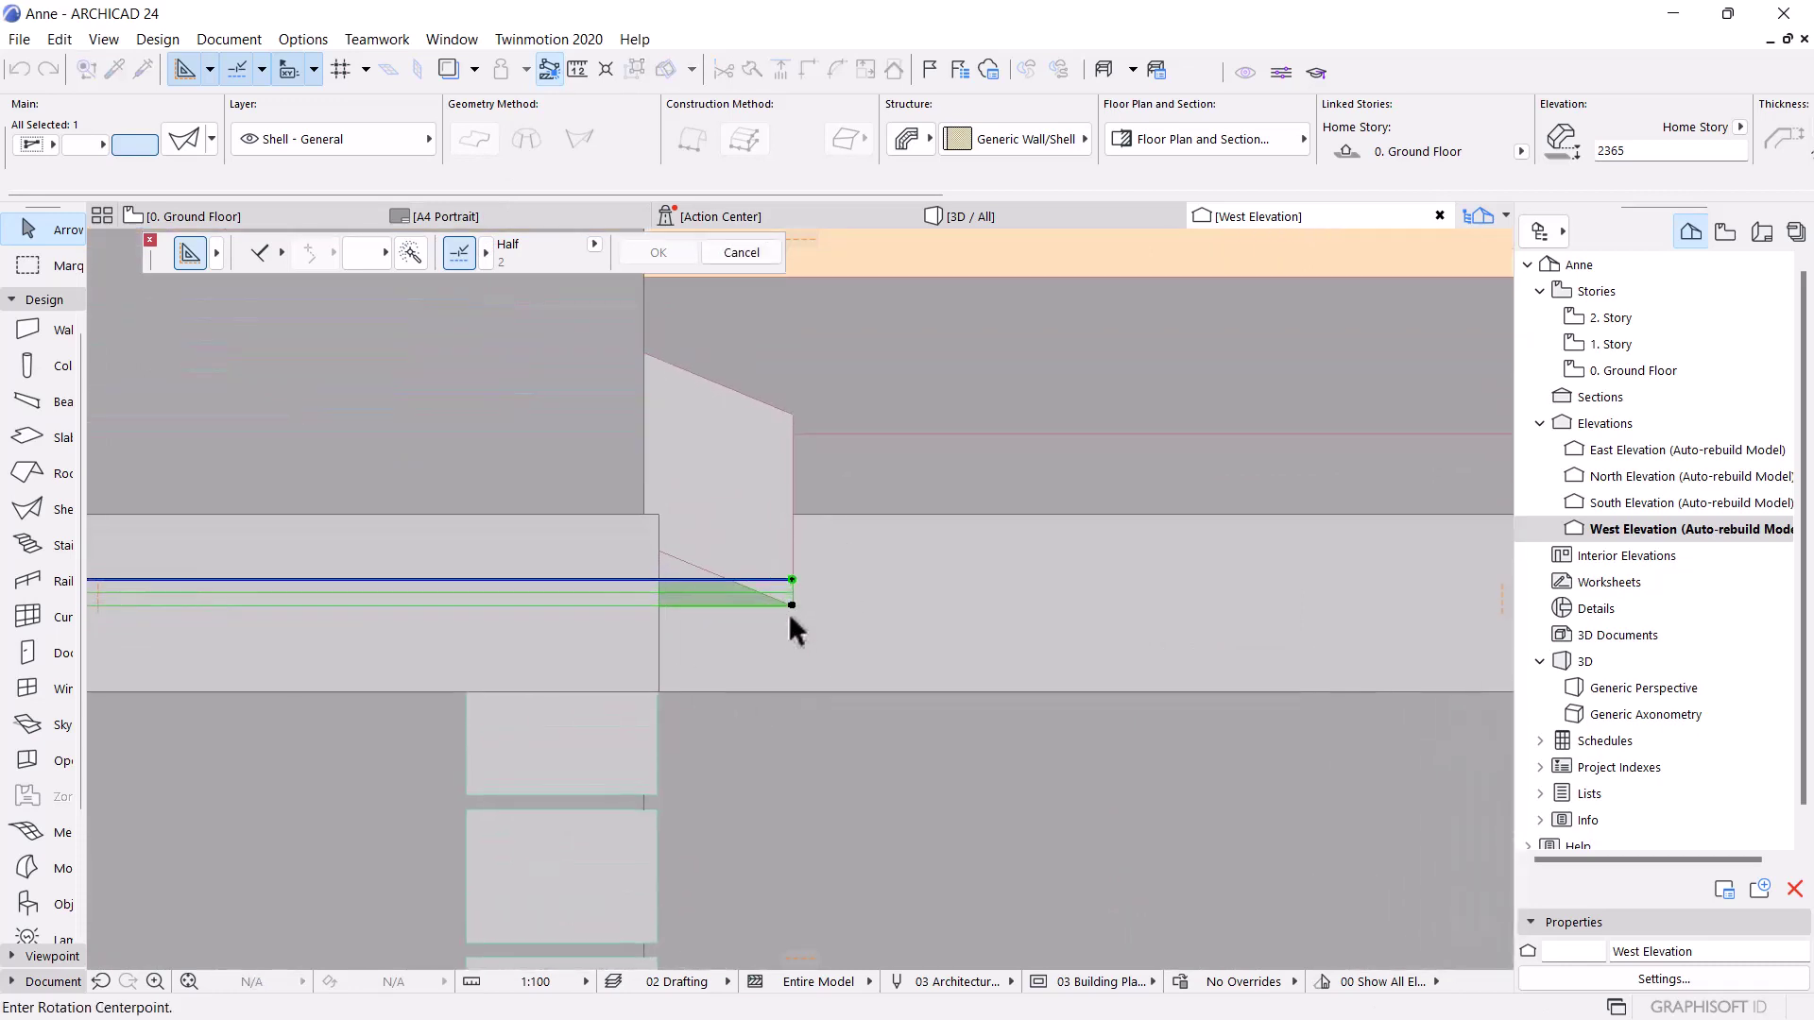
pyautogui.click(787, 605)
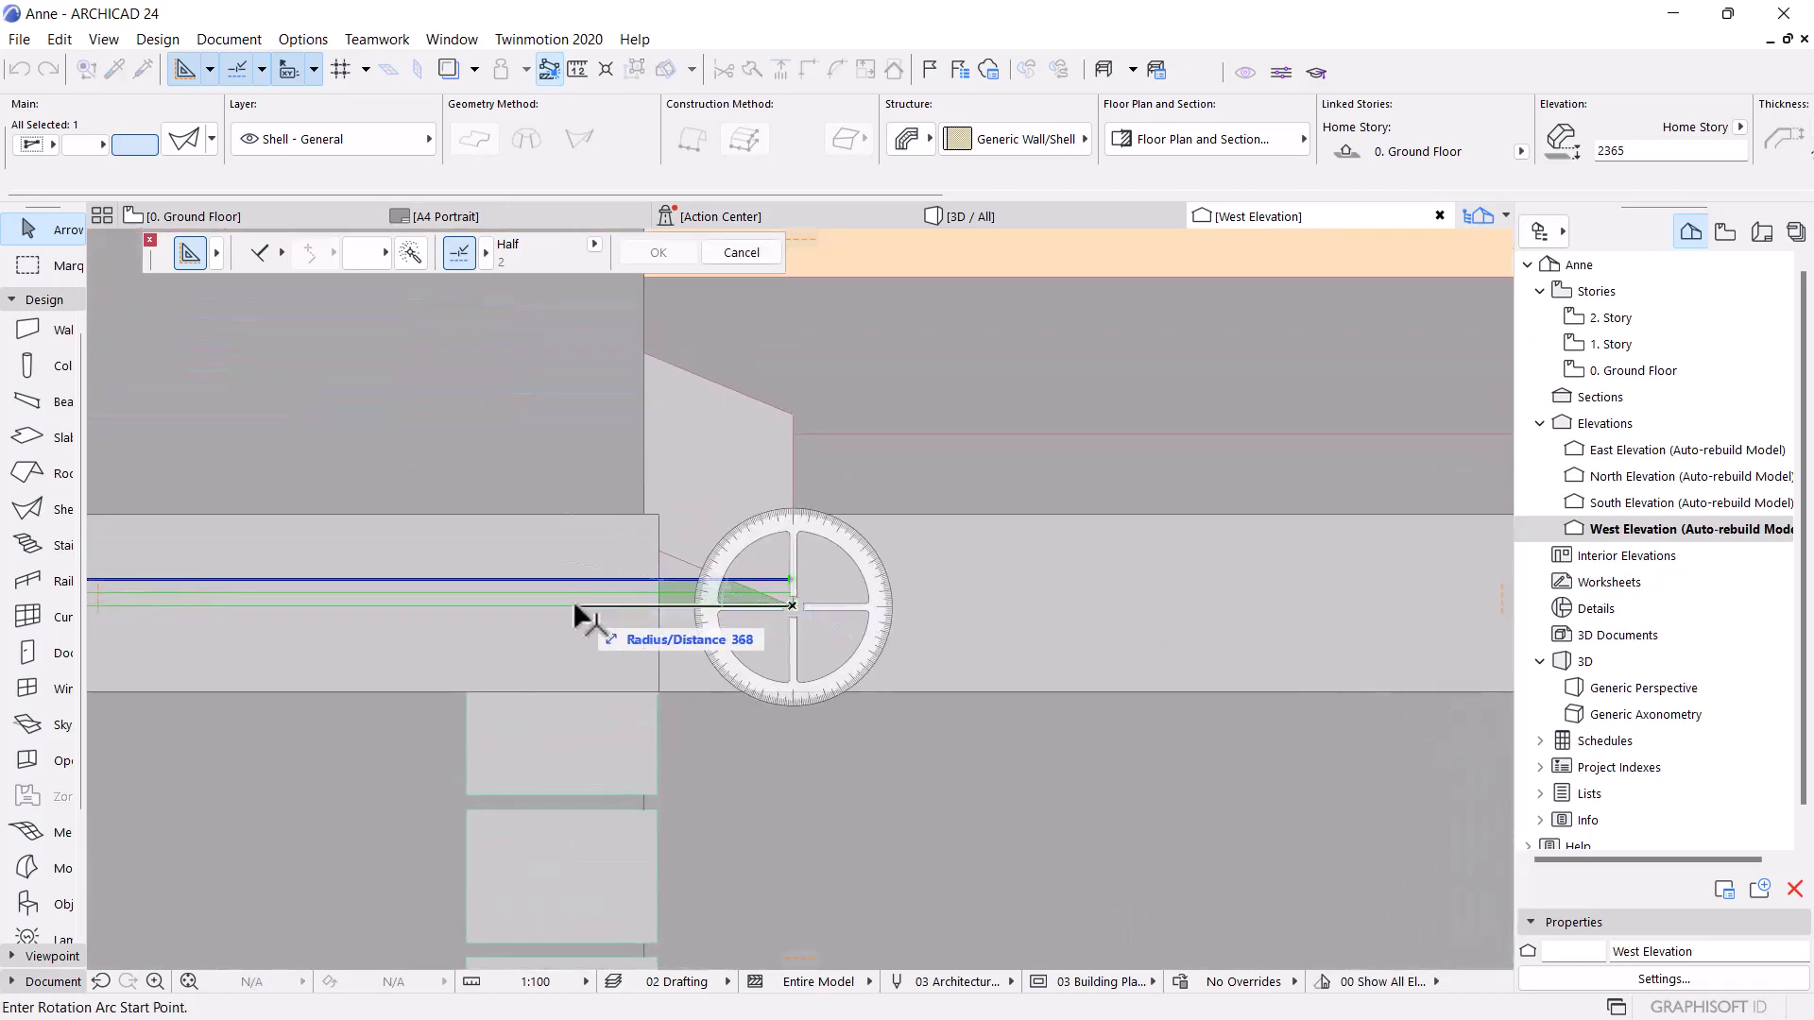
pyautogui.click(665, 603)
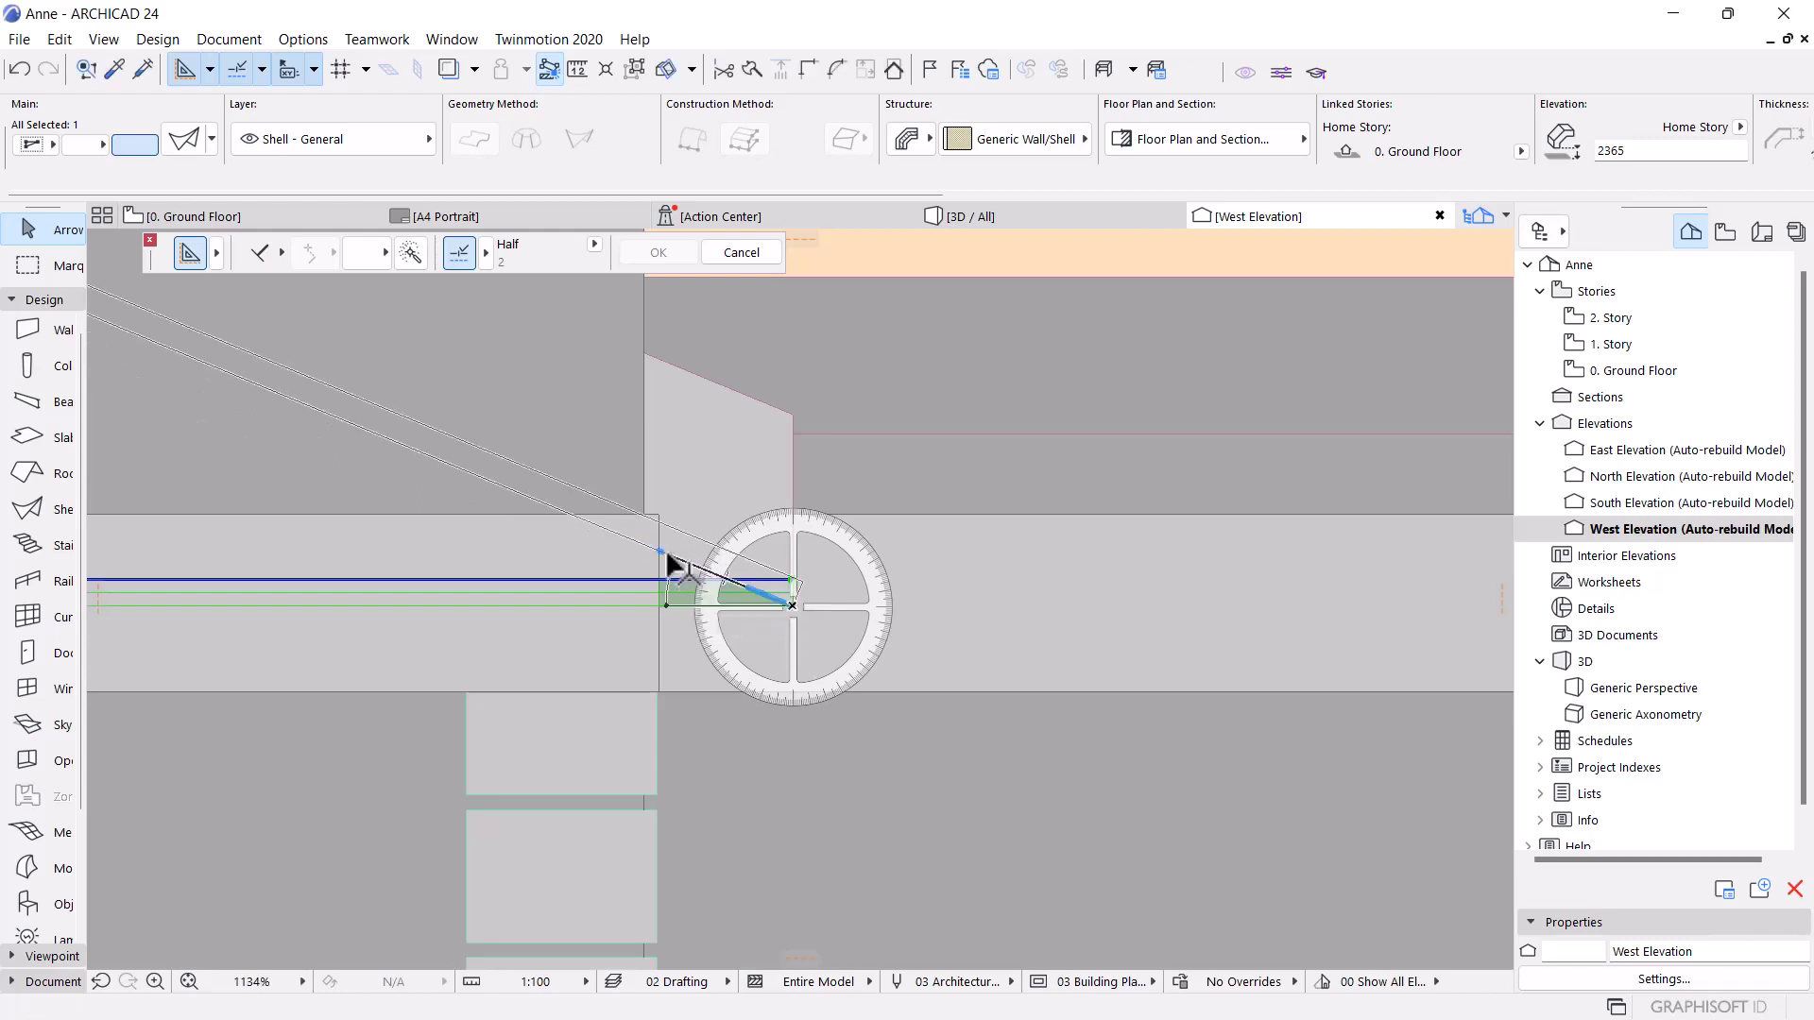
pyautogui.click(669, 565)
pyautogui.scroll(3, 888, 680)
pyautogui.scroll(-3, 891, 675)
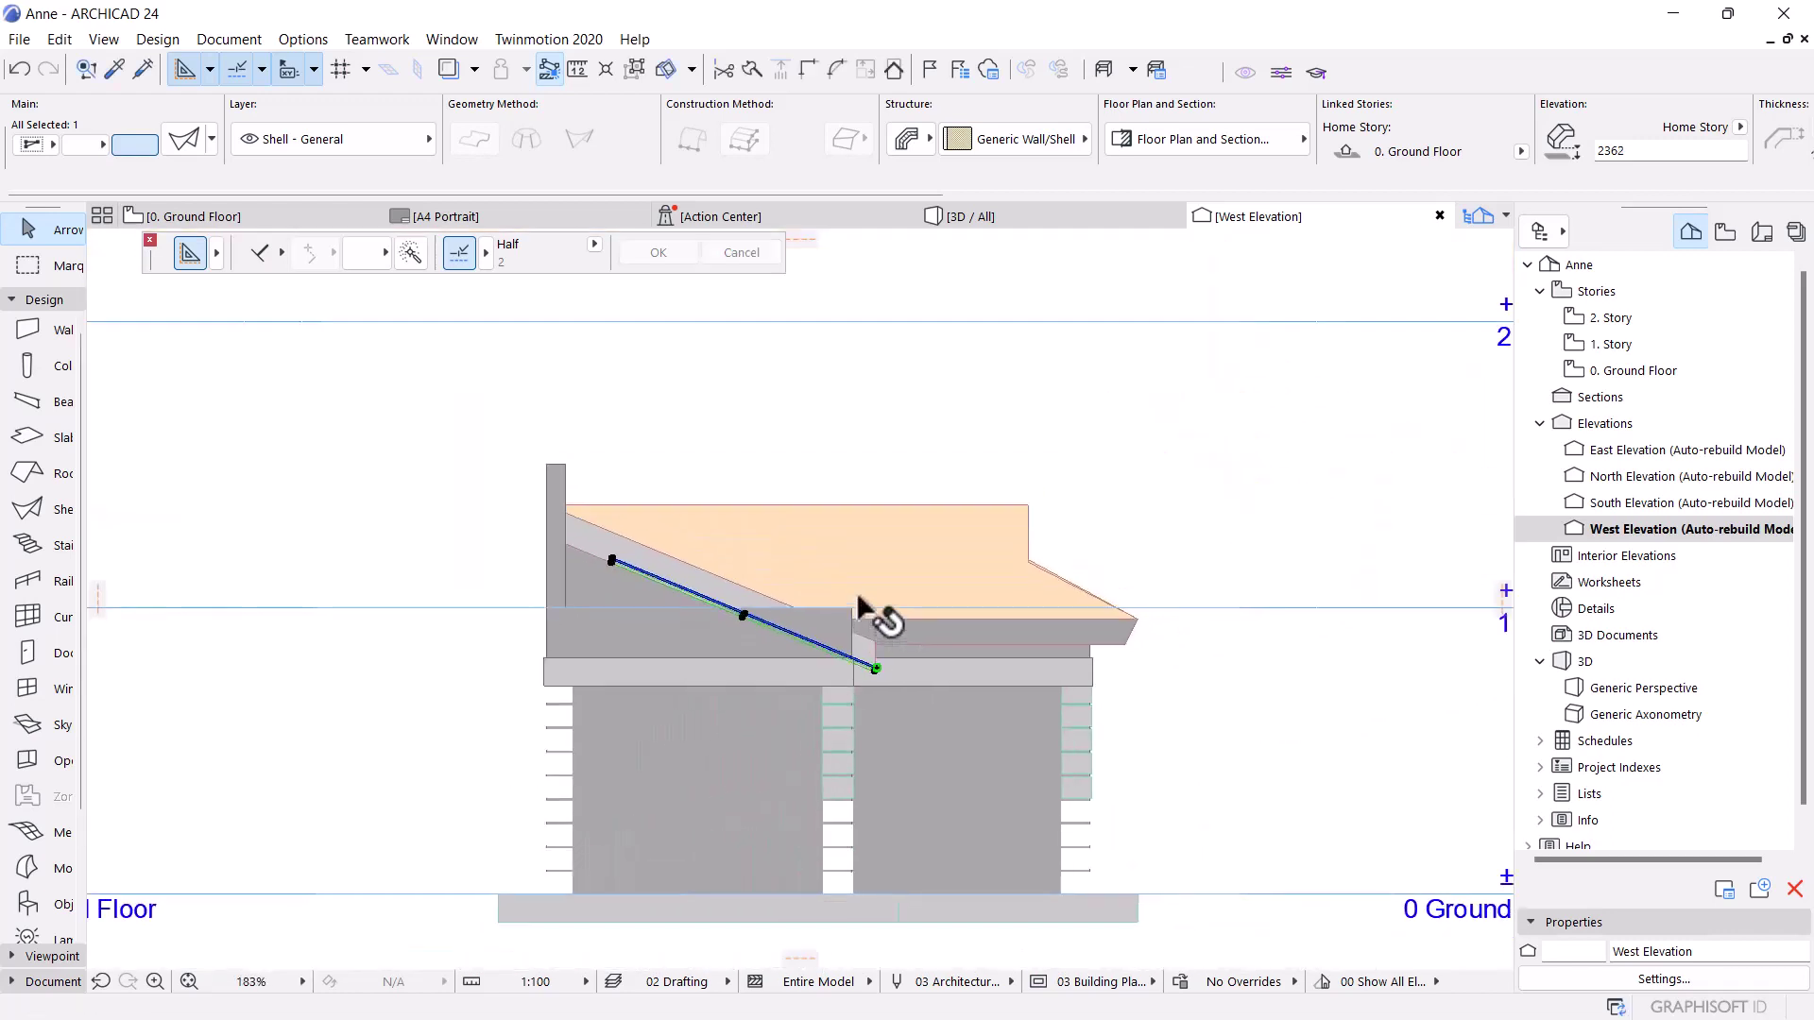
# Move the sloping shell by its lower end corner to the top outer corner of the side wall at 1. Story level
pyautogui.scroll(3, 886, 699)
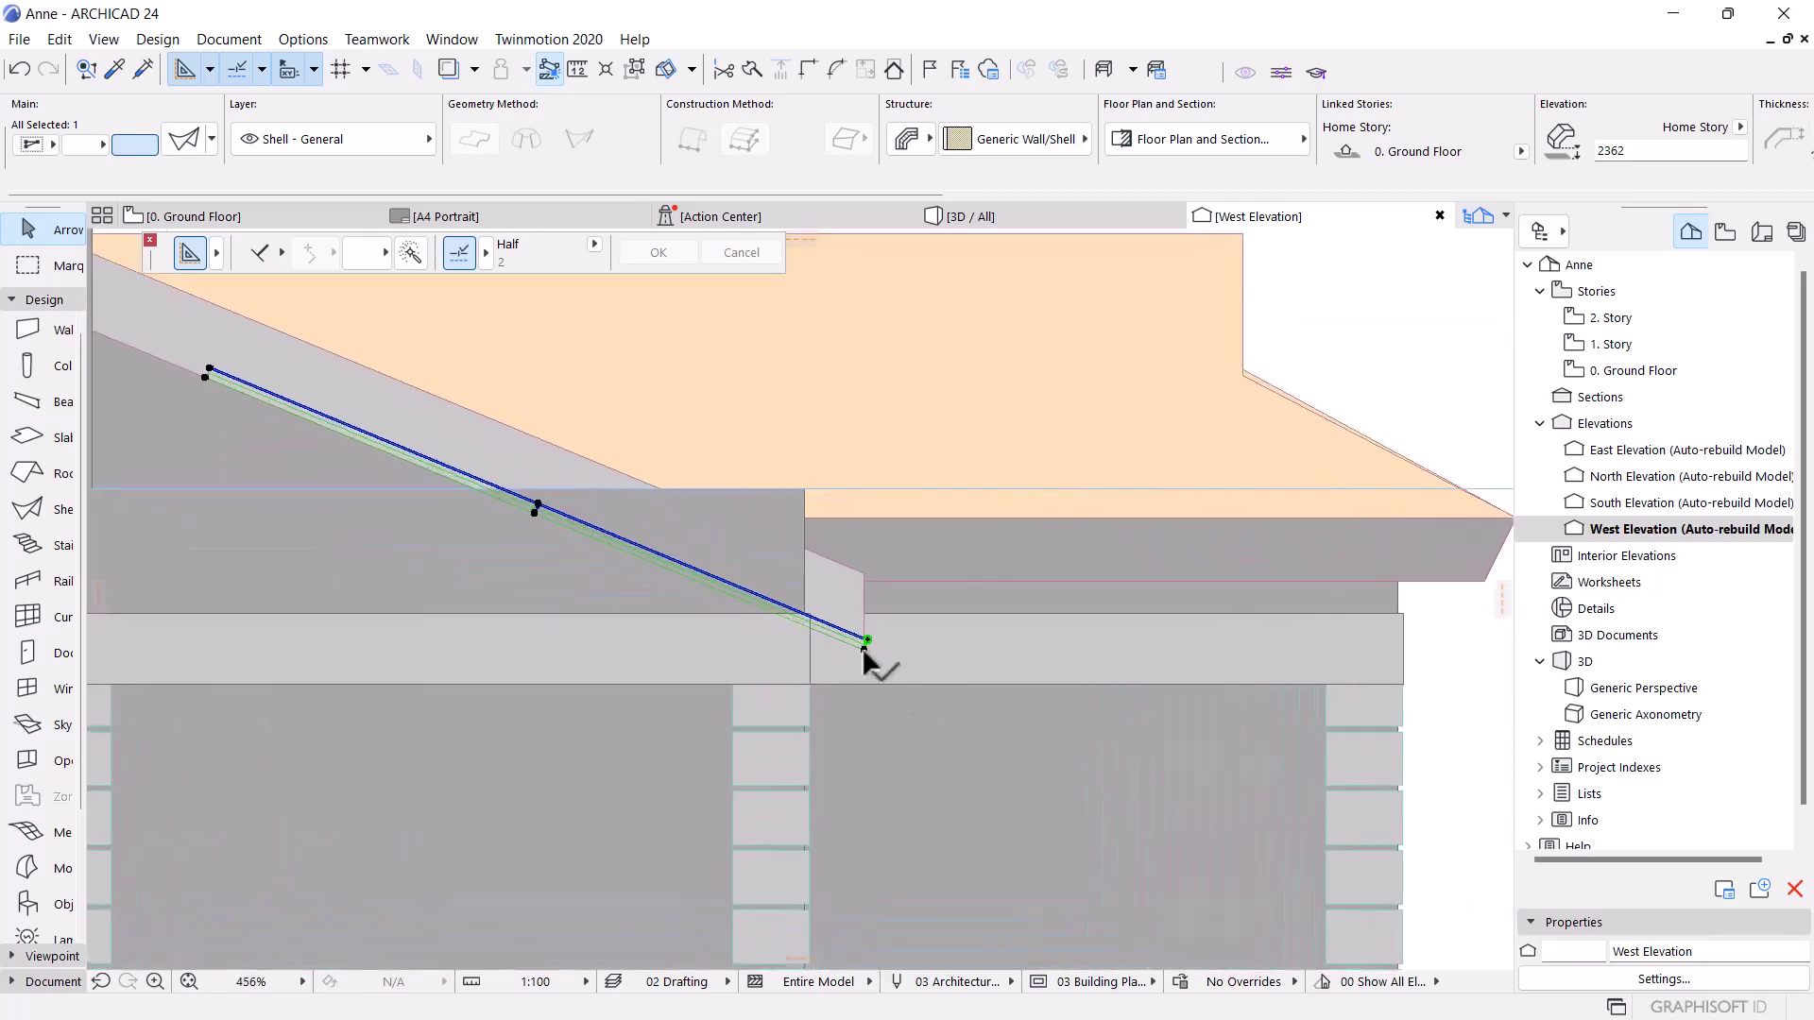
pyautogui.hotkey('ctrl', 'd')
pyautogui.click(866, 644)
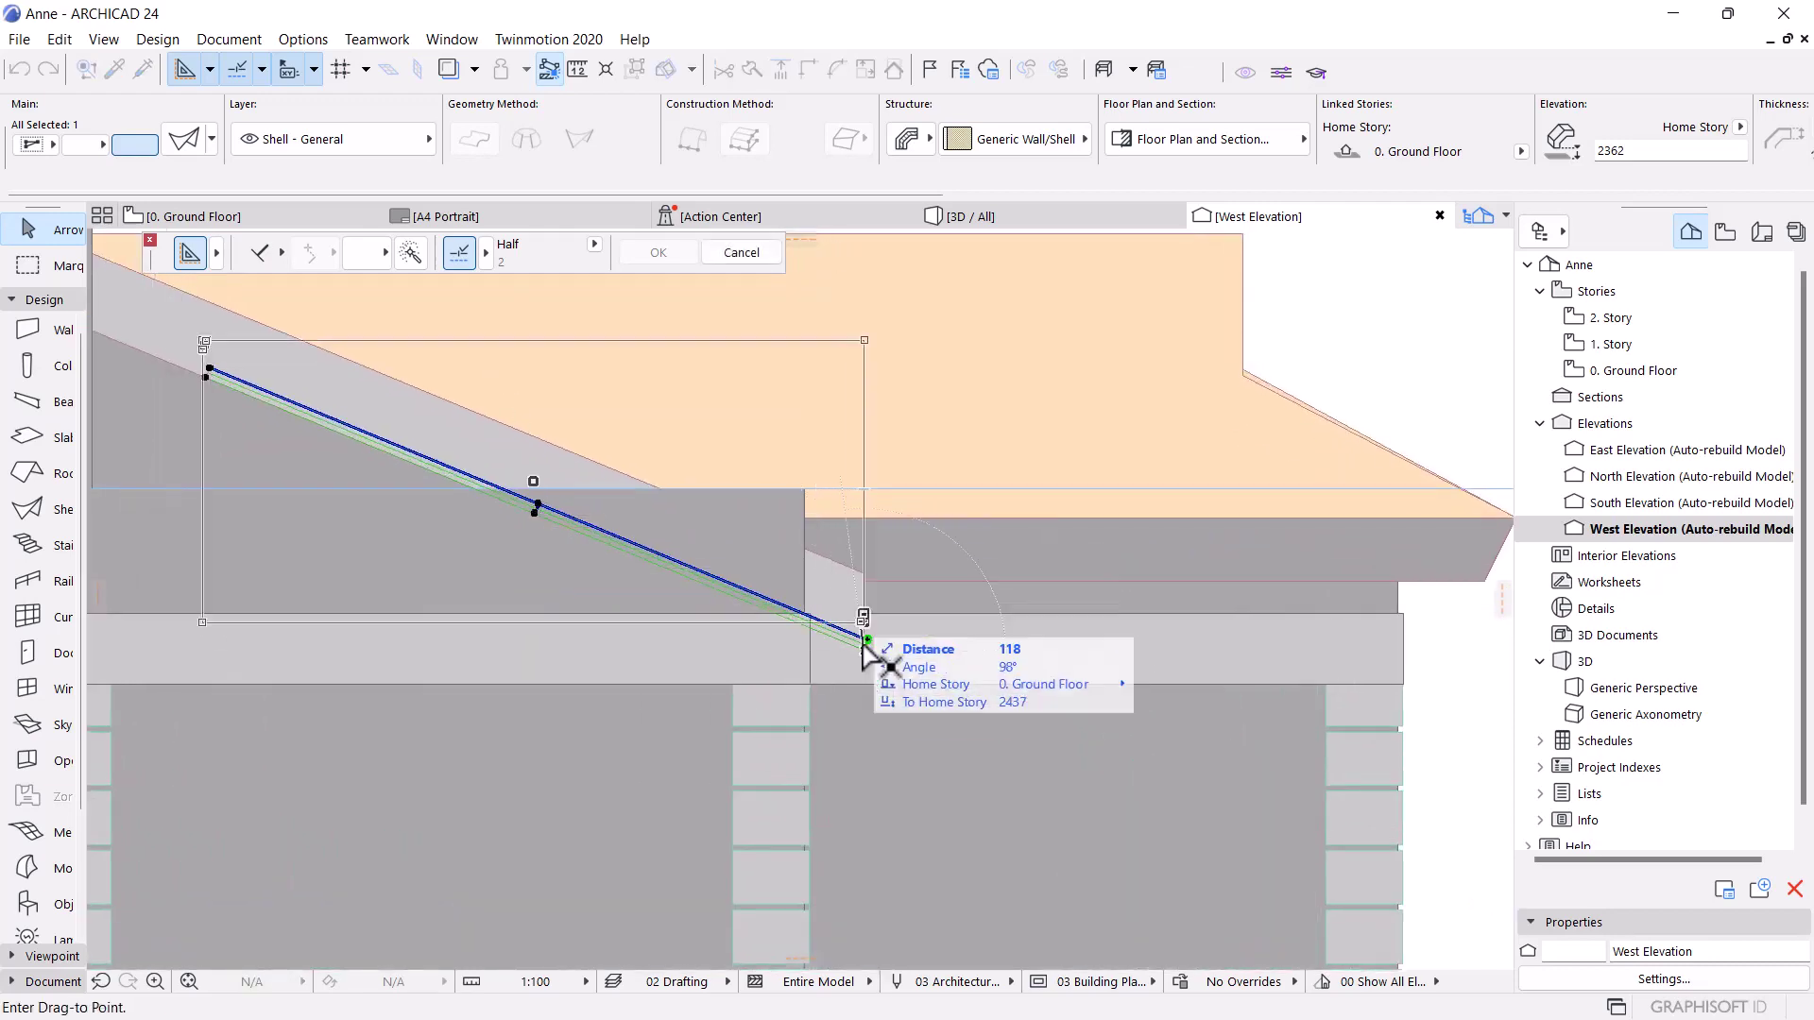
pyautogui.scroll(-2, 856, 662)
pyautogui.scroll(2, 488, 401)
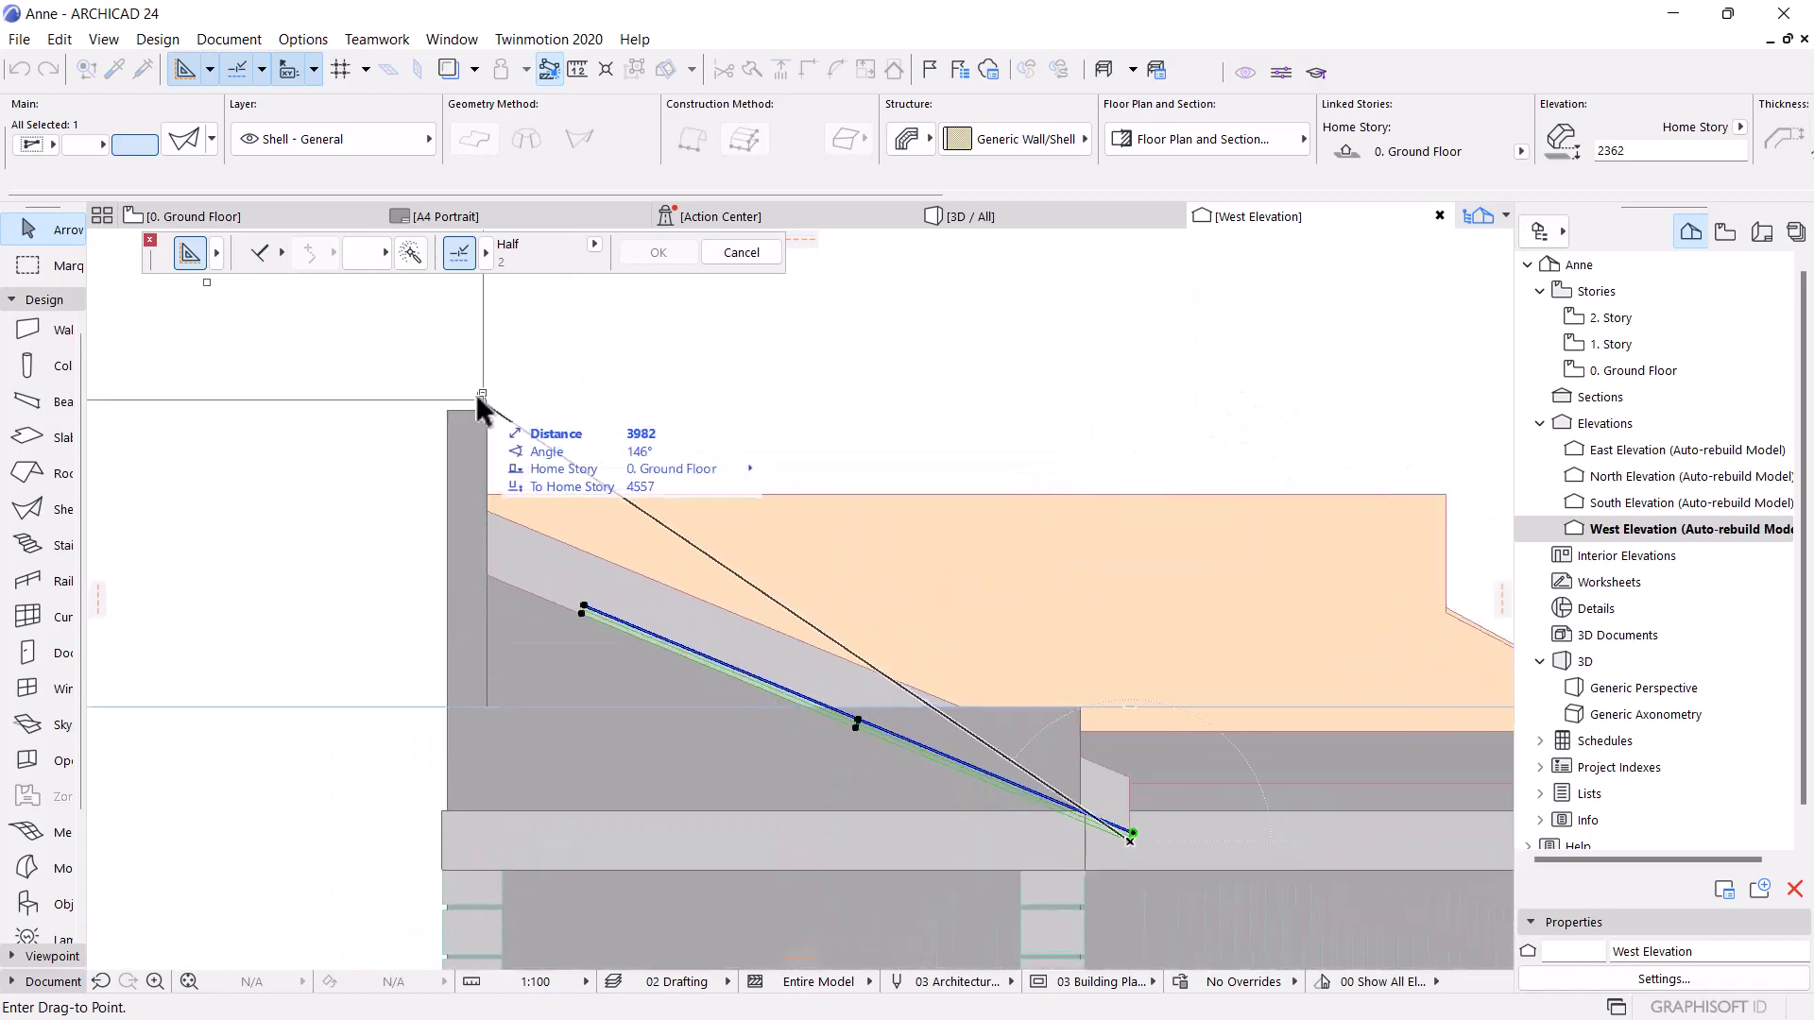
pyautogui.scroll(-2, 478, 397)
pyautogui.scroll(2, 764, 537)
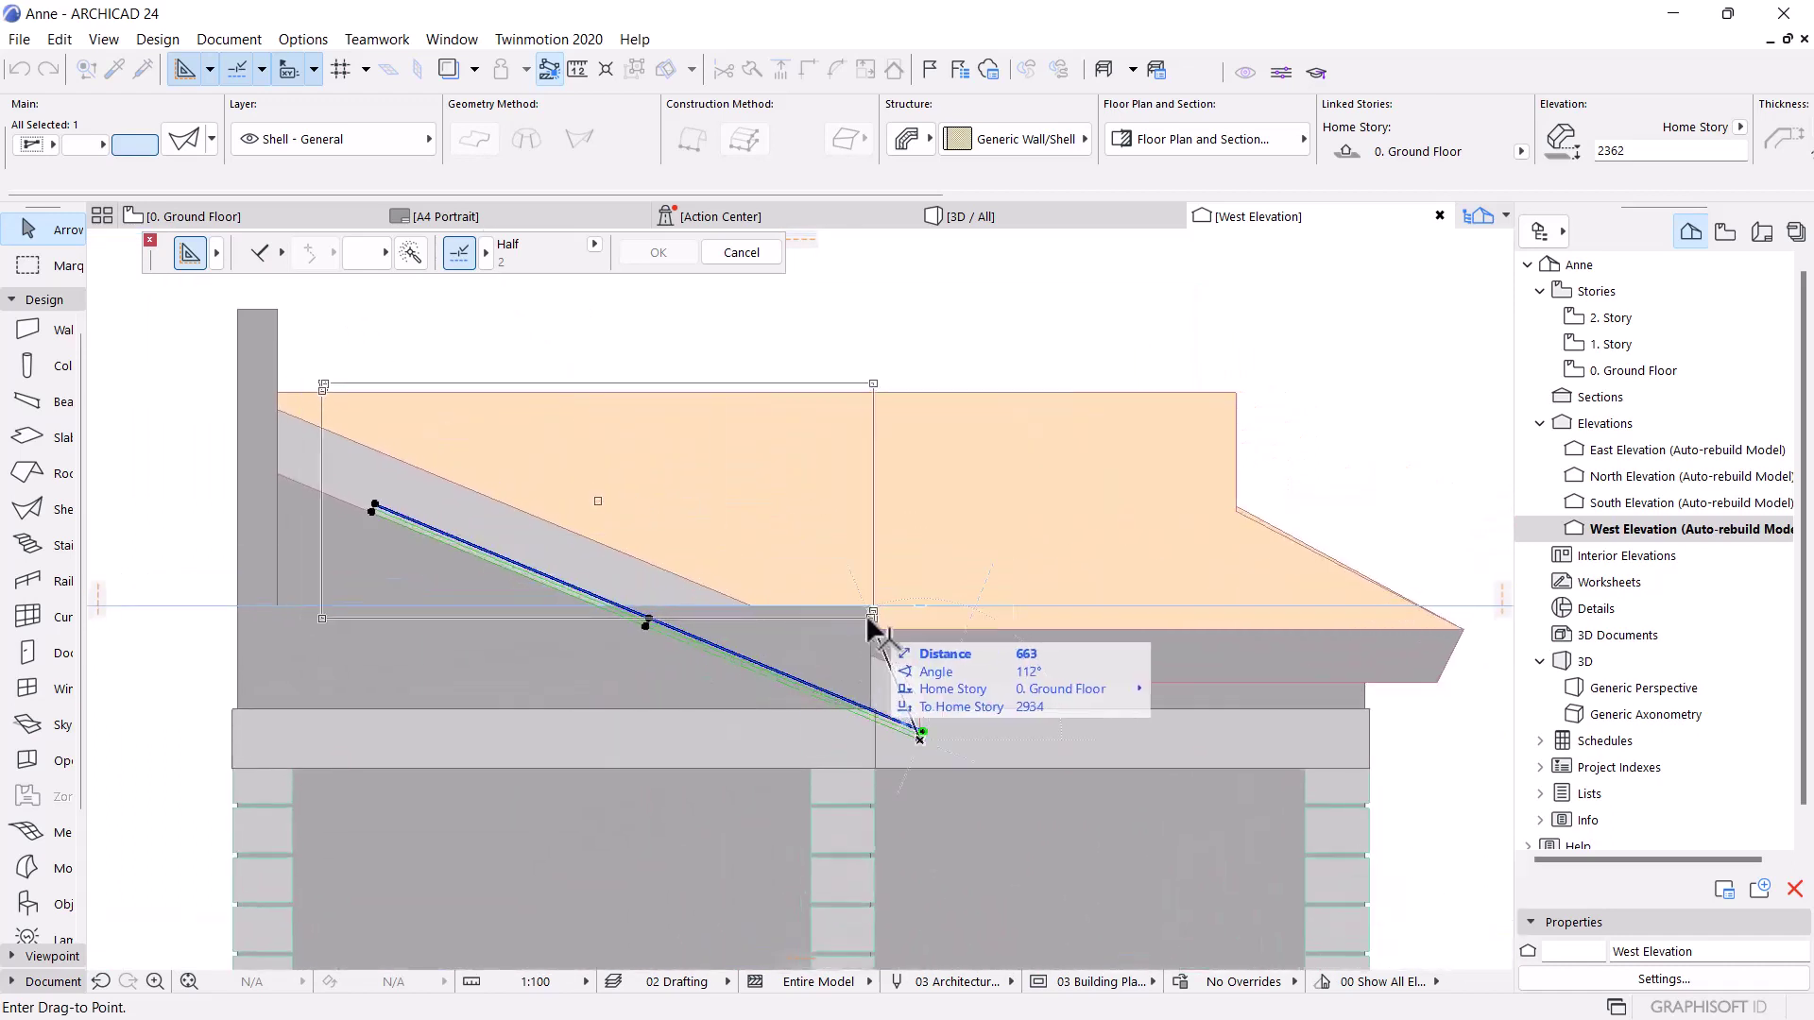
pyautogui.scroll(3, 869, 614)
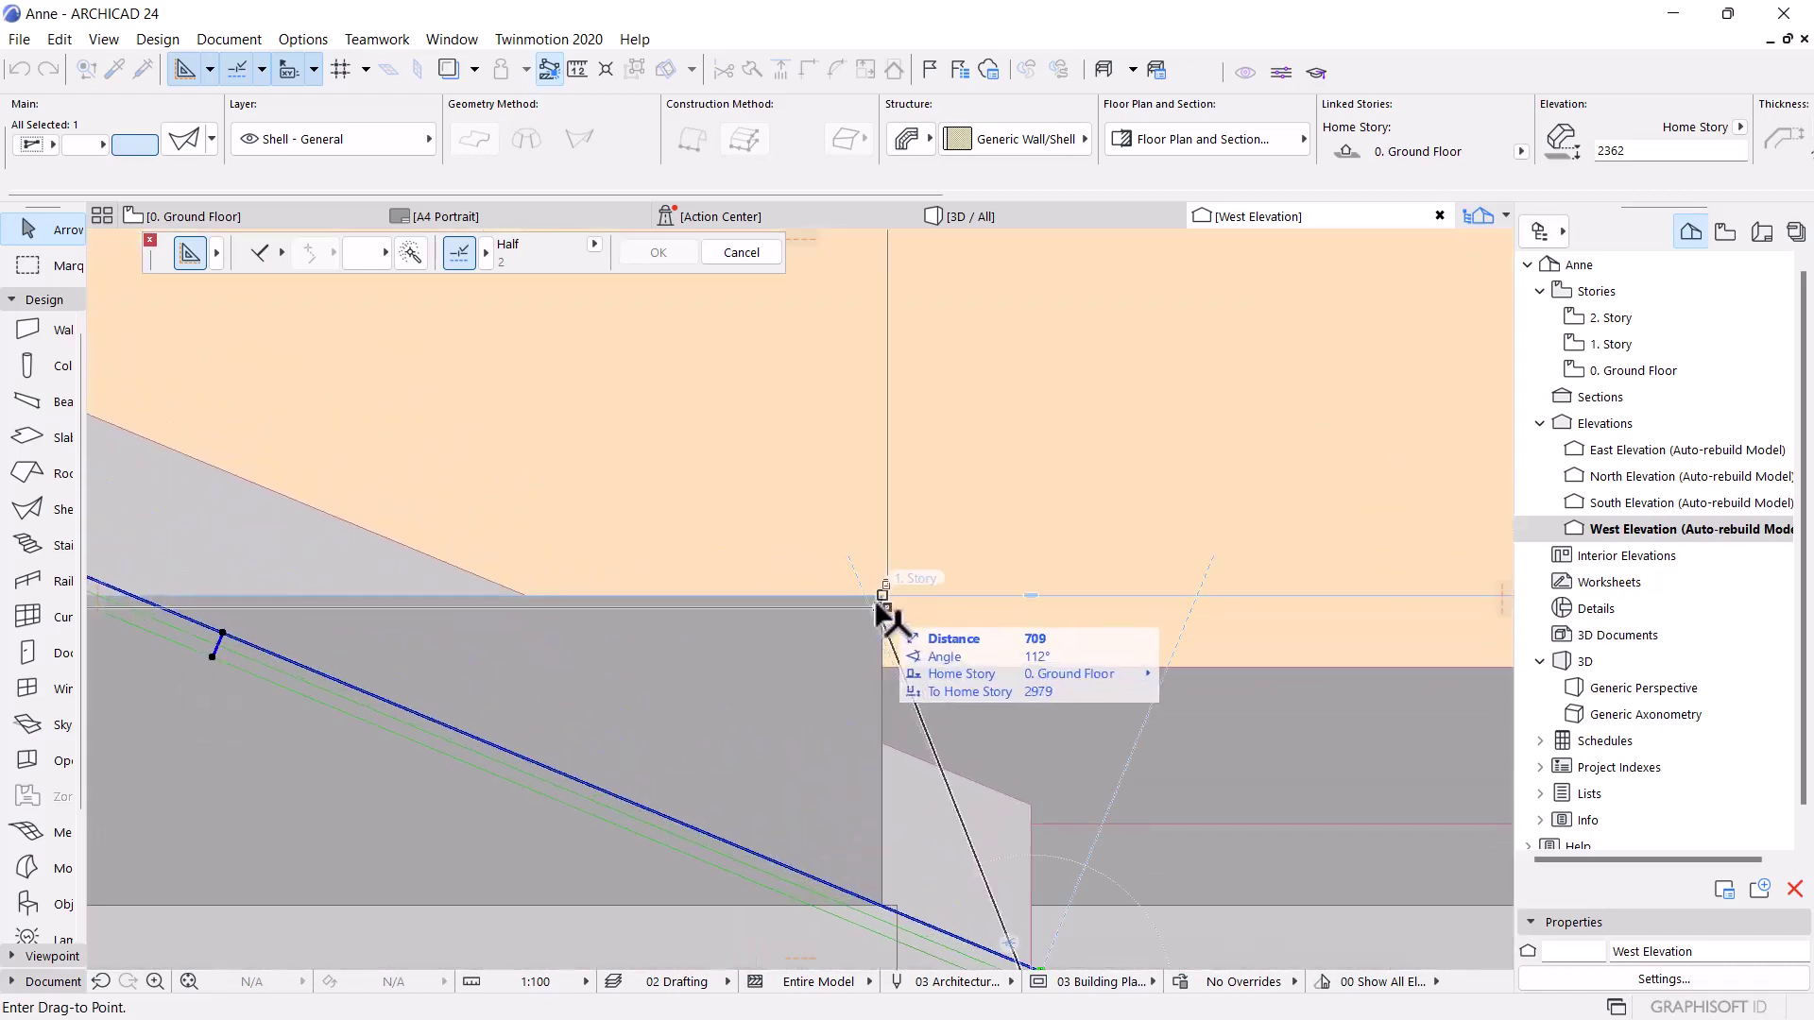
pyautogui.scroll(3, 878, 605)
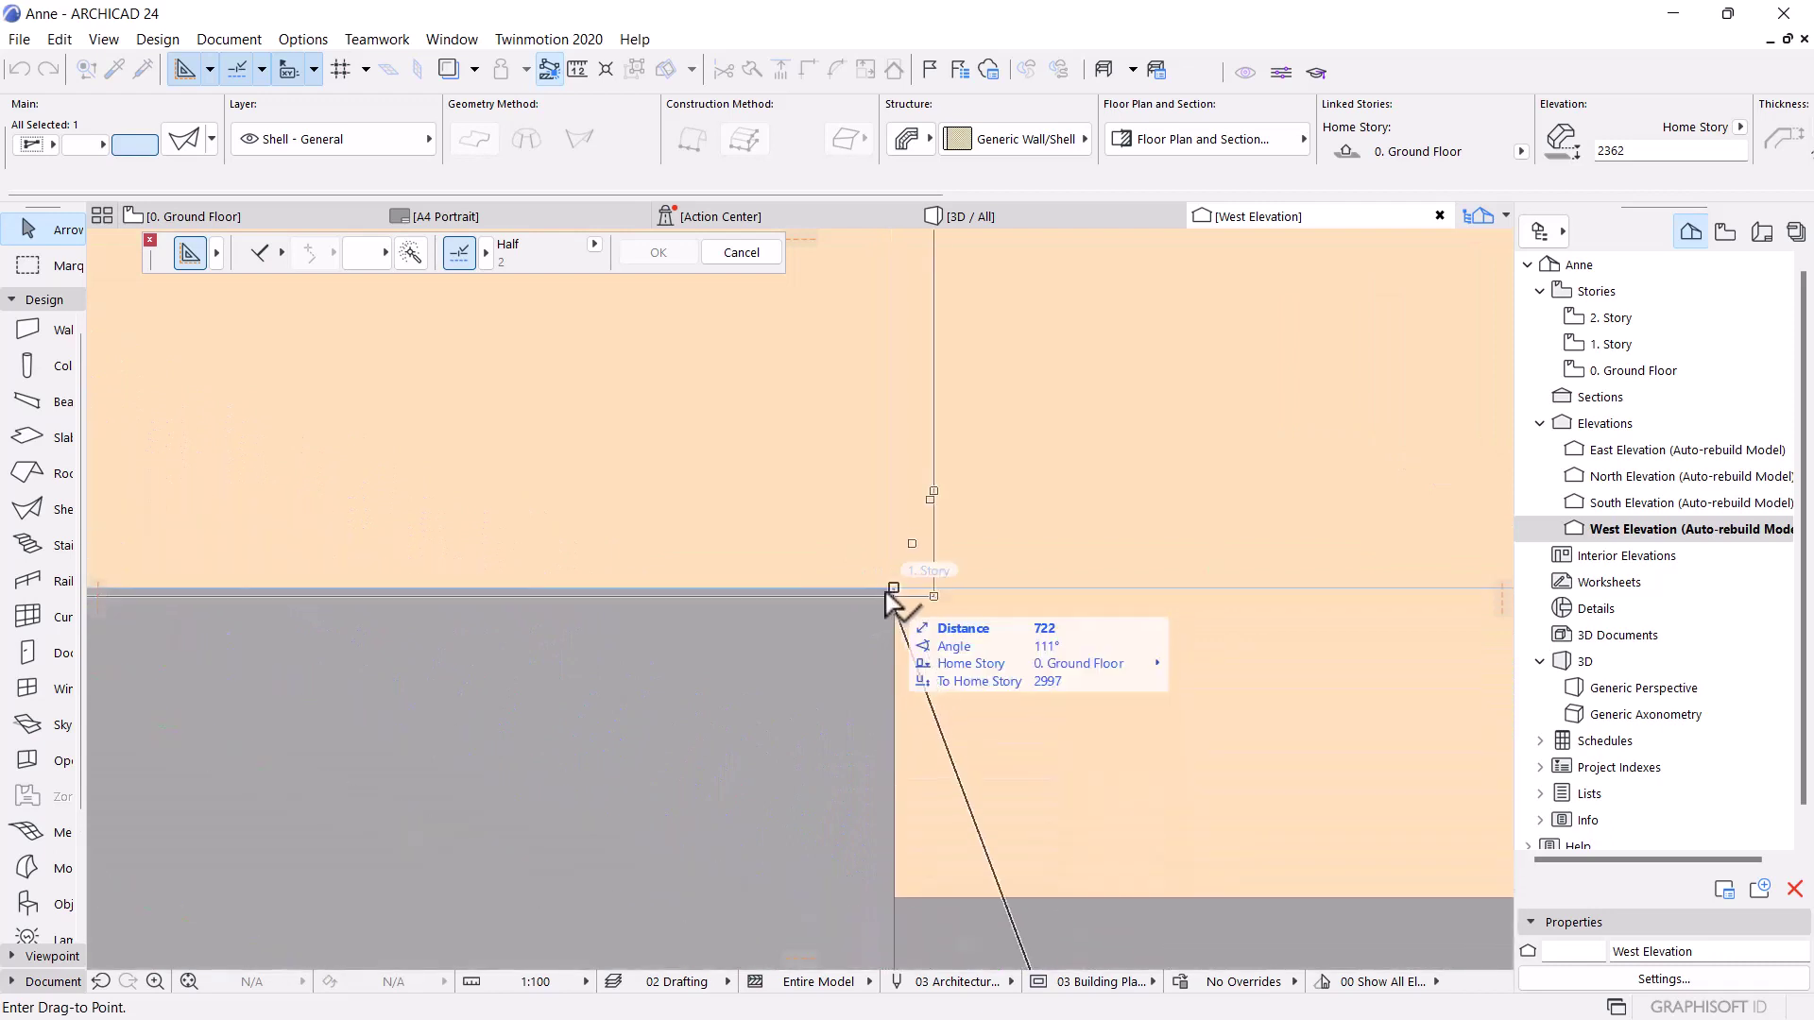
pyautogui.click(892, 593)
pyautogui.scroll(-8, 850, 709)
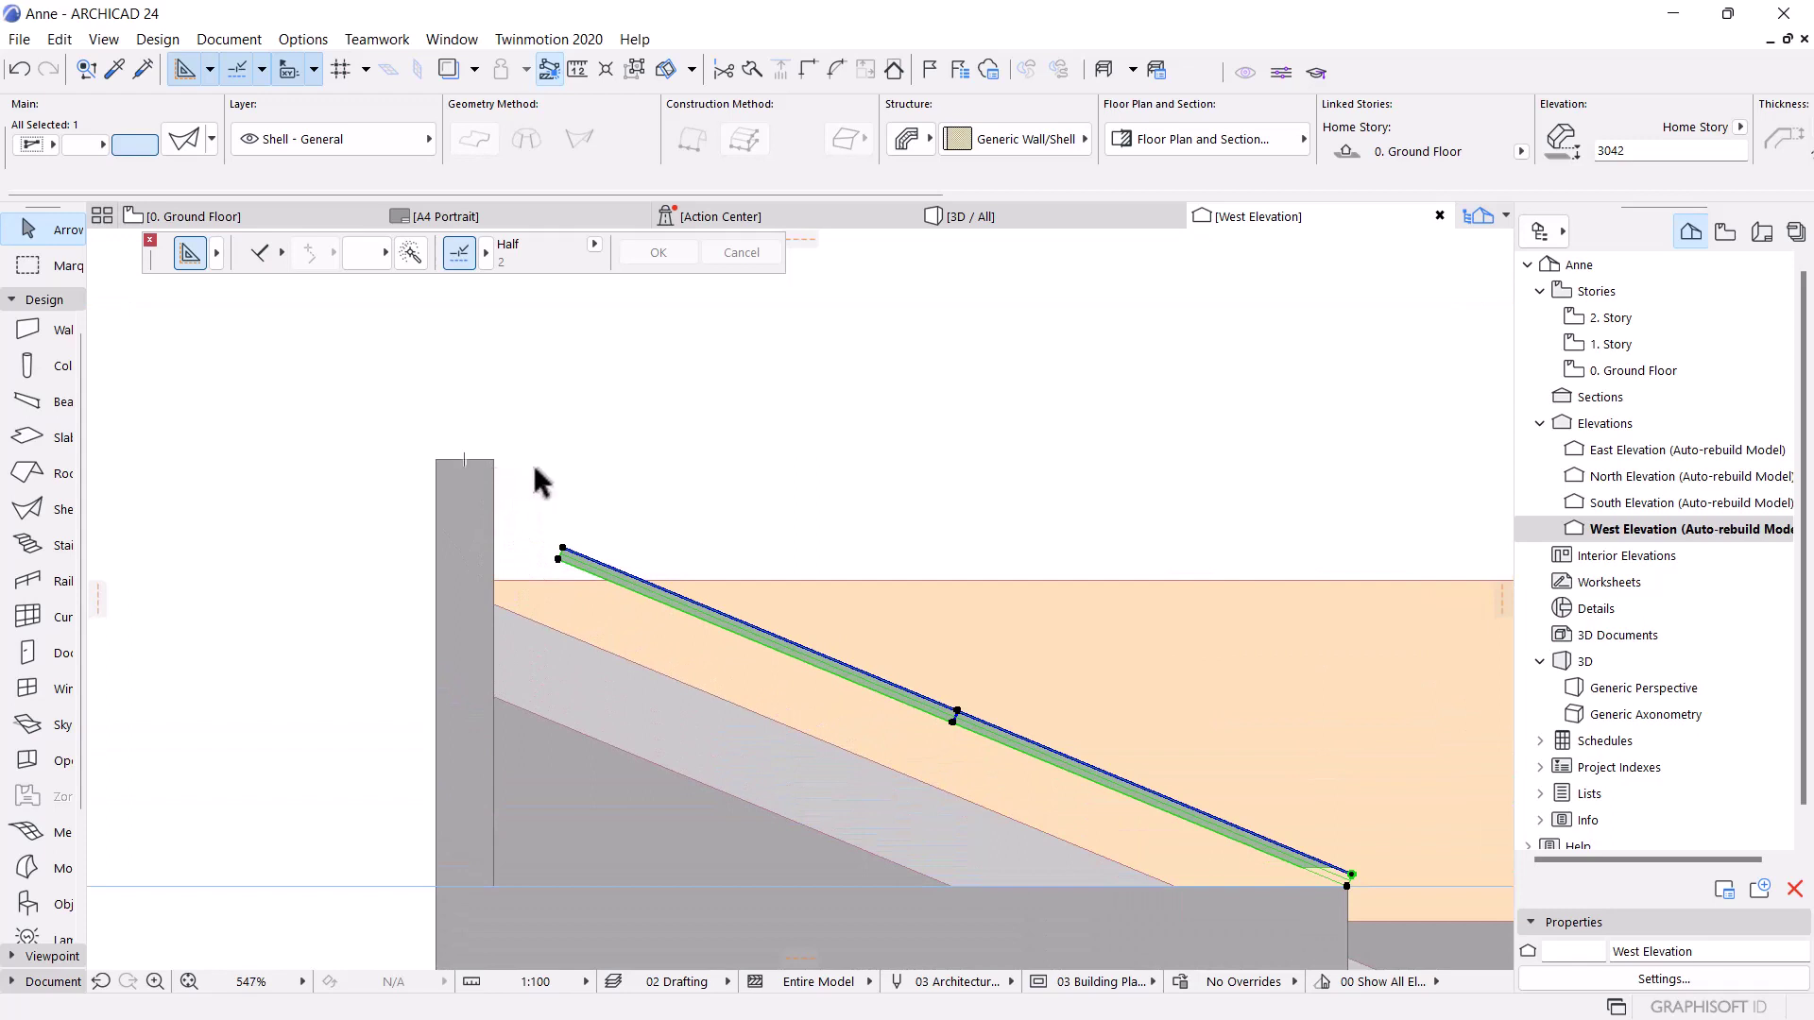
pyautogui.scroll(-1, 556, 502)
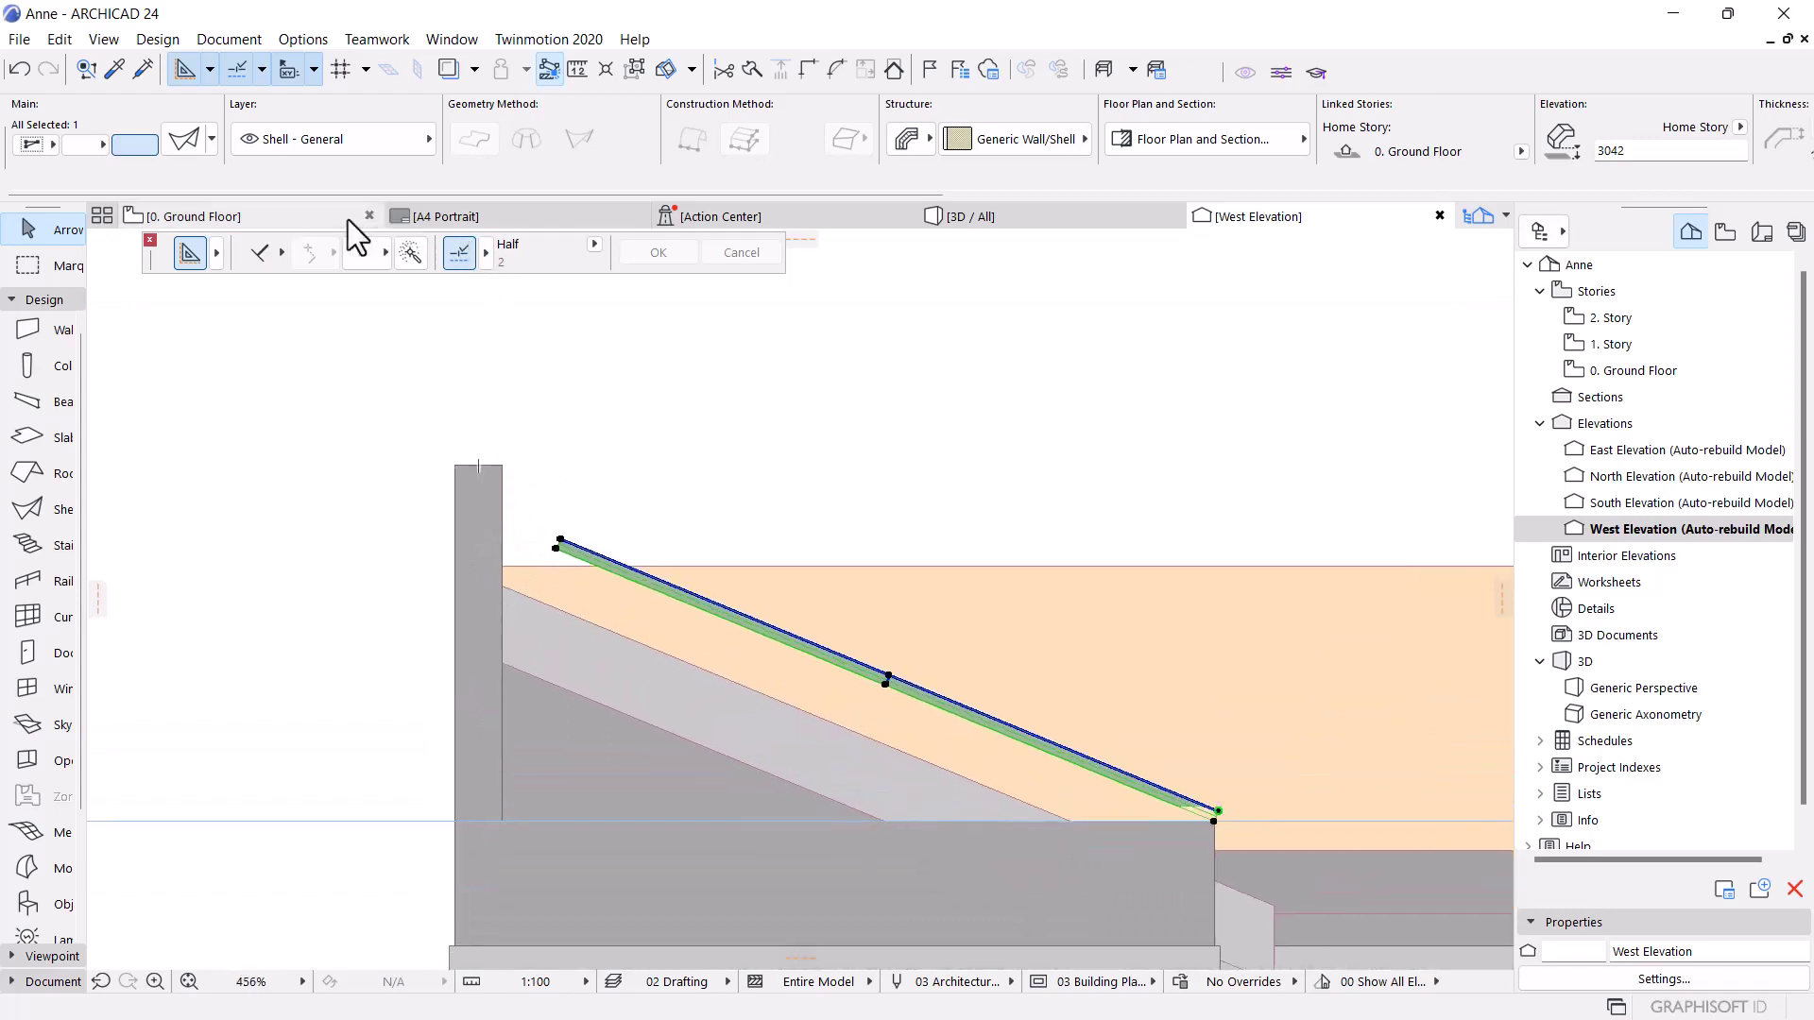
# Stretch the shell's upper end along its slope to the outer face of the tall wall, for a length of about 3484
pyautogui.click(557, 547)
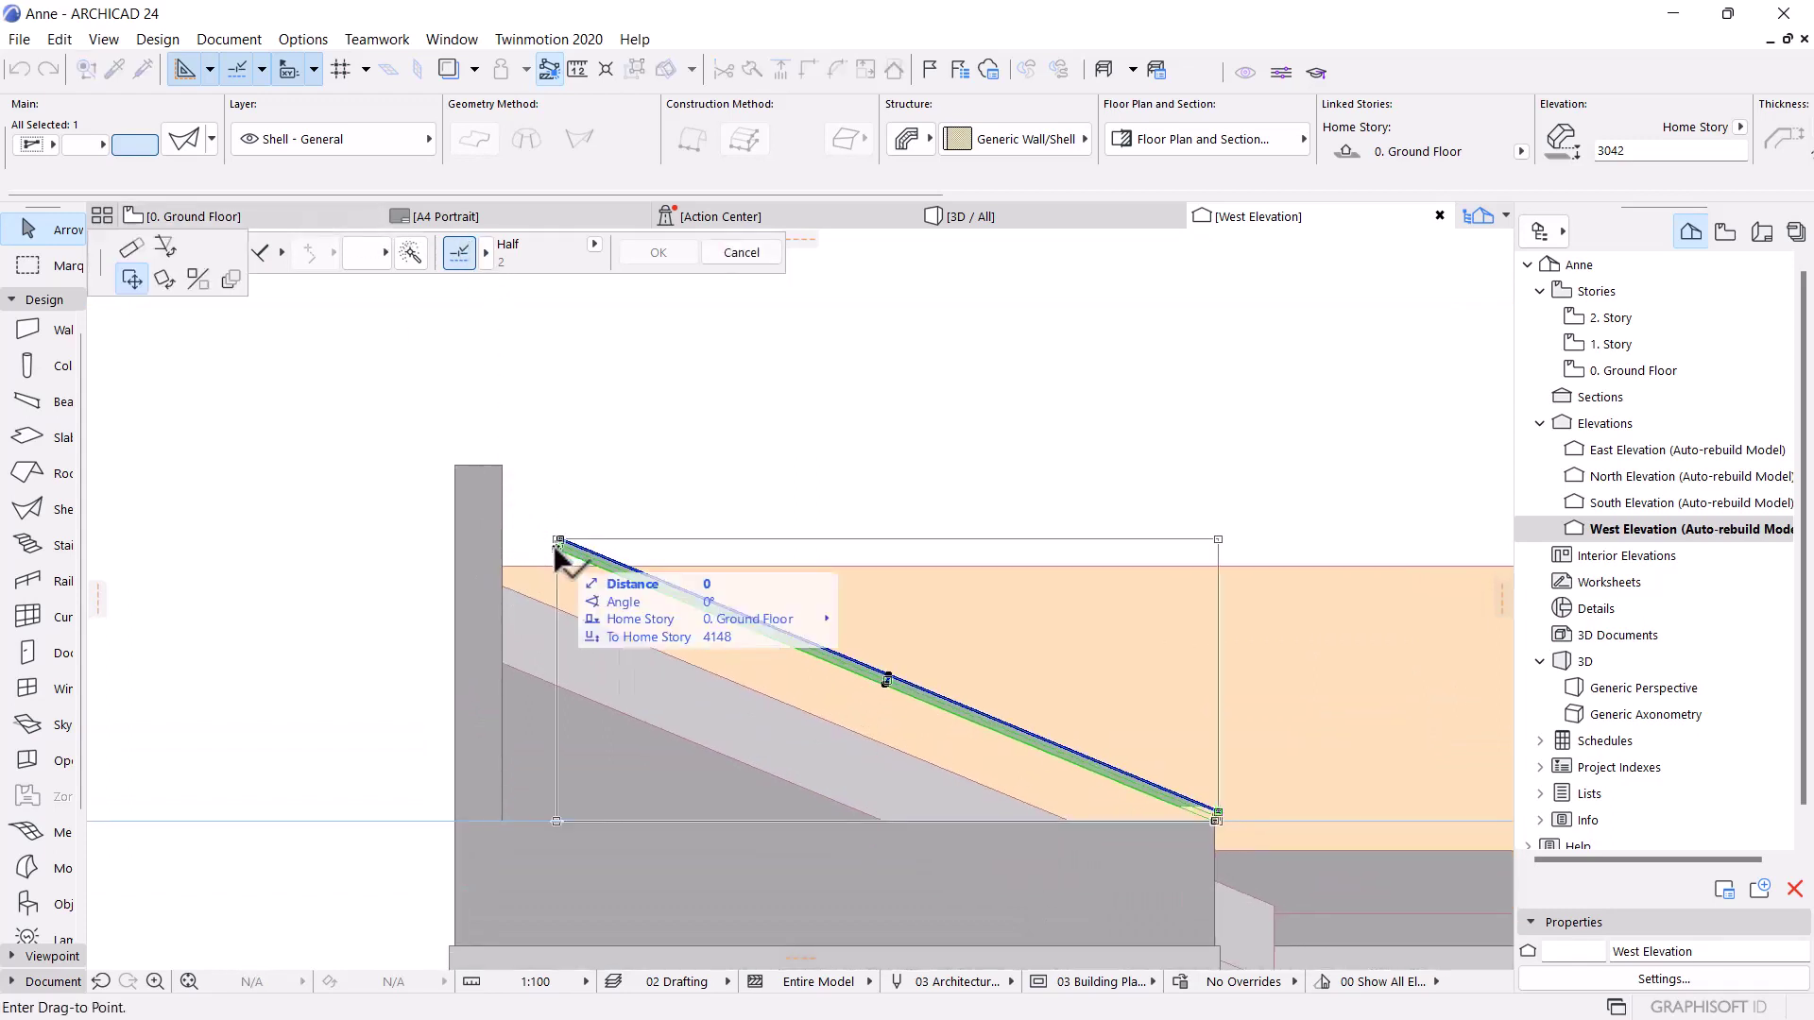
pyautogui.scroll(4, 548, 595)
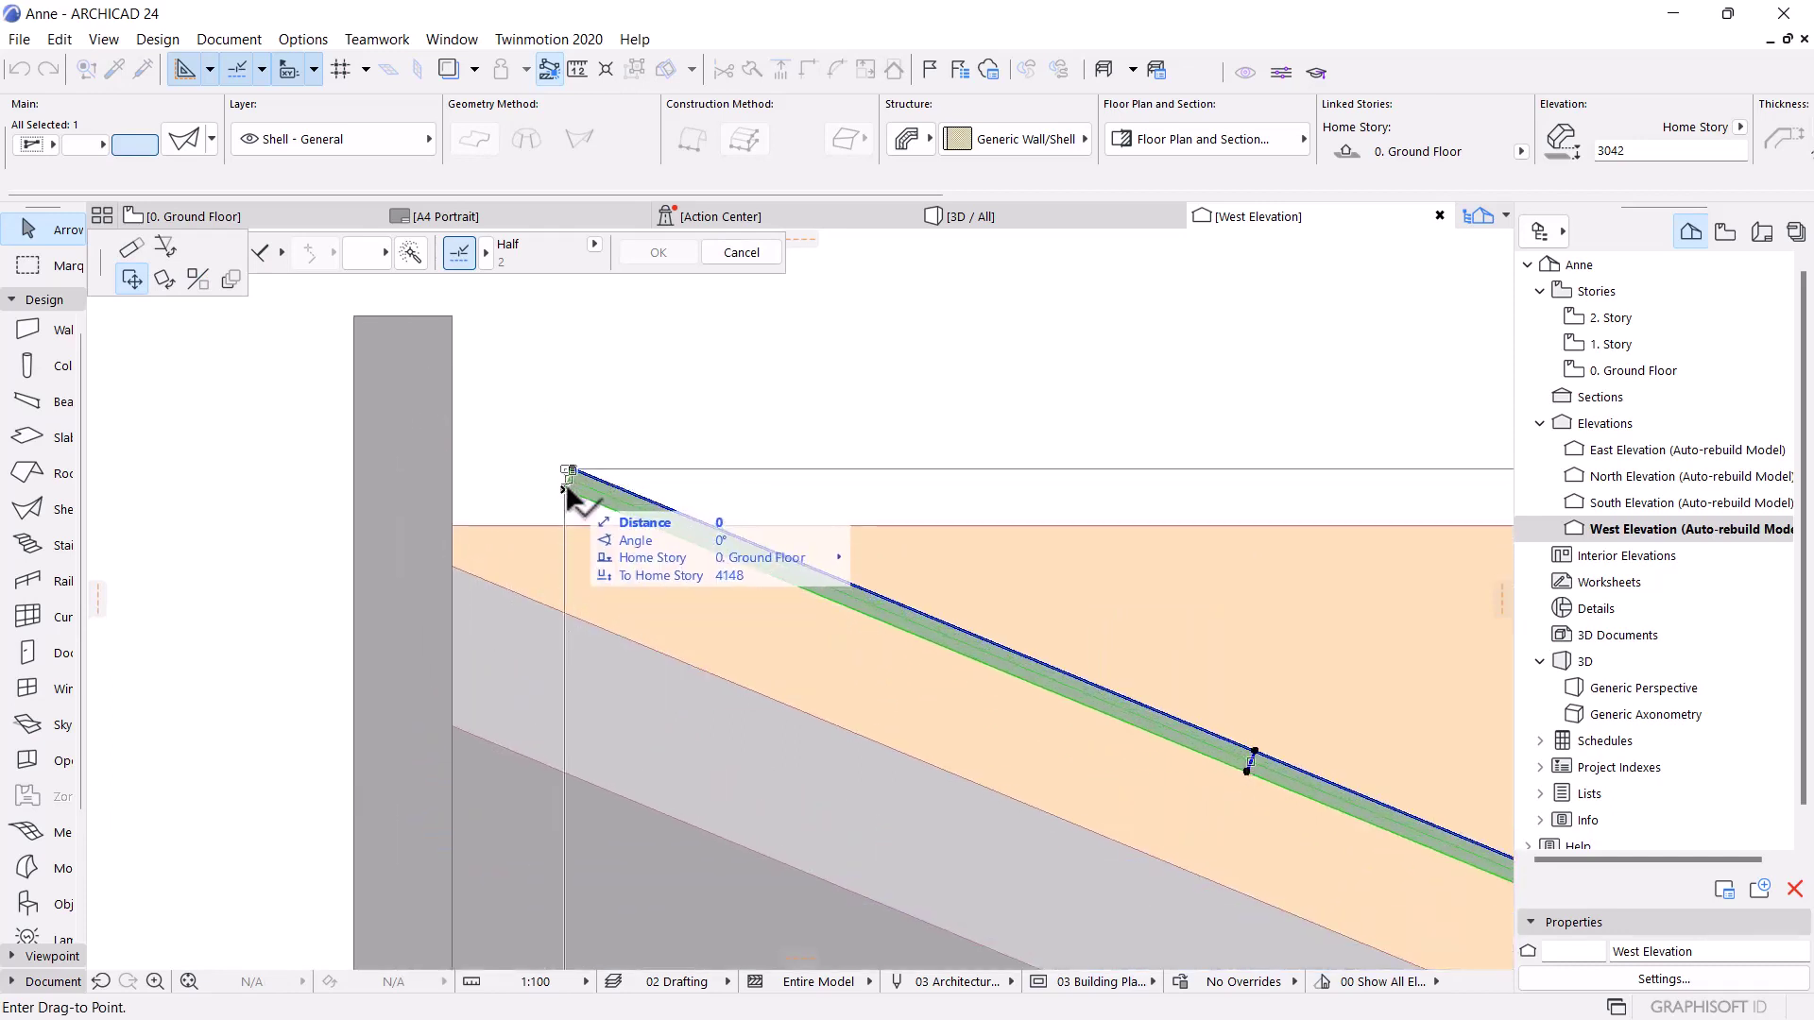
pyautogui.click(133, 249)
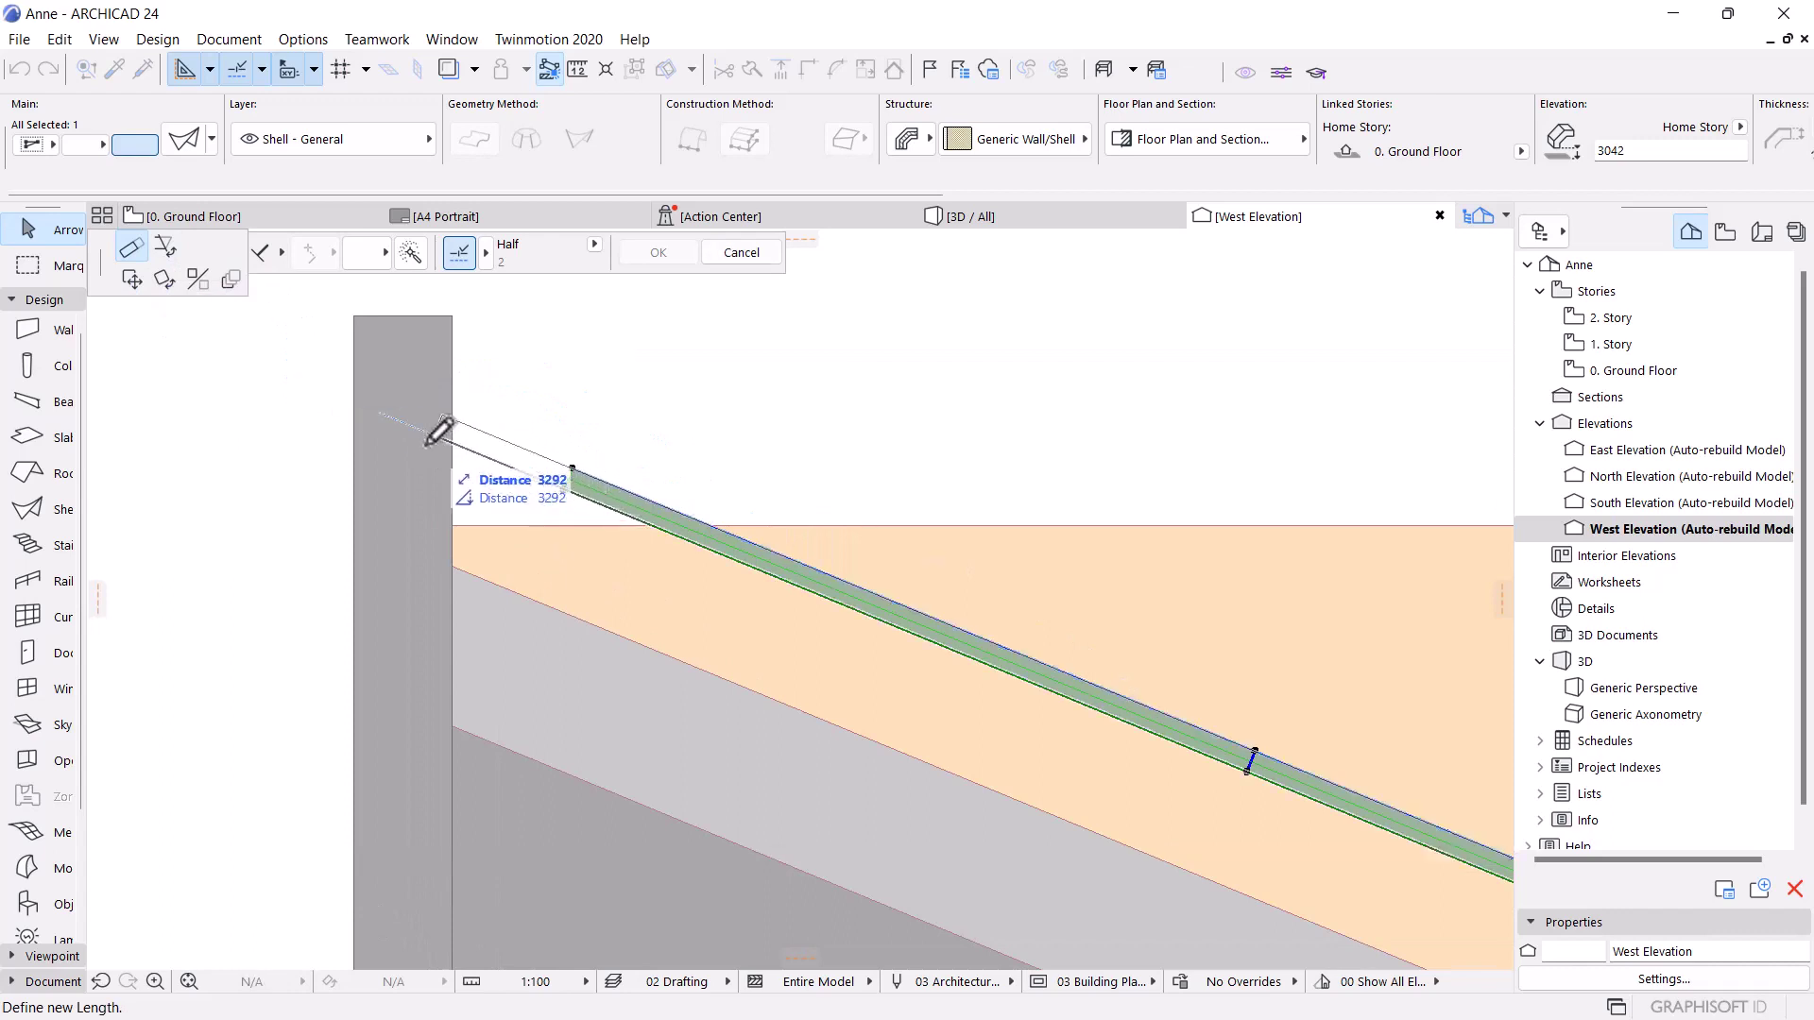
pyautogui.scroll(4, 364, 383)
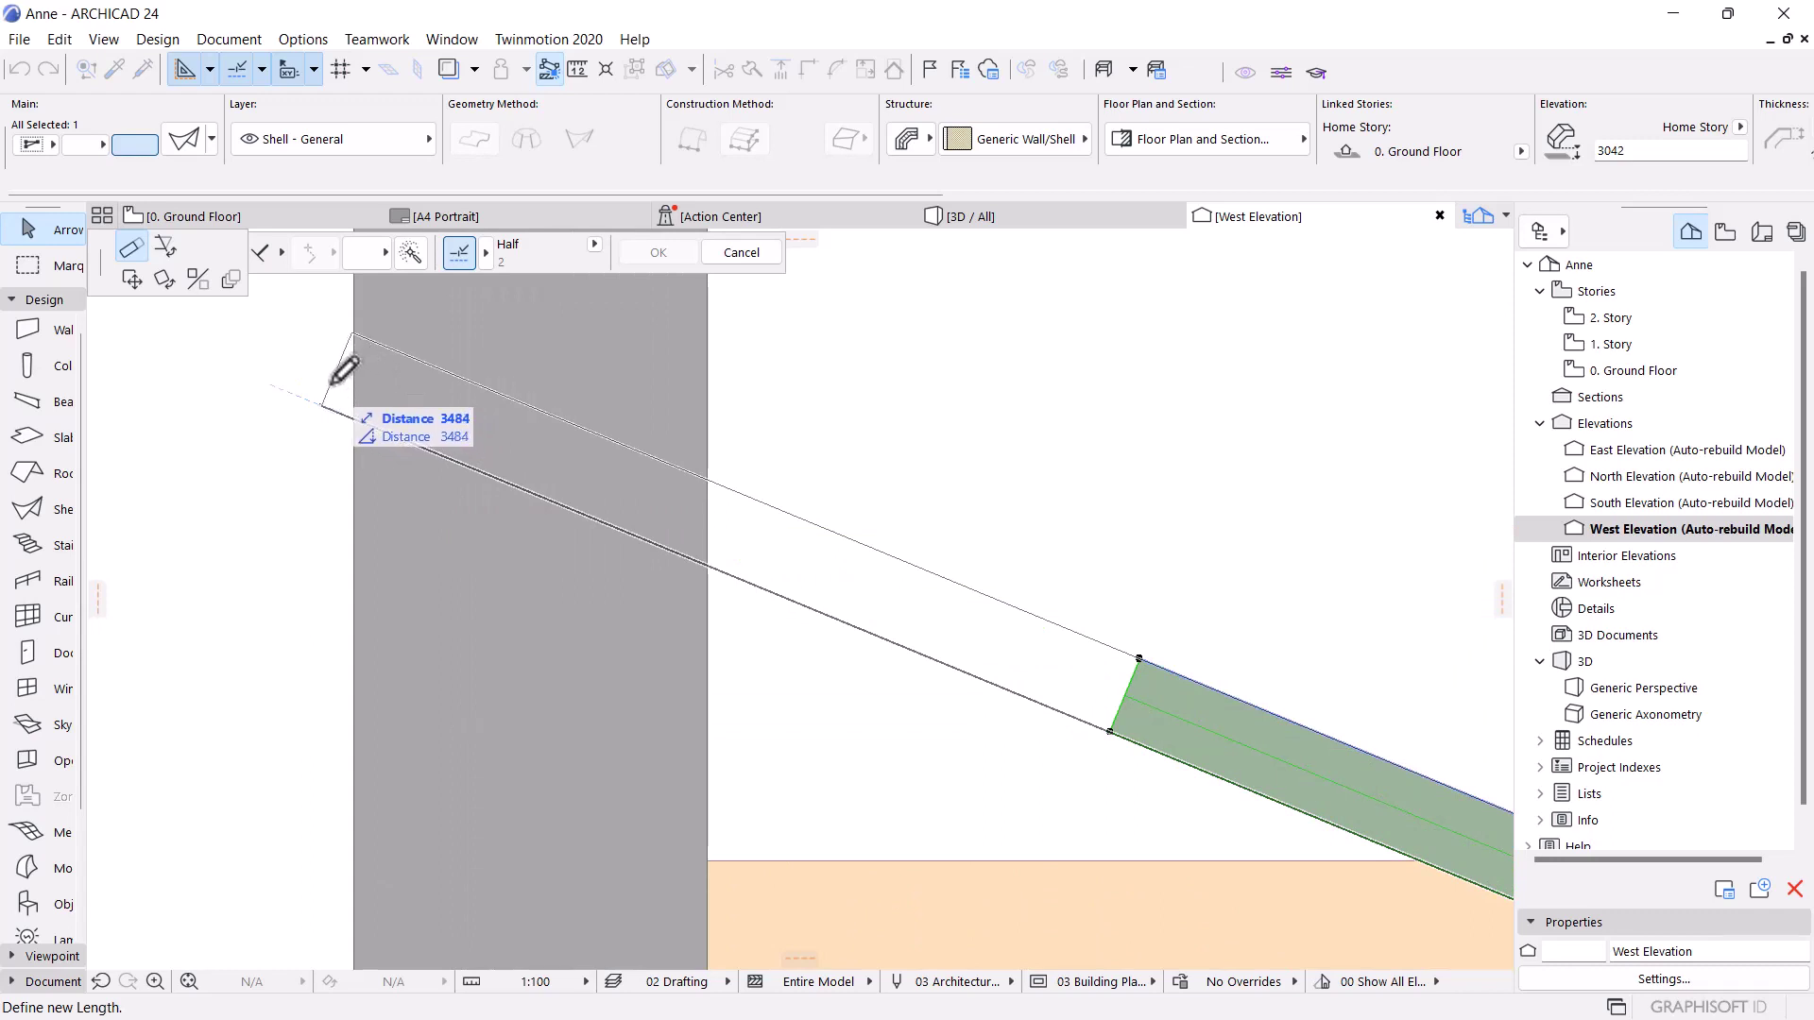
pyautogui.click(345, 370)
pyautogui.scroll(-6, 486, 491)
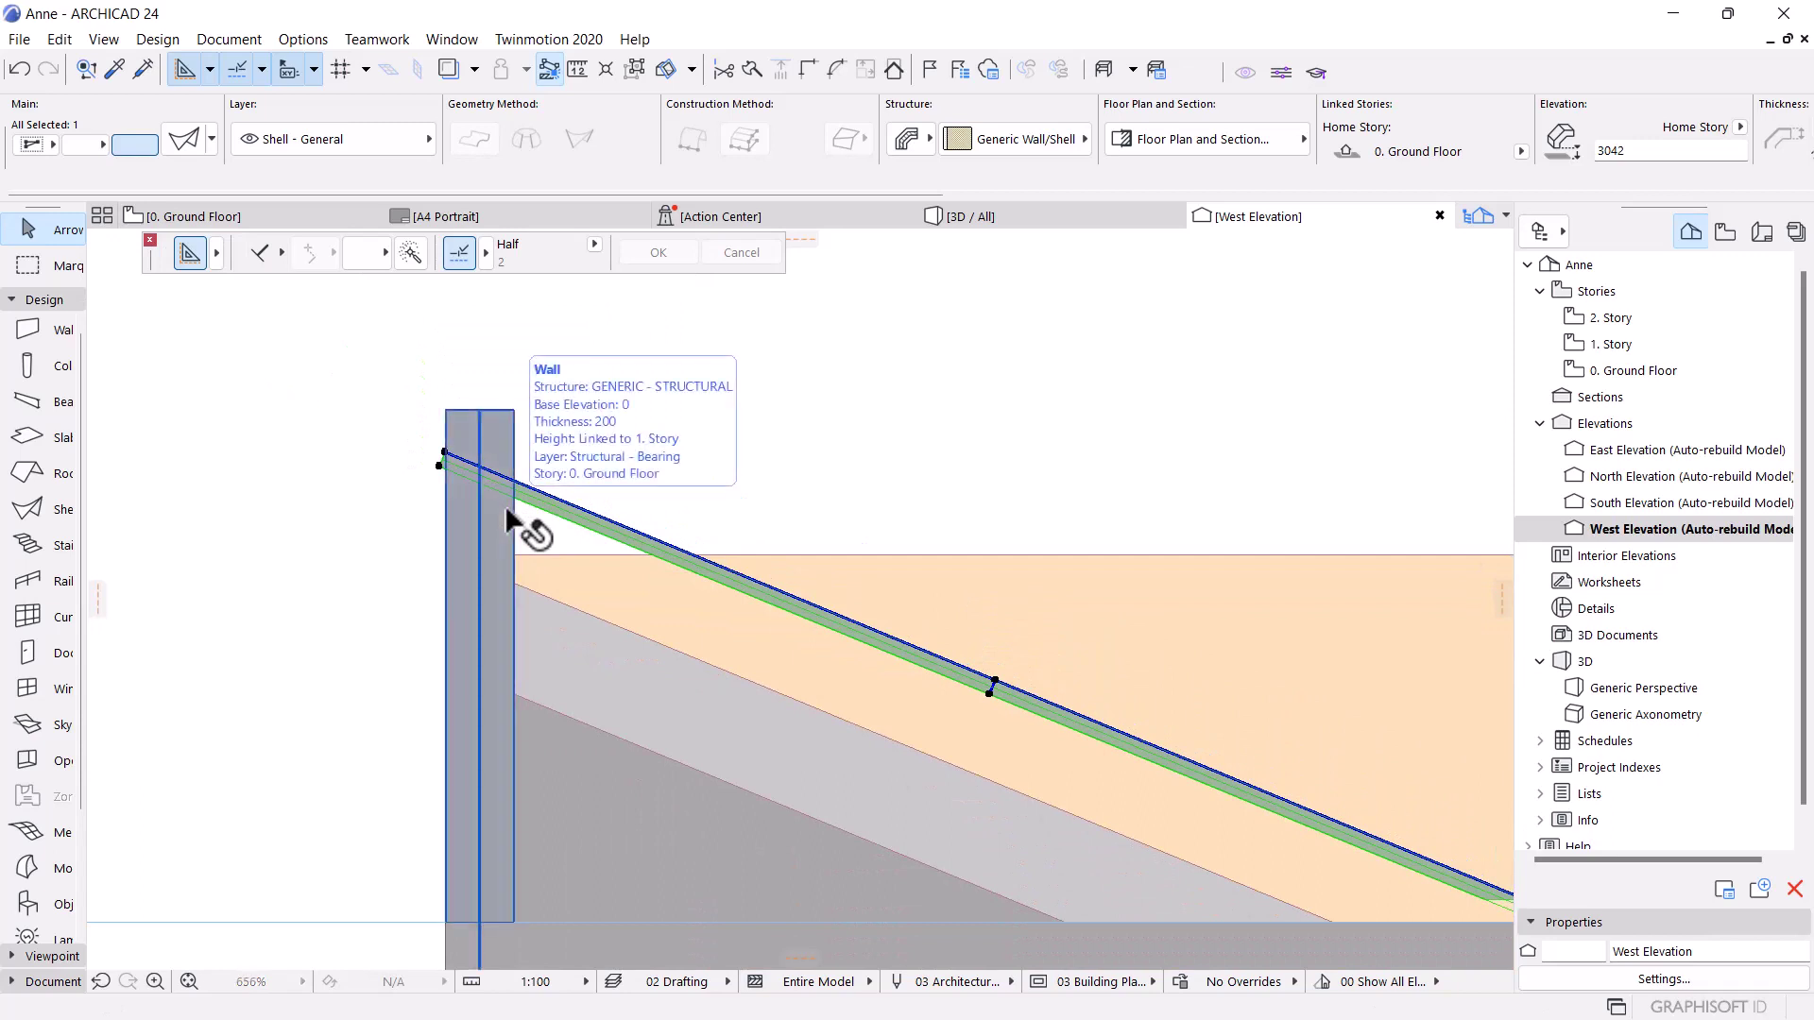
# Move the shell straight up so its underside meets the top outer corner of the tall wall
pyautogui.scroll(3, 453, 482)
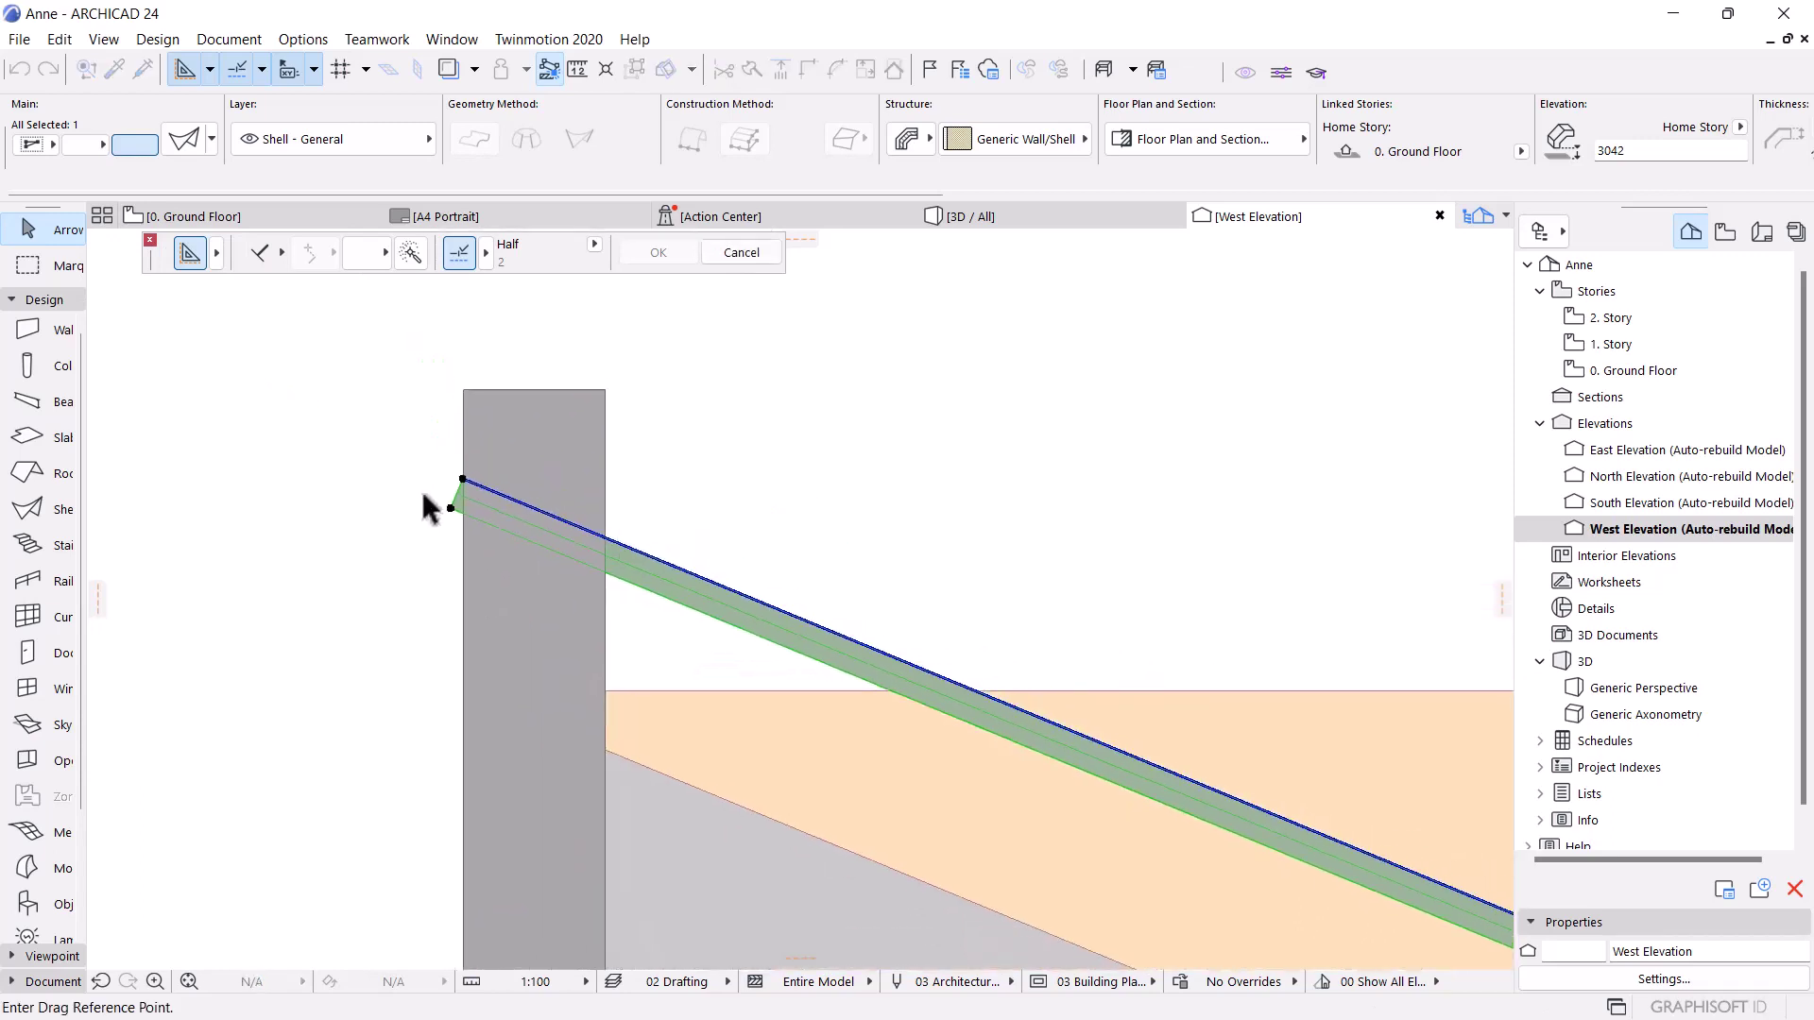
pyautogui.scroll(2, 425, 500)
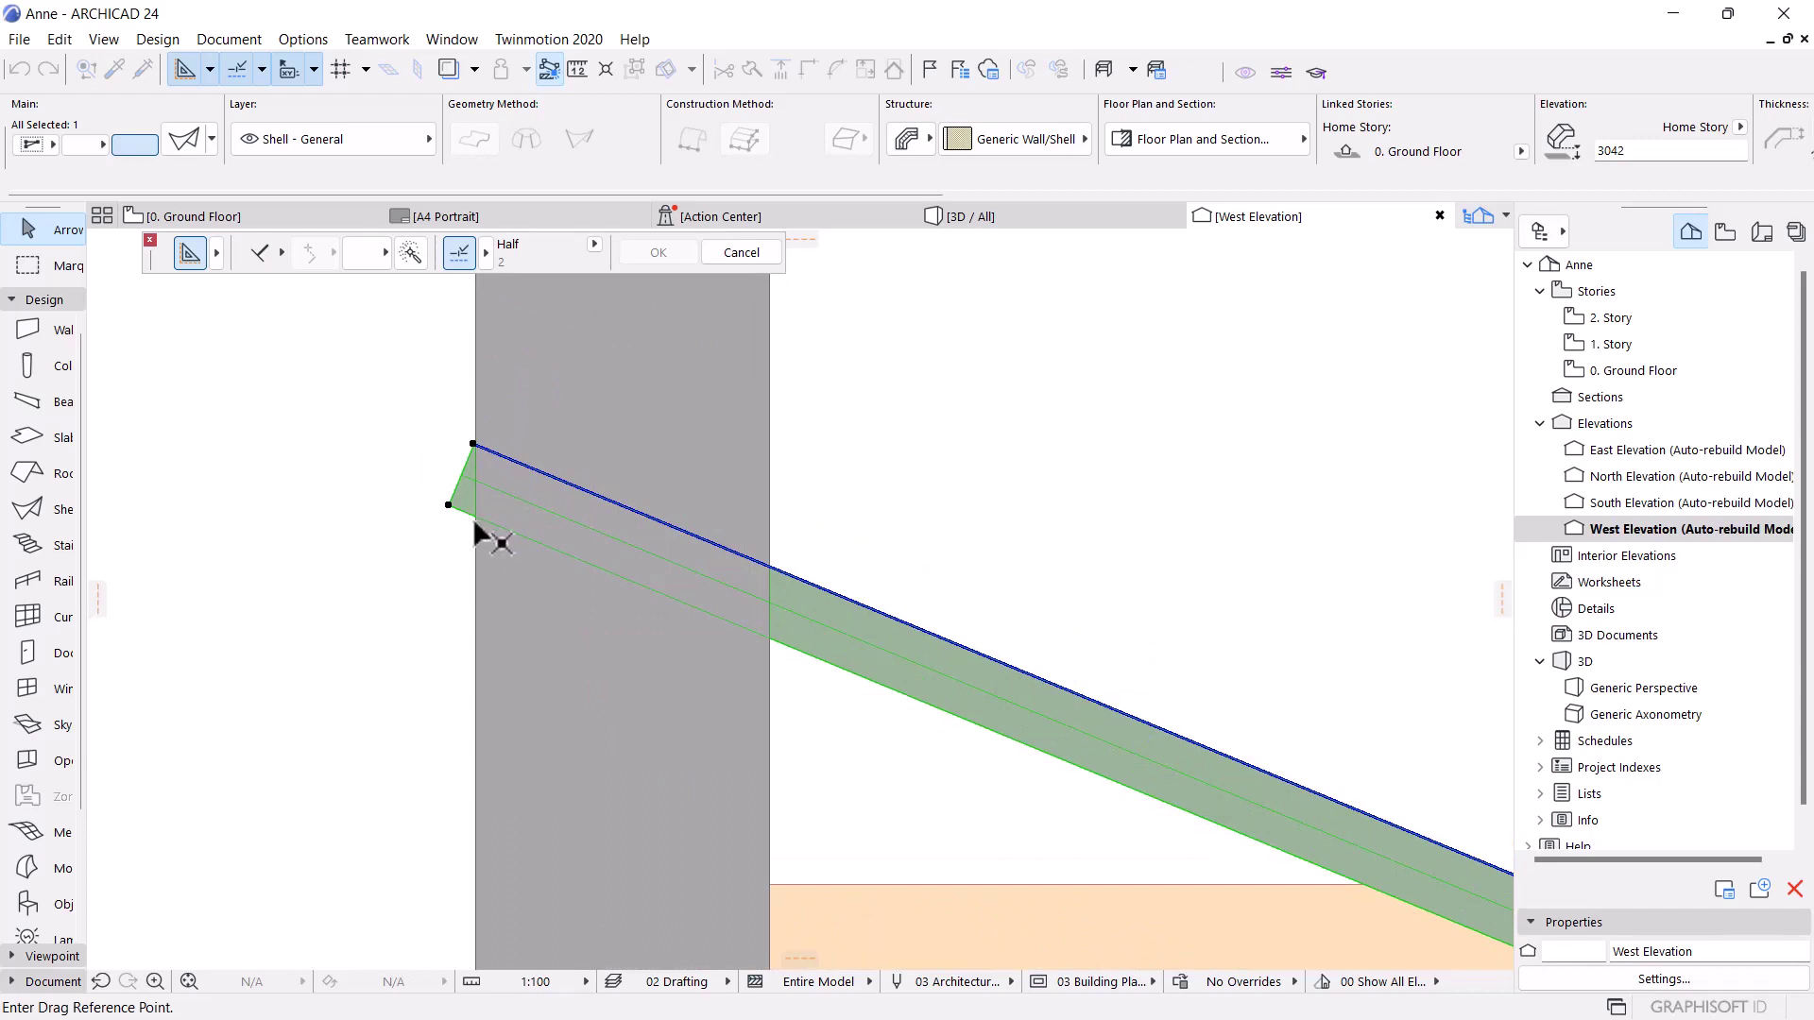
pyautogui.click(475, 523)
pyautogui.scroll(-3, 478, 473)
pyautogui.scroll(3, 472, 437)
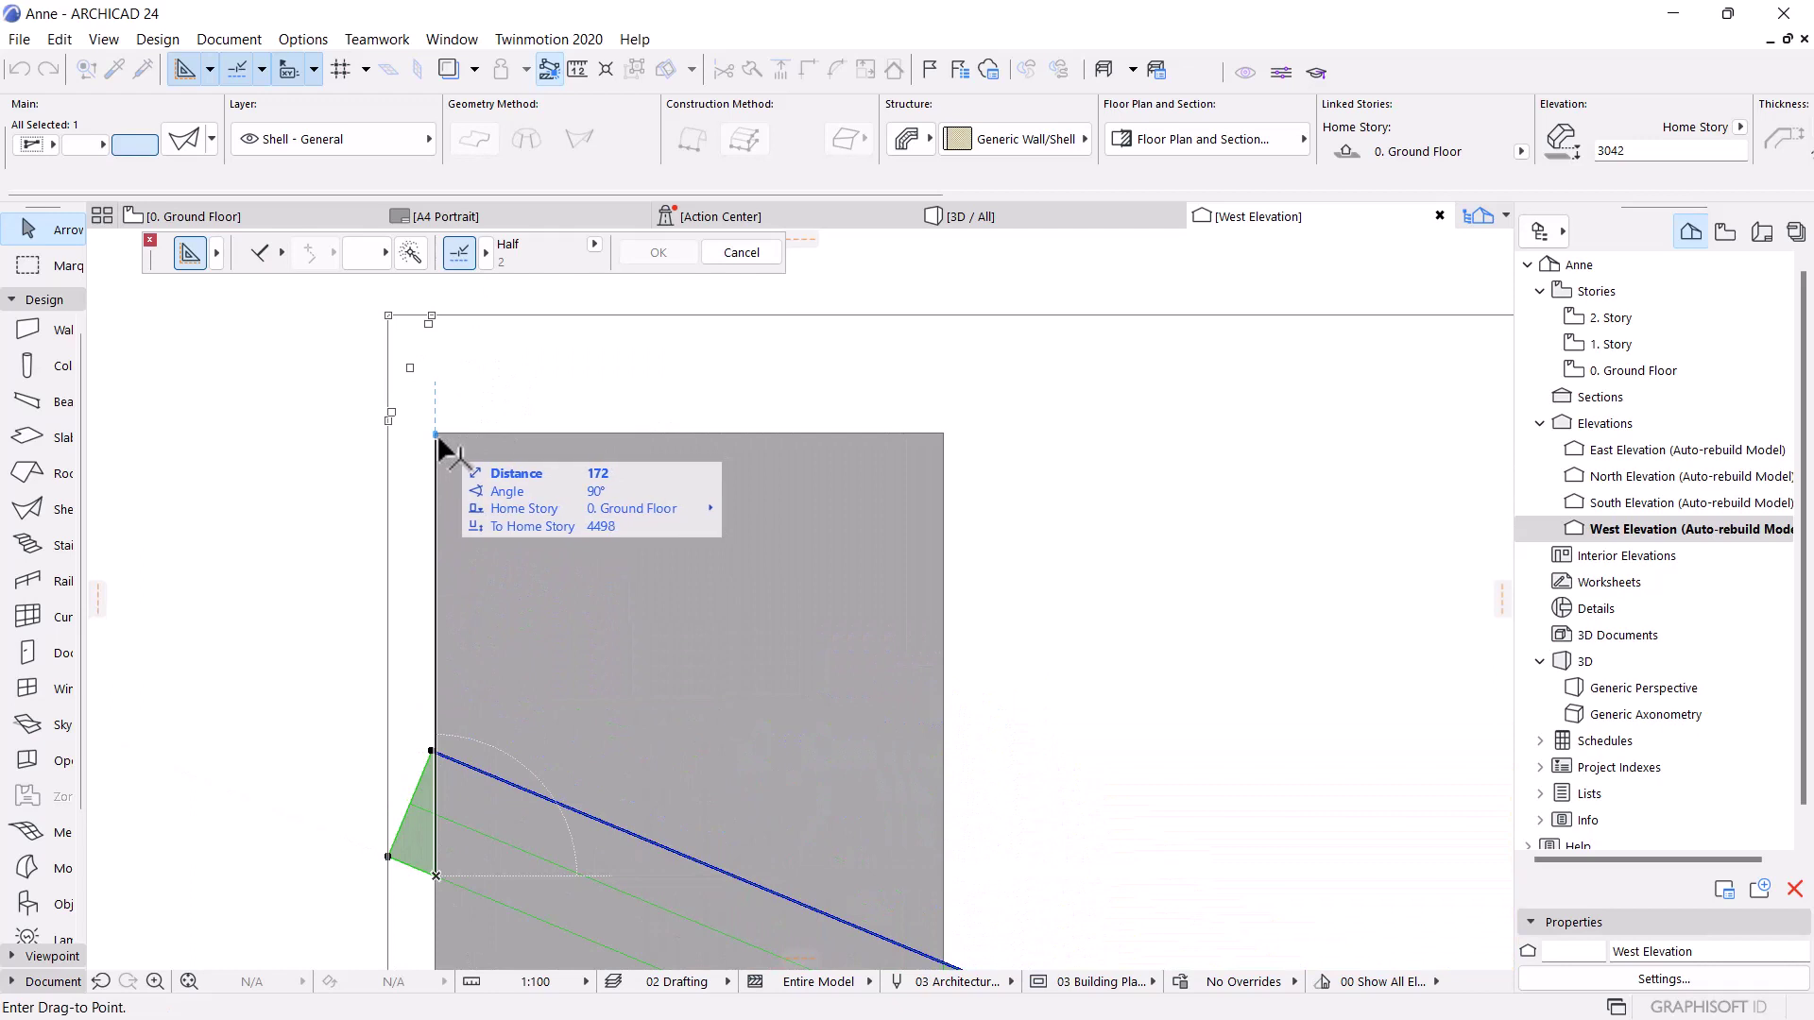
pyautogui.click(436, 434)
pyautogui.scroll(-3, 462, 510)
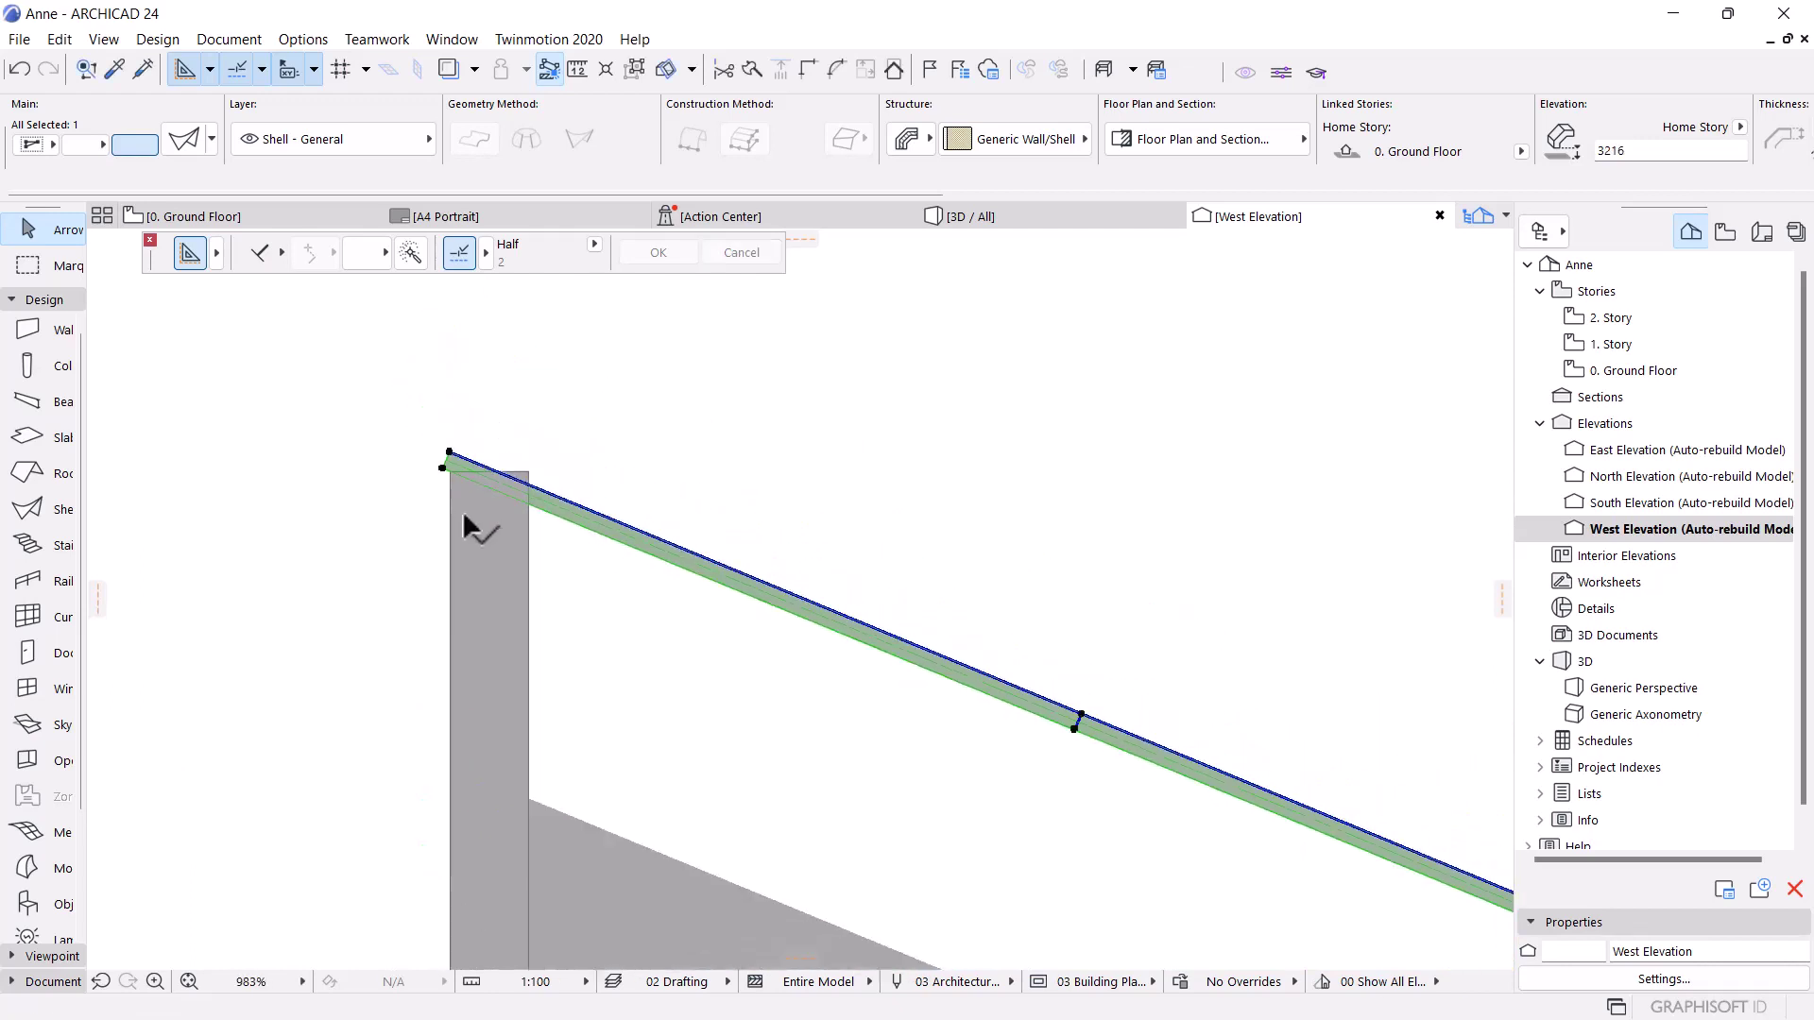
# Shorten the shell's upper end to the inner face of the tall wall, for an extrusion length of about 3266
pyautogui.scroll(3, 500, 522)
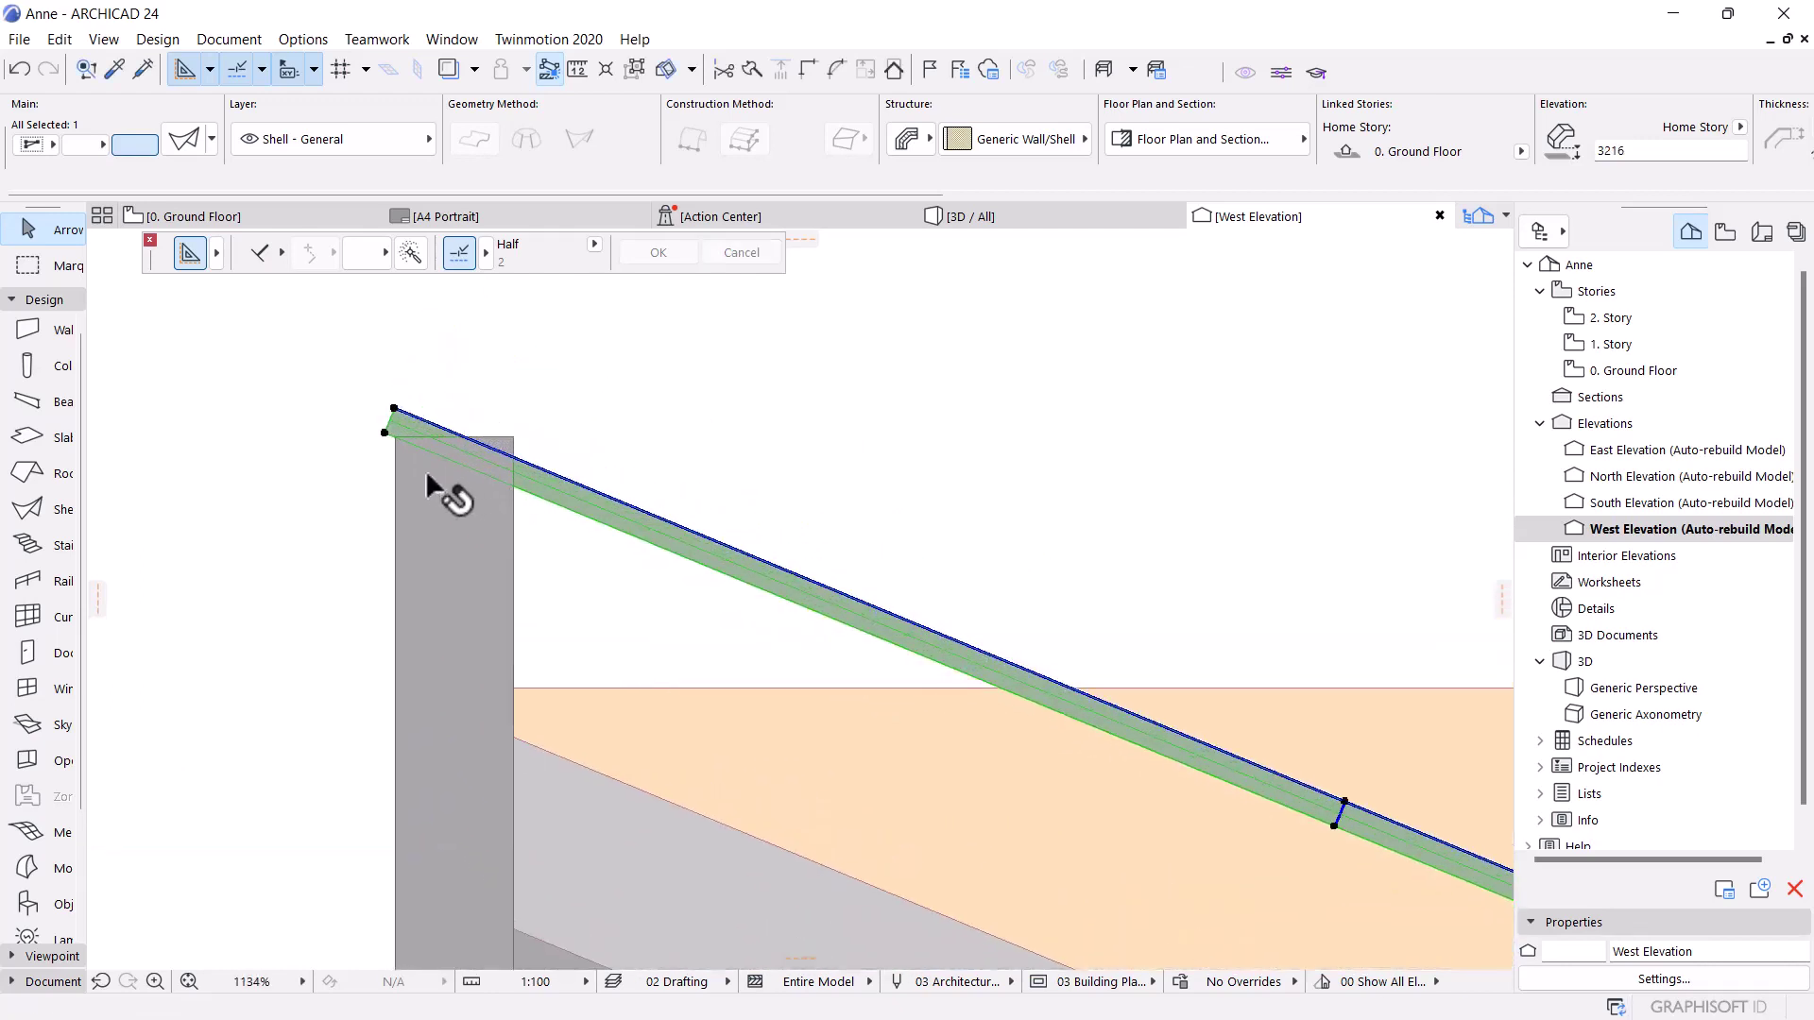
pyautogui.scroll(3, 424, 446)
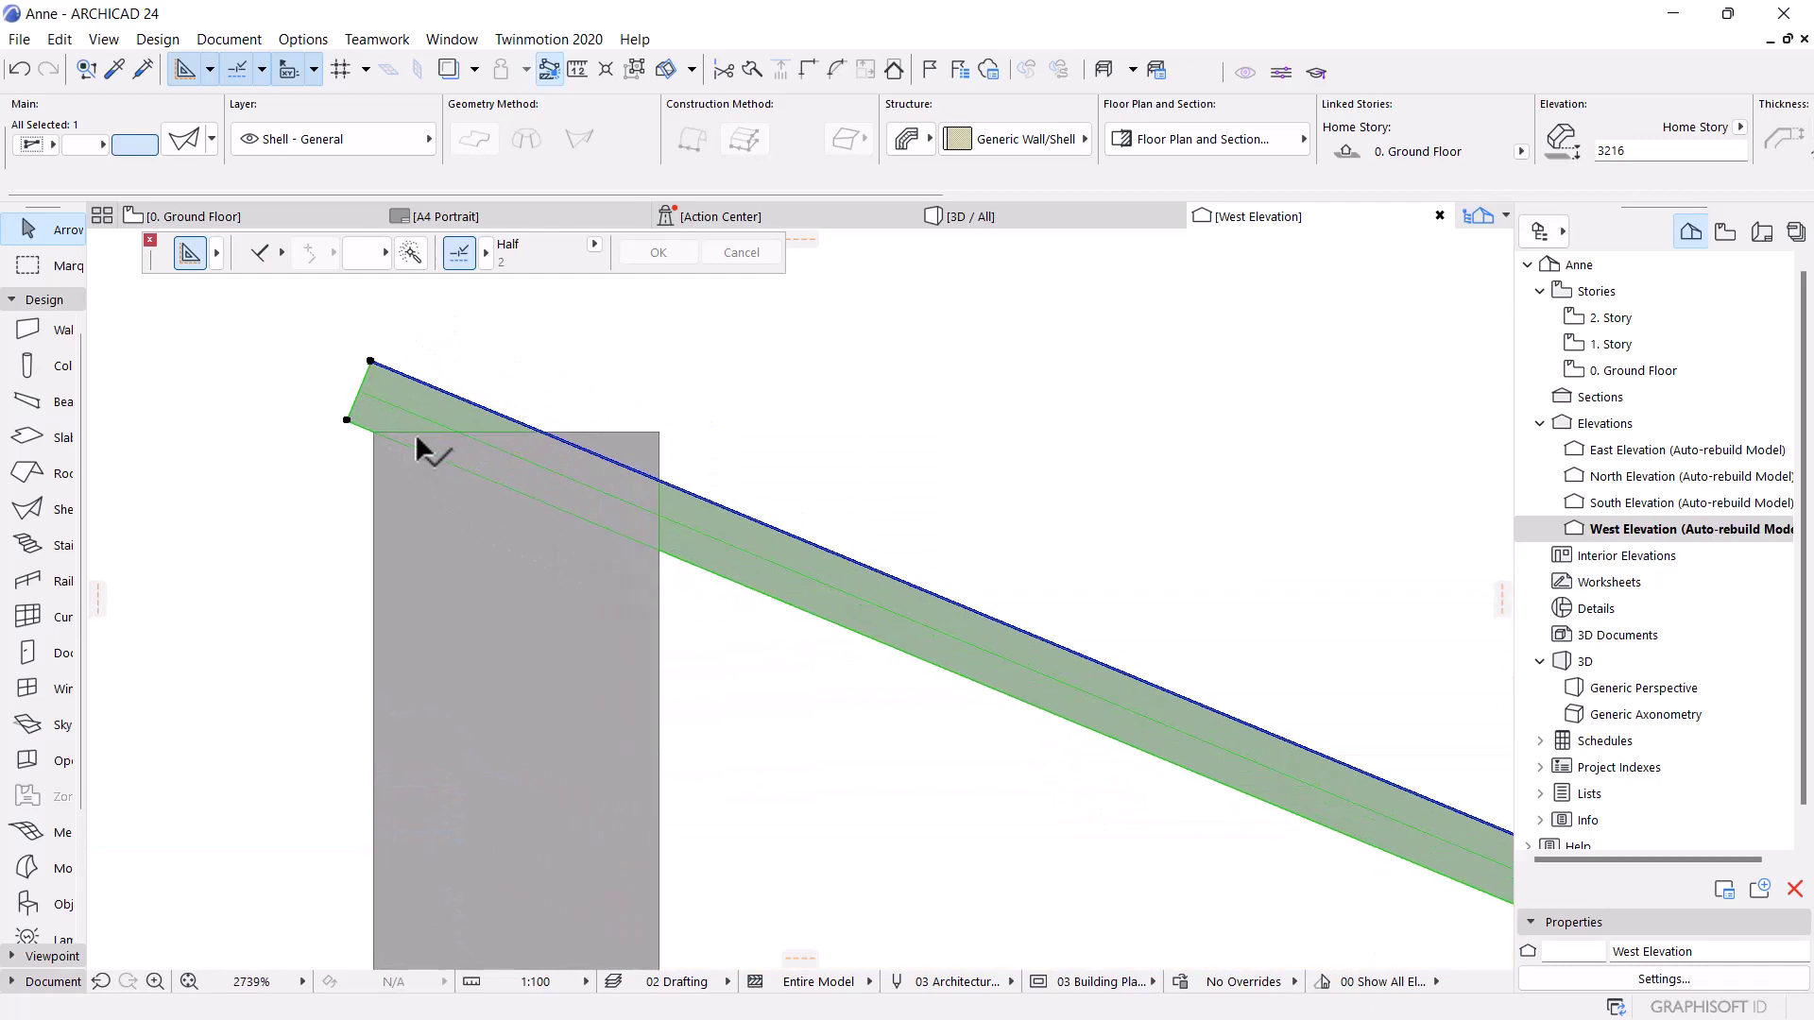
pyautogui.click(372, 362)
pyautogui.scroll(-3, 491, 401)
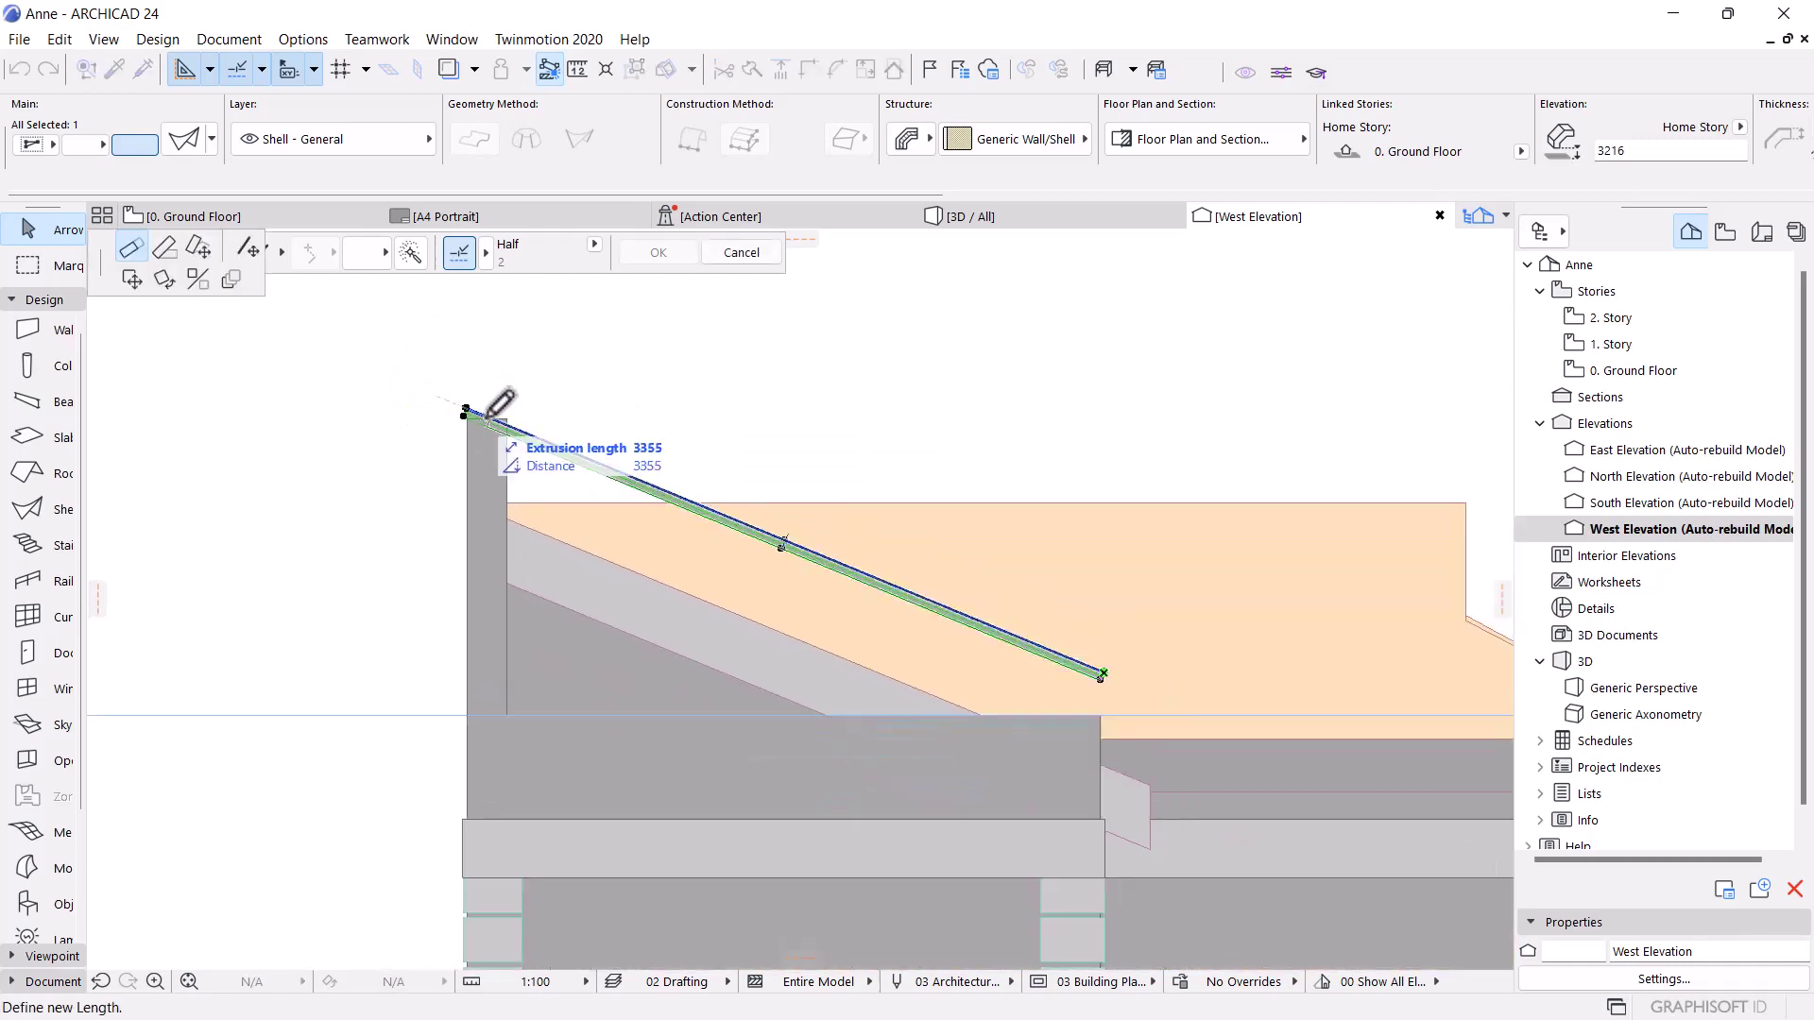
pyautogui.scroll(3, 505, 405)
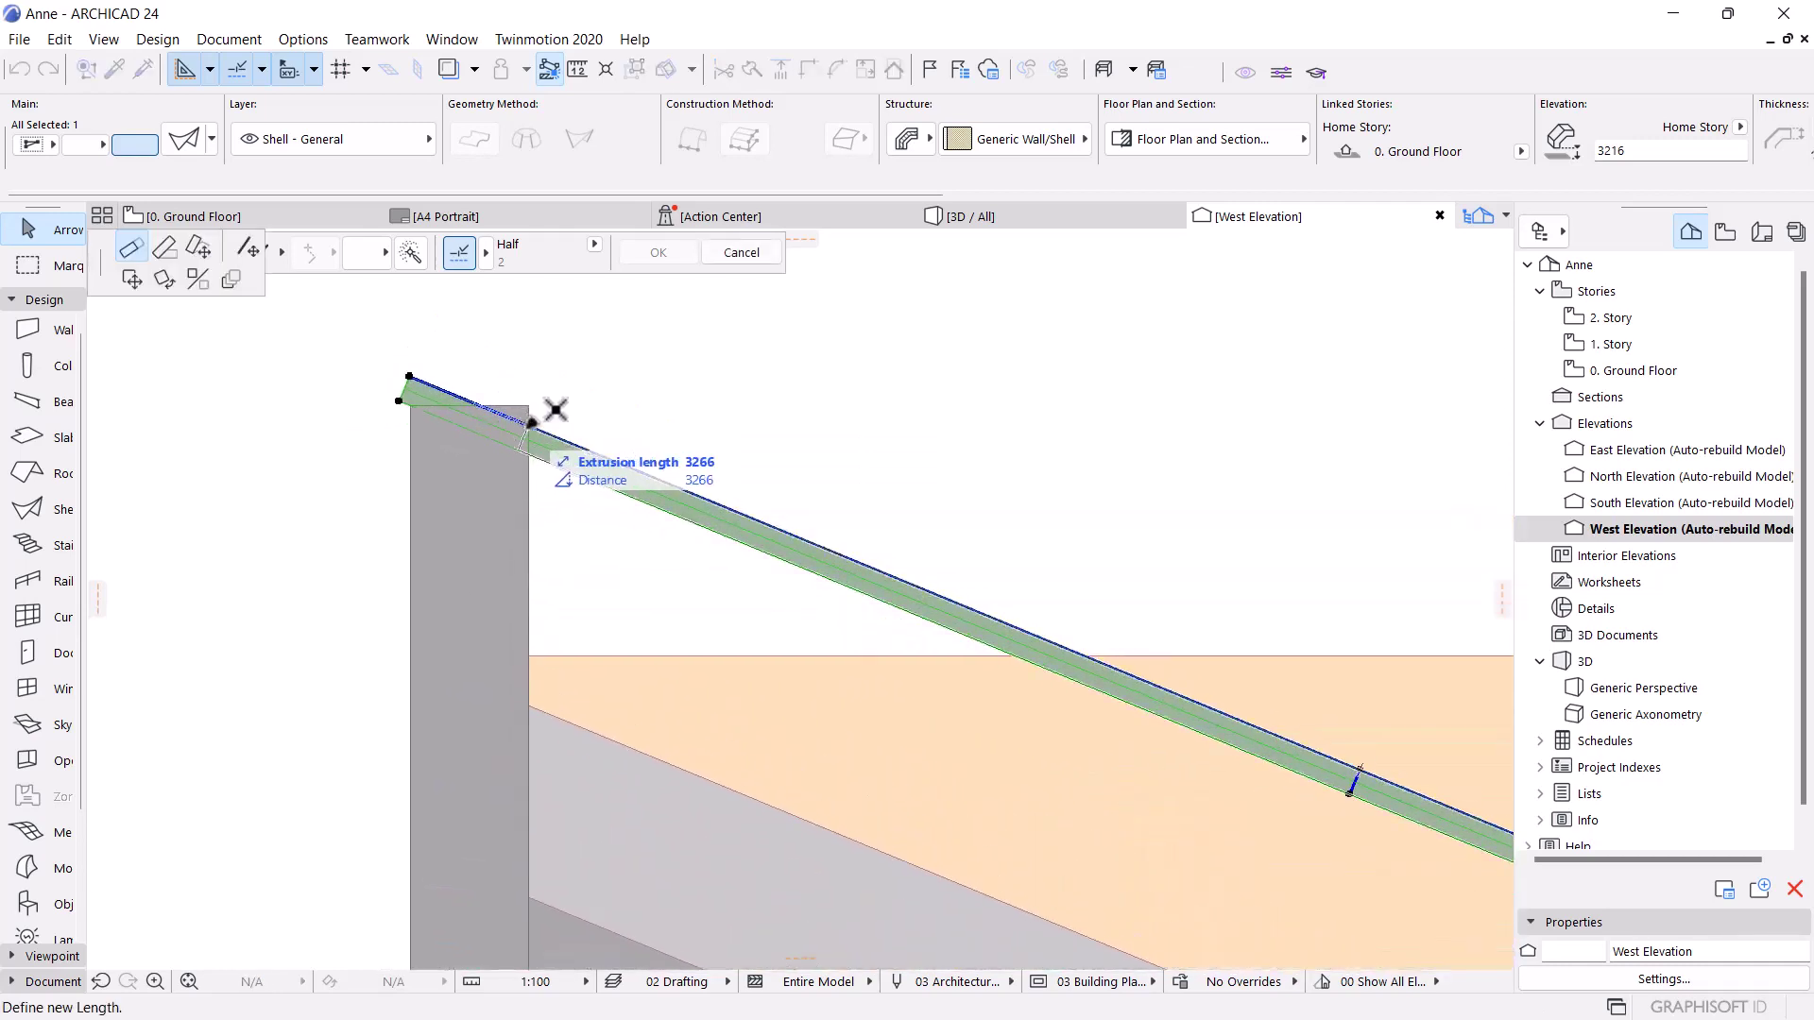
pyautogui.scroll(-6, 539, 423)
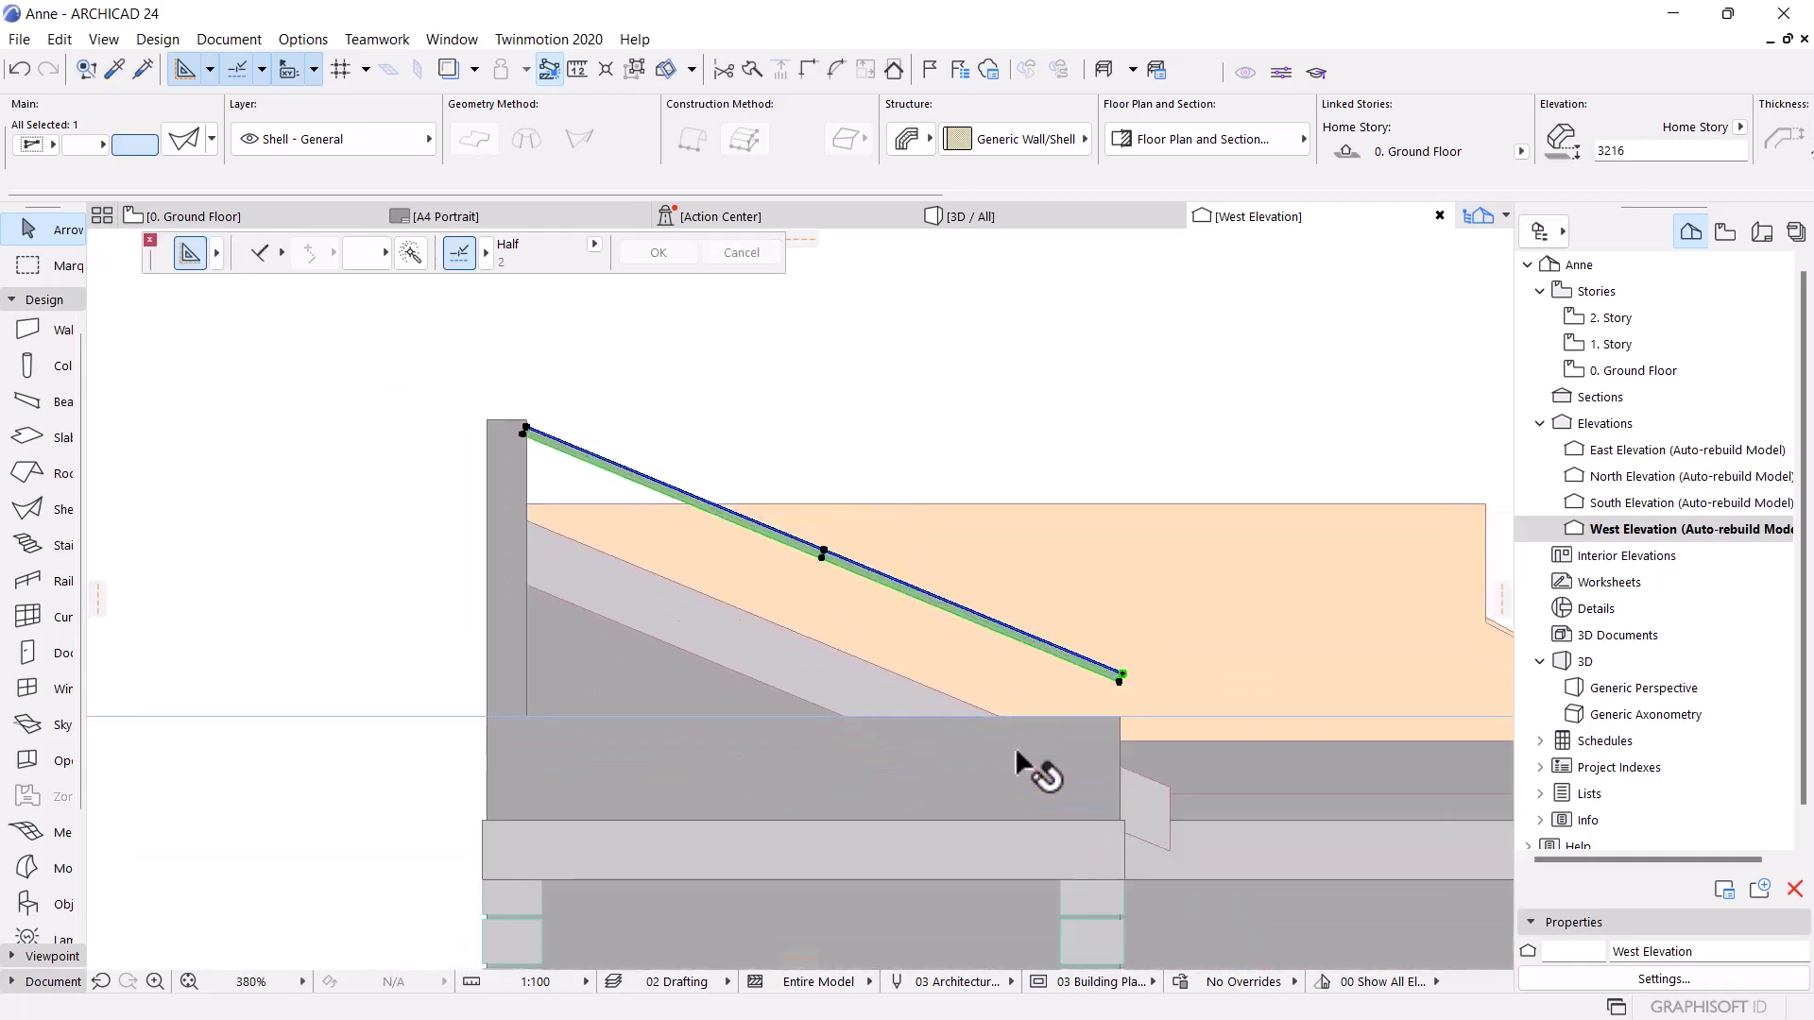
# Raise the side wall's top to a height of 4500, level with the tall wall, and examine it in the 3D view
pyautogui.click(706, 764)
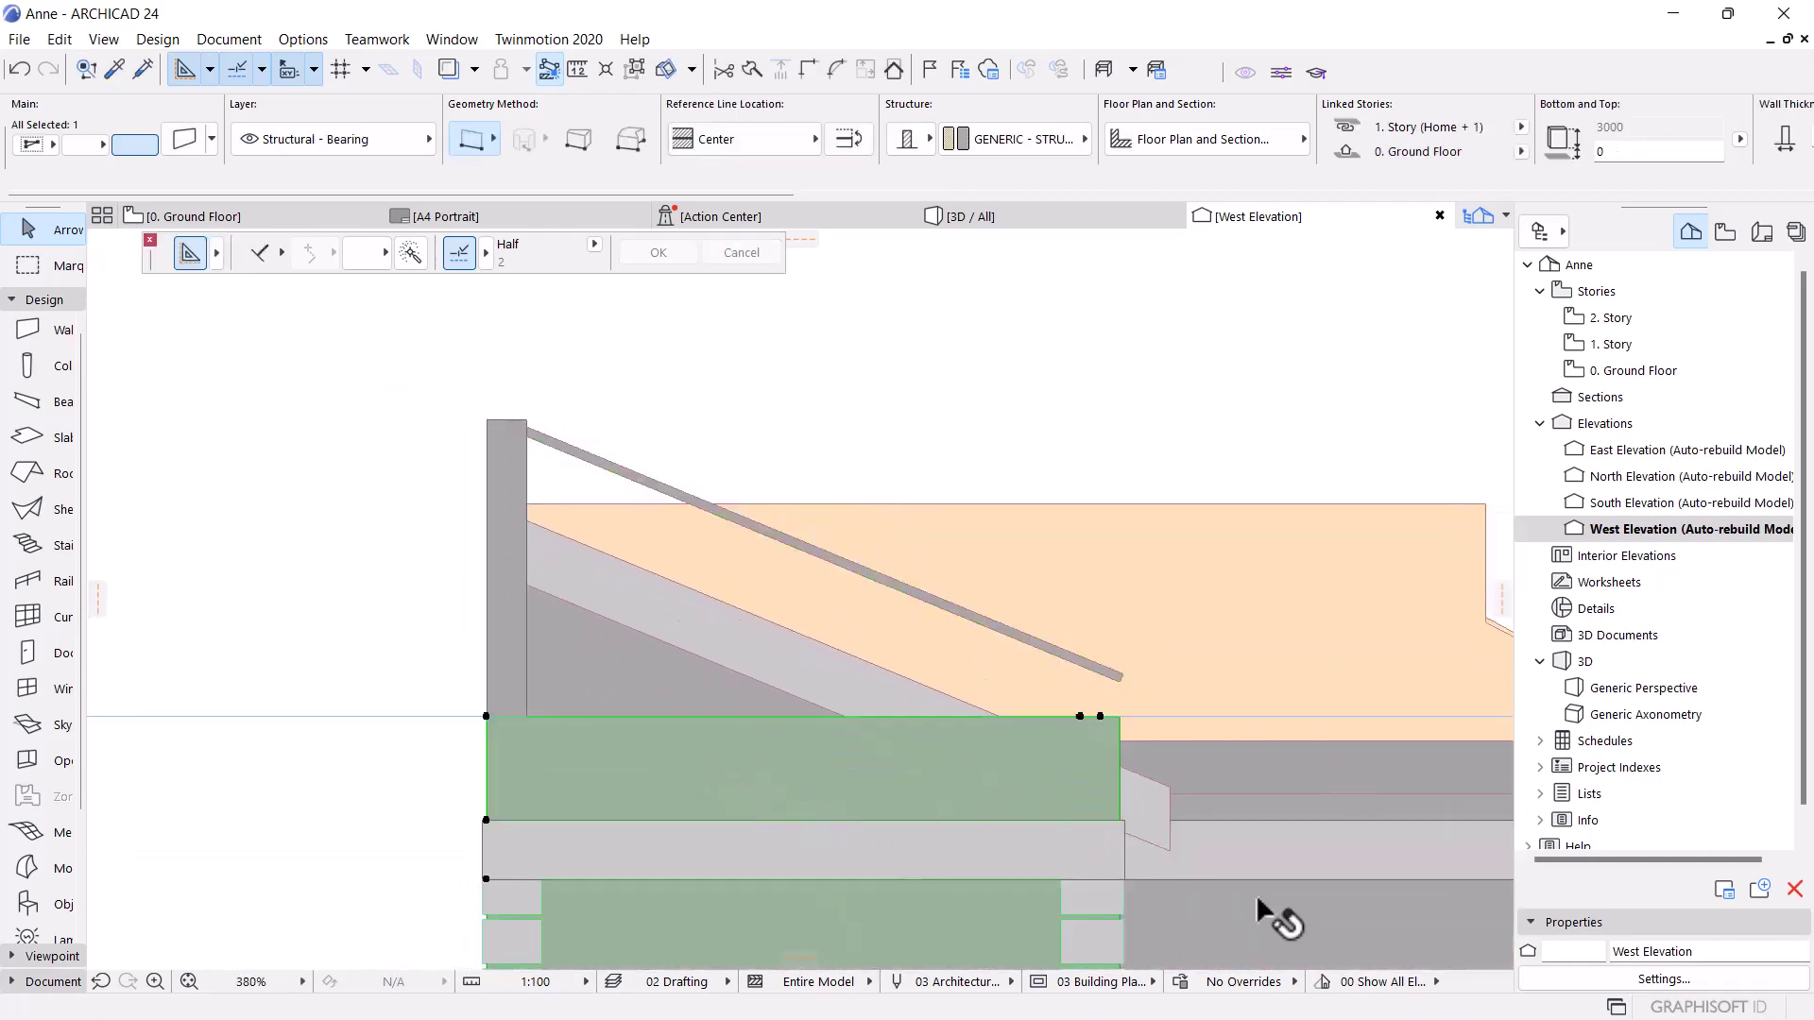
pyautogui.click(1097, 715)
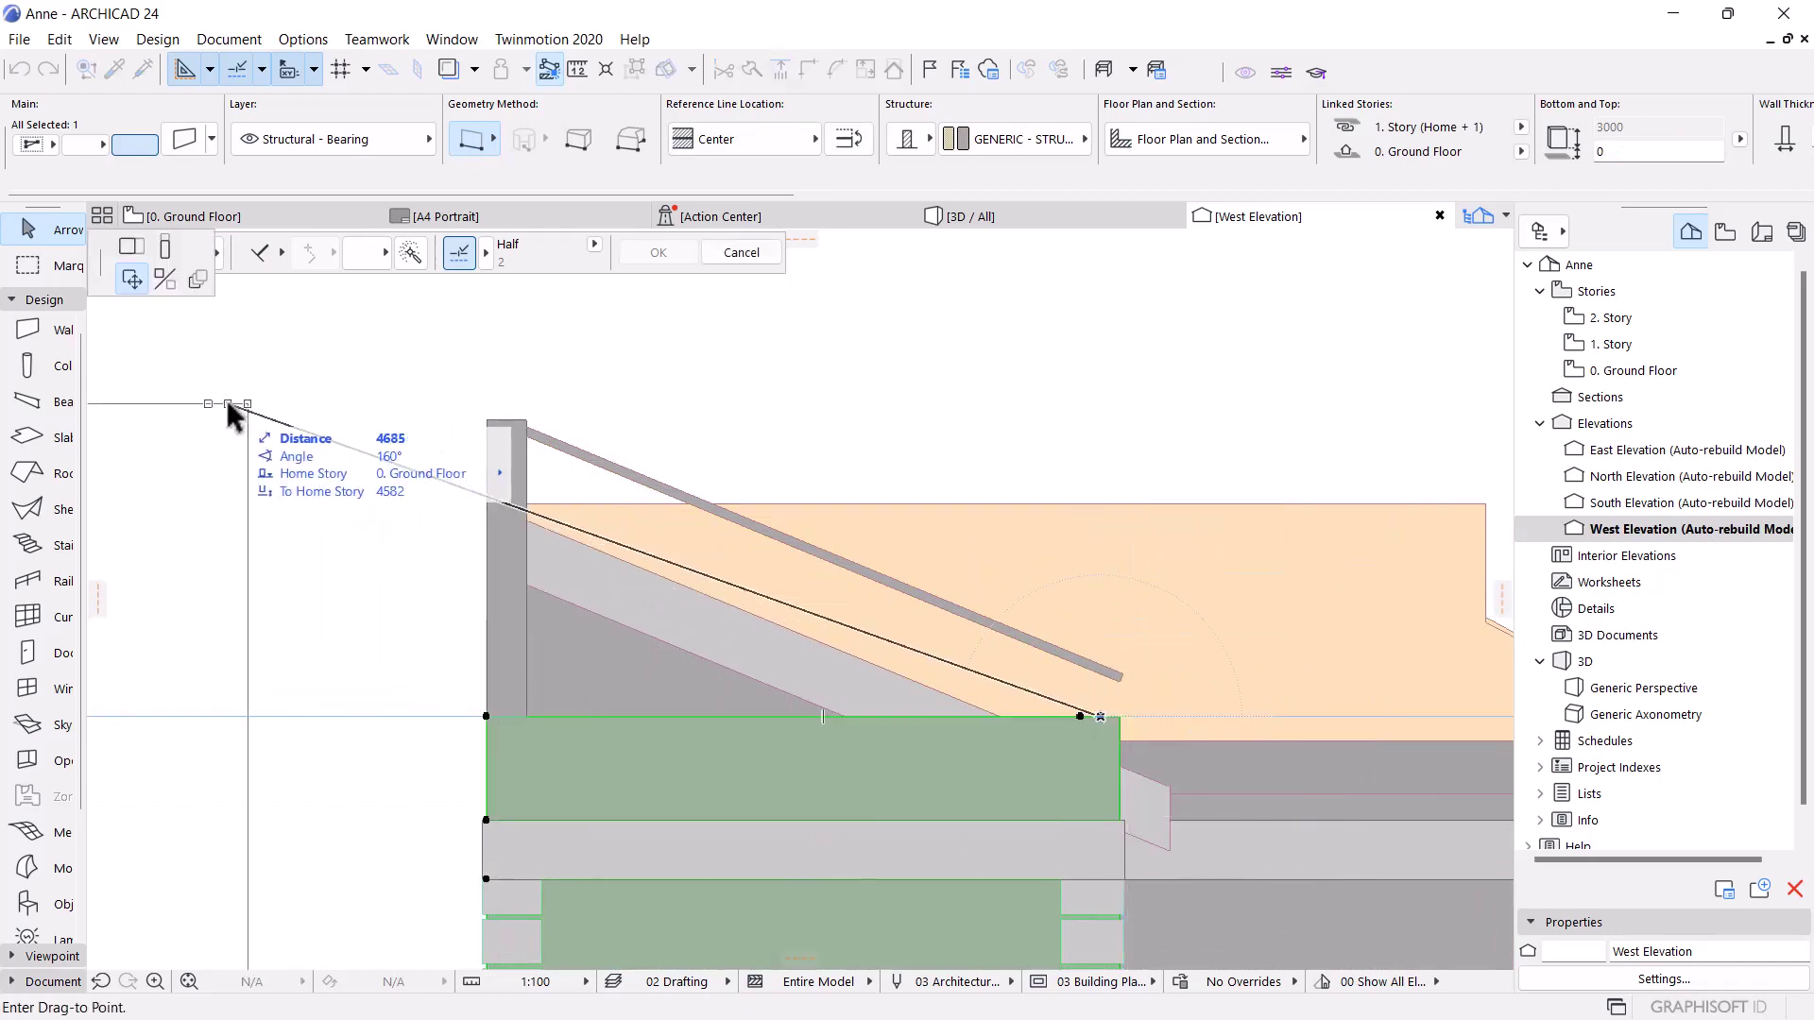
pyautogui.click(172, 241)
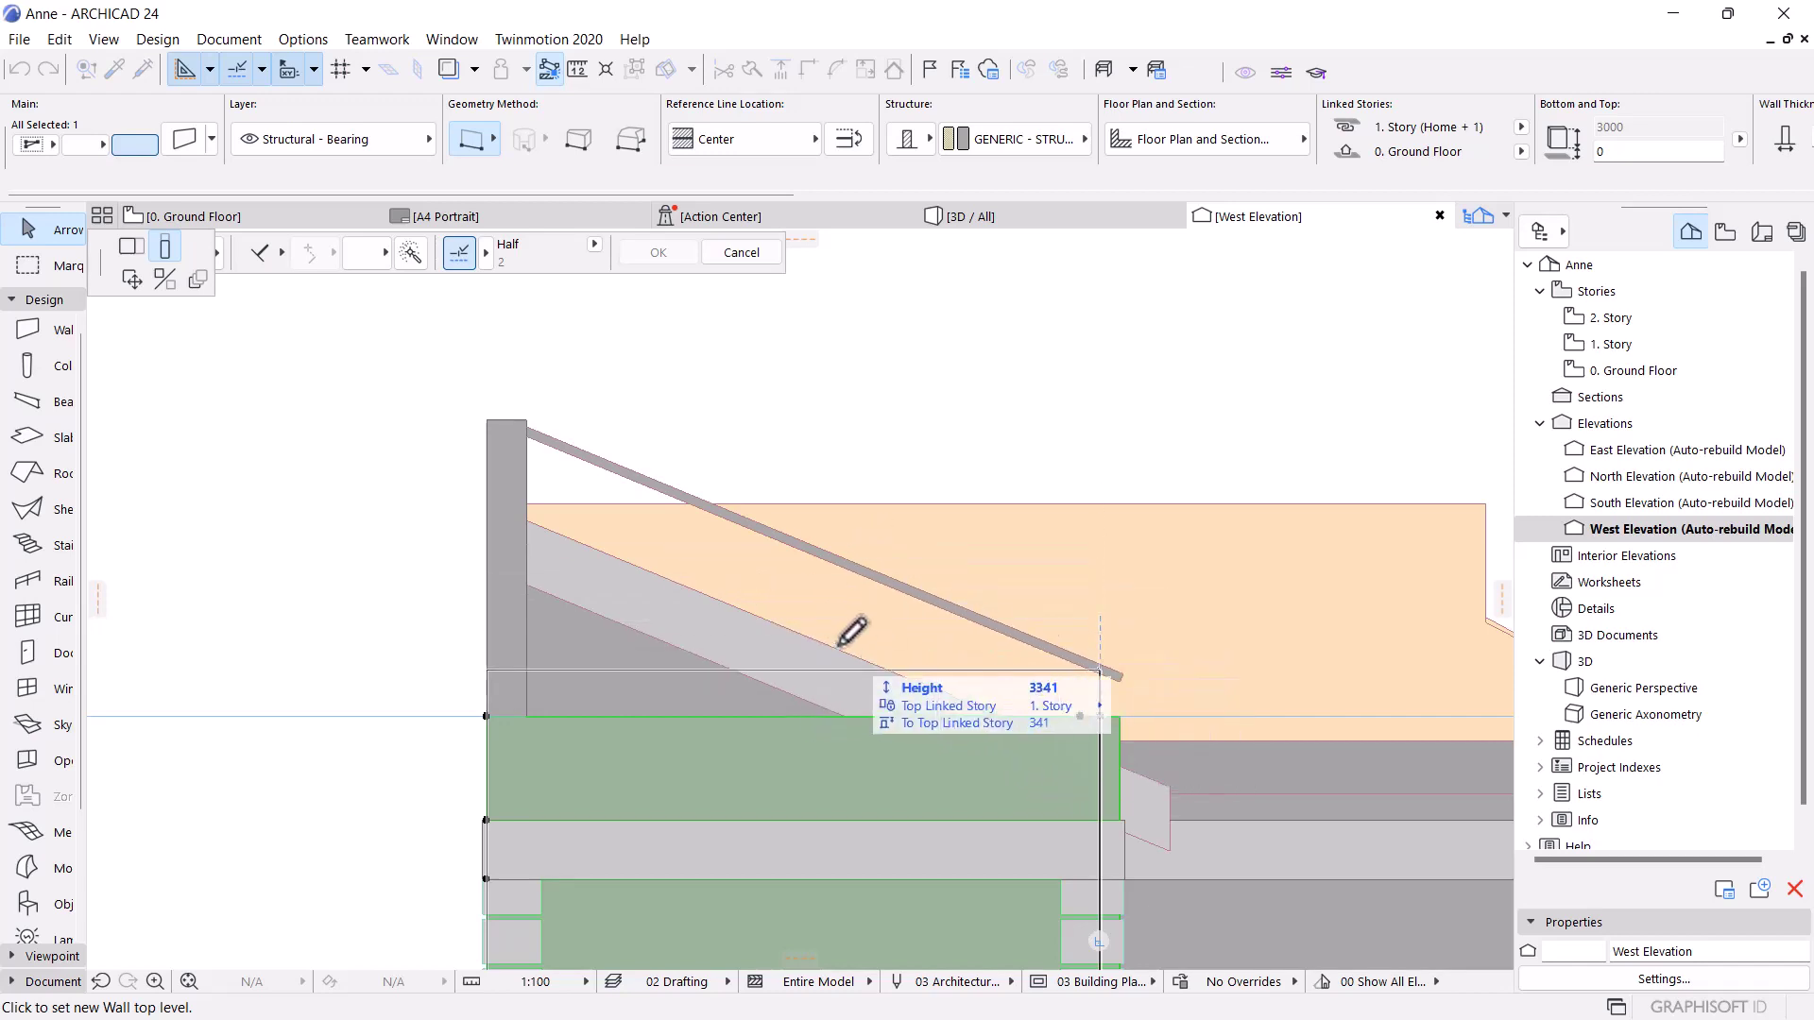
pyautogui.click(526, 423)
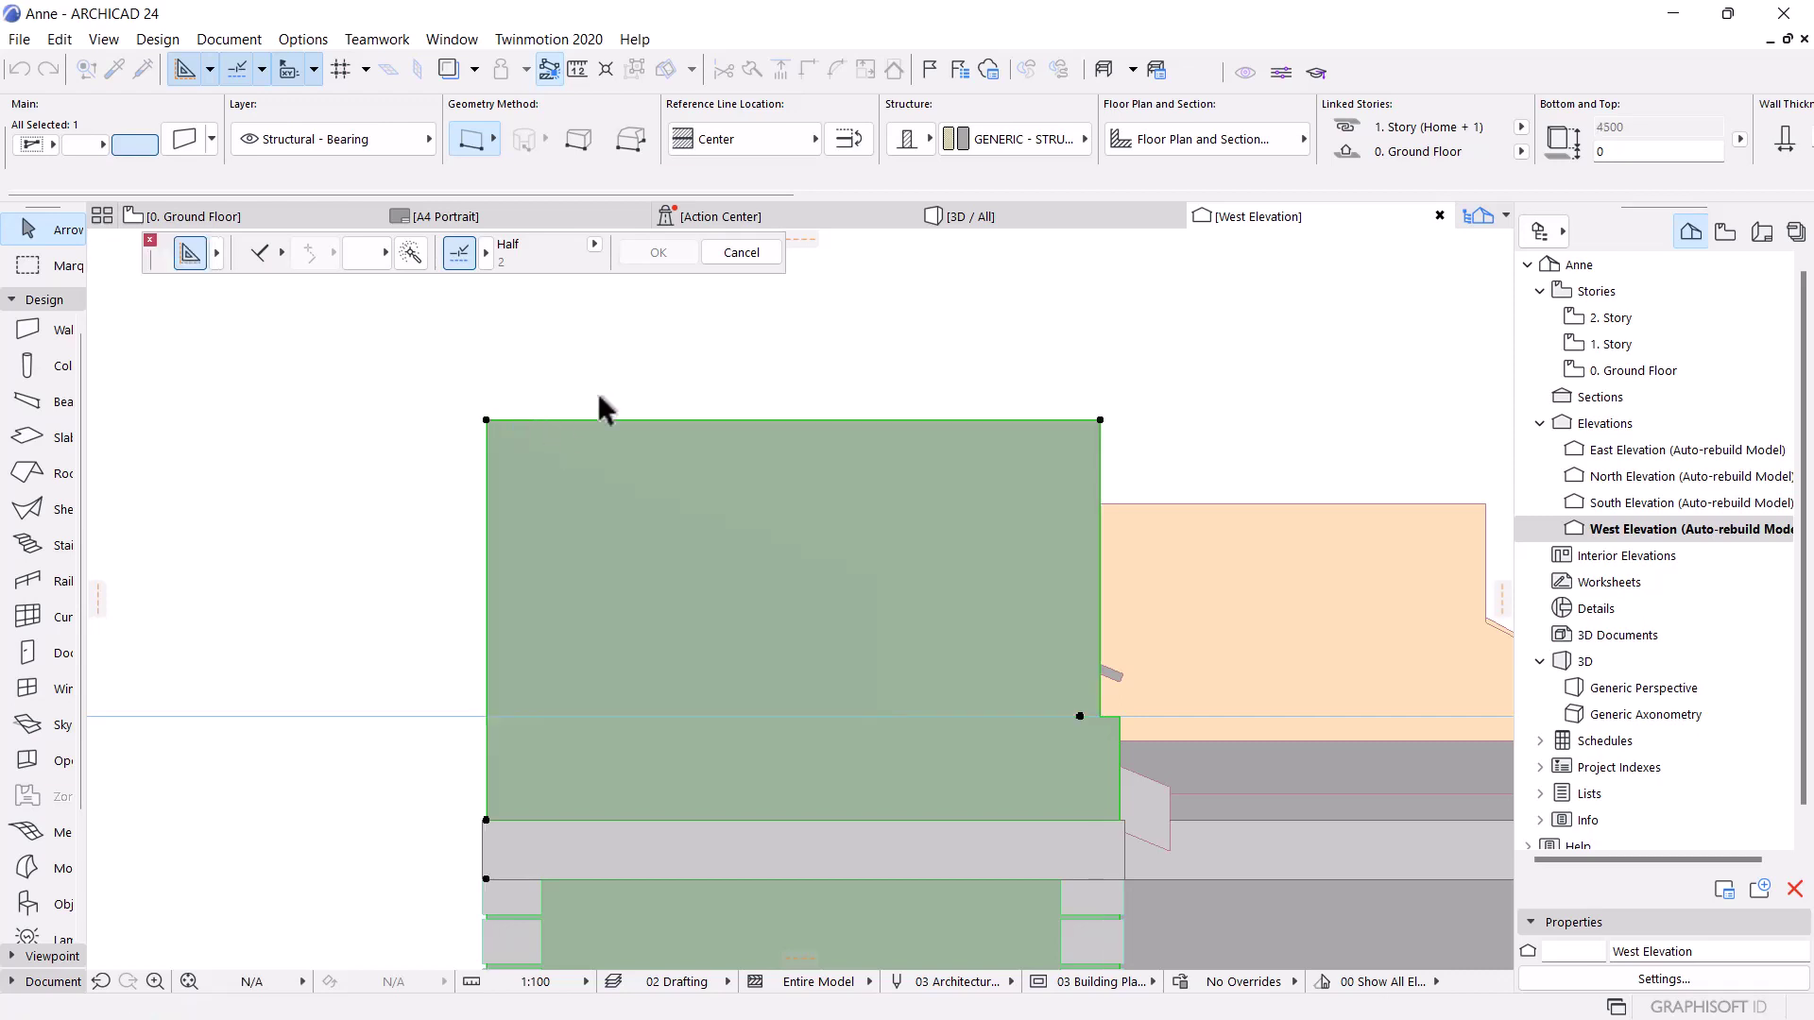
pyautogui.rightClick(705, 355)
pyautogui.click(954, 223)
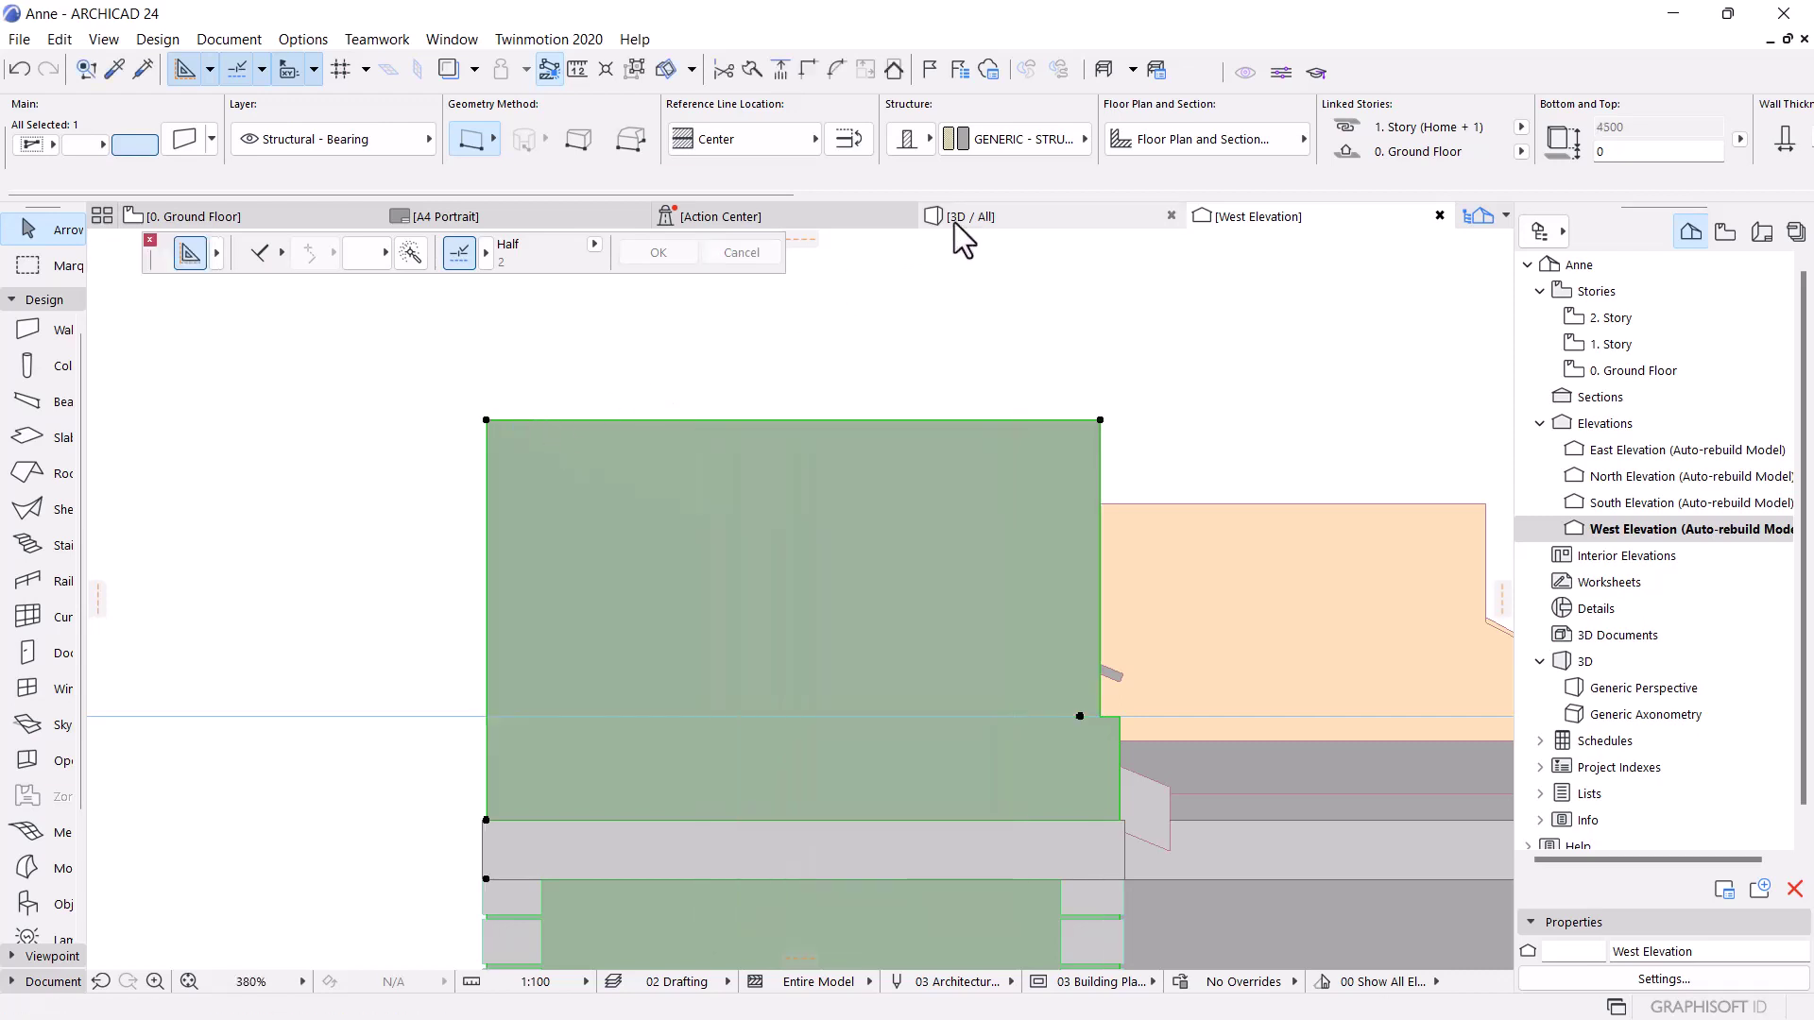
pyautogui.keyDown('shift'); pyautogui.moveTo(757, 555); pyautogui.dragTo(869, 547, button='middle'); pyautogui.keyUp('shift')
pyautogui.scroll(3, 708, 523)
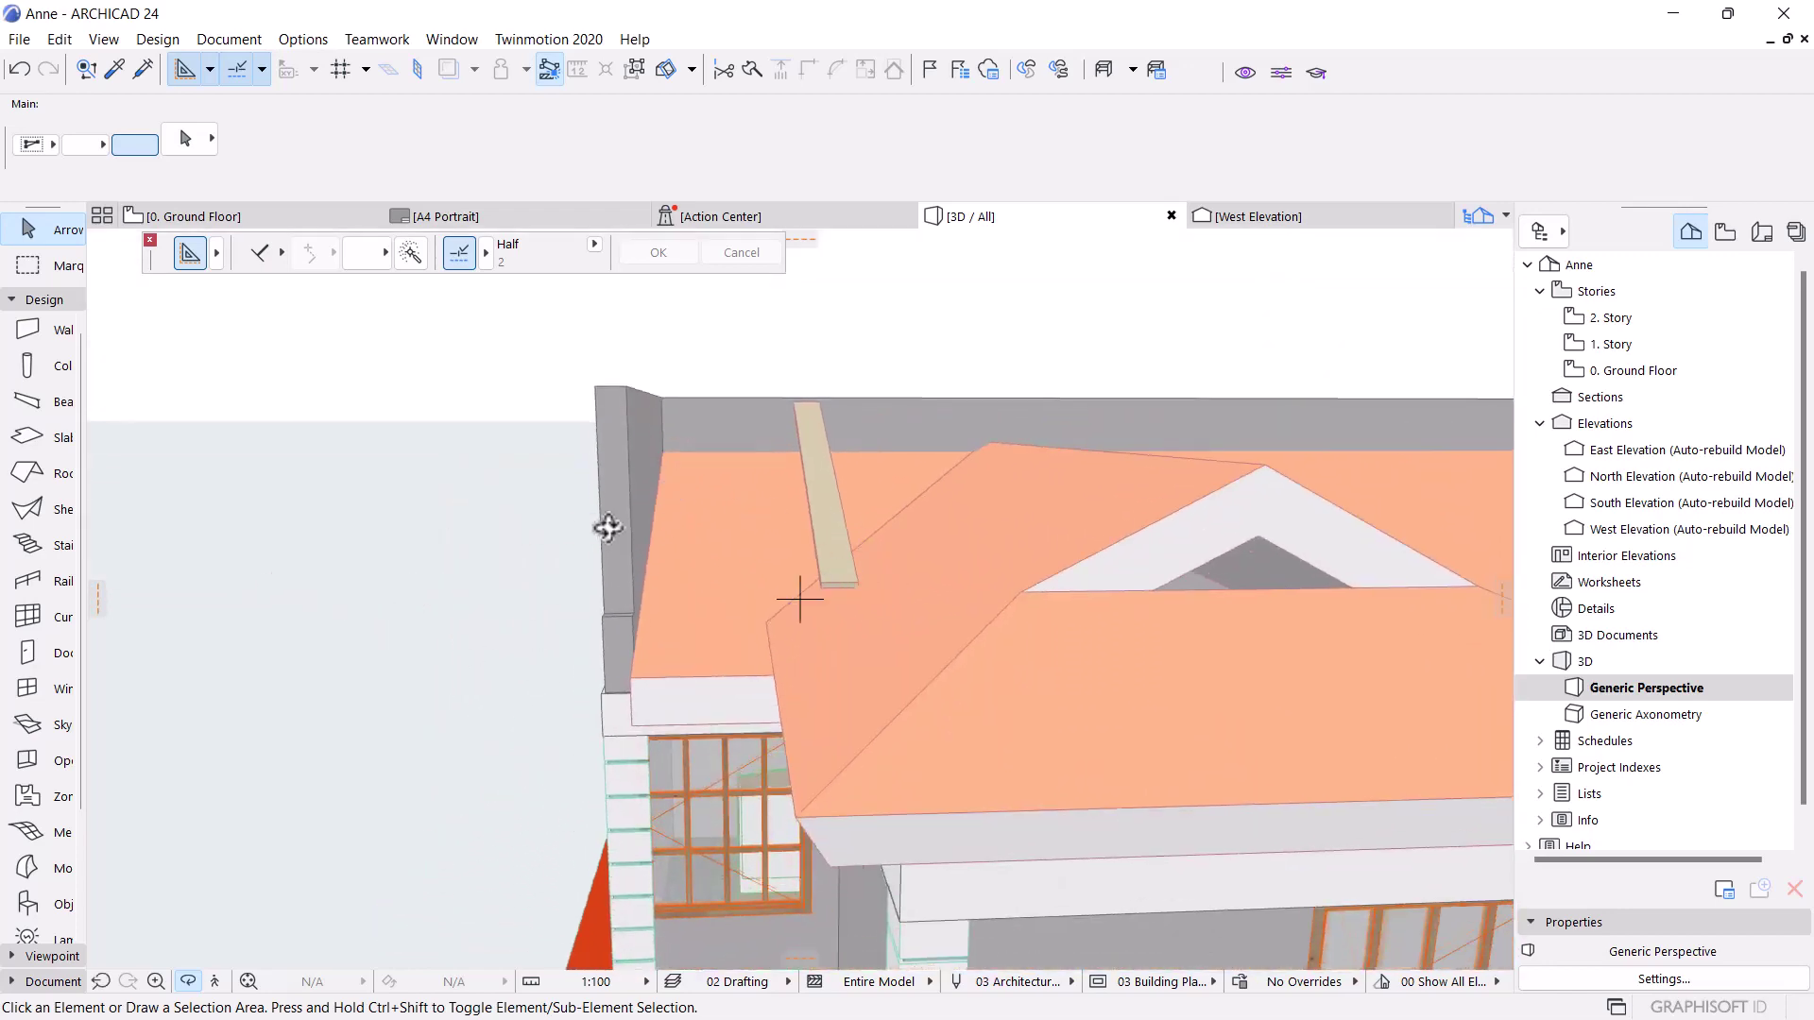
# On the 1. Story floor plan, move the shell by its lower end's midpoint onto the centre of the west side wall's end
pyautogui.click(236, 223)
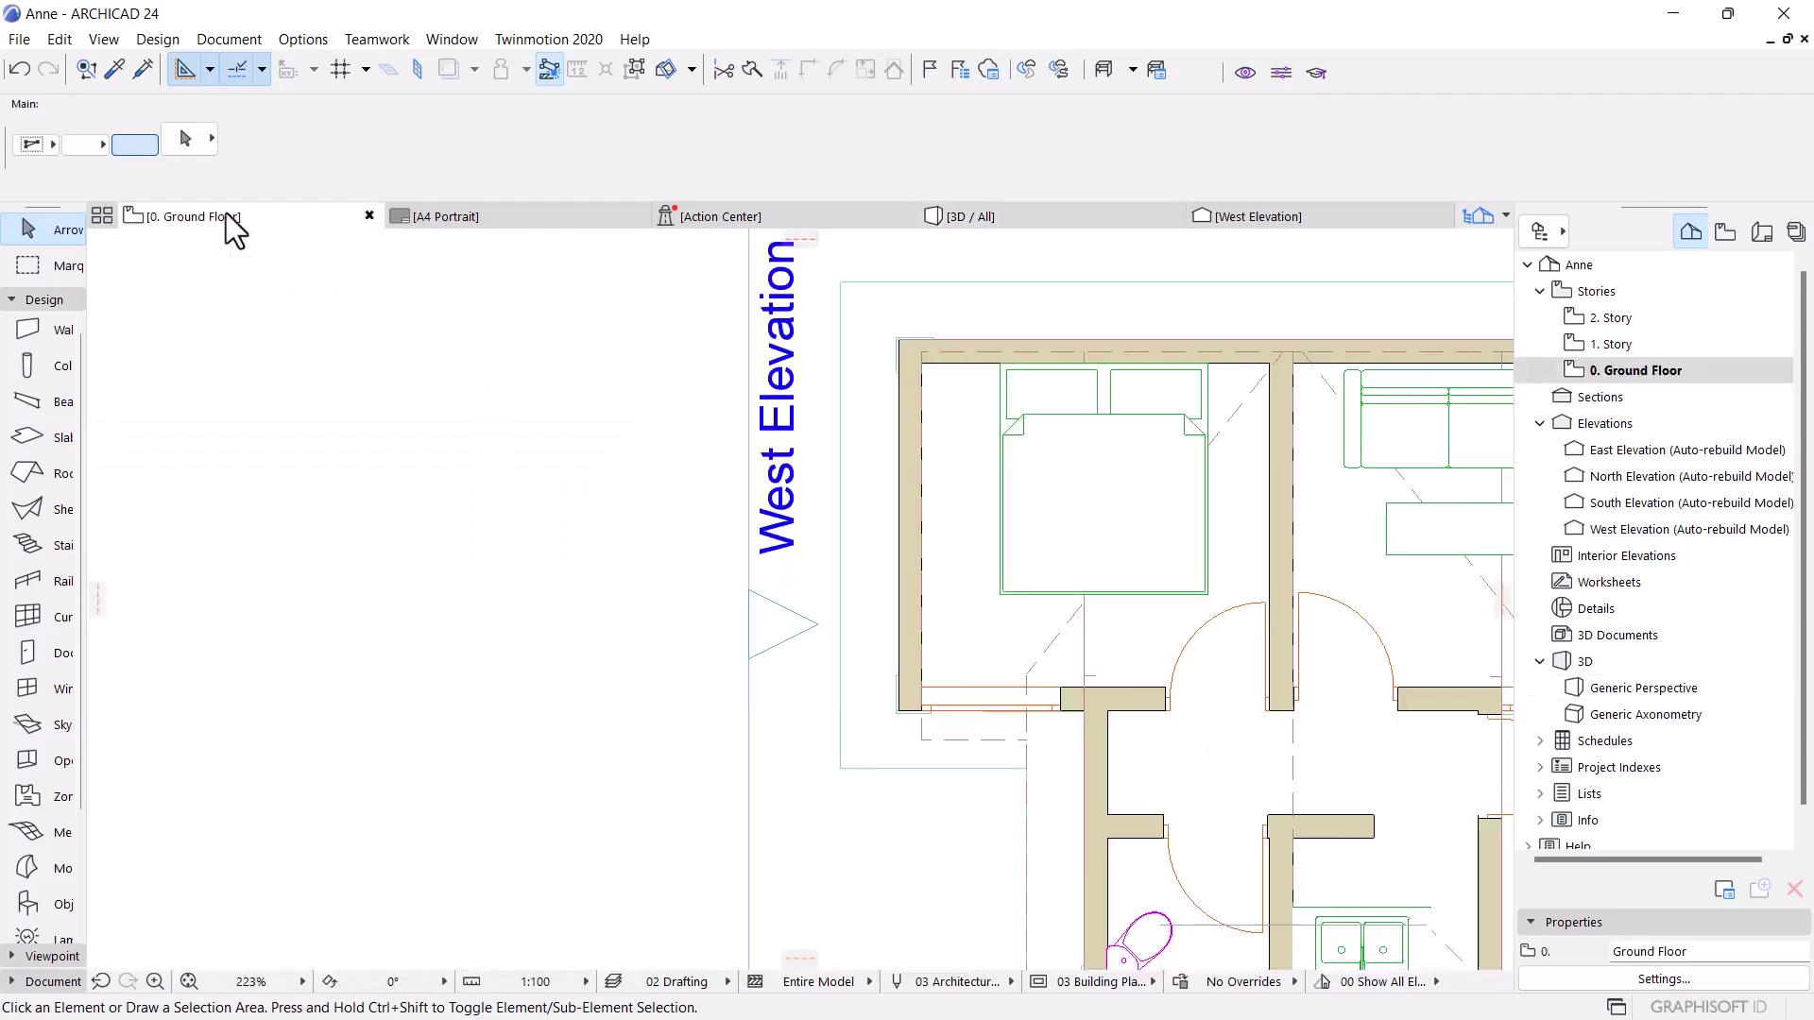
pyautogui.rightClick(235, 227)
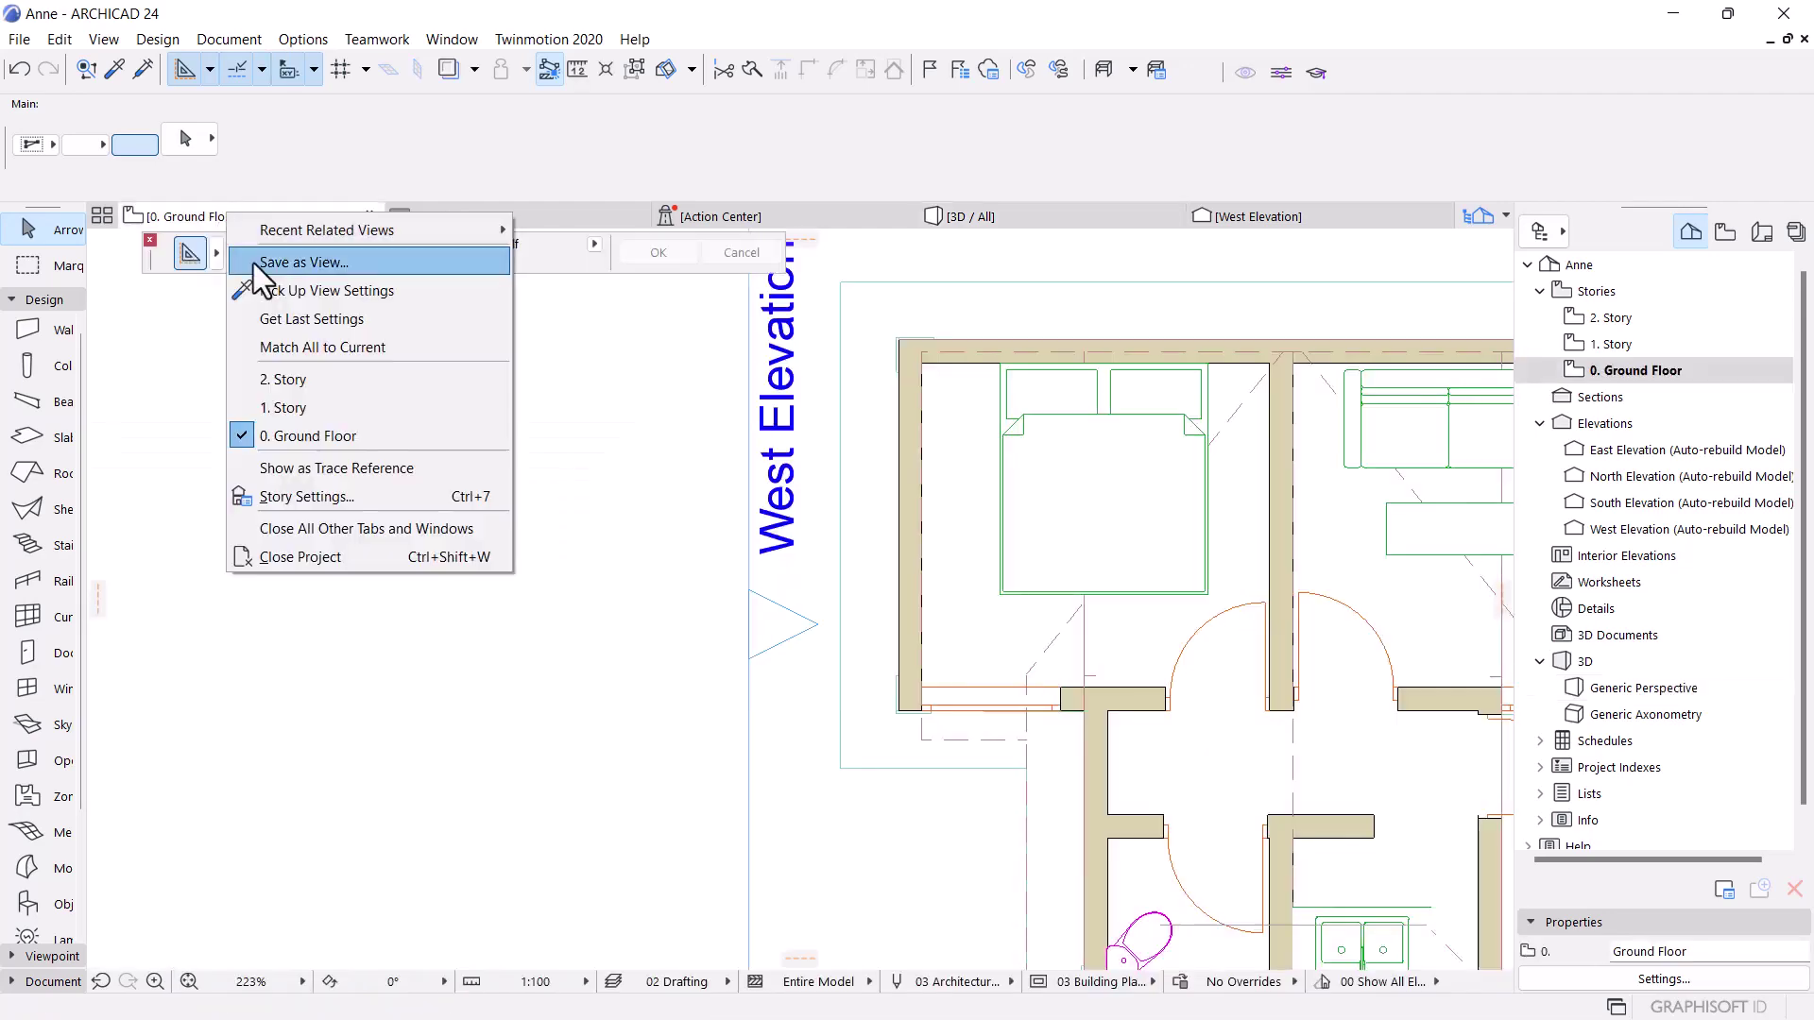
pyautogui.click(326, 404)
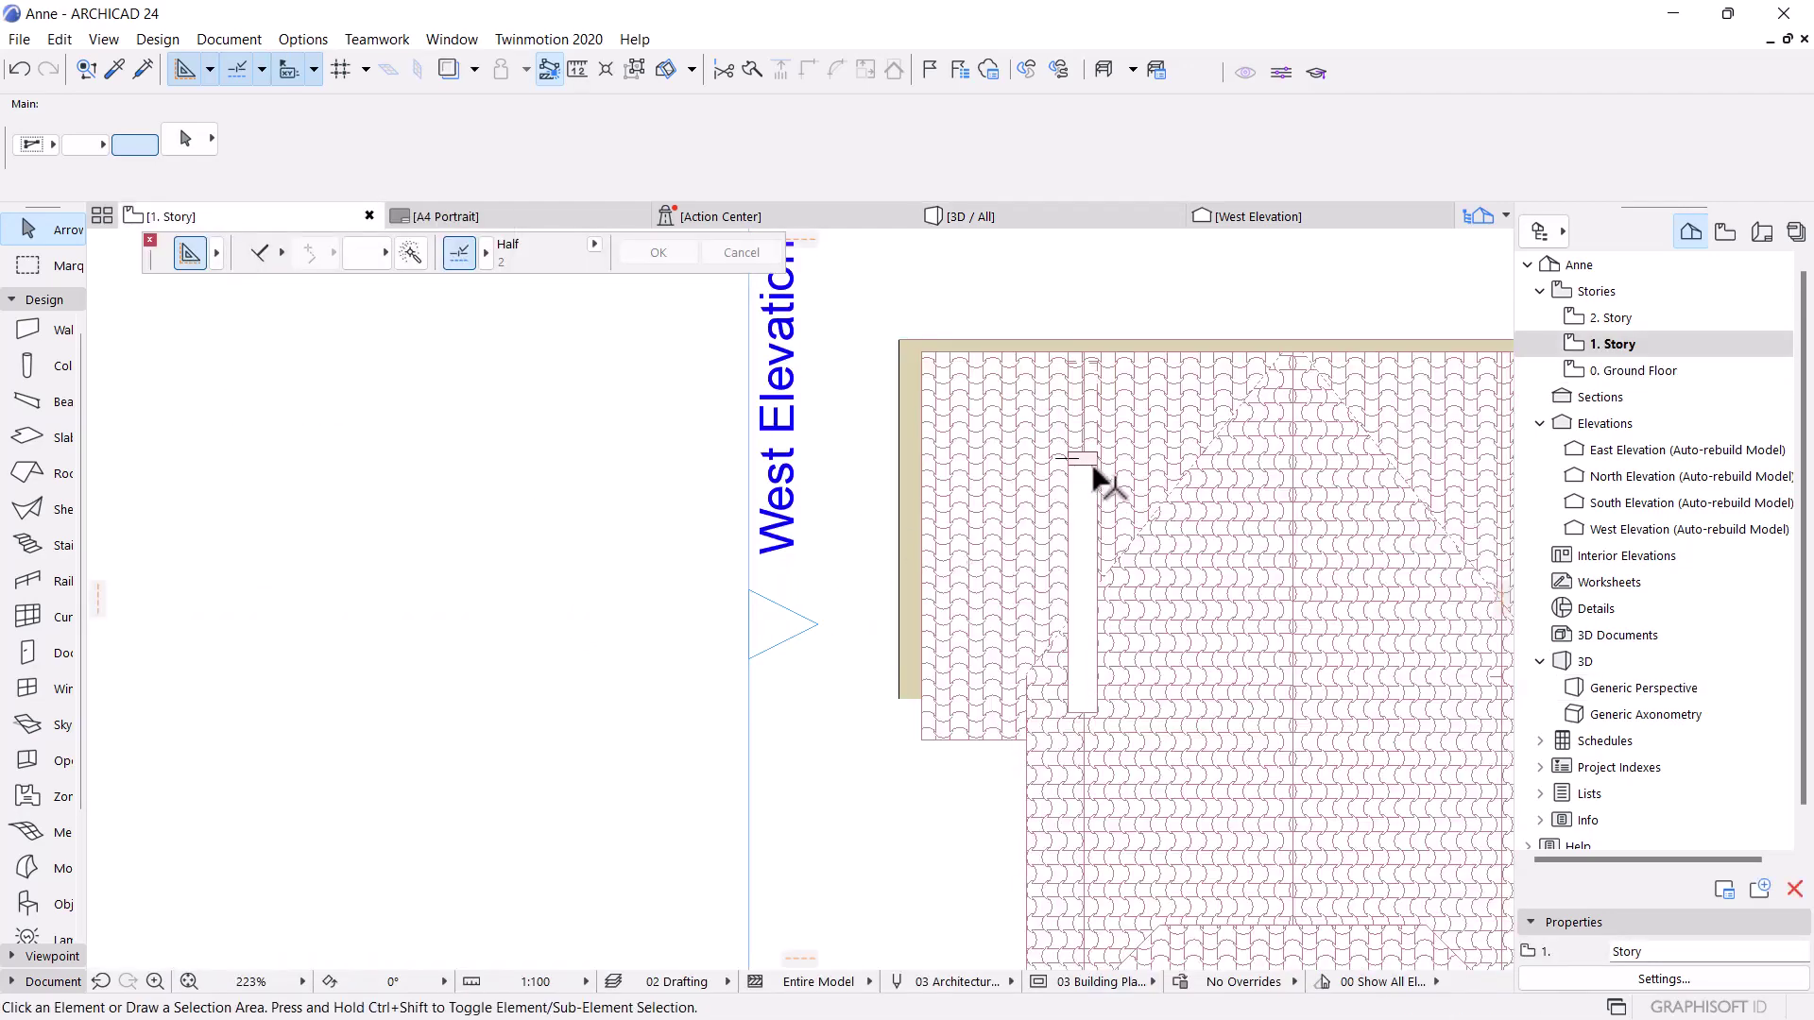
pyautogui.click(1081, 585)
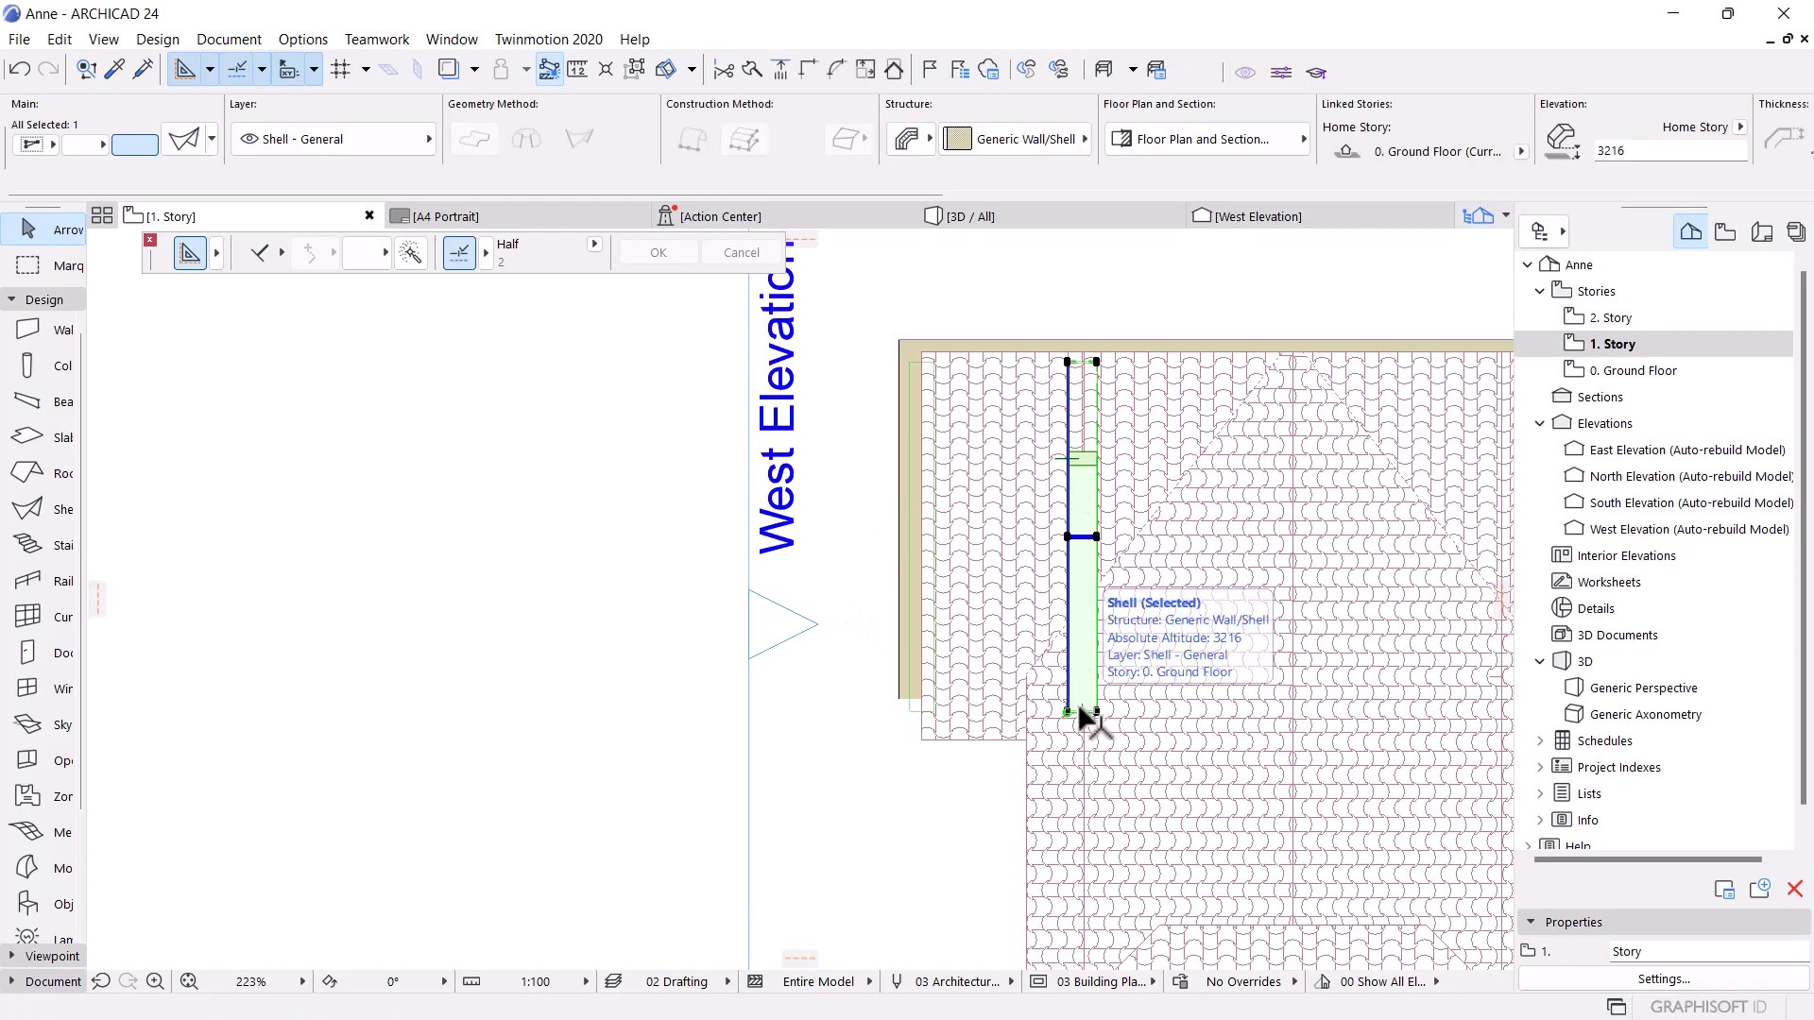
pyautogui.hotkey('ctrl', 'd')
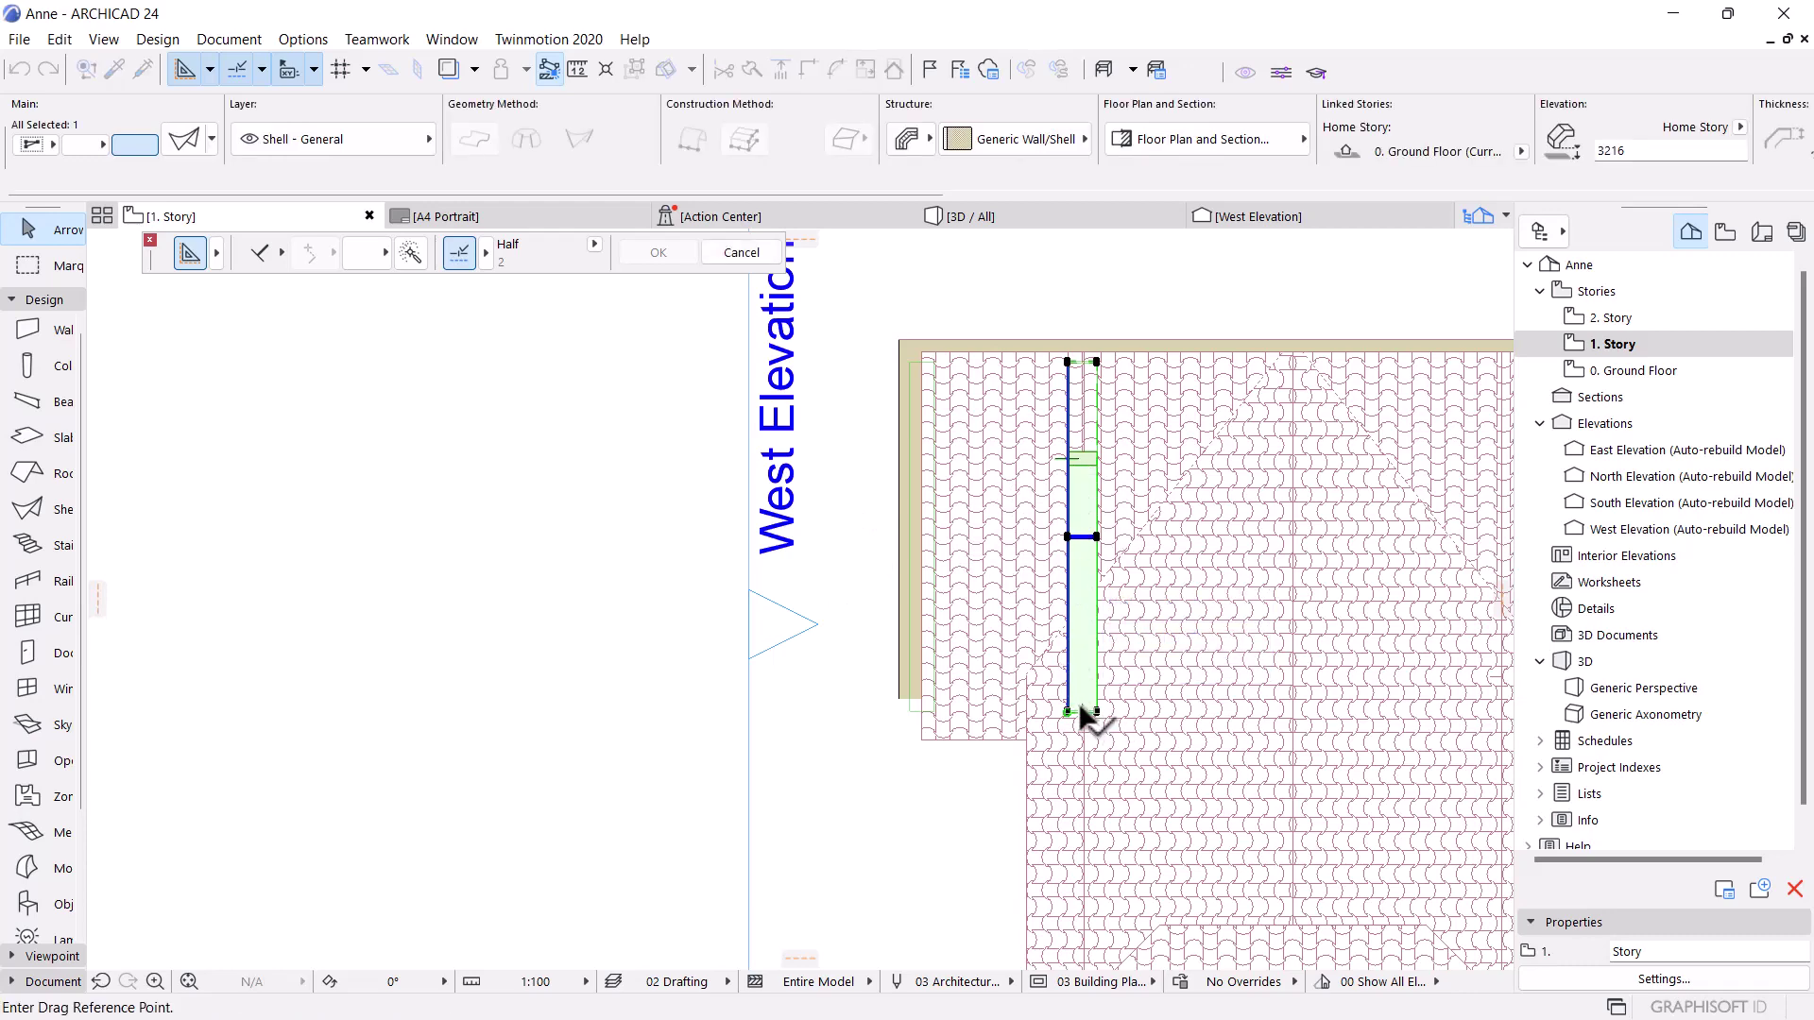
pyautogui.scroll(8, 1078, 709)
pyautogui.click(1087, 676)
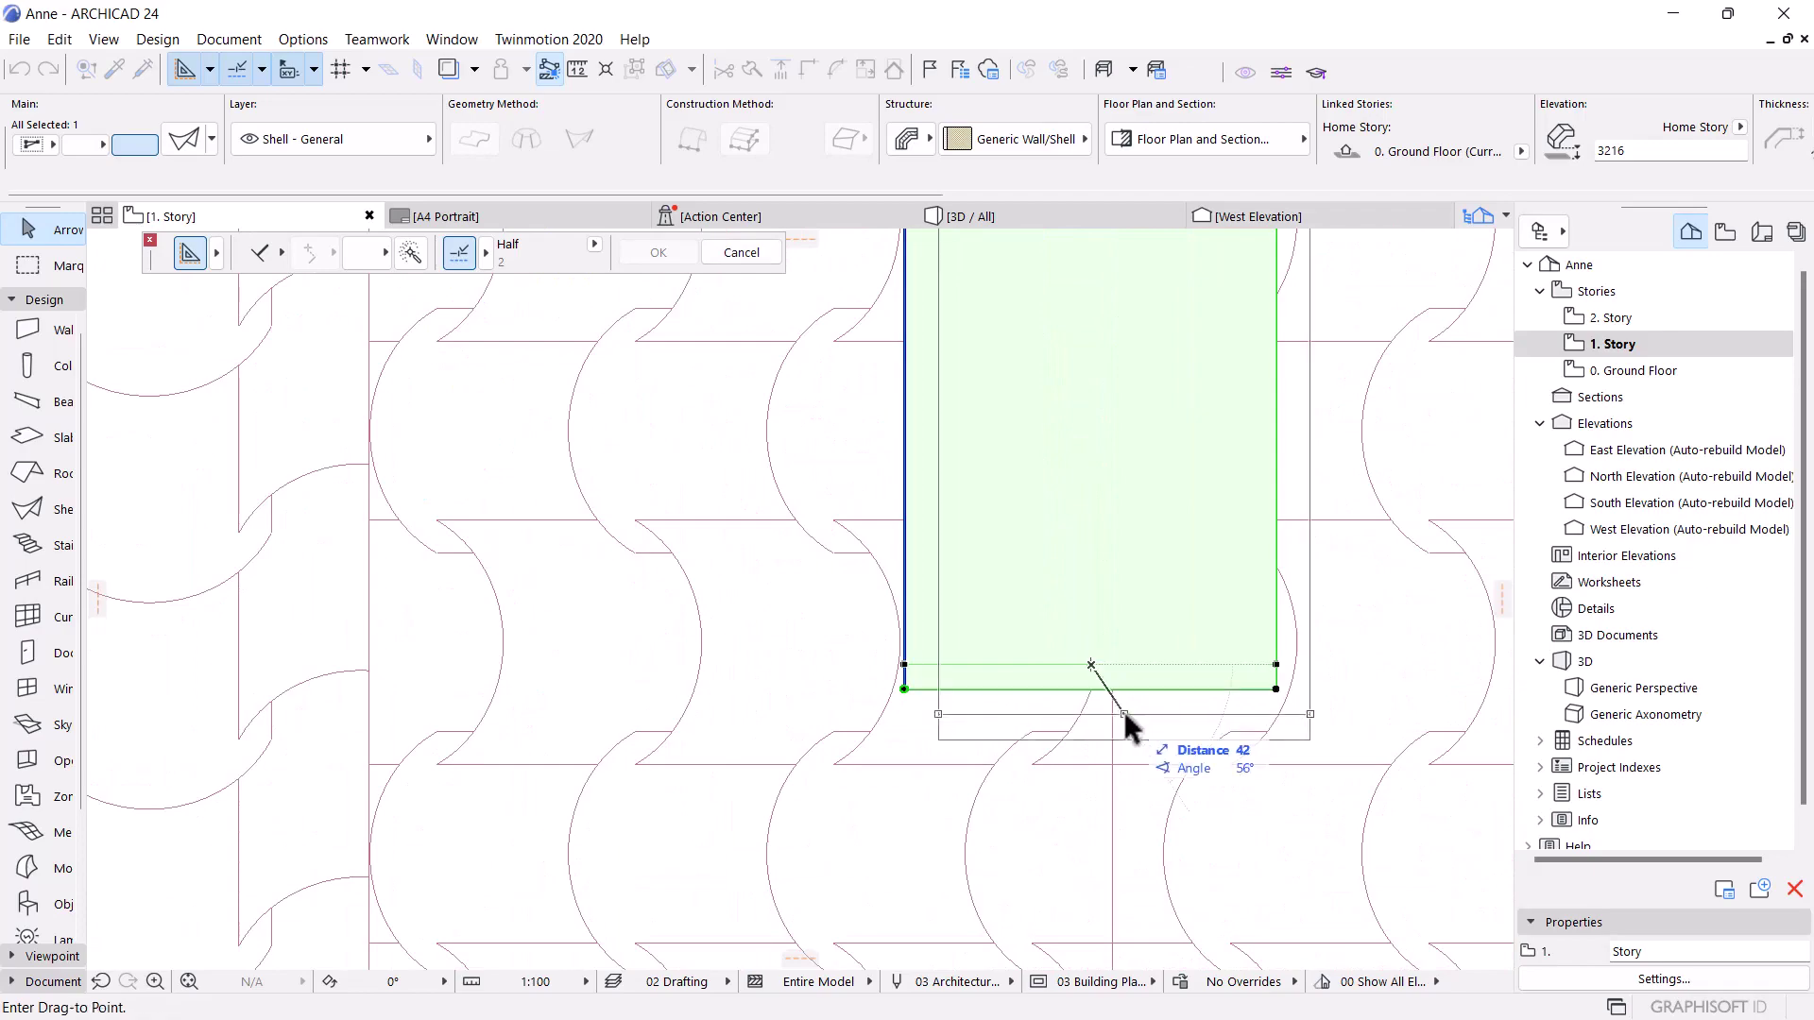
pyautogui.scroll(-4, 1124, 681)
pyautogui.scroll(6, 794, 681)
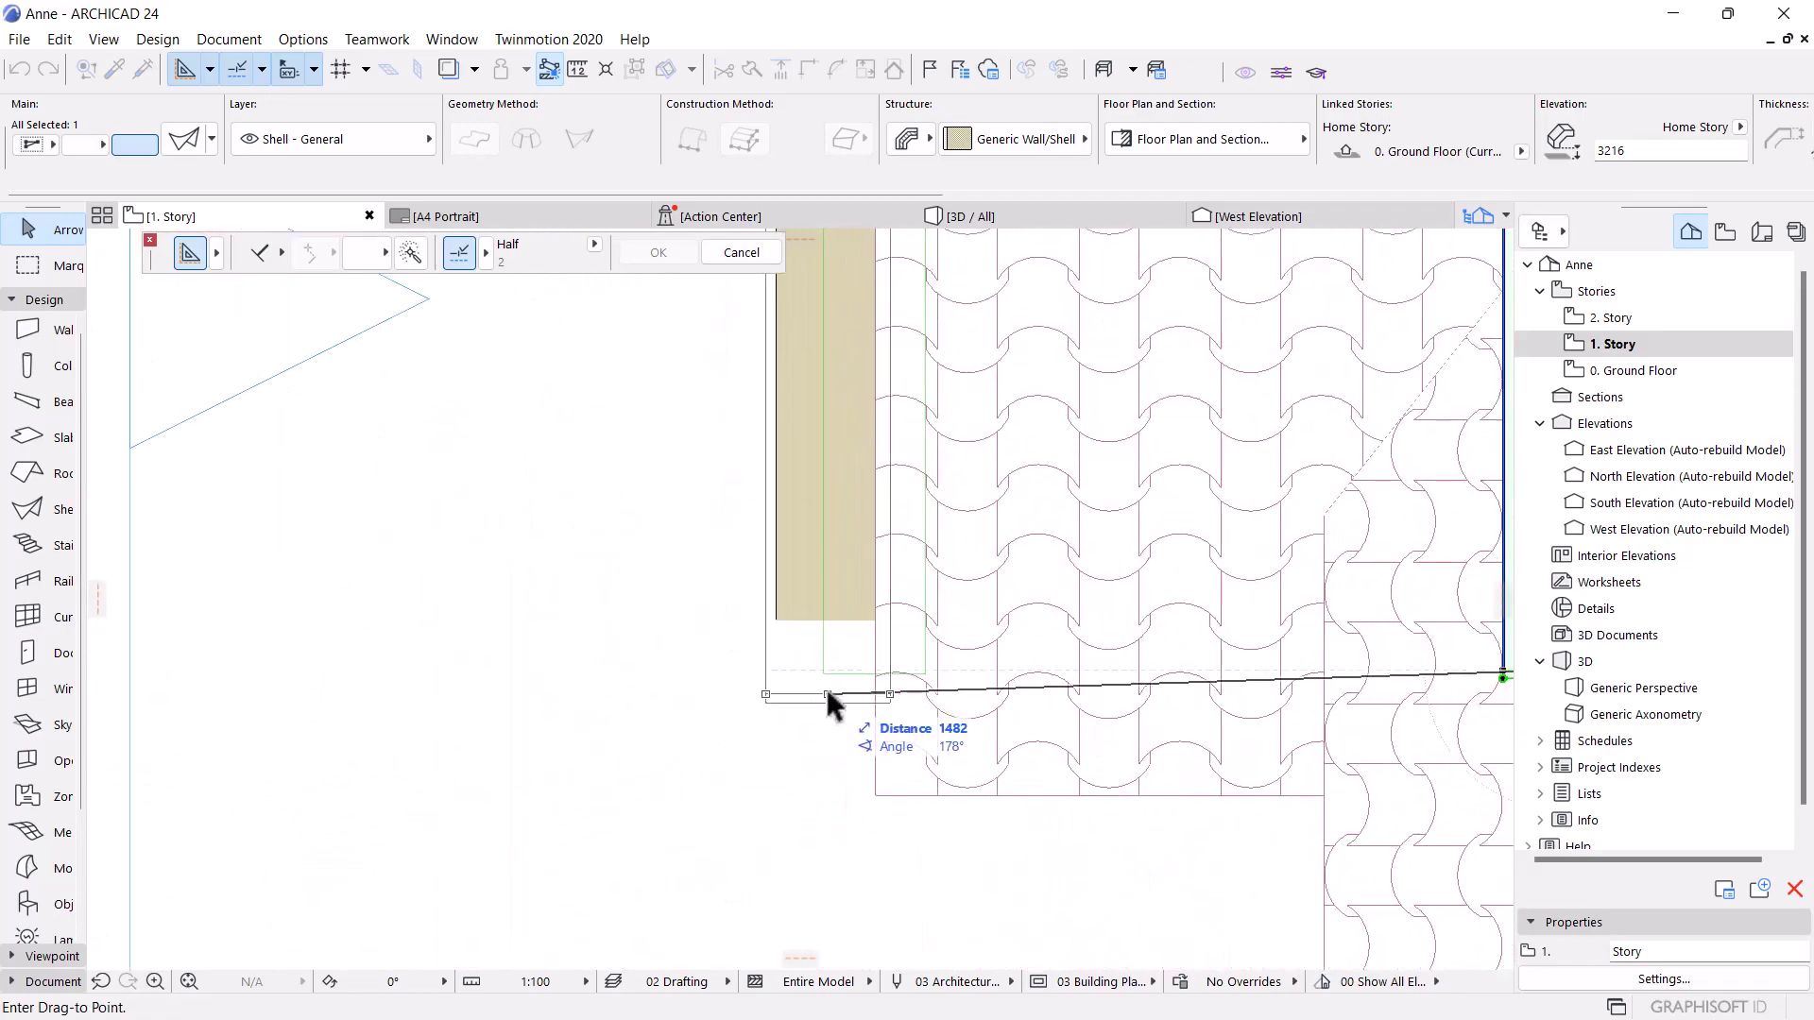
pyautogui.scroll(3, 832, 678)
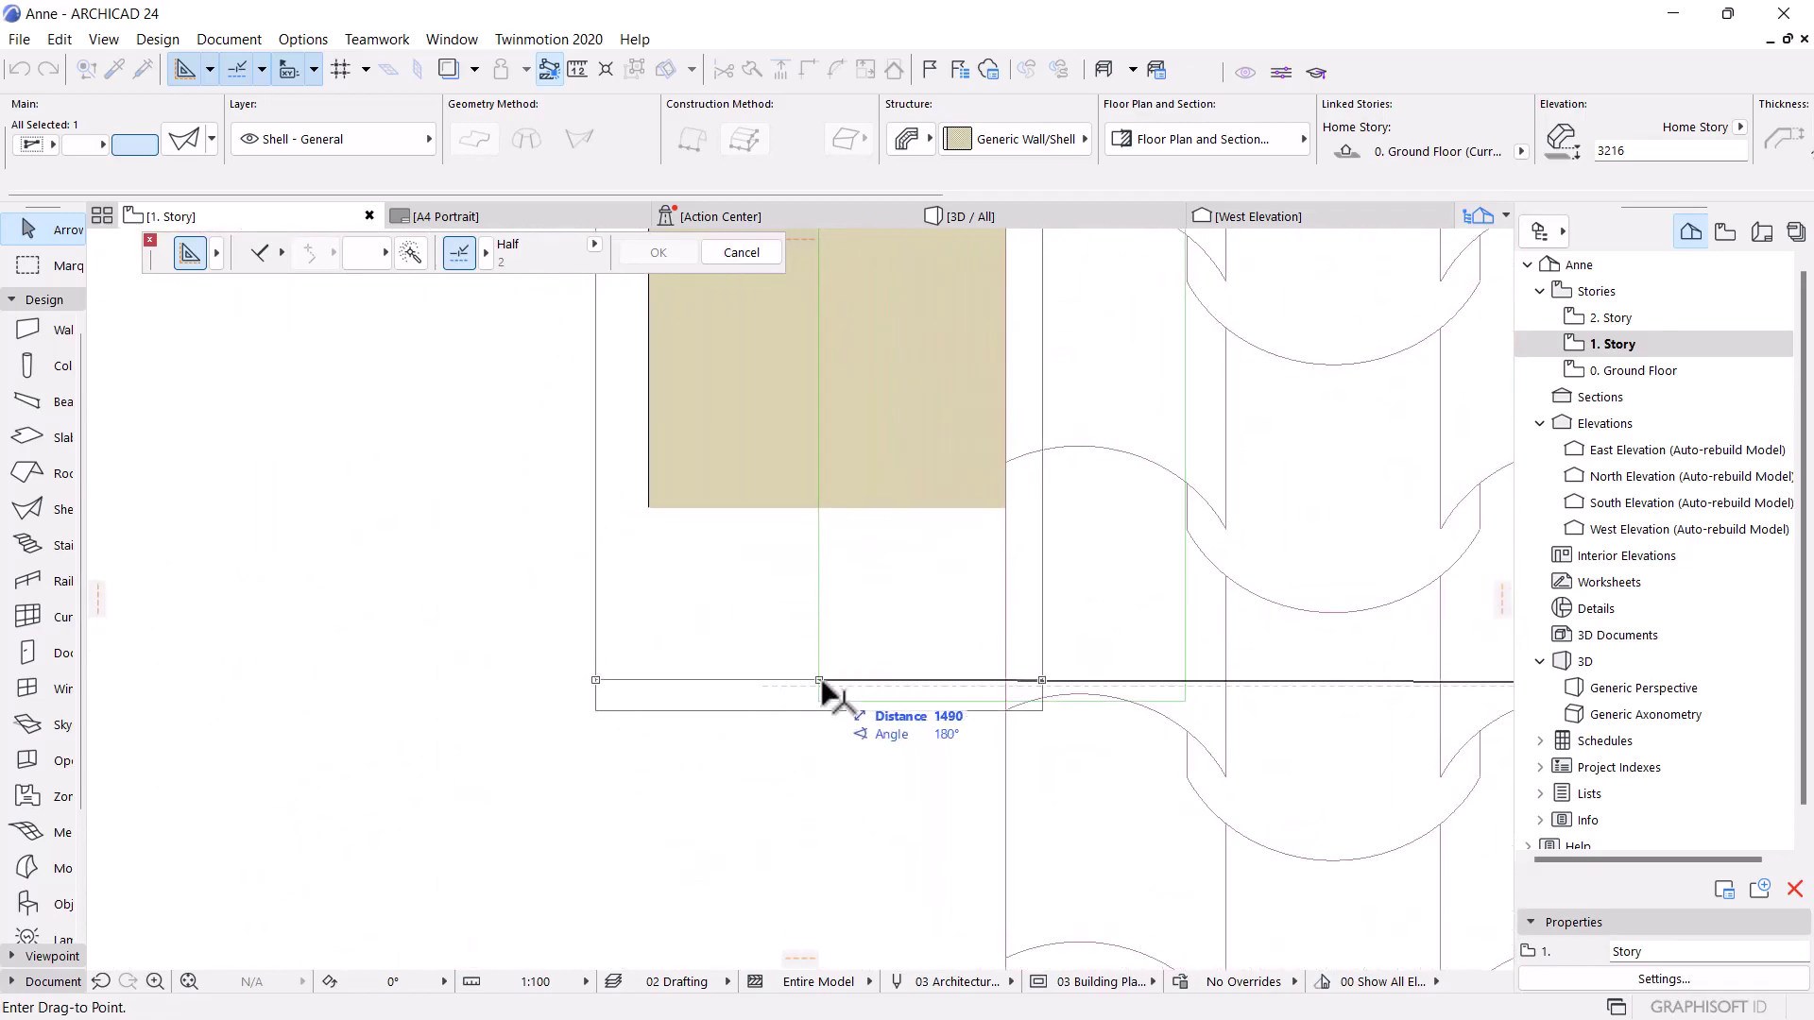
pyautogui.click(815, 504)
# Examine the shell's position on the side wall and the wall pieces meeting at its lower corner in the 3D view
pyautogui.click(1006, 223)
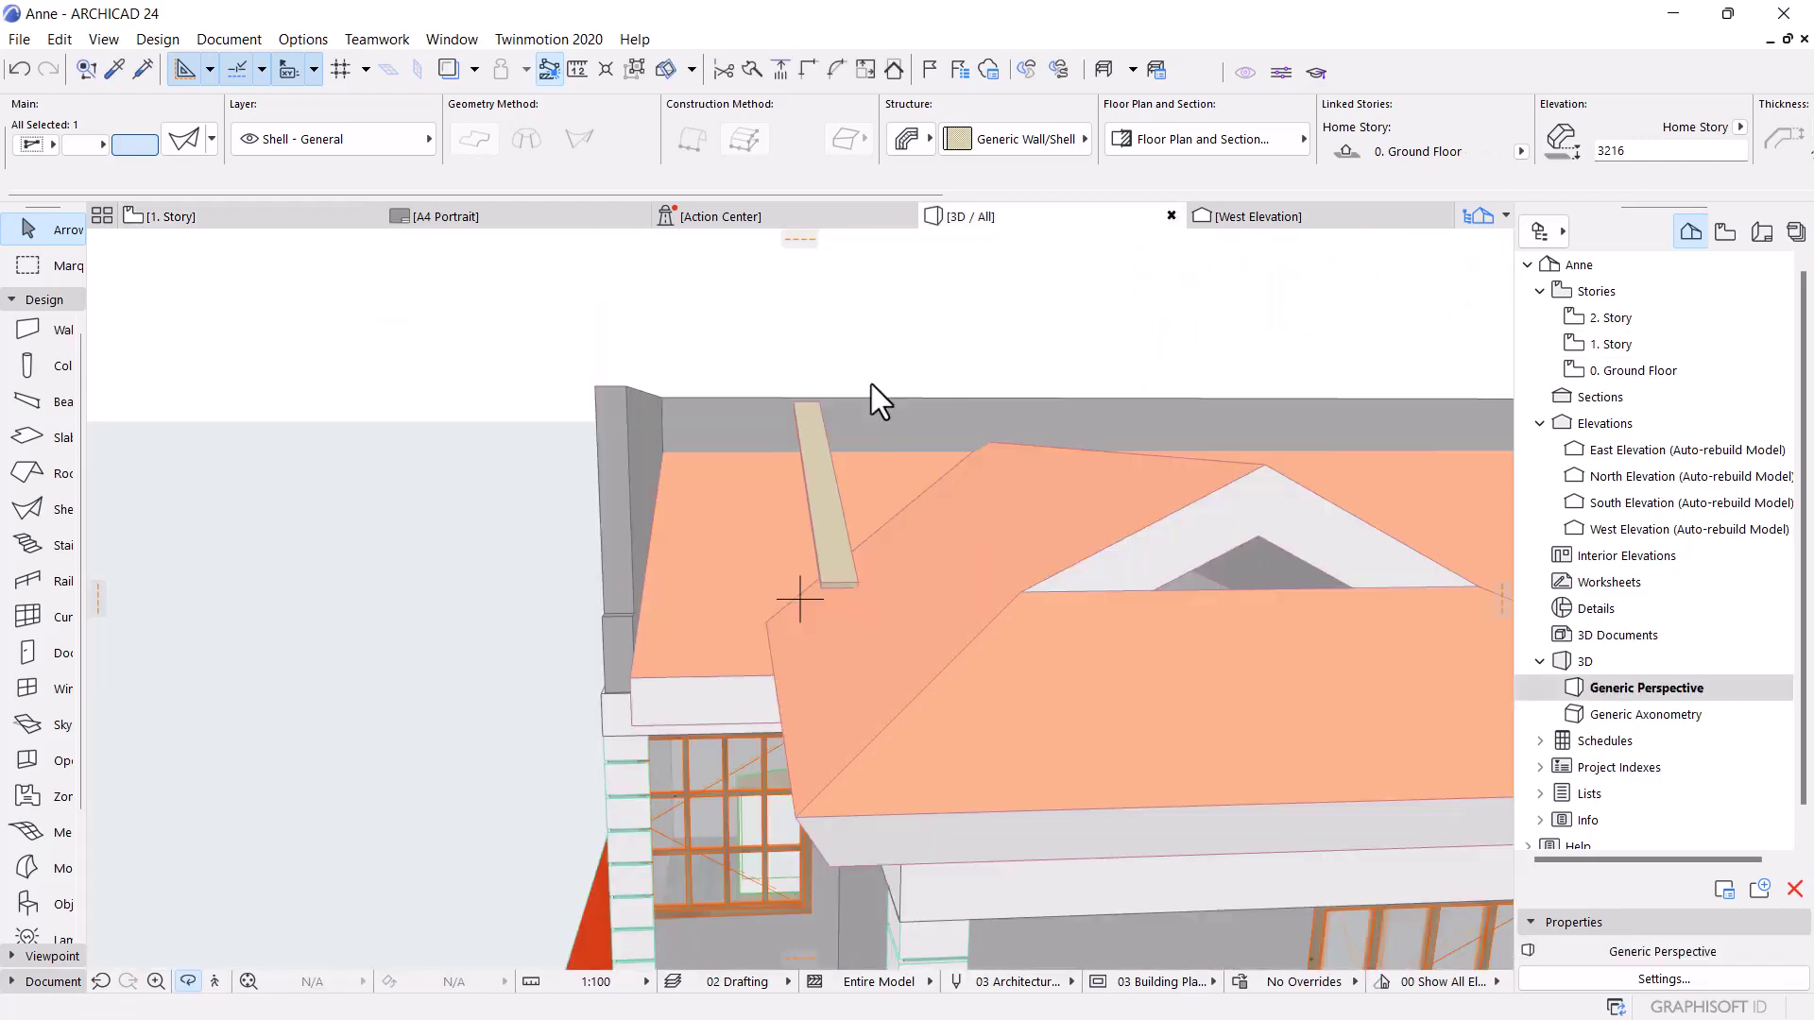
pyautogui.keyDown('shift'); pyautogui.moveTo(674, 621); pyautogui.dragTo(762, 679, button='middle'); pyautogui.keyUp('shift')
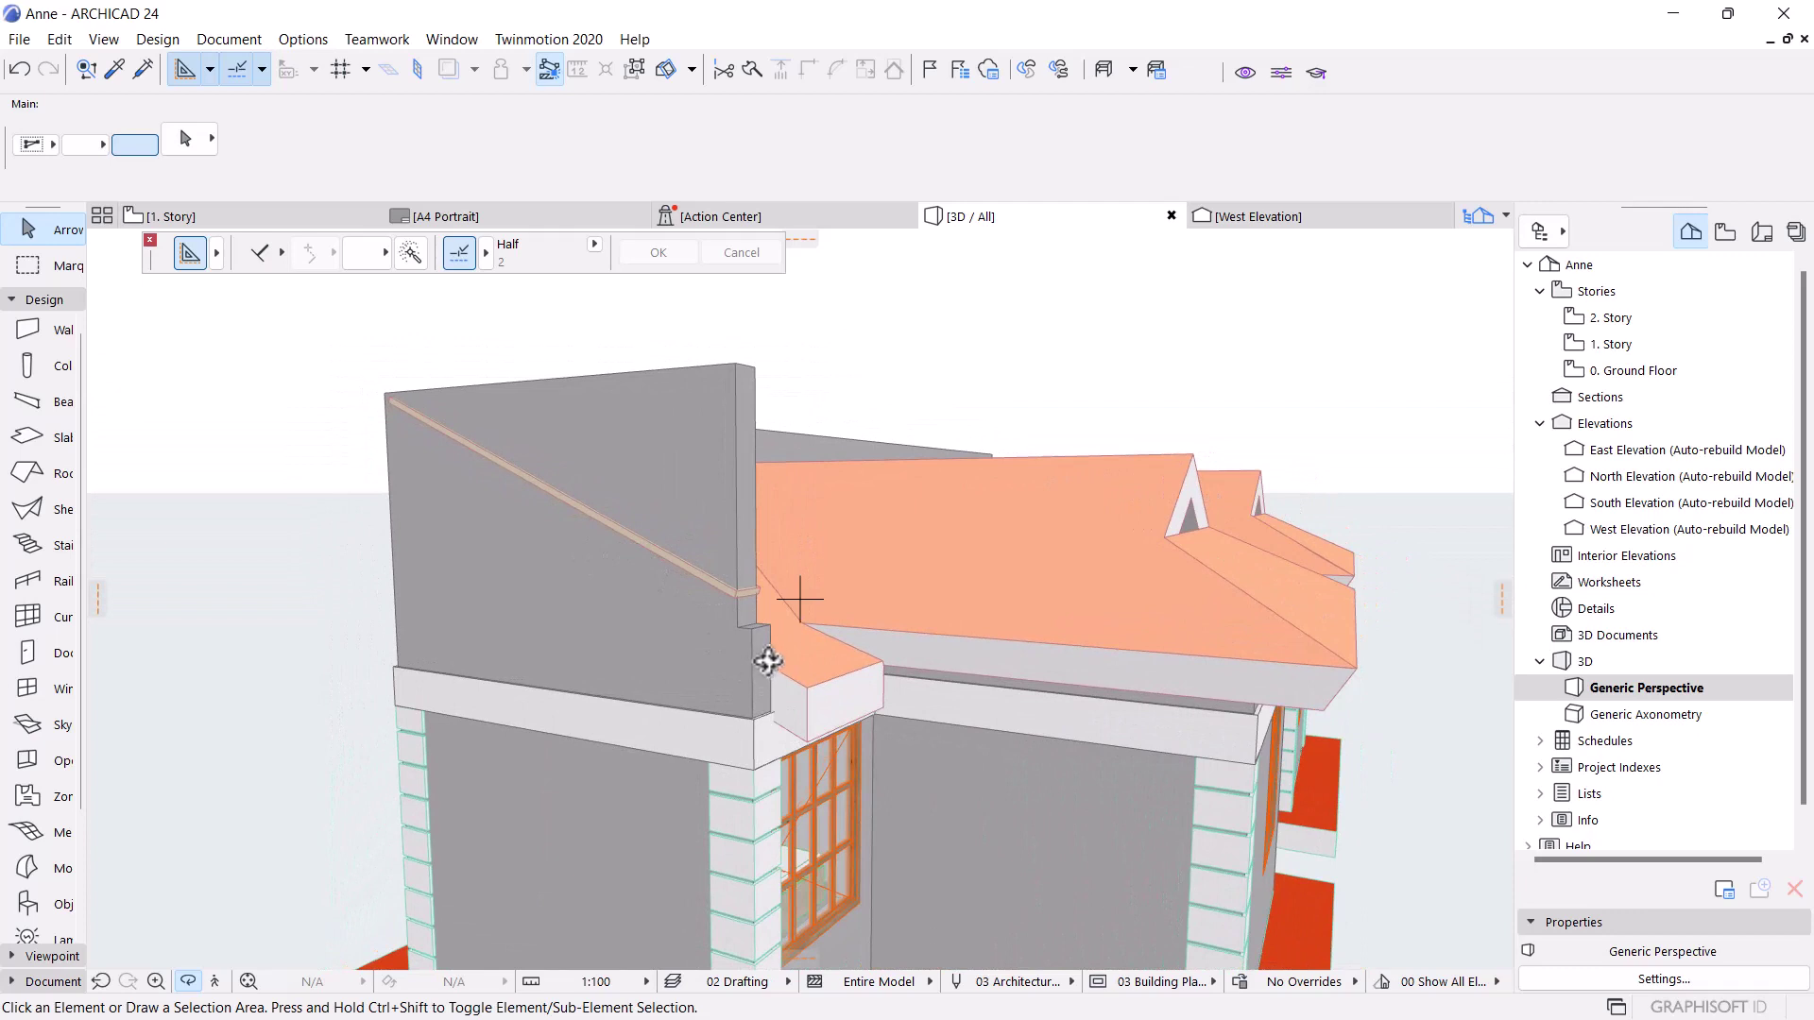
pyautogui.click(738, 642)
pyautogui.scroll(1, 737, 642)
pyautogui.press('Escape')
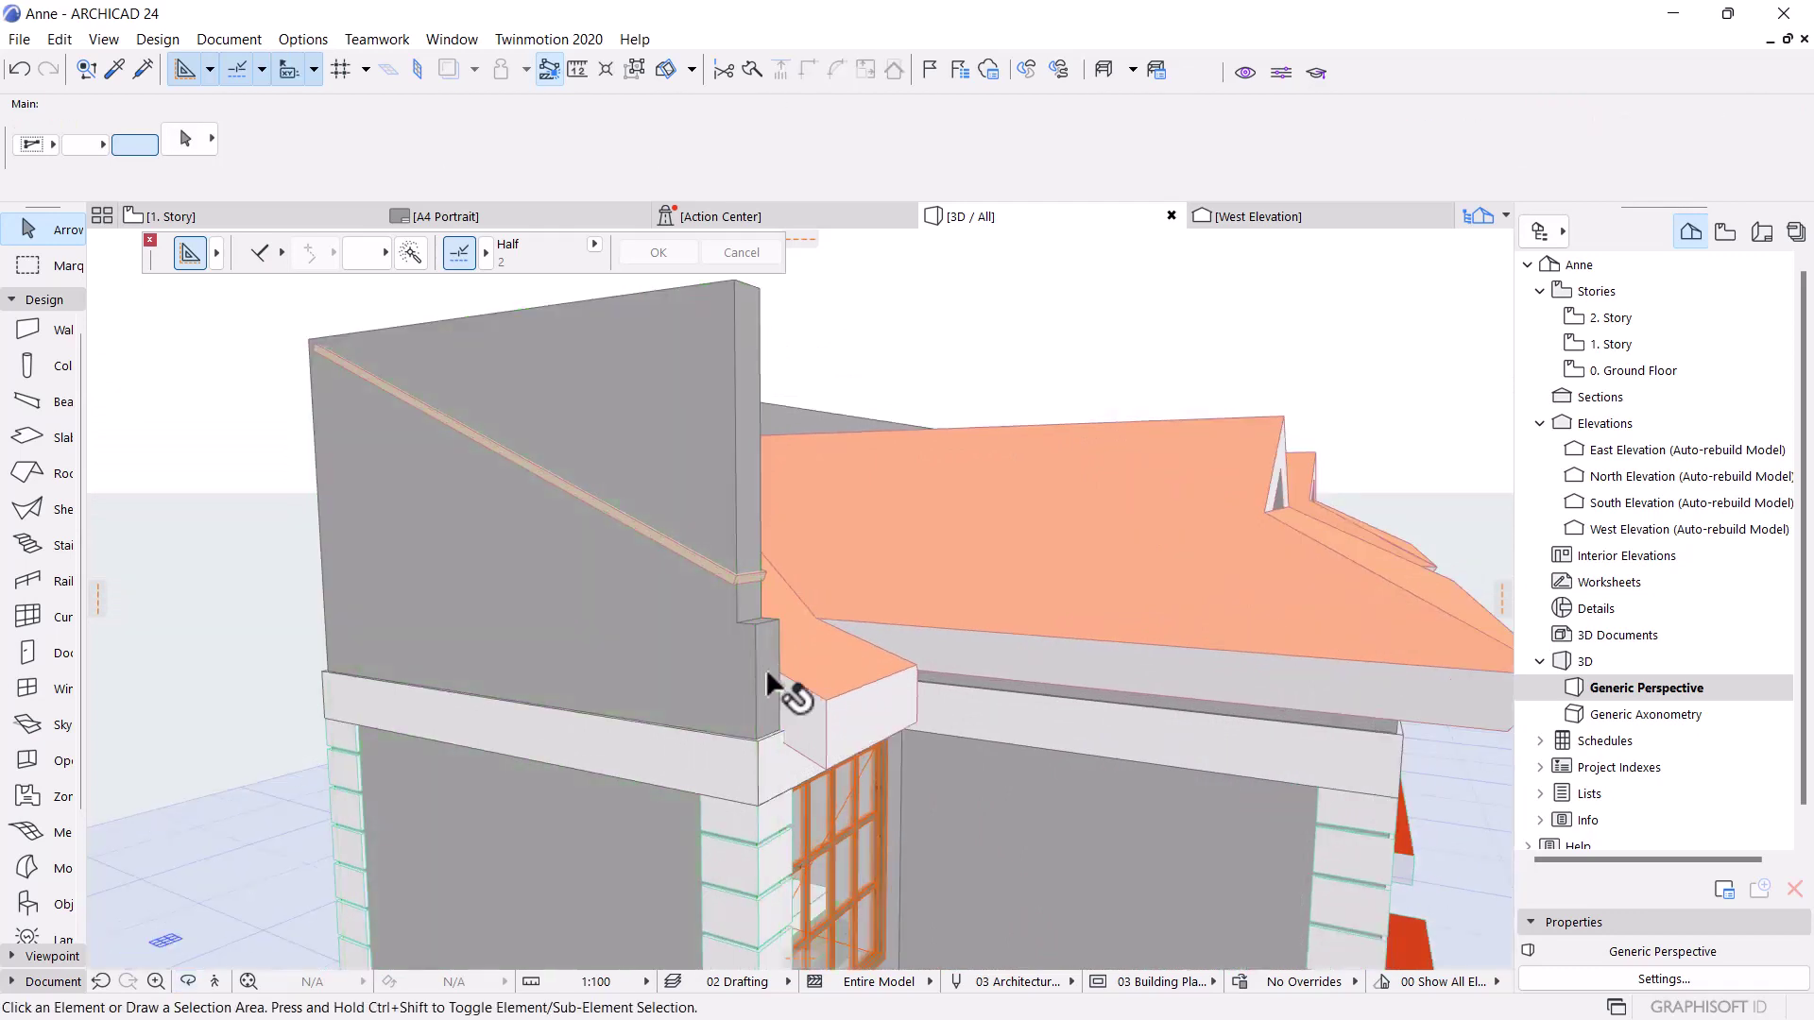
pyautogui.click(761, 674)
pyautogui.keyDown('shift'); pyautogui.moveTo(735, 692); pyautogui.dragTo(778, 728, button='middle'); pyautogui.keyUp('shift')
pyautogui.click(741, 692)
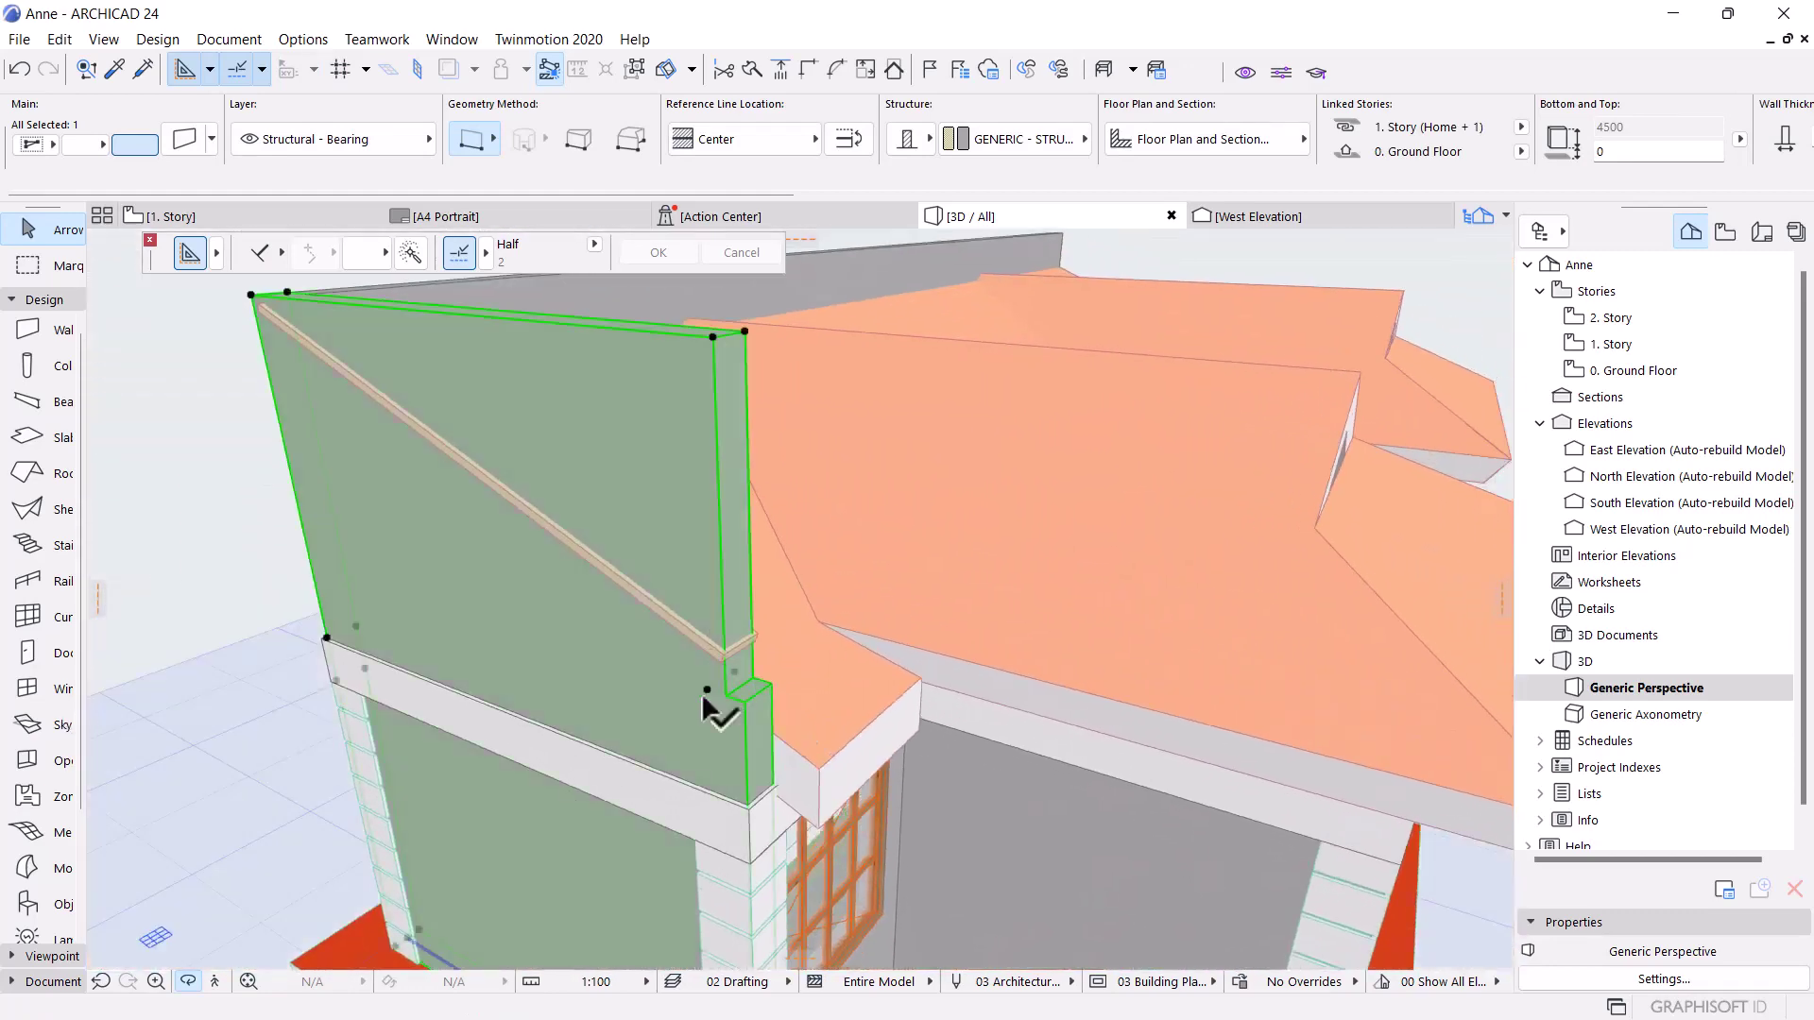
pyautogui.press('Escape')
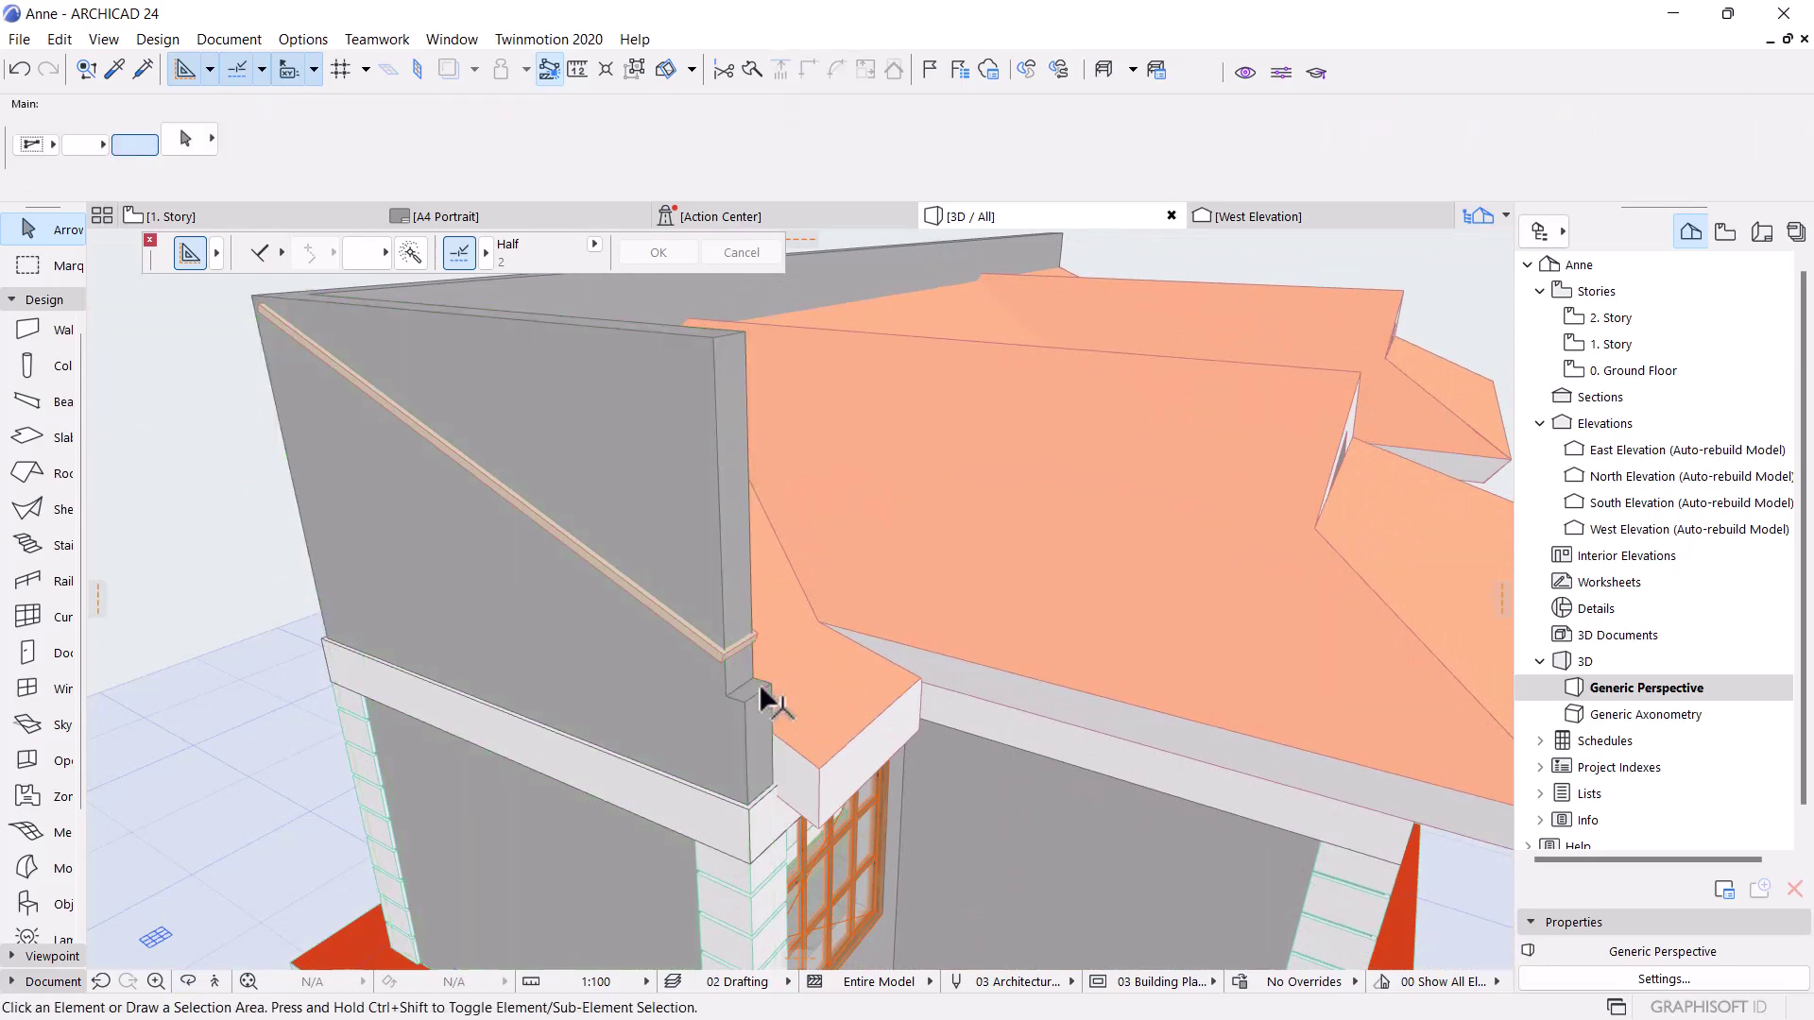
pyautogui.click(760, 690)
pyautogui.keyDown('shift'); pyautogui.moveTo(814, 812); pyautogui.dragTo(795, 864, button='middle'); pyautogui.keyUp('shift')
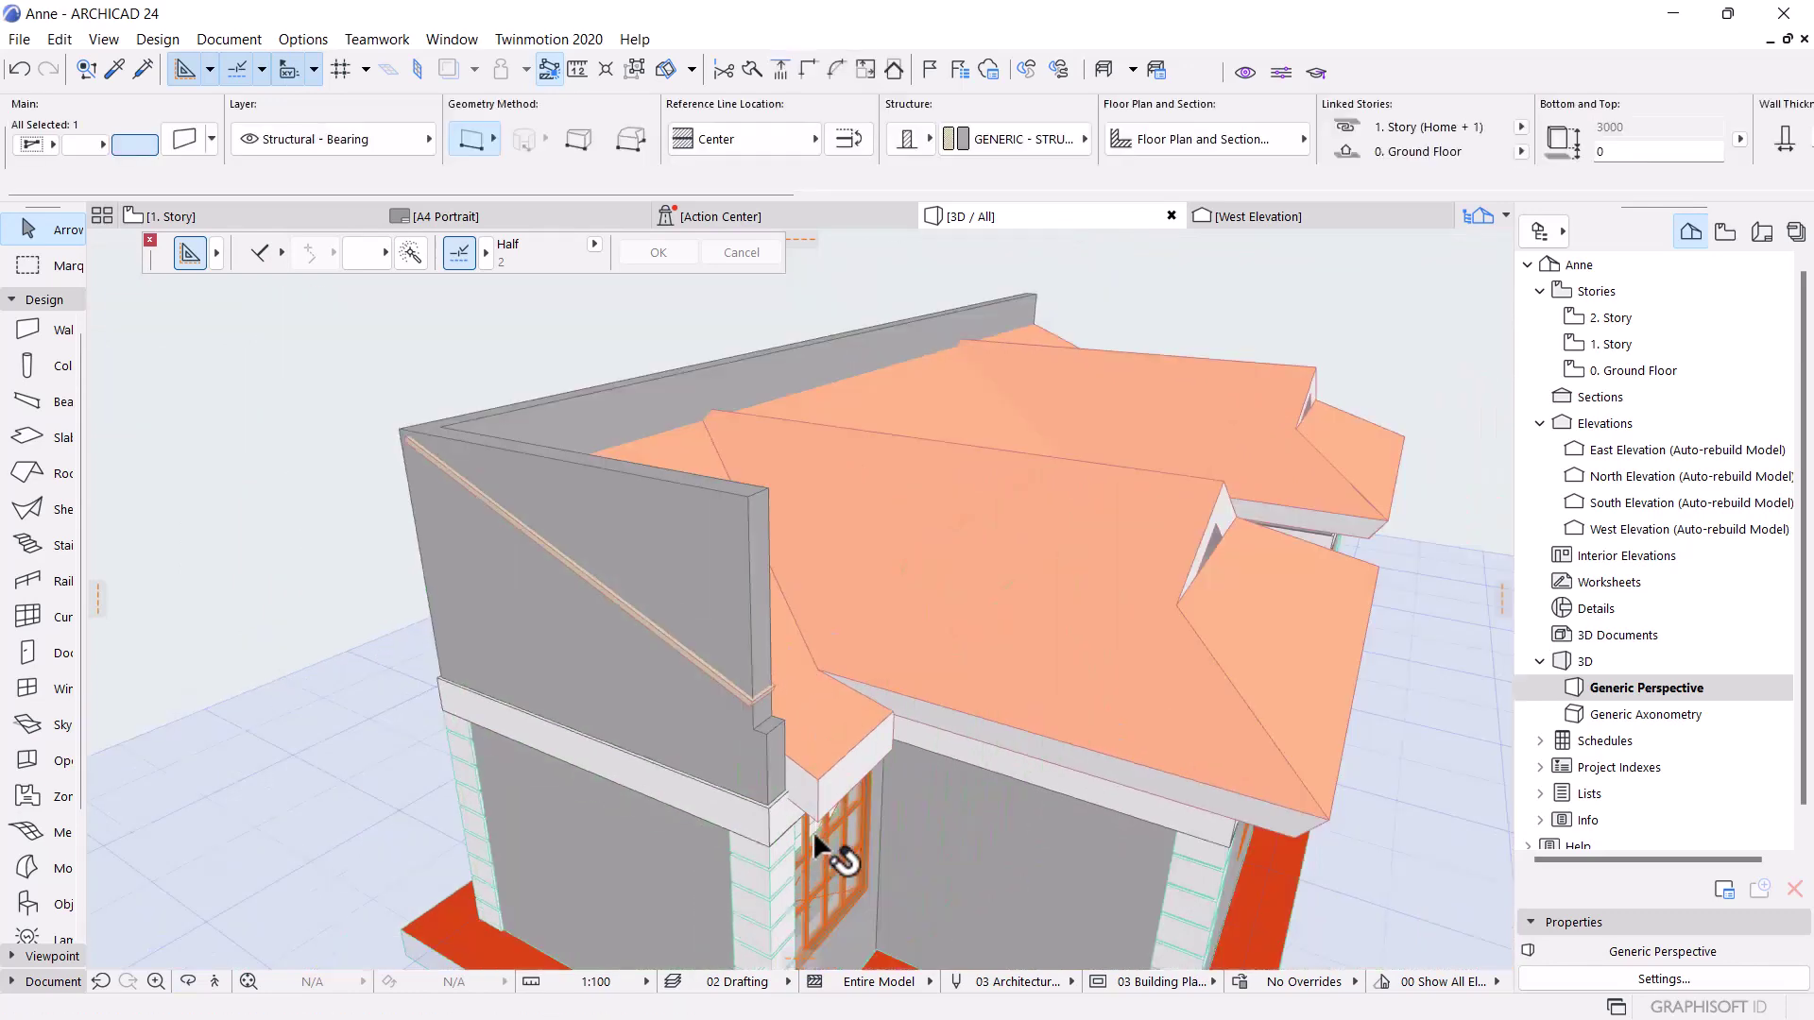
pyautogui.scroll(2, 796, 863)
pyautogui.moveTo(693, 729); pyautogui.dragTo(642, 495, button='middle')
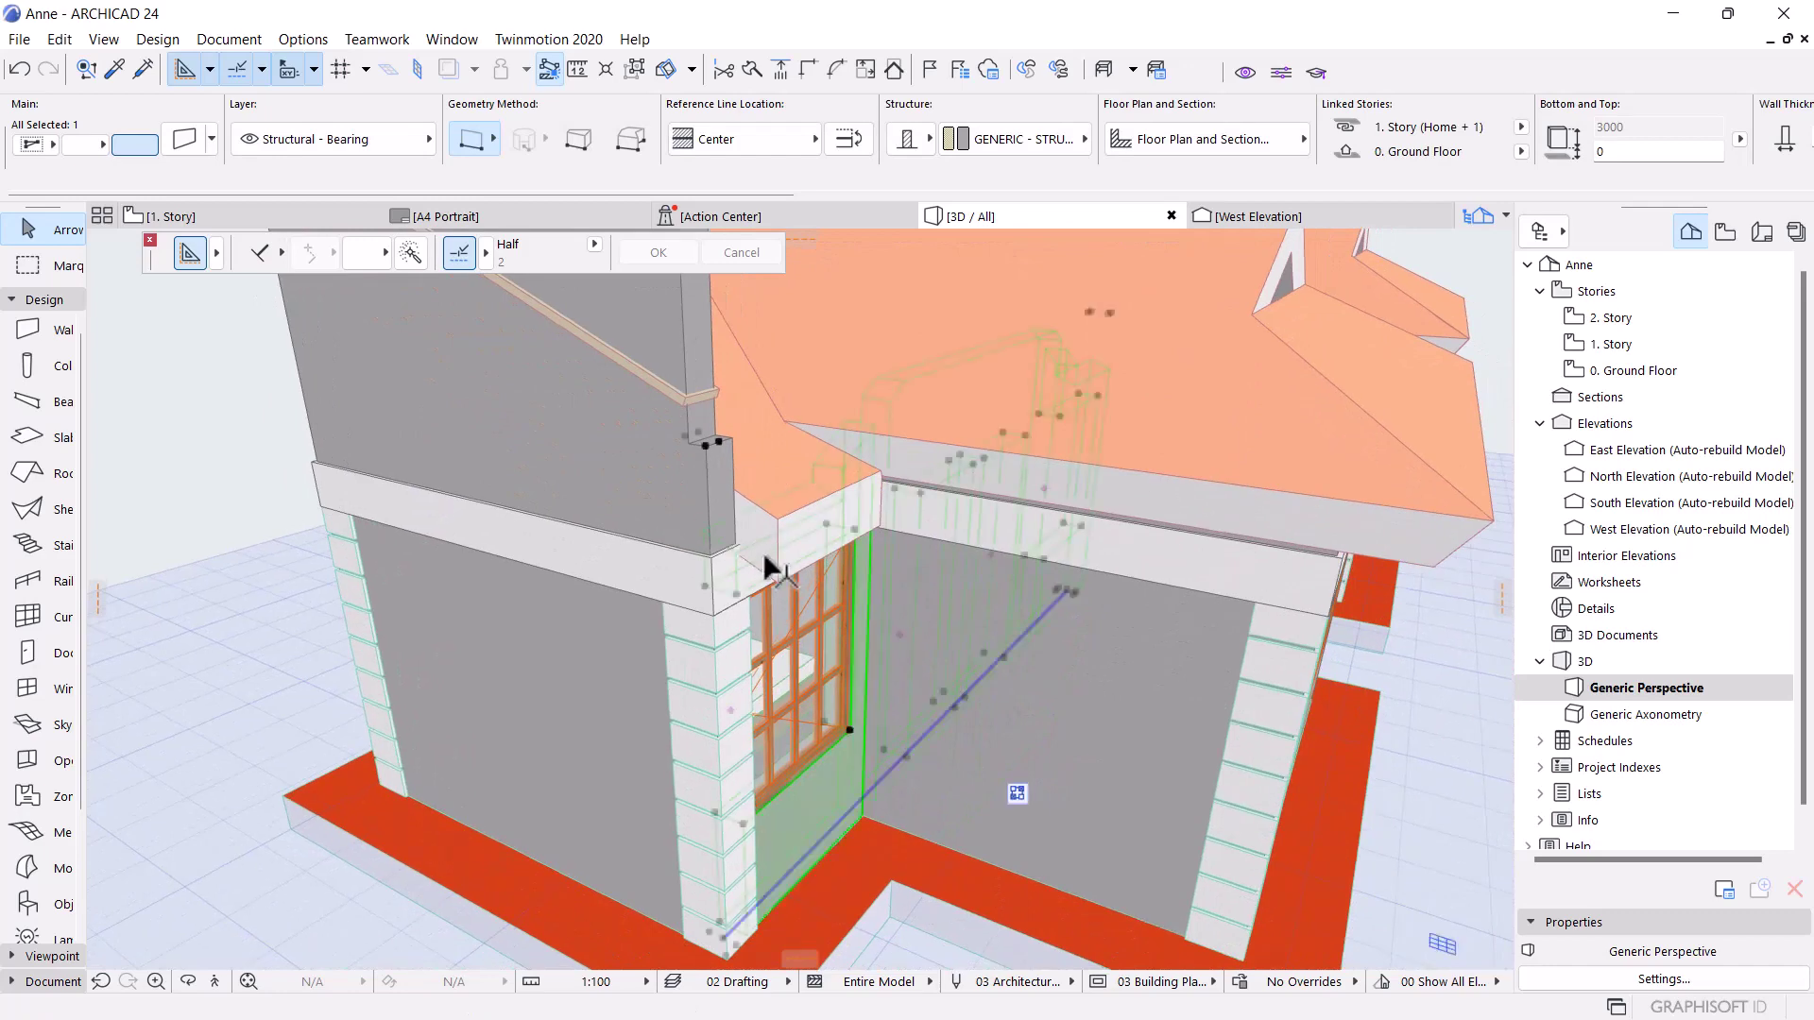
pyautogui.click(701, 507)
pyautogui.press('Escape')
pyautogui.scroll(-3, 760, 638)
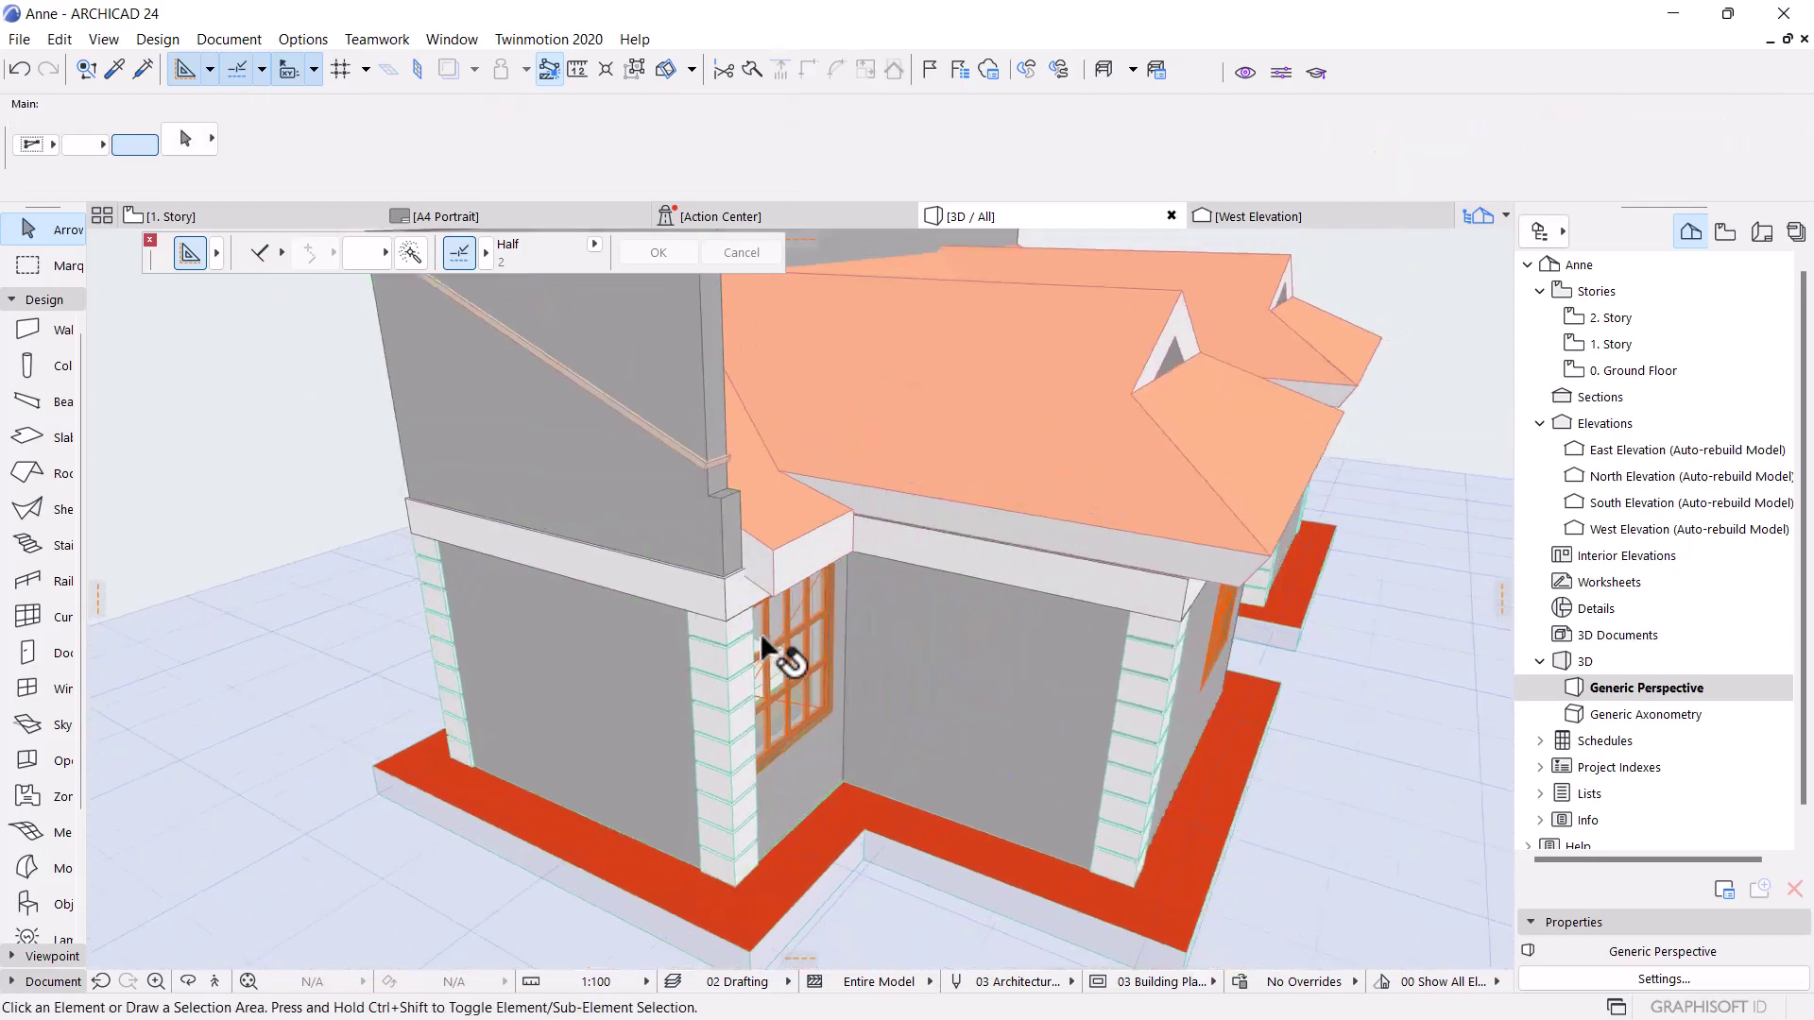
pyautogui.keyDown('shift'); pyautogui.moveTo(821, 517); pyautogui.dragTo(631, 327, button='middle'); pyautogui.keyUp('shift')
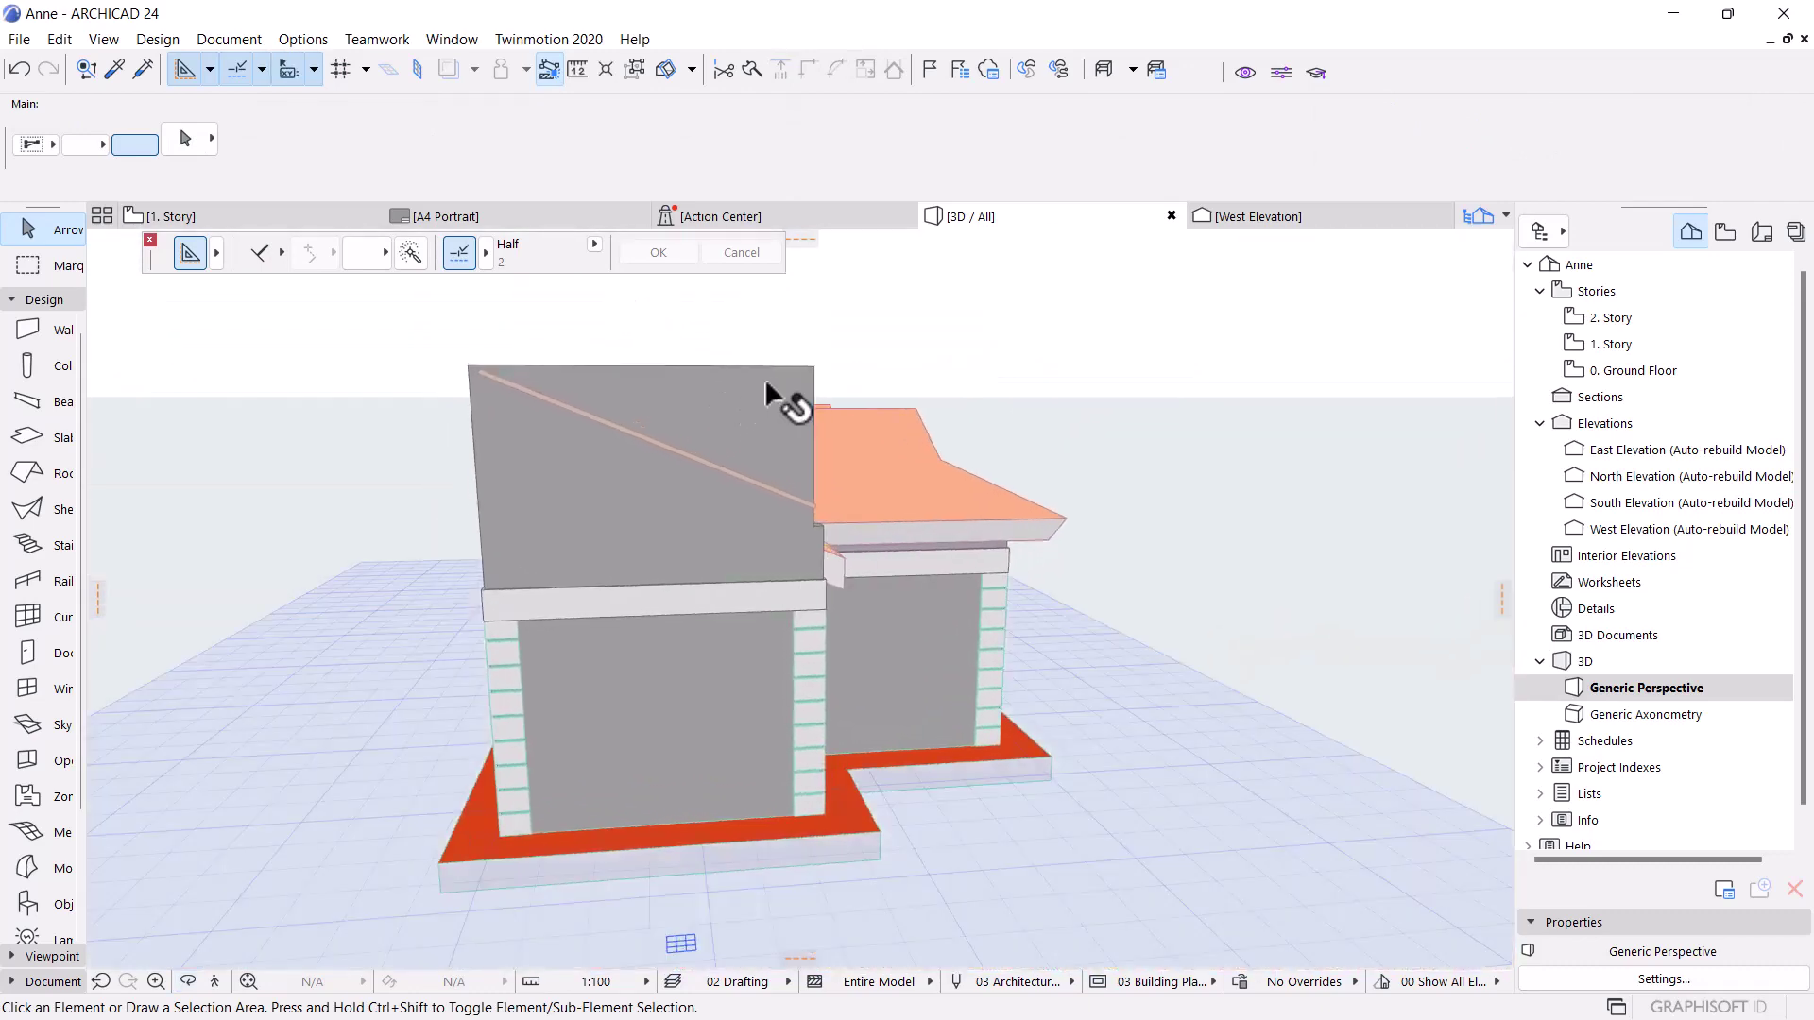
# Trim the west side wall to the sloping shell, removing the part of the wall above it
pyautogui.click(797, 494)
pyautogui.scroll(3, 760, 513)
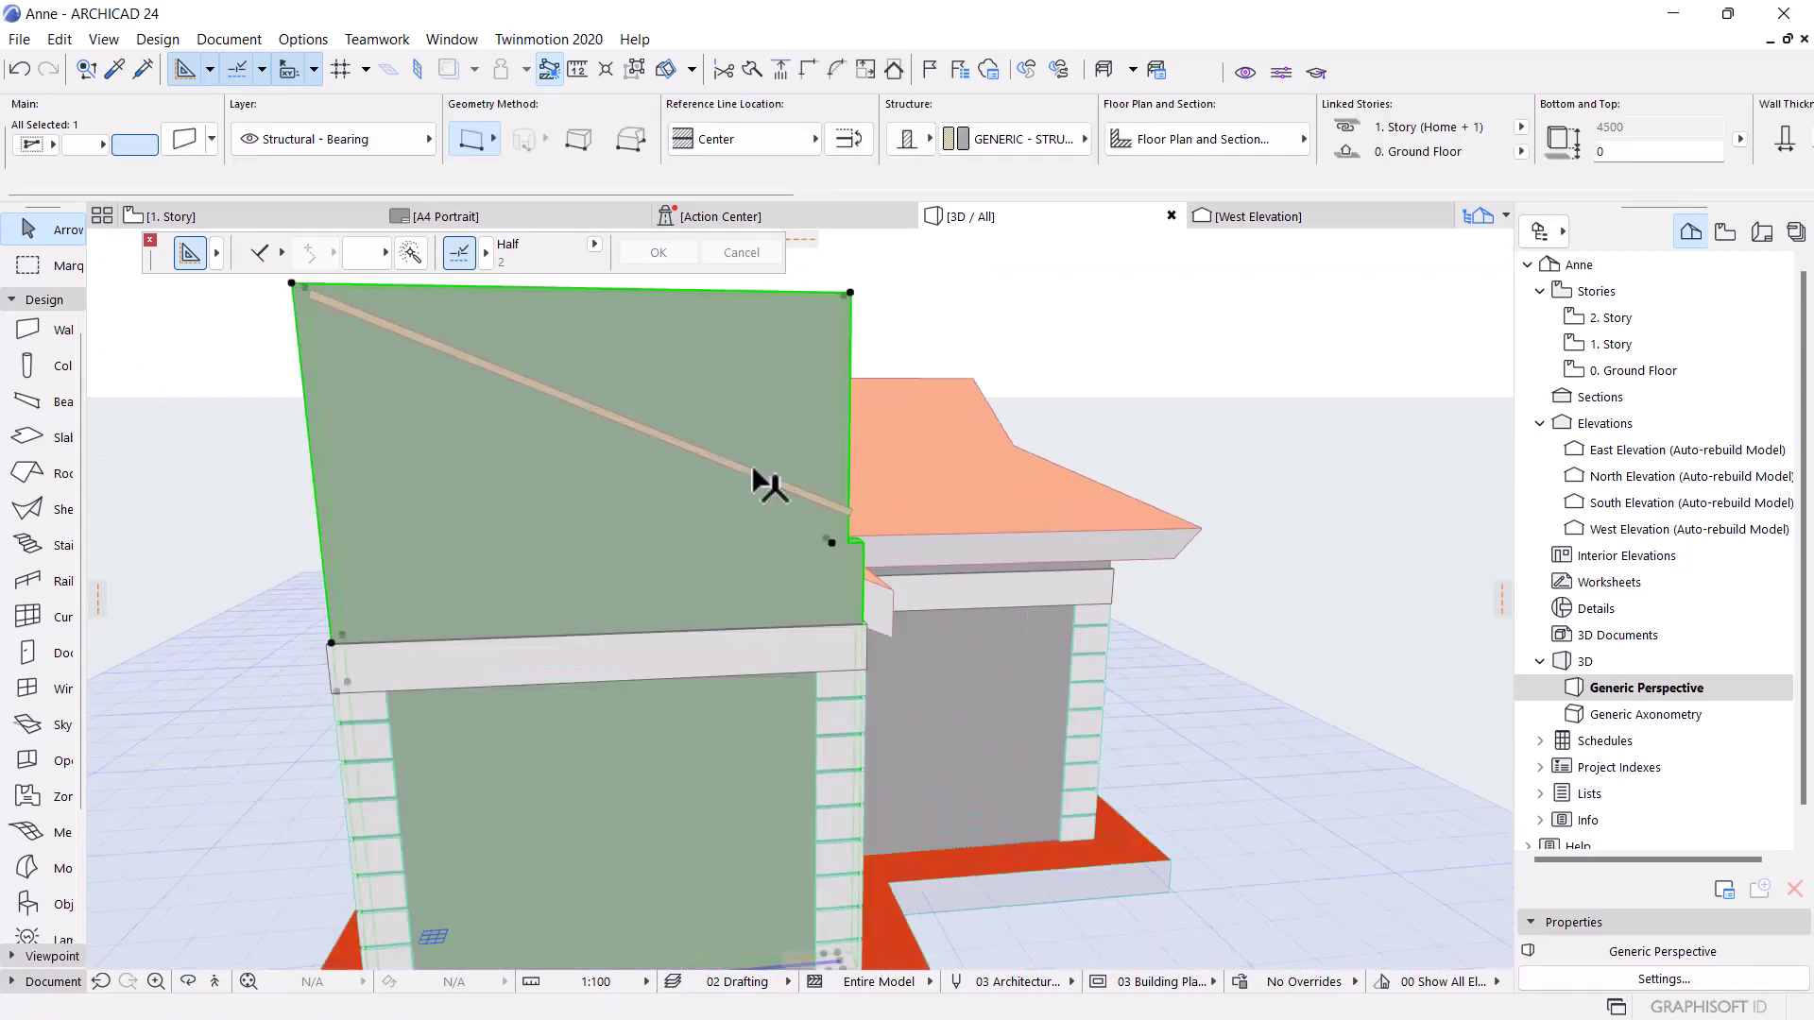
pyautogui.keyDown('shift'); pyautogui.click(792, 495); pyautogui.keyUp('shift')
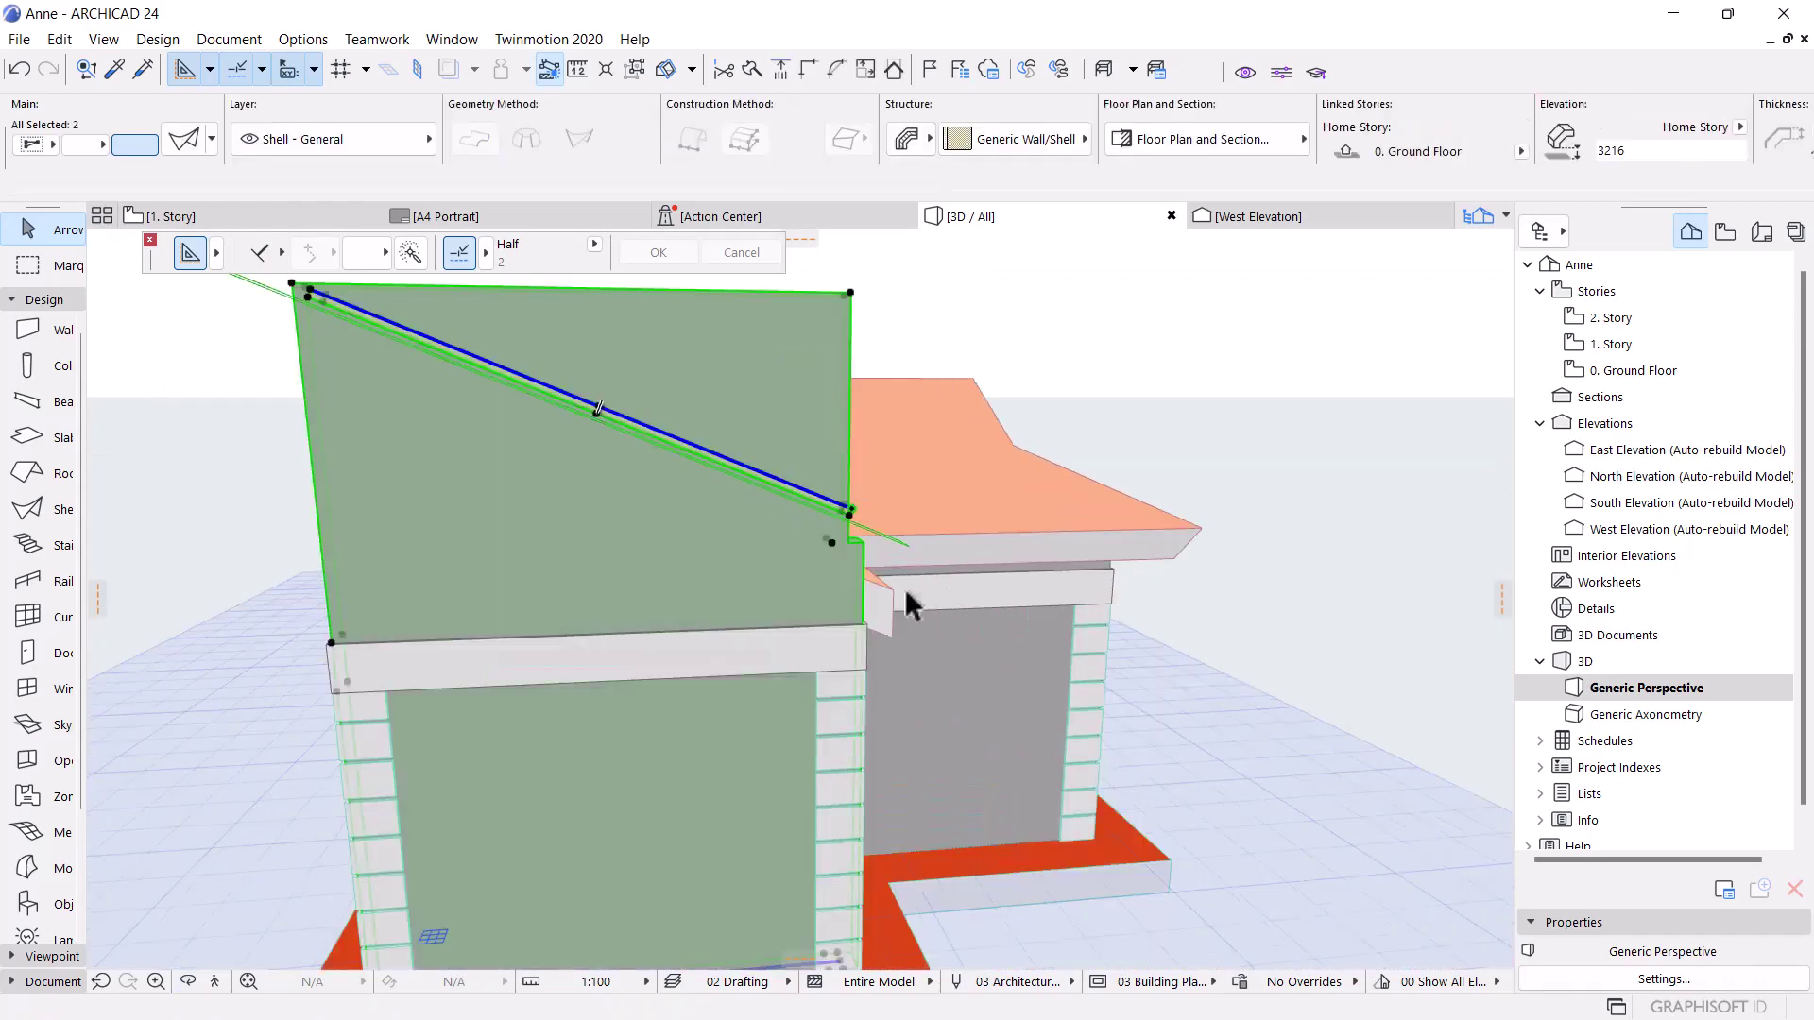
pyautogui.scroll(-2, 963, 491)
pyautogui.rightClick(1086, 346)
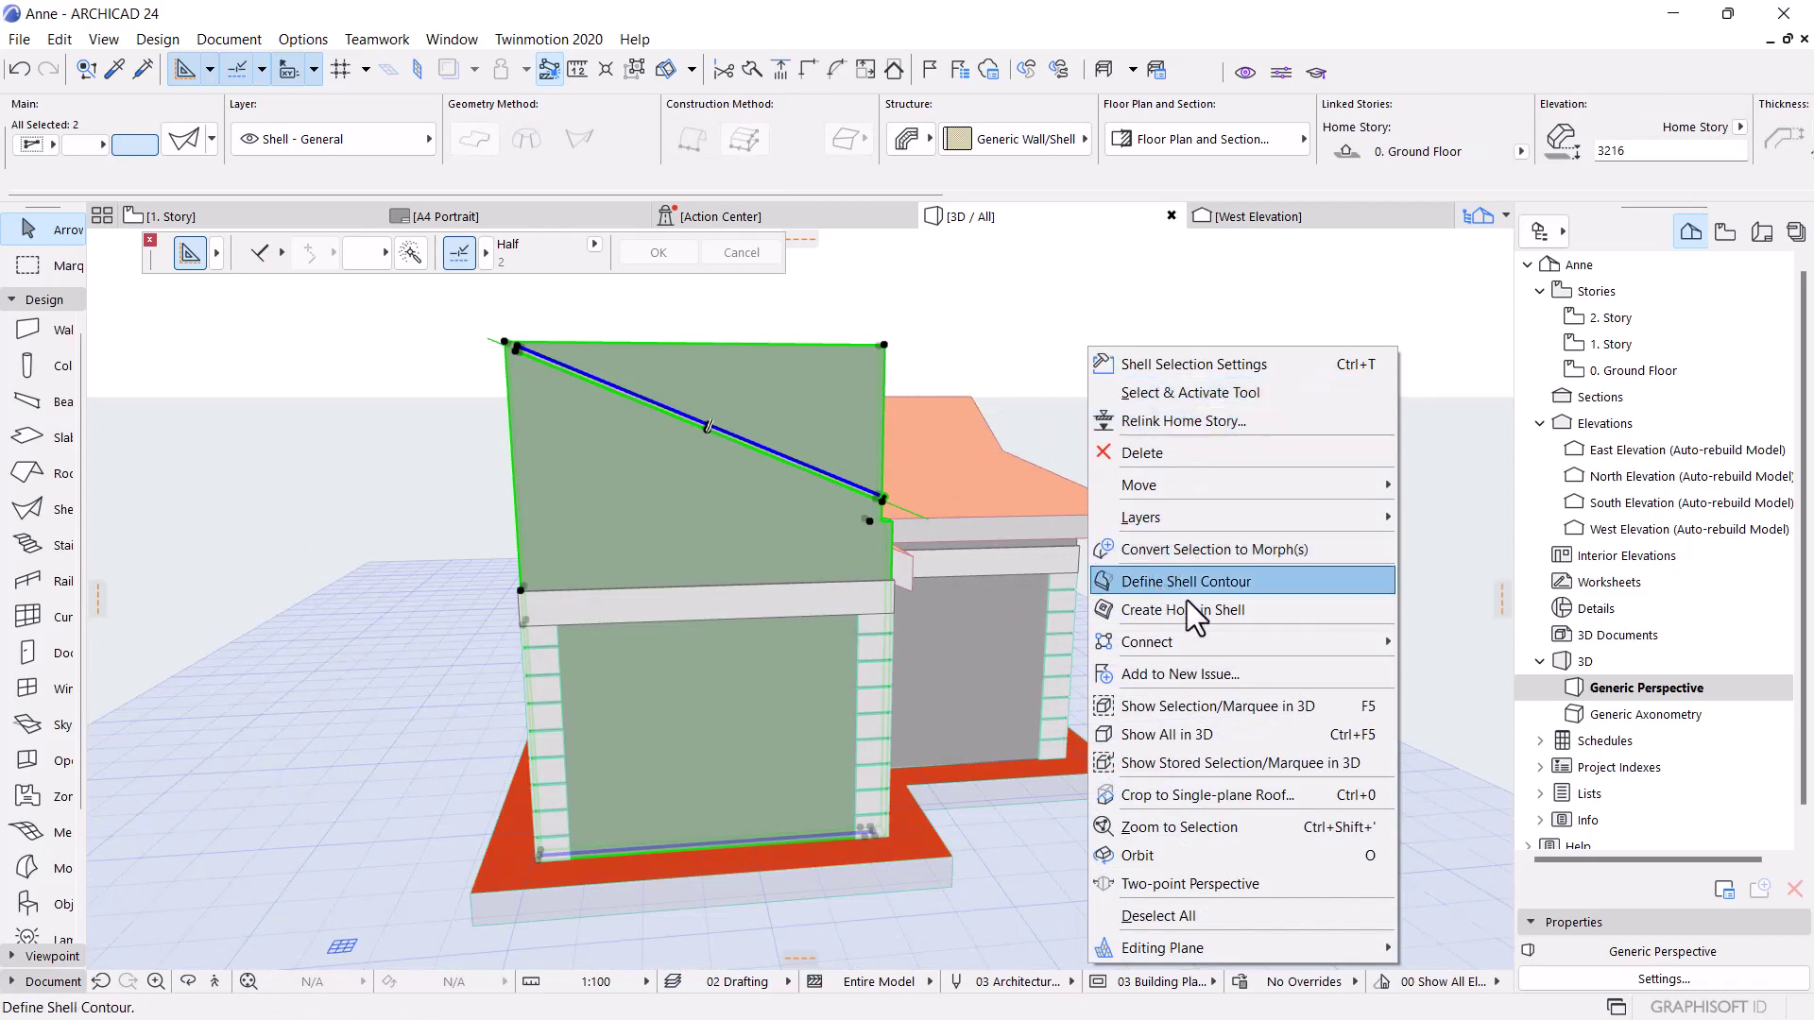
pyautogui.moveTo(1232, 642)
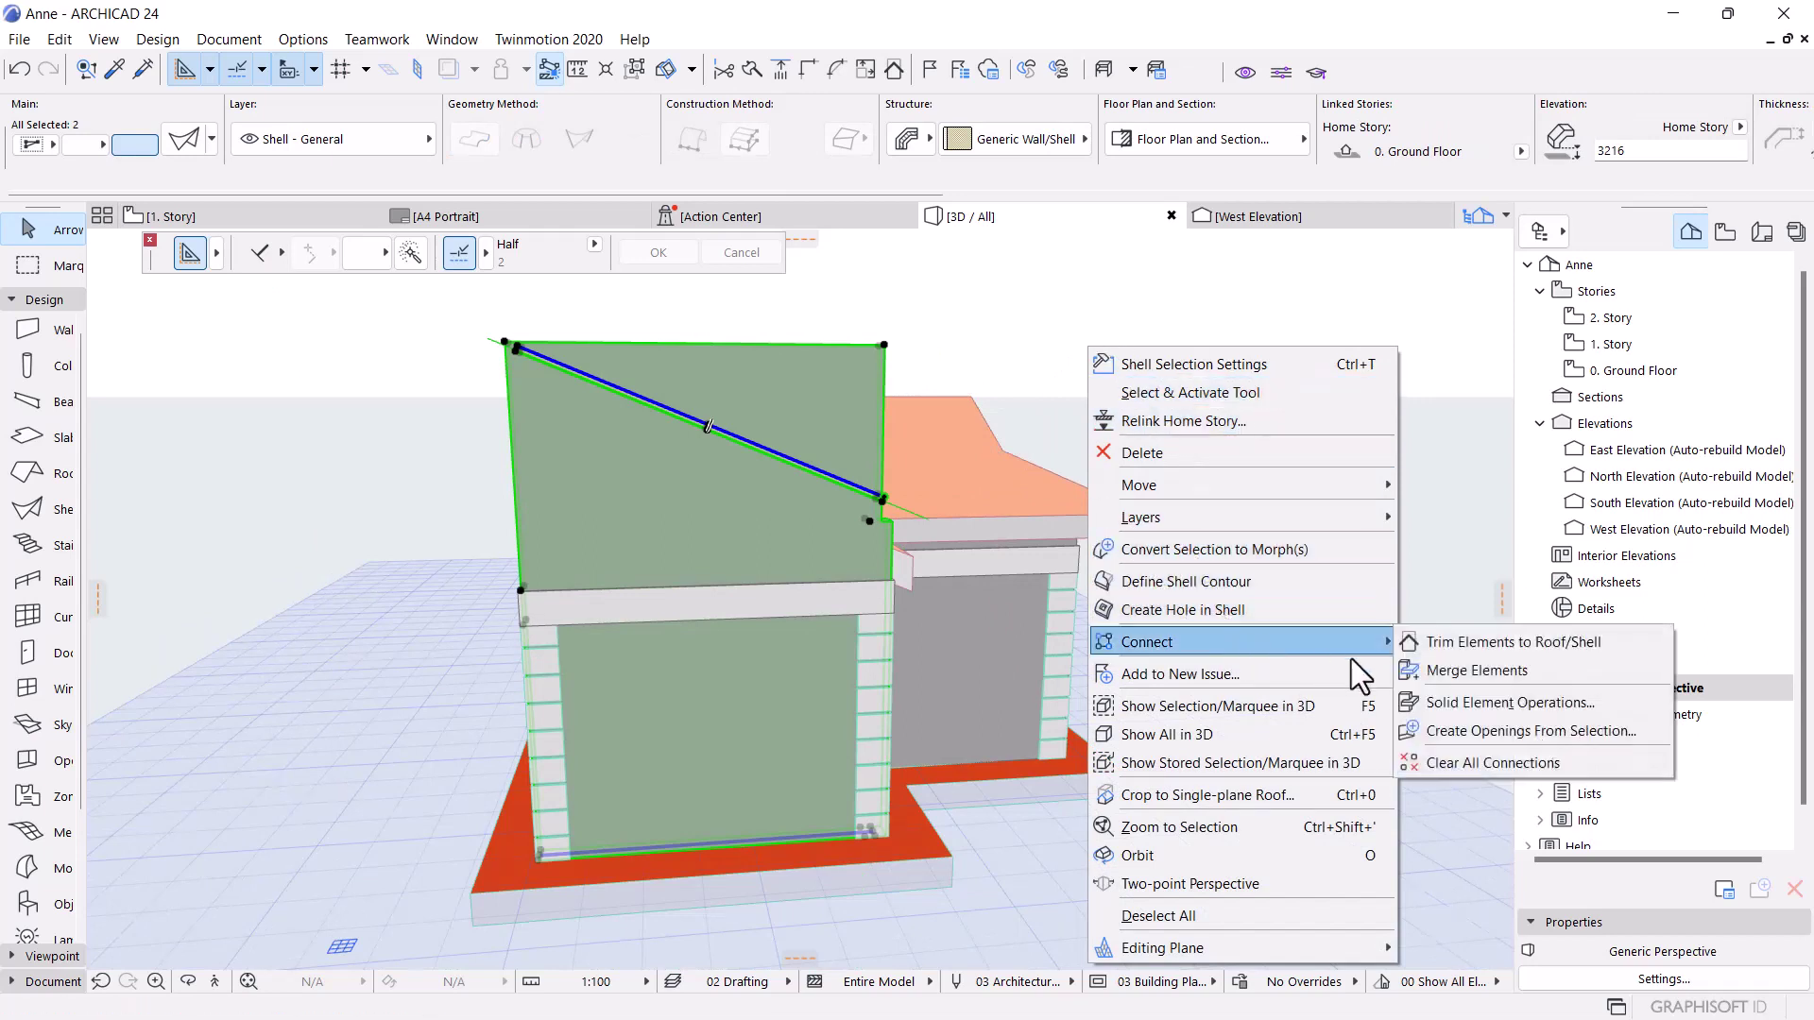
pyautogui.click(1481, 648)
pyautogui.click(1067, 427)
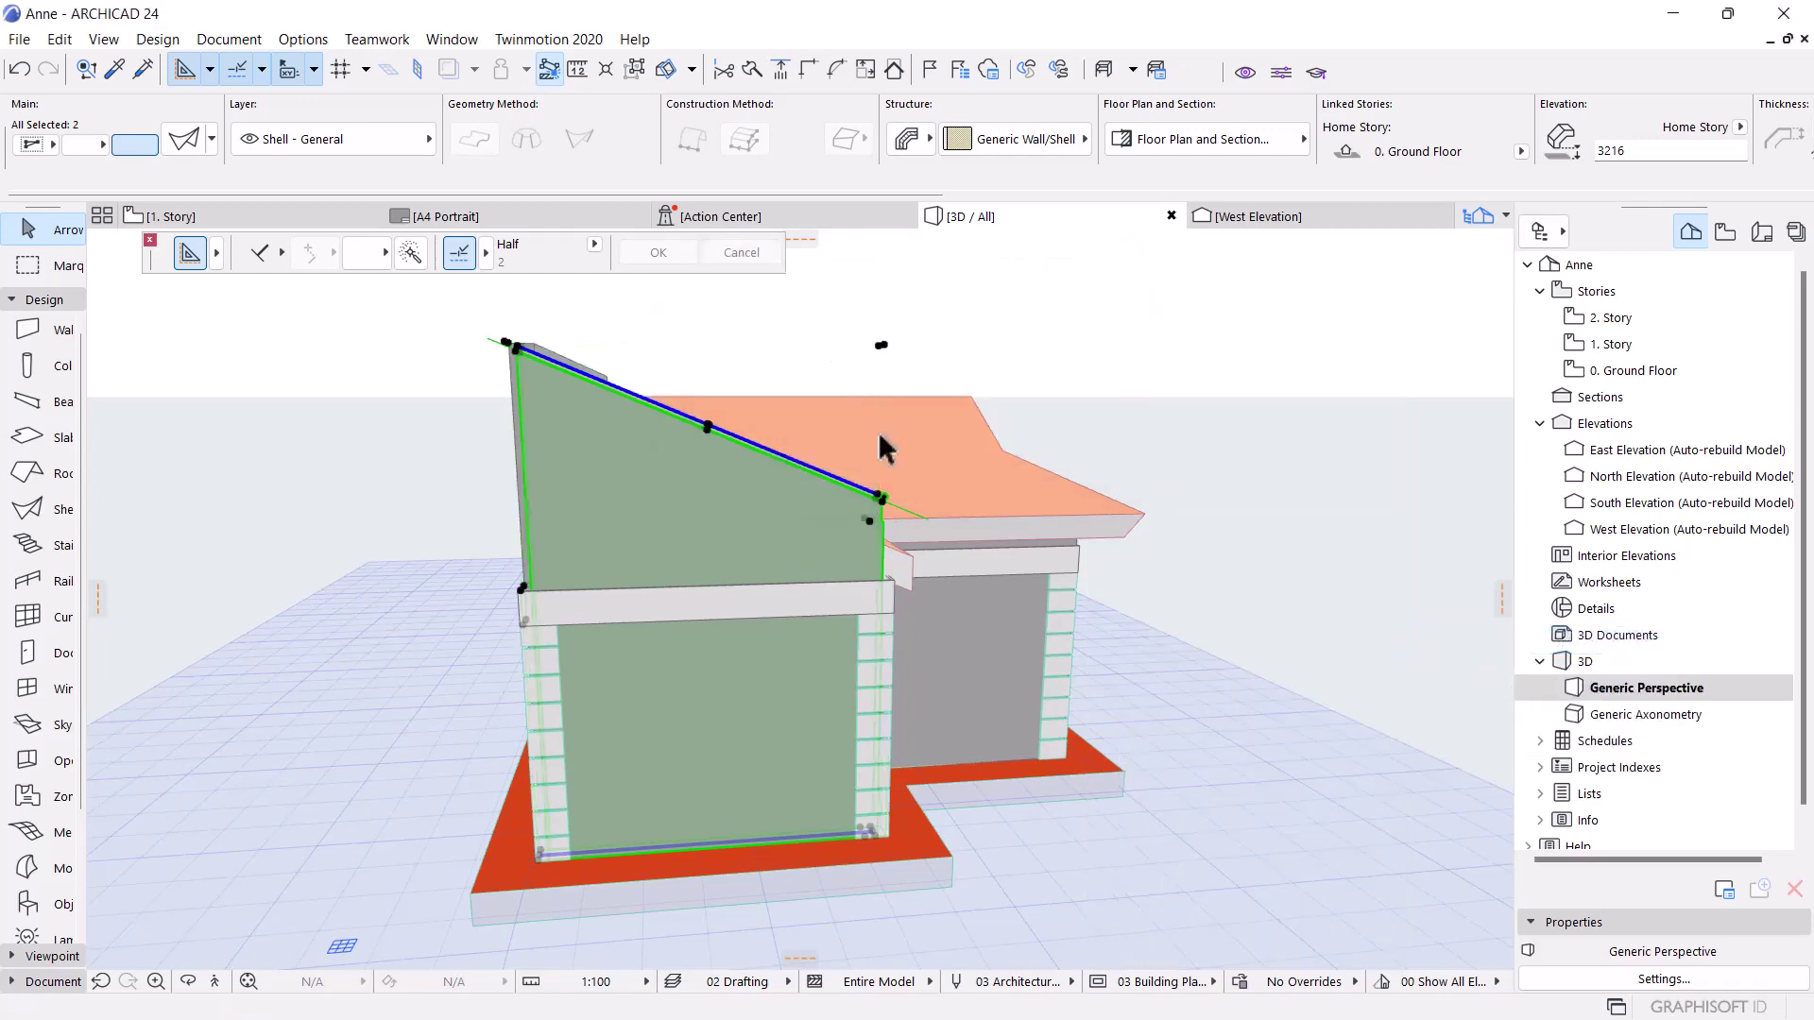
pyautogui.keyDown('shift'); pyautogui.moveTo(877, 431); pyautogui.dragTo(740, 506, button='middle'); pyautogui.keyUp('shift')
pyautogui.scroll(2, 718, 438)
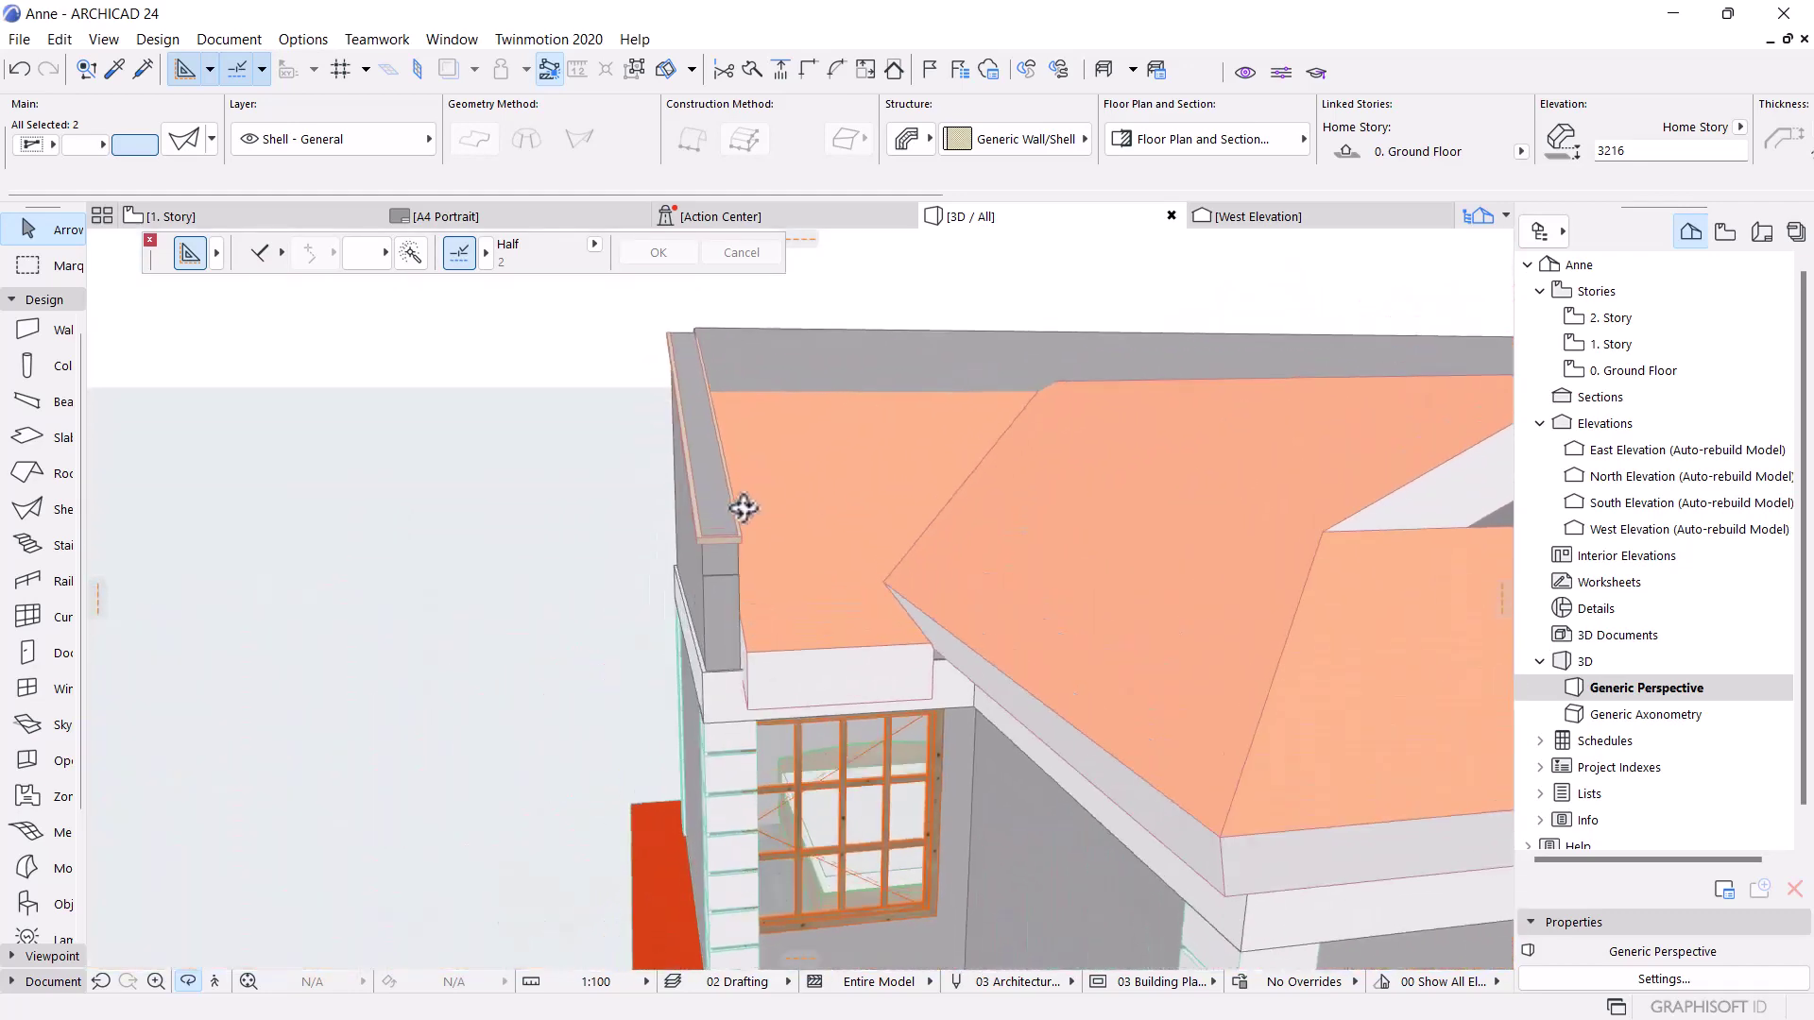
pyautogui.scroll(2, 708, 520)
pyautogui.press('Escape')
# Override all three of the shell's surfaces with Concrete - 04 and switch it to a basic structure of Reinforced Concrete - Structural
pyautogui.click(705, 565)
pyautogui.scroll(2, 677, 506)
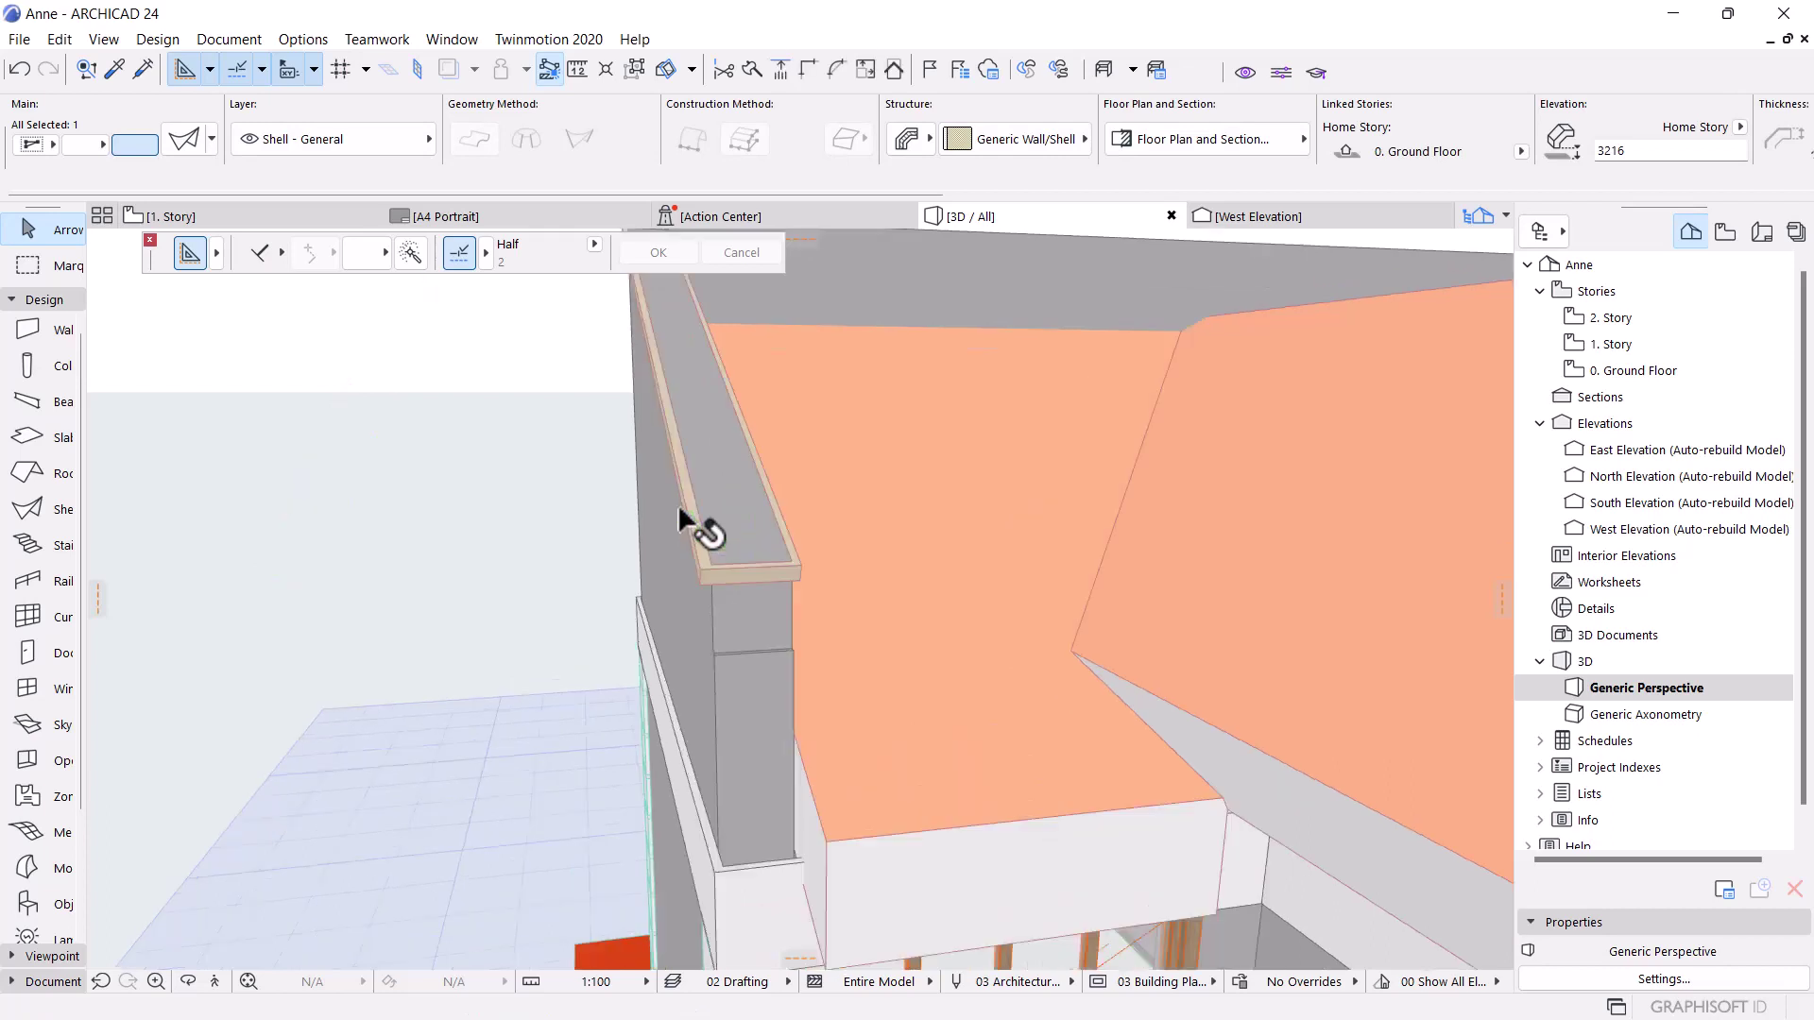
pyautogui.keyDown('shift'); pyautogui.moveTo(794, 453); pyautogui.dragTo(975, 433, button='middle'); pyautogui.keyUp('shift')
pyautogui.click(935, 433)
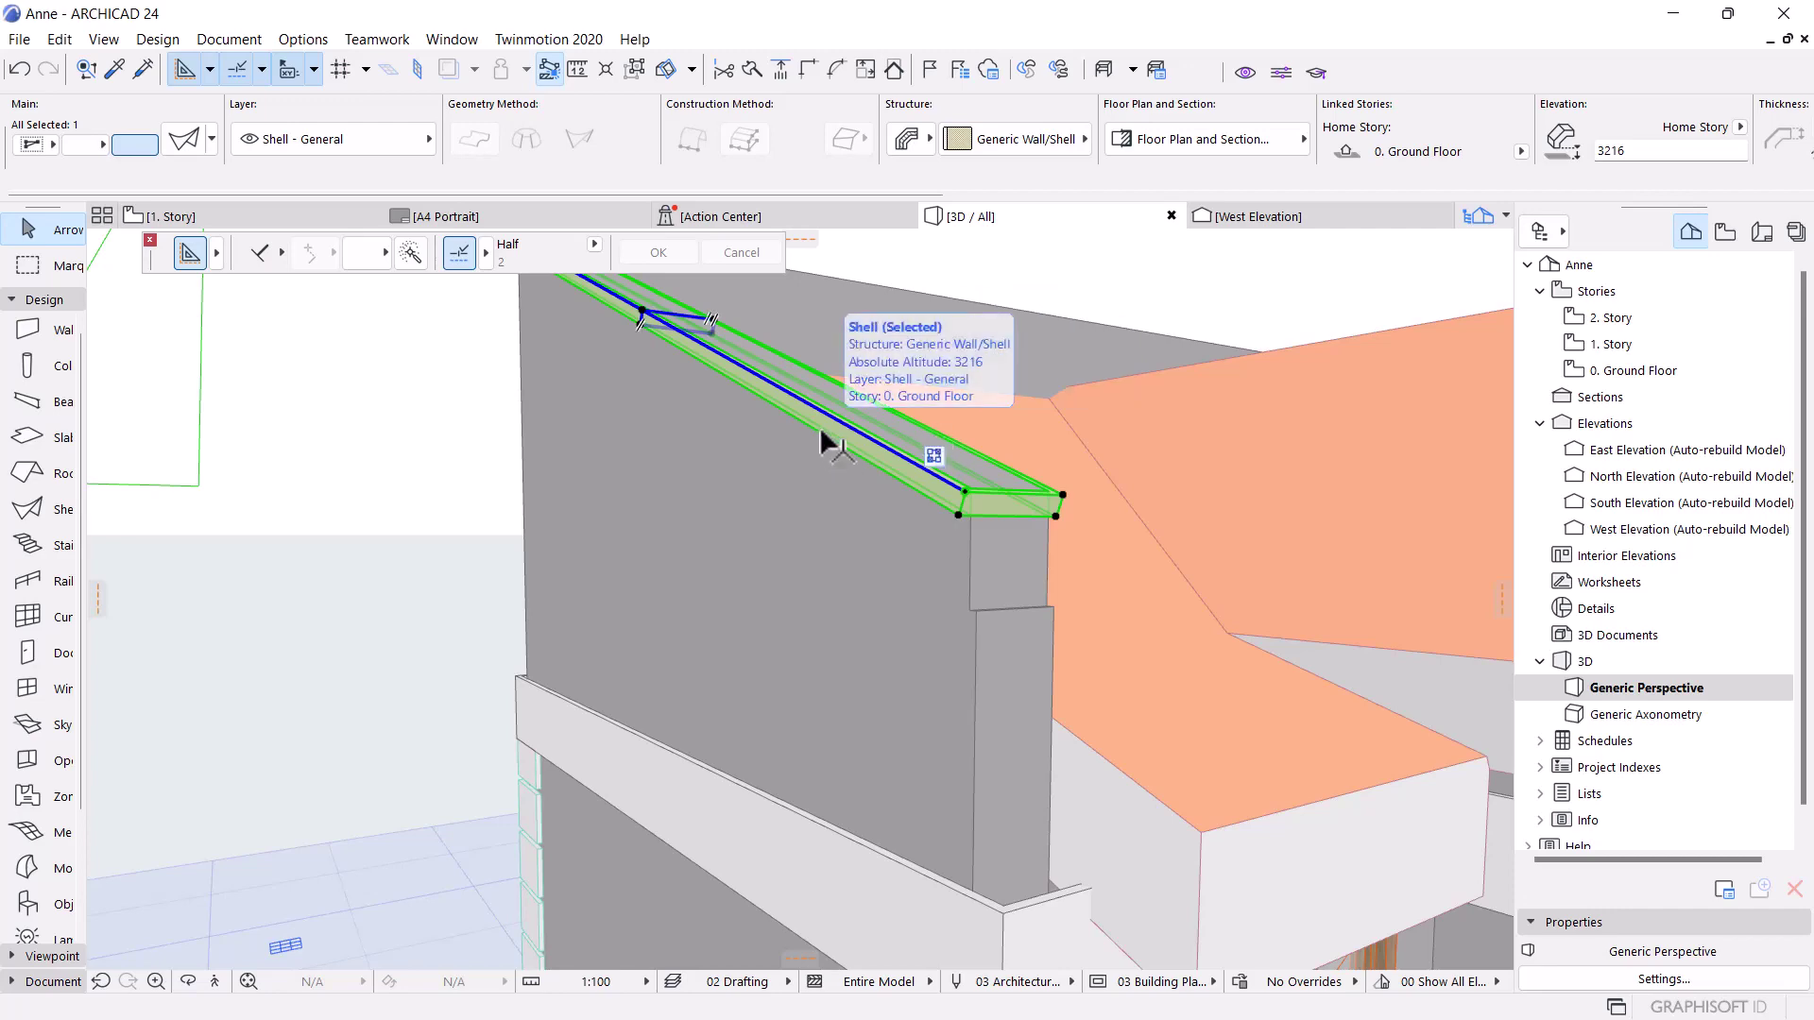
pyautogui.hotkey('ctrl', 't')
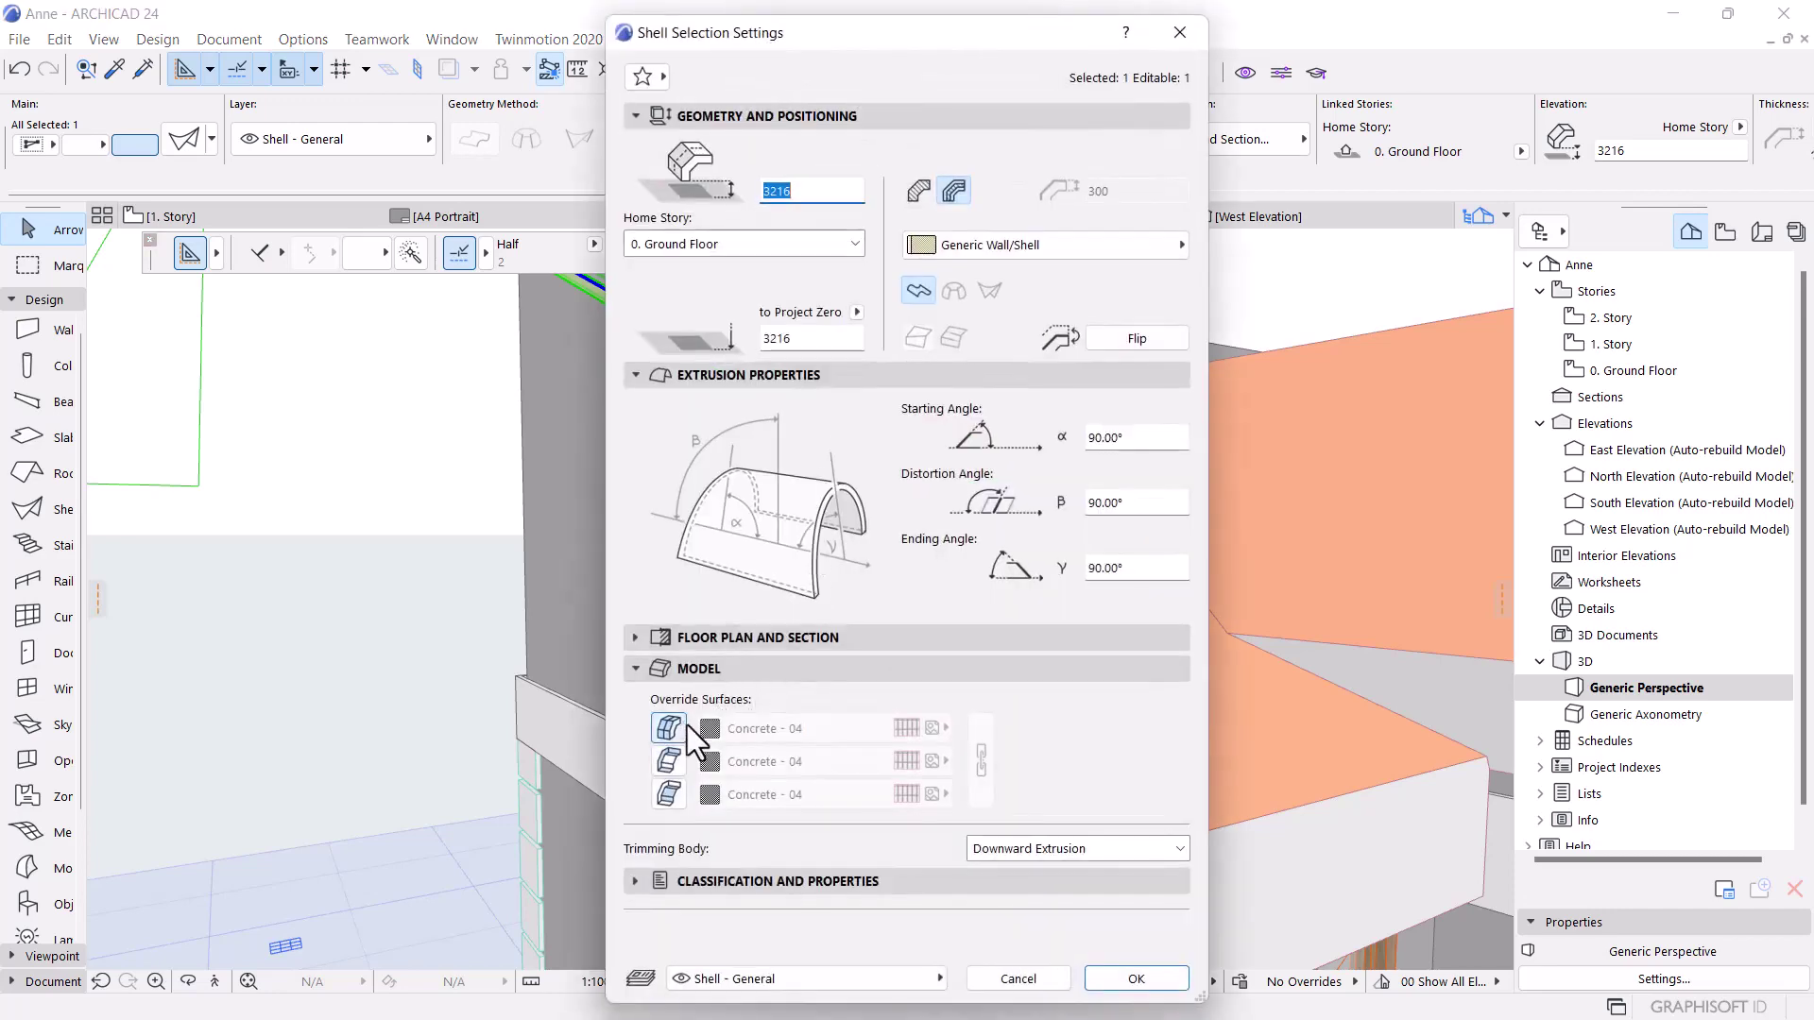
pyautogui.click(669, 760)
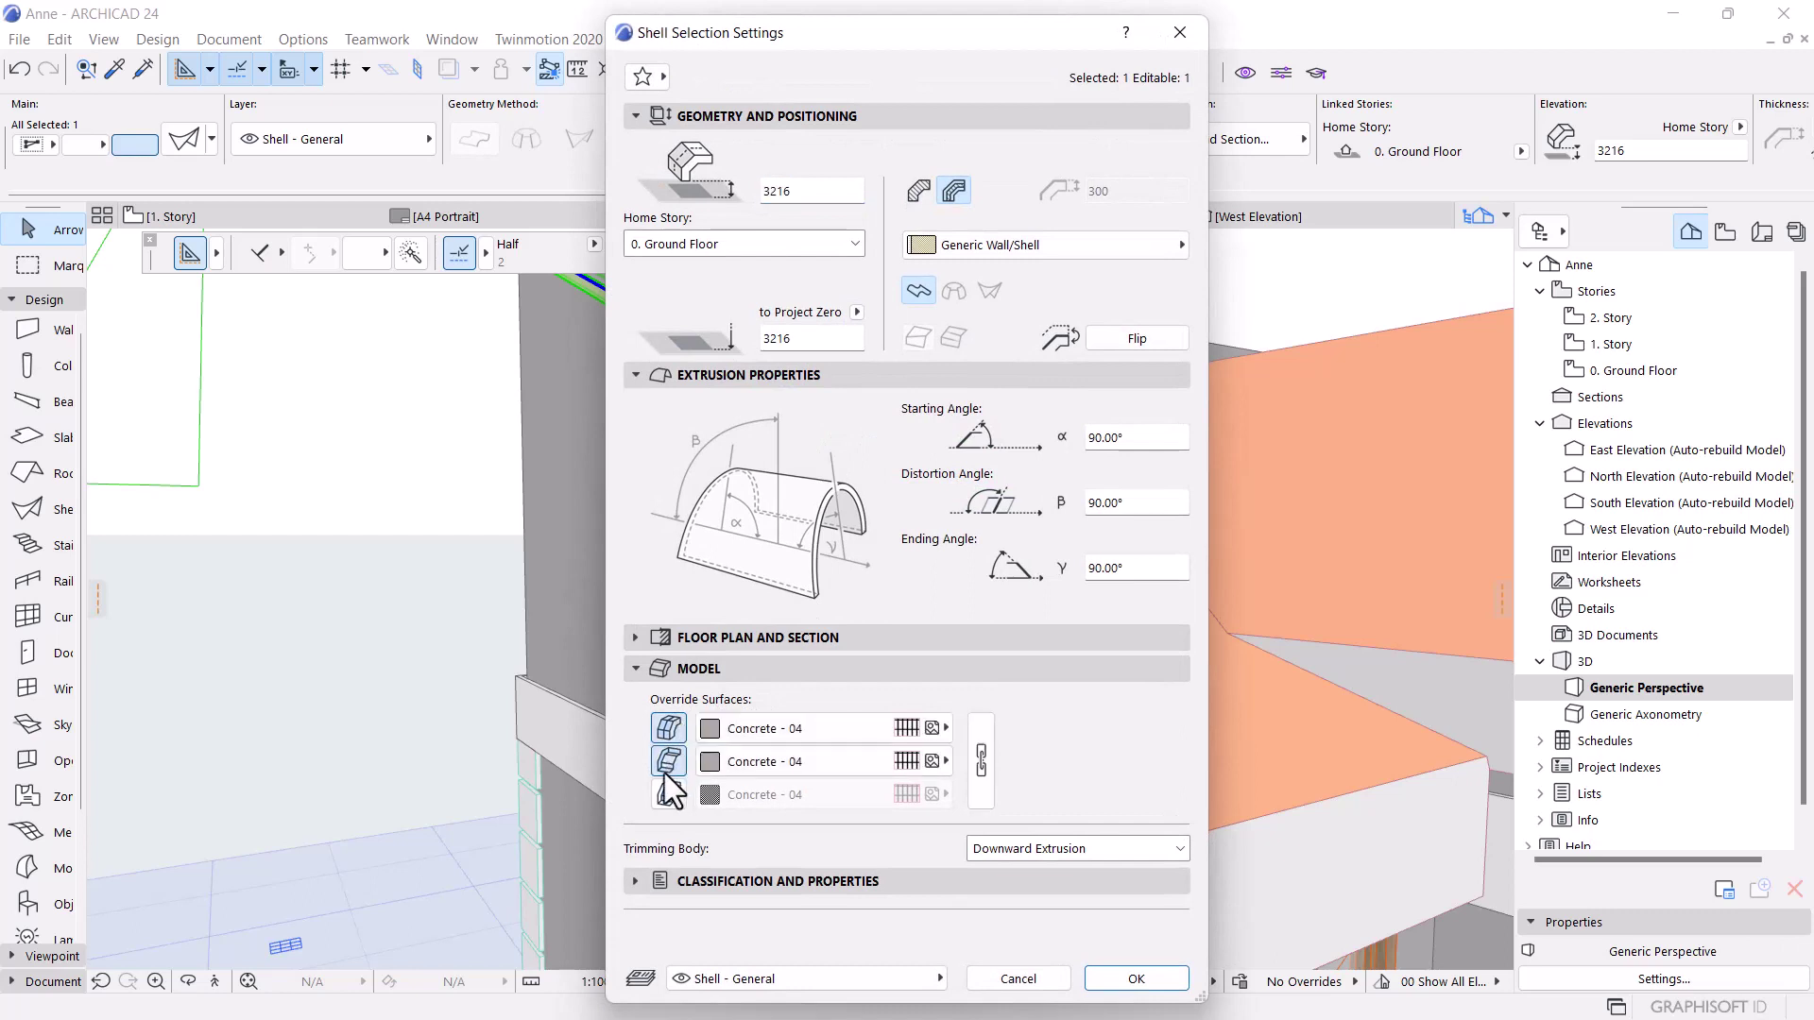
pyautogui.click(669, 793)
pyautogui.click(918, 191)
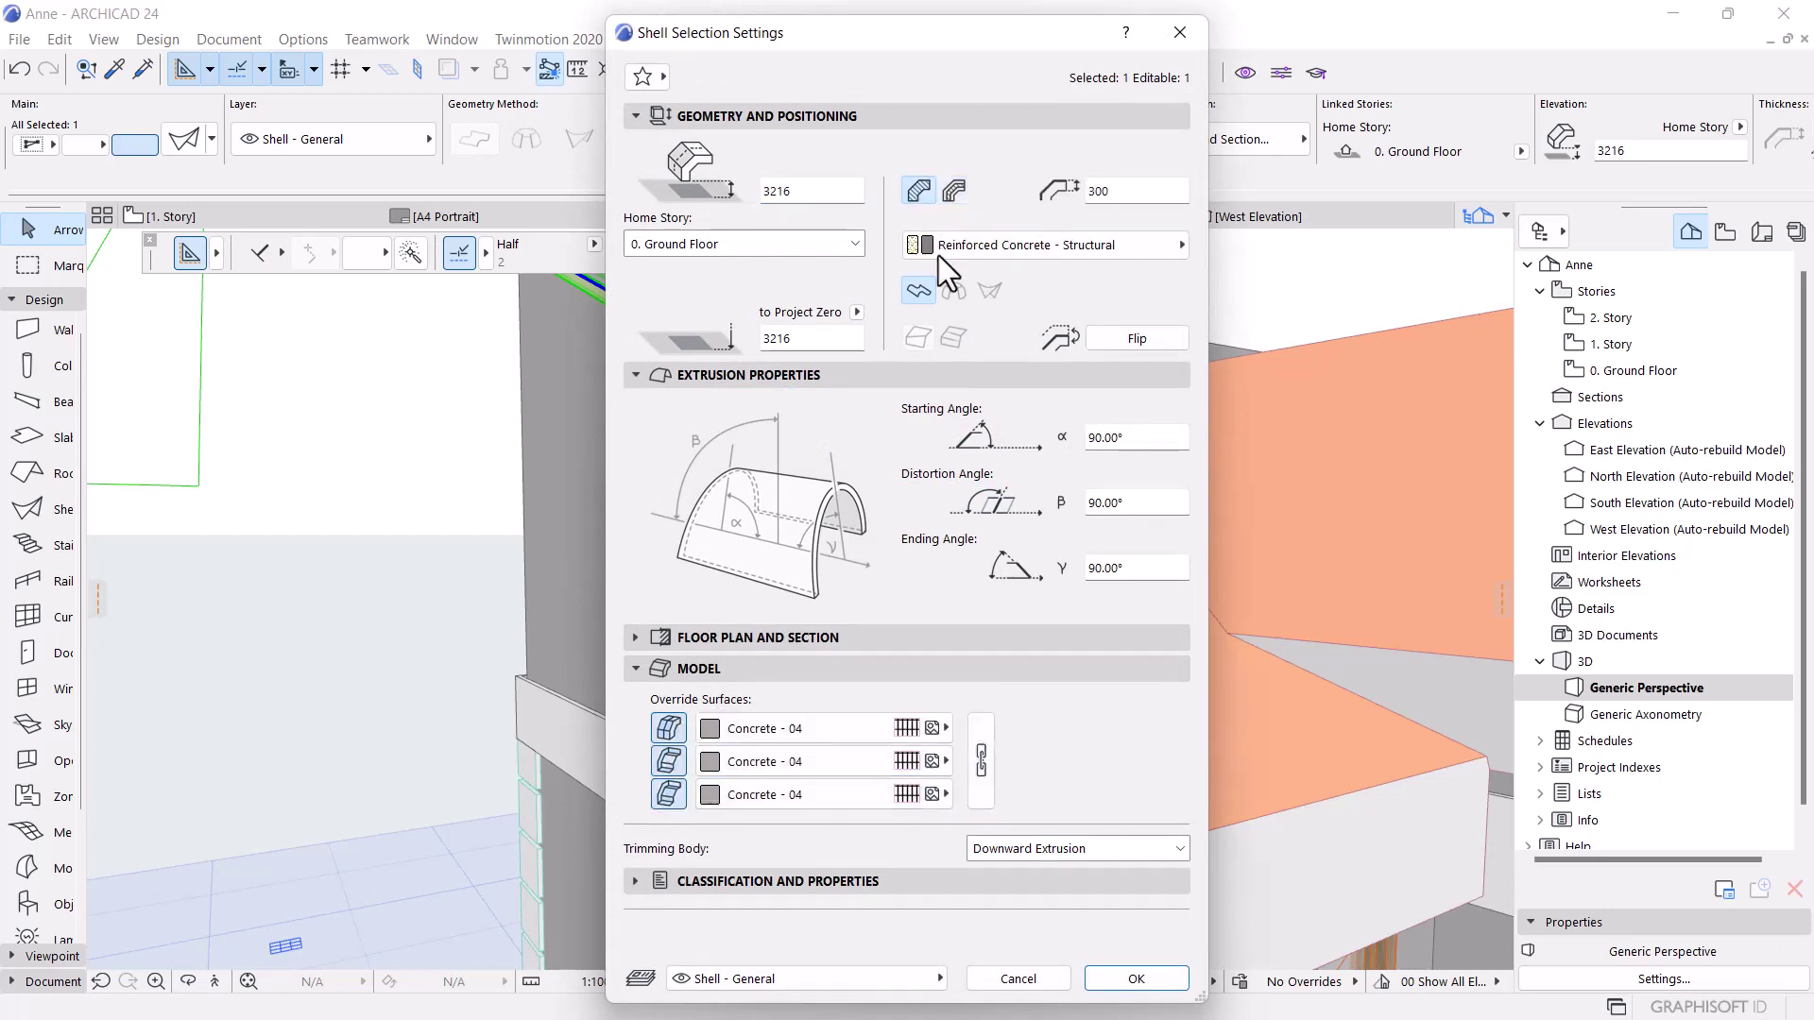
pyautogui.click(1139, 979)
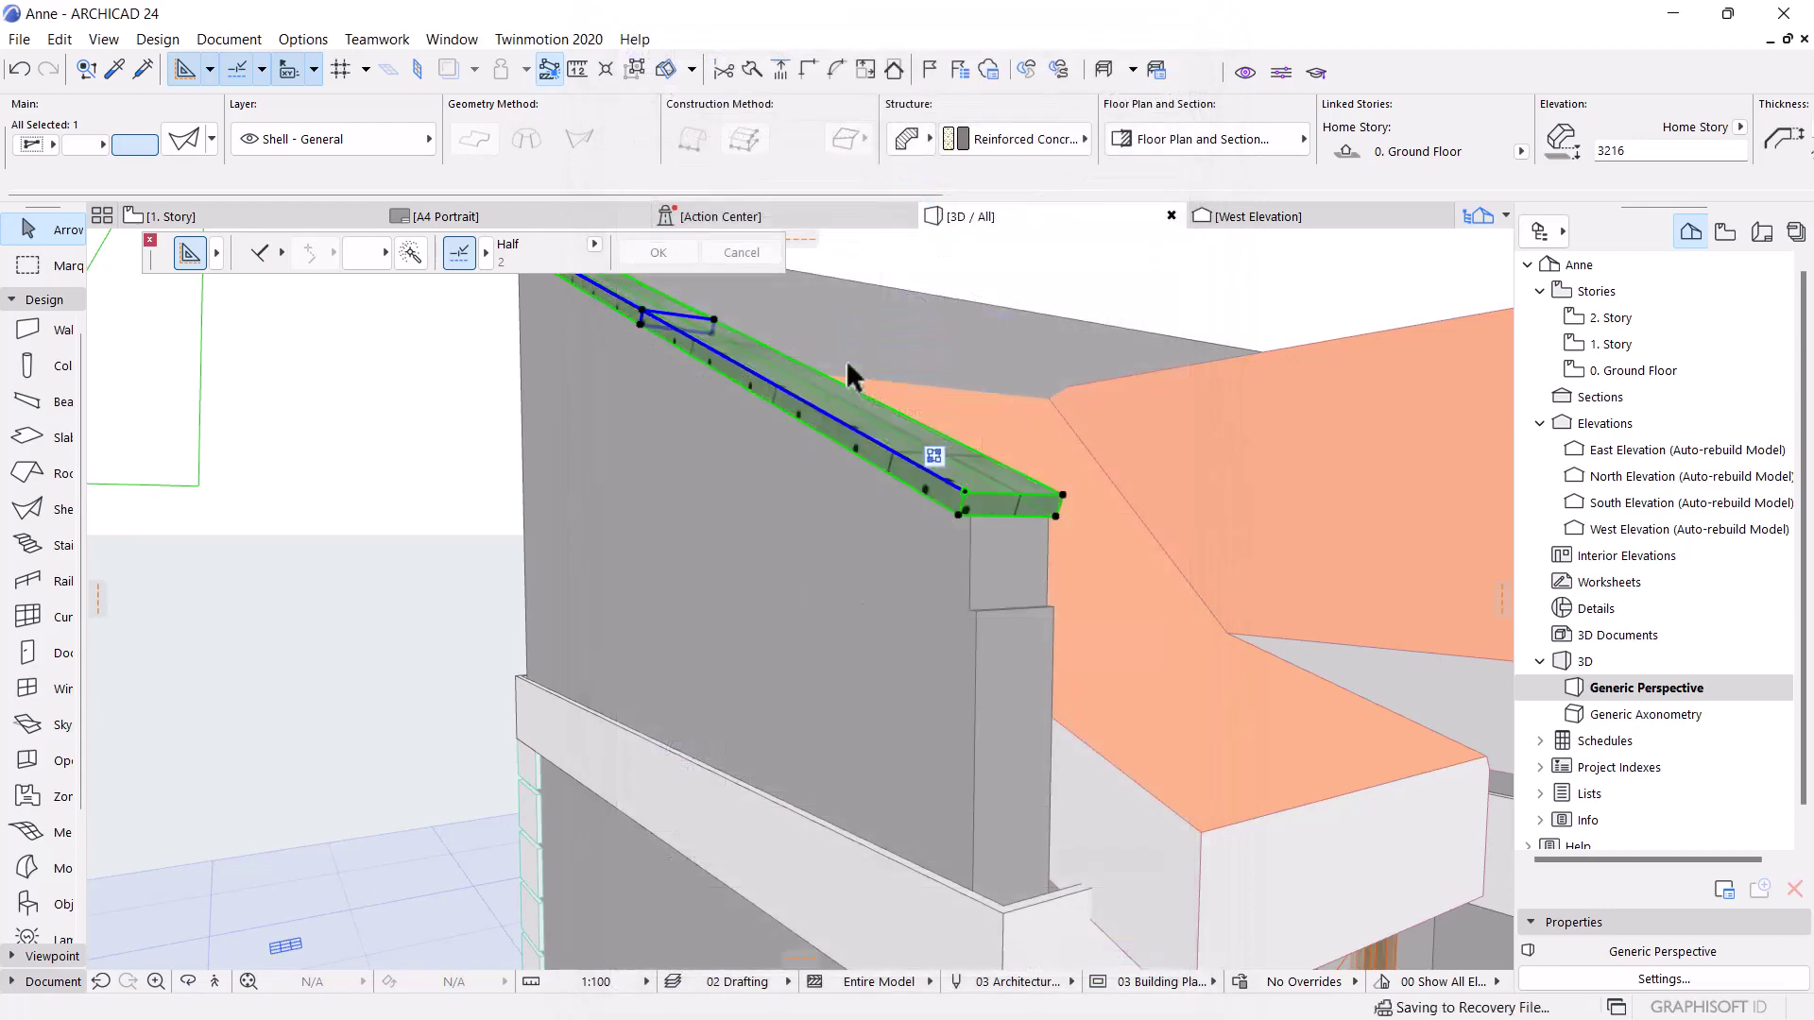
# In the West Elevation, stretch the shell's upper end along its slope just past the tall wall's outer face, for a length of about 3395
pyautogui.scroll(-5, 796, 504)
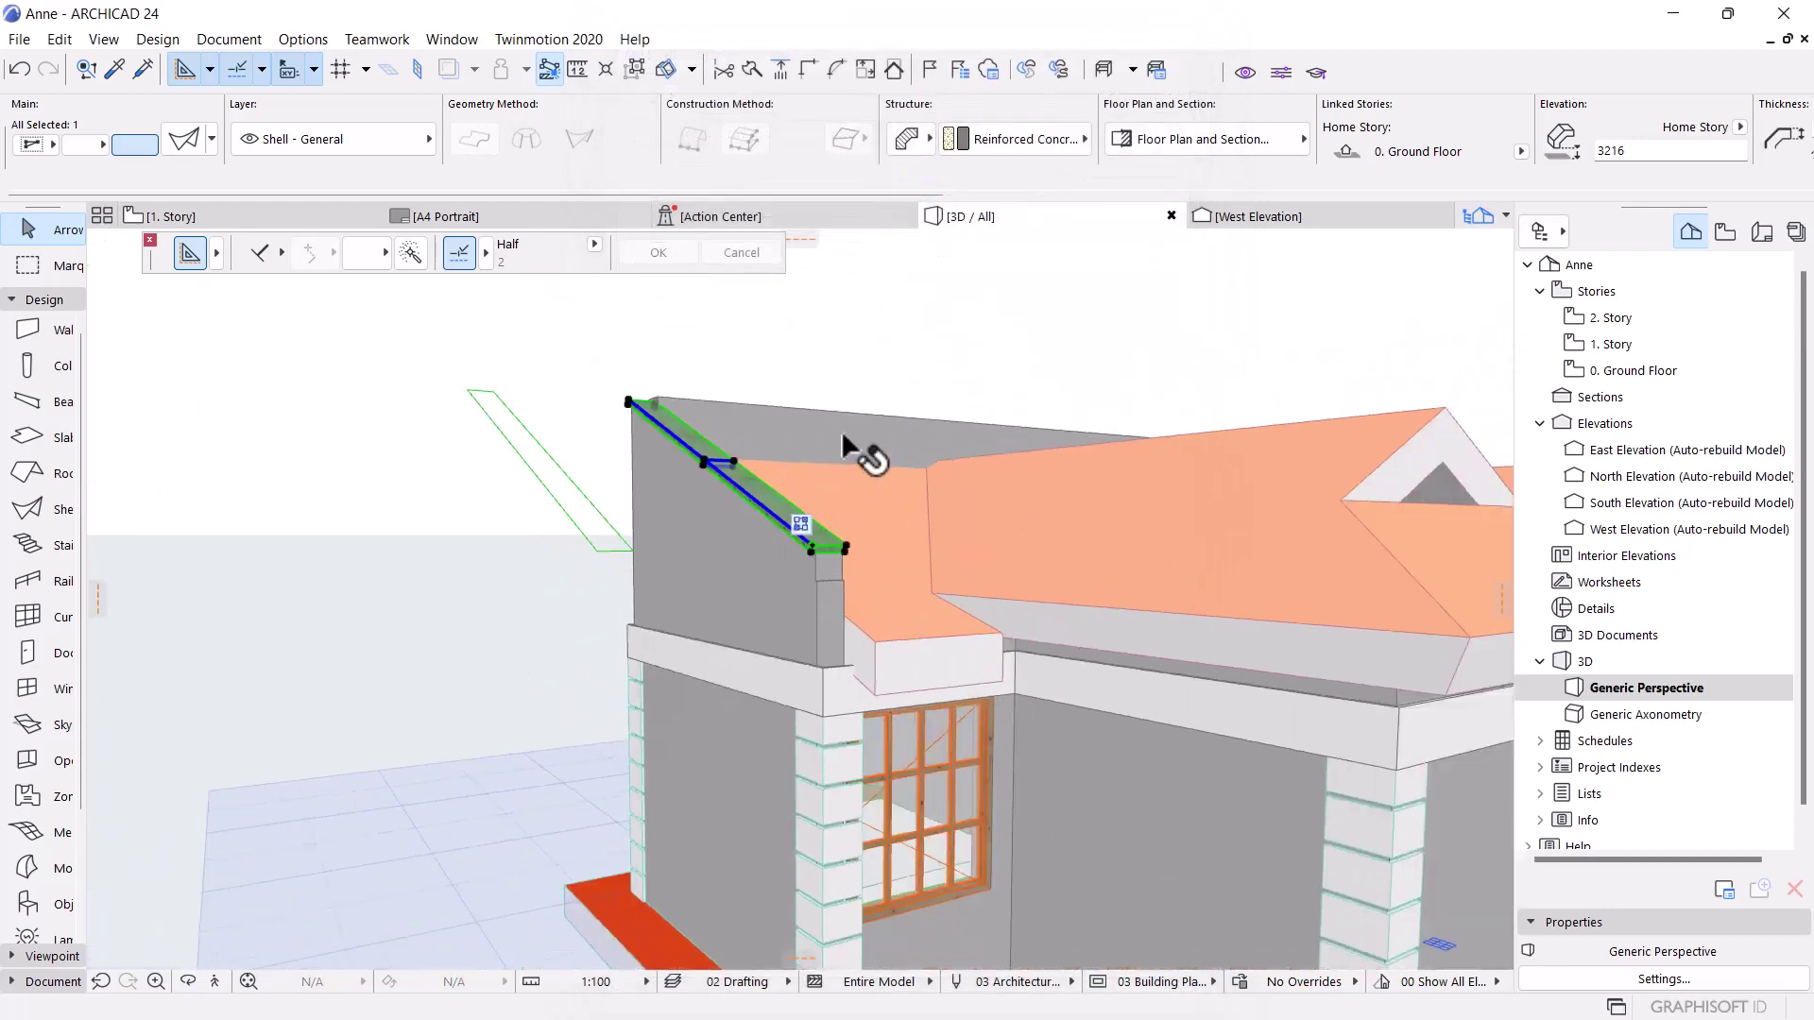
pyautogui.scroll(3, 840, 429)
pyautogui.keyDown('shift'); pyautogui.moveTo(926, 550); pyautogui.dragTo(566, 361, button='middle'); pyautogui.keyUp('shift')
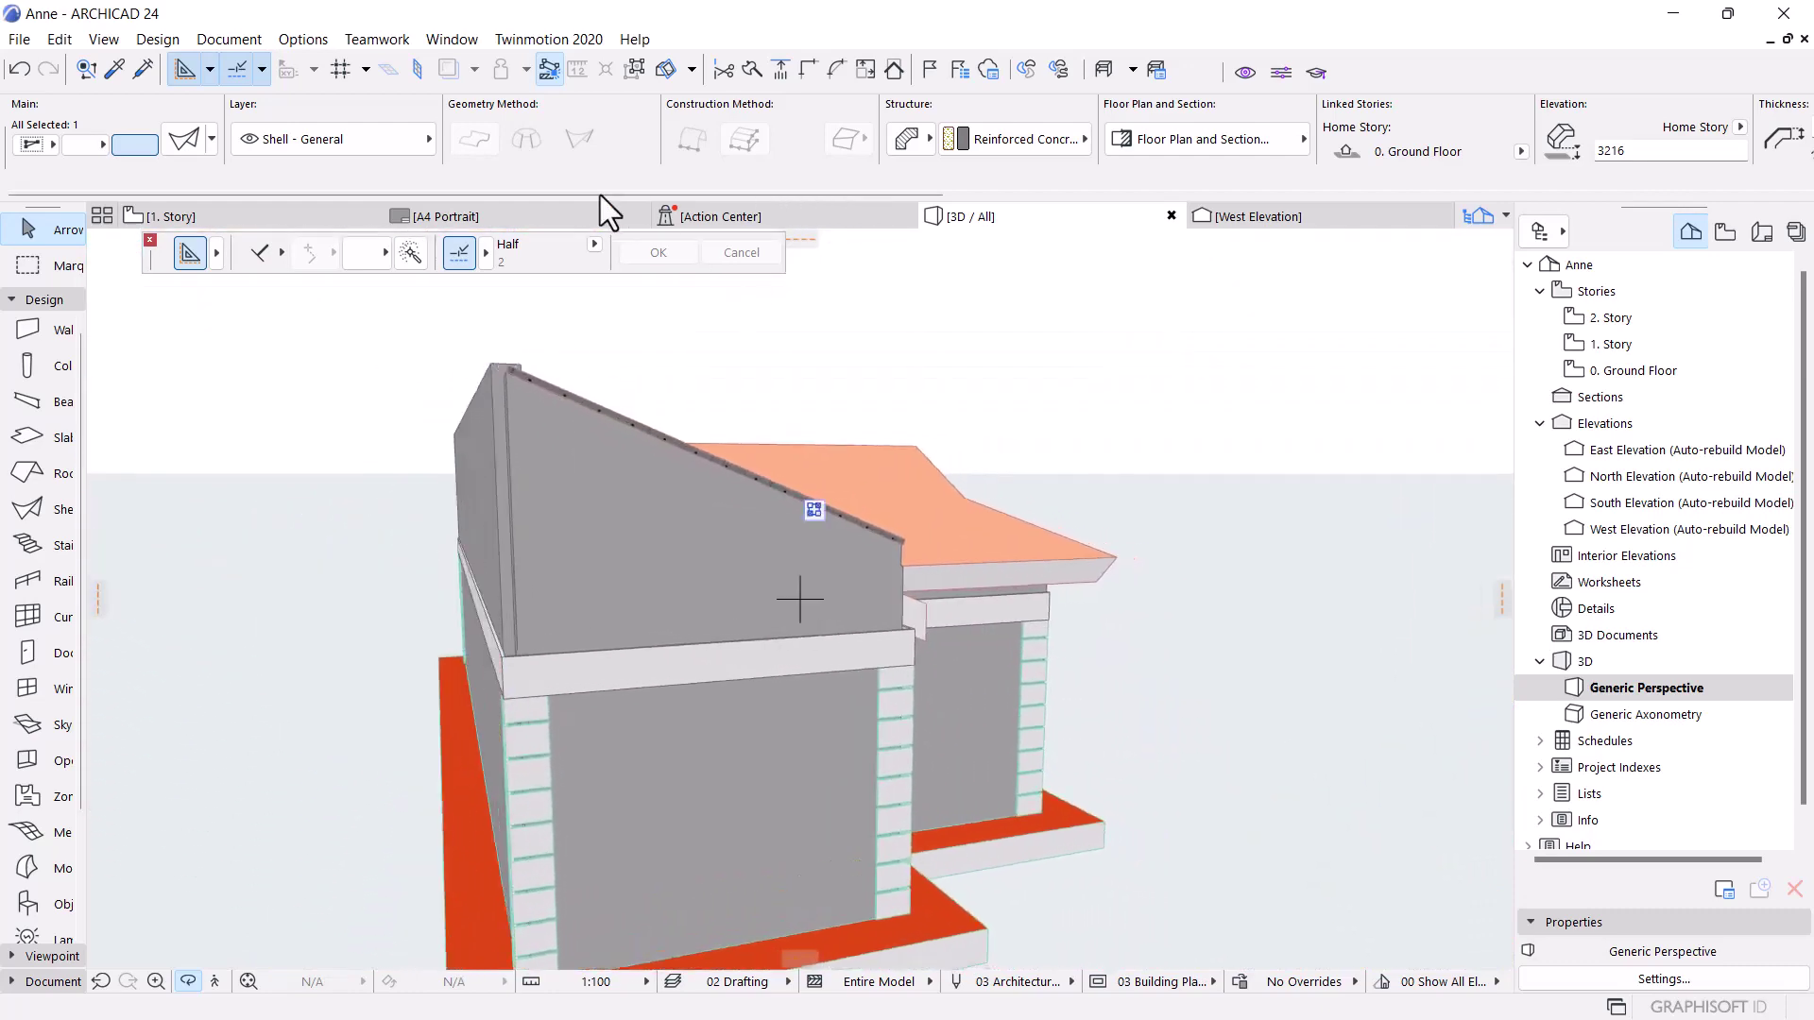
pyautogui.click(1237, 218)
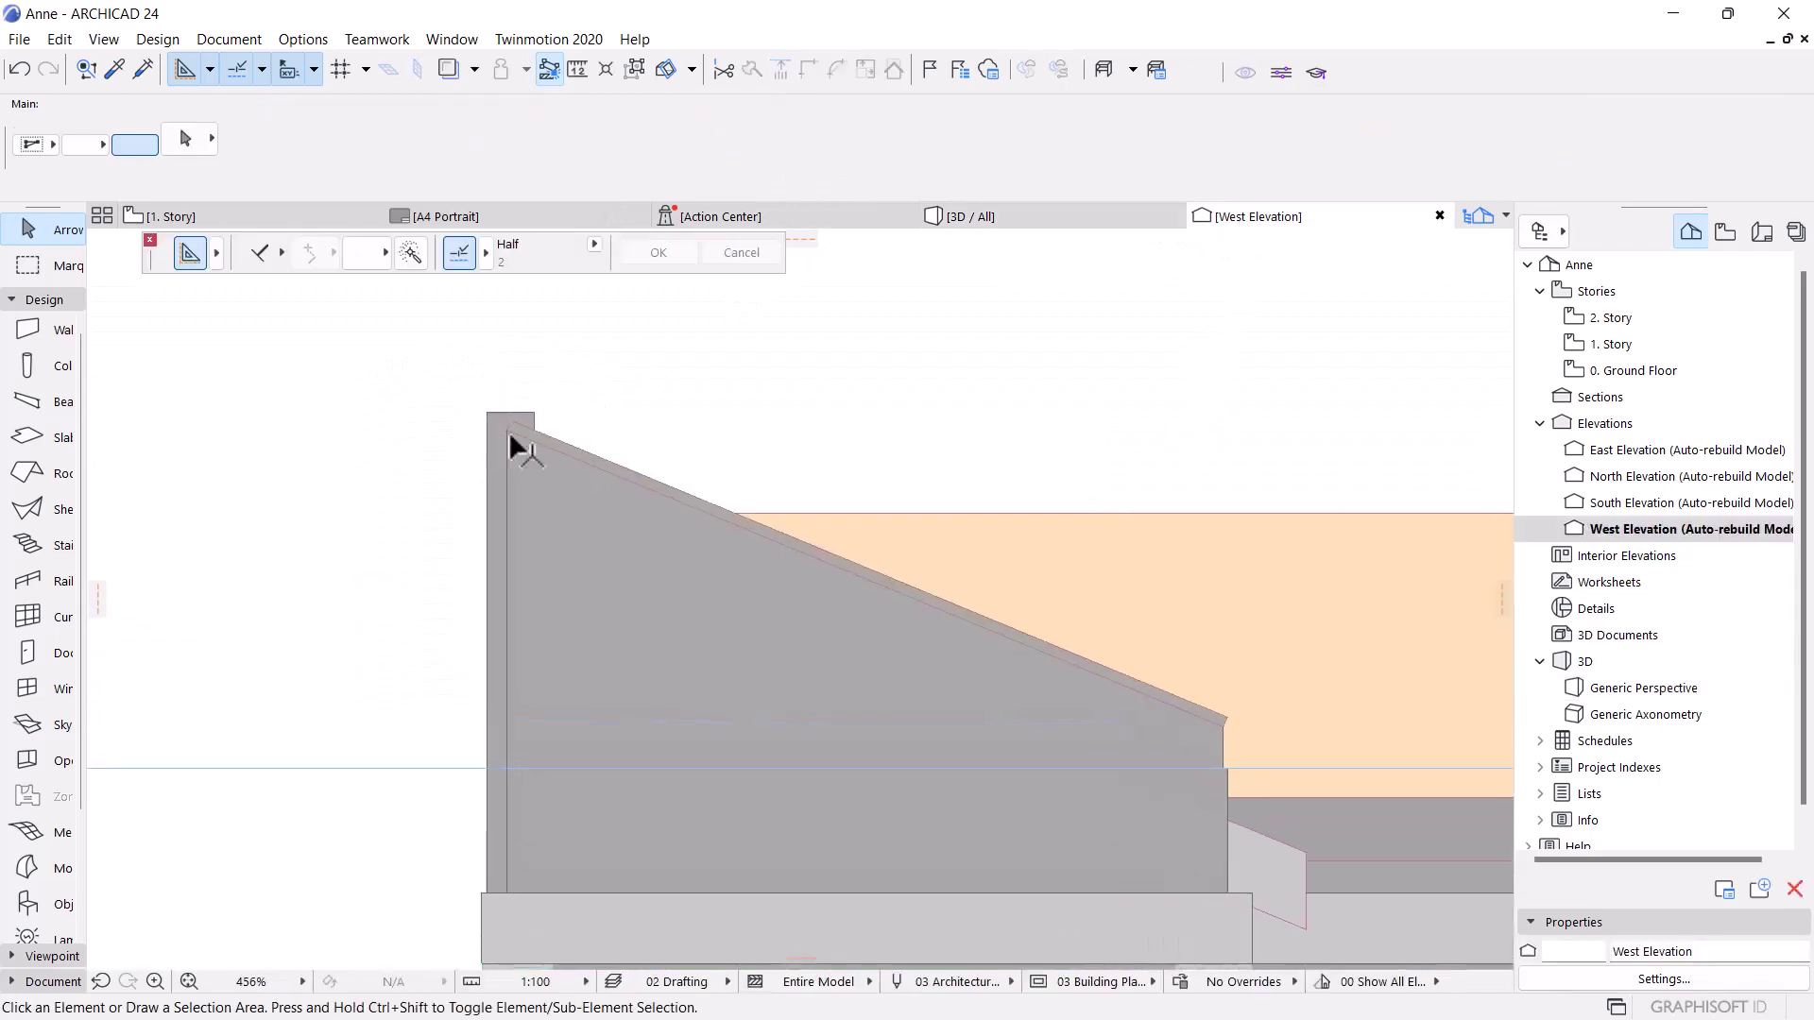
pyautogui.scroll(3, 485, 421)
pyautogui.doubleClick(550, 450)
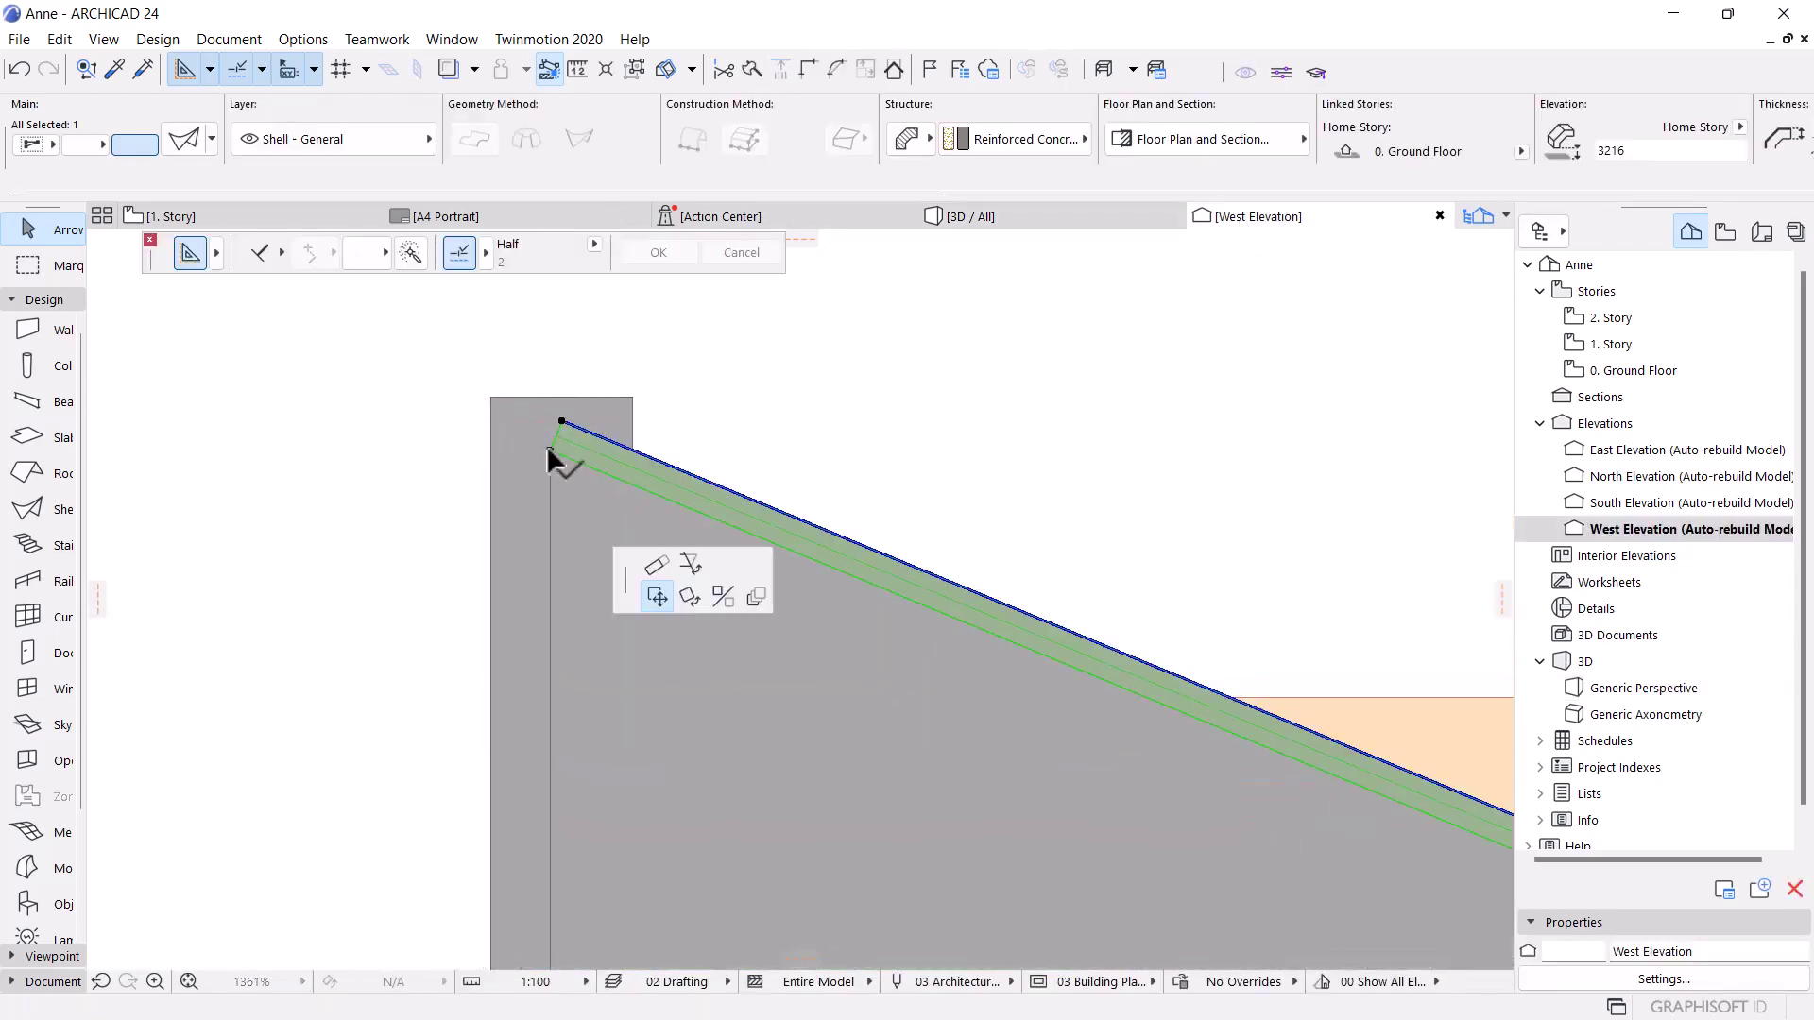
pyautogui.click(130, 247)
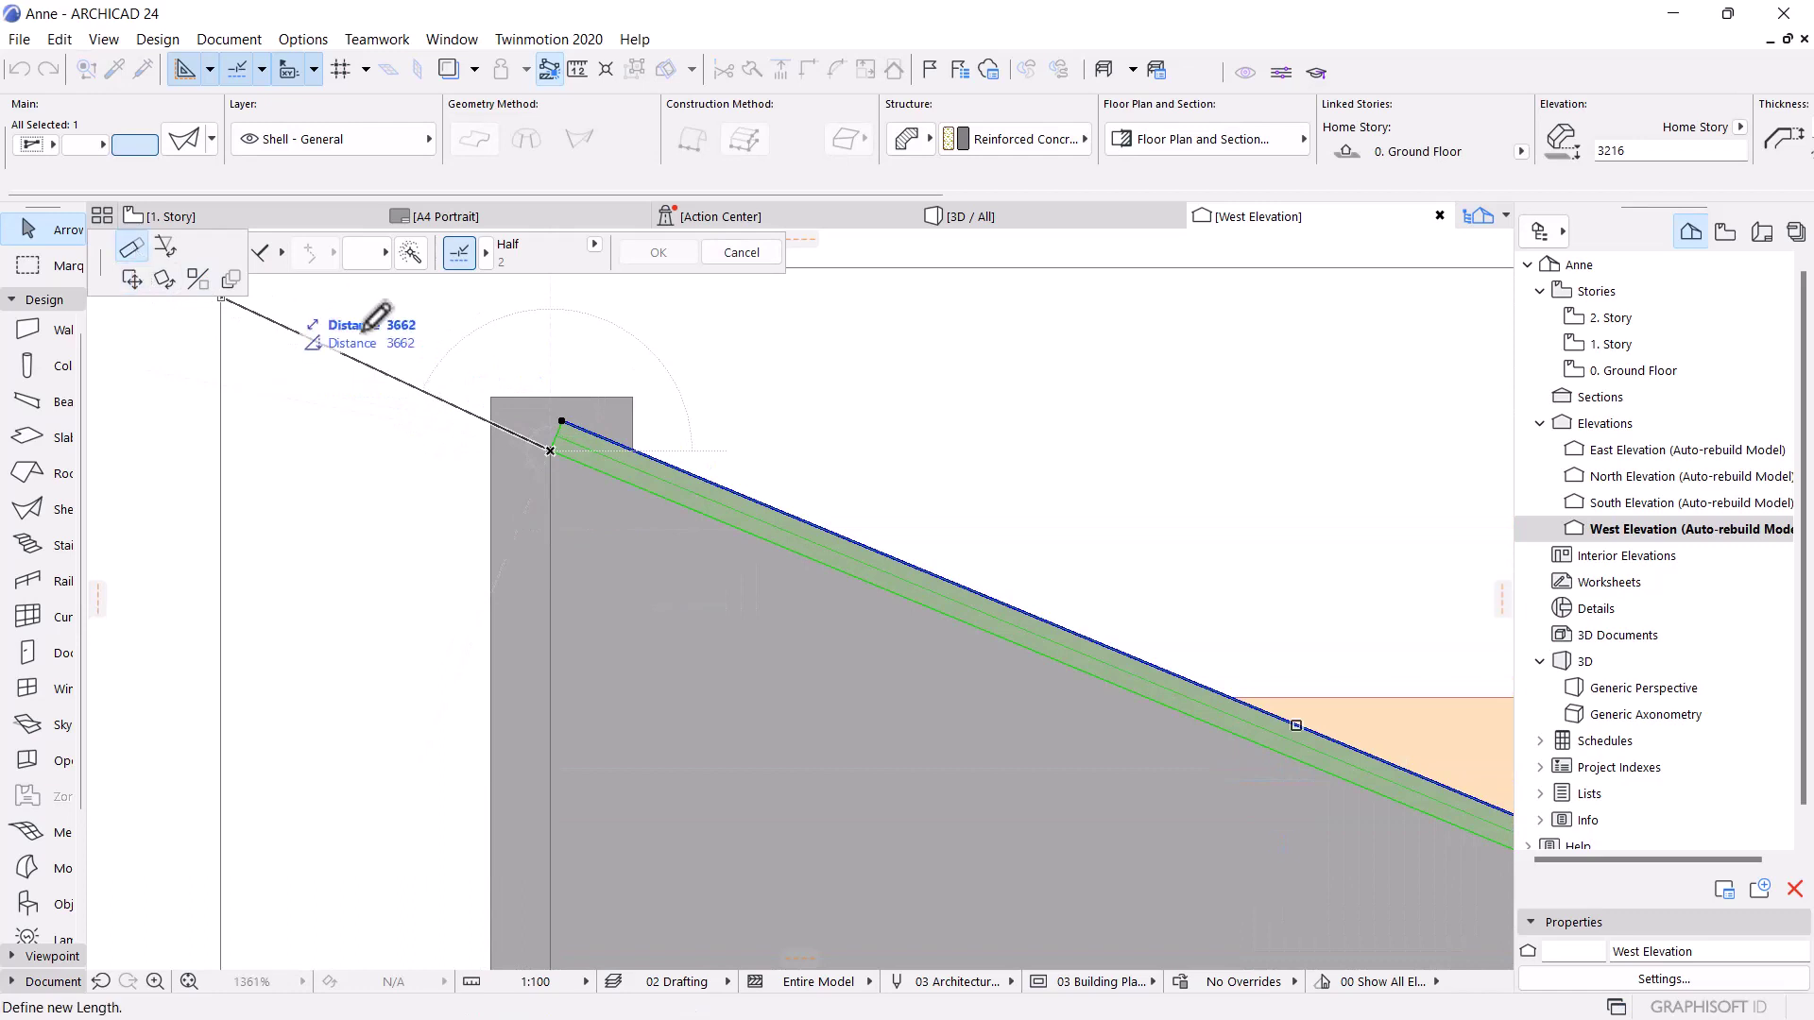
pyautogui.click(472, 417)
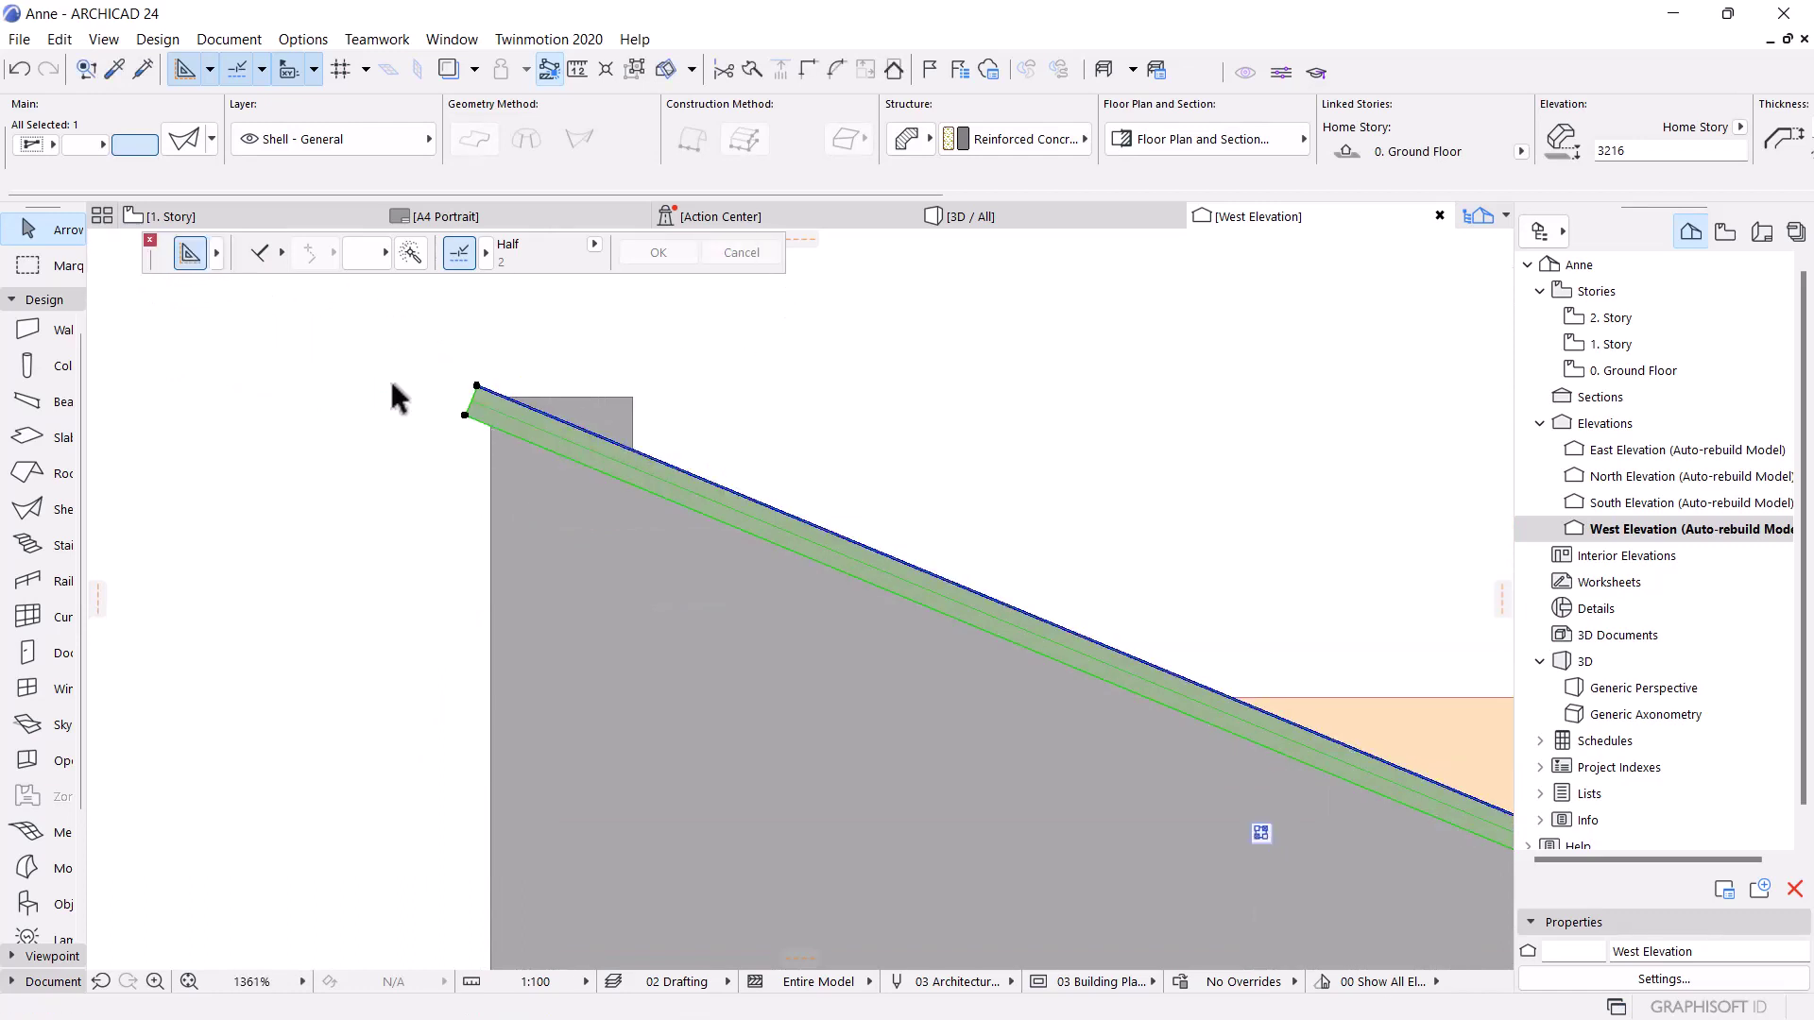
# Pull the sloping shell's upper end back along its slope to the tall wall's outer face in the West Elevation
pyautogui.scroll(2, 403, 377)
pyautogui.click(560, 378)
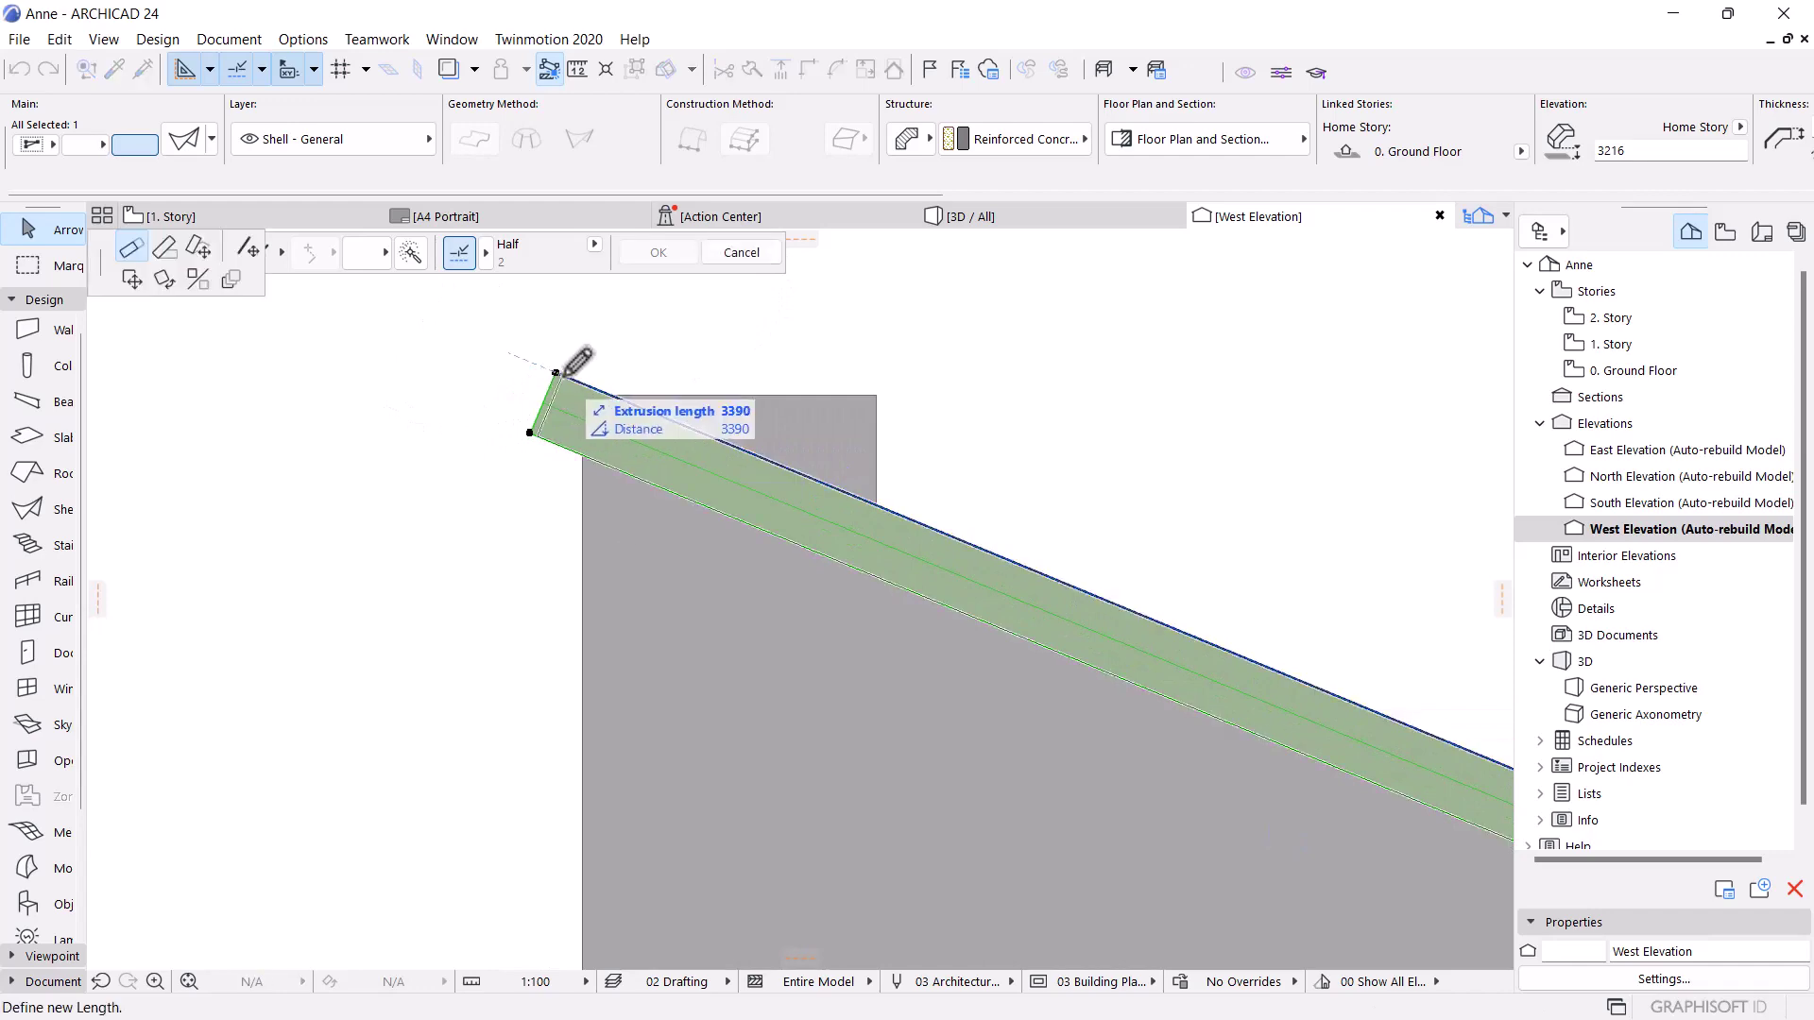
pyautogui.click(594, 388)
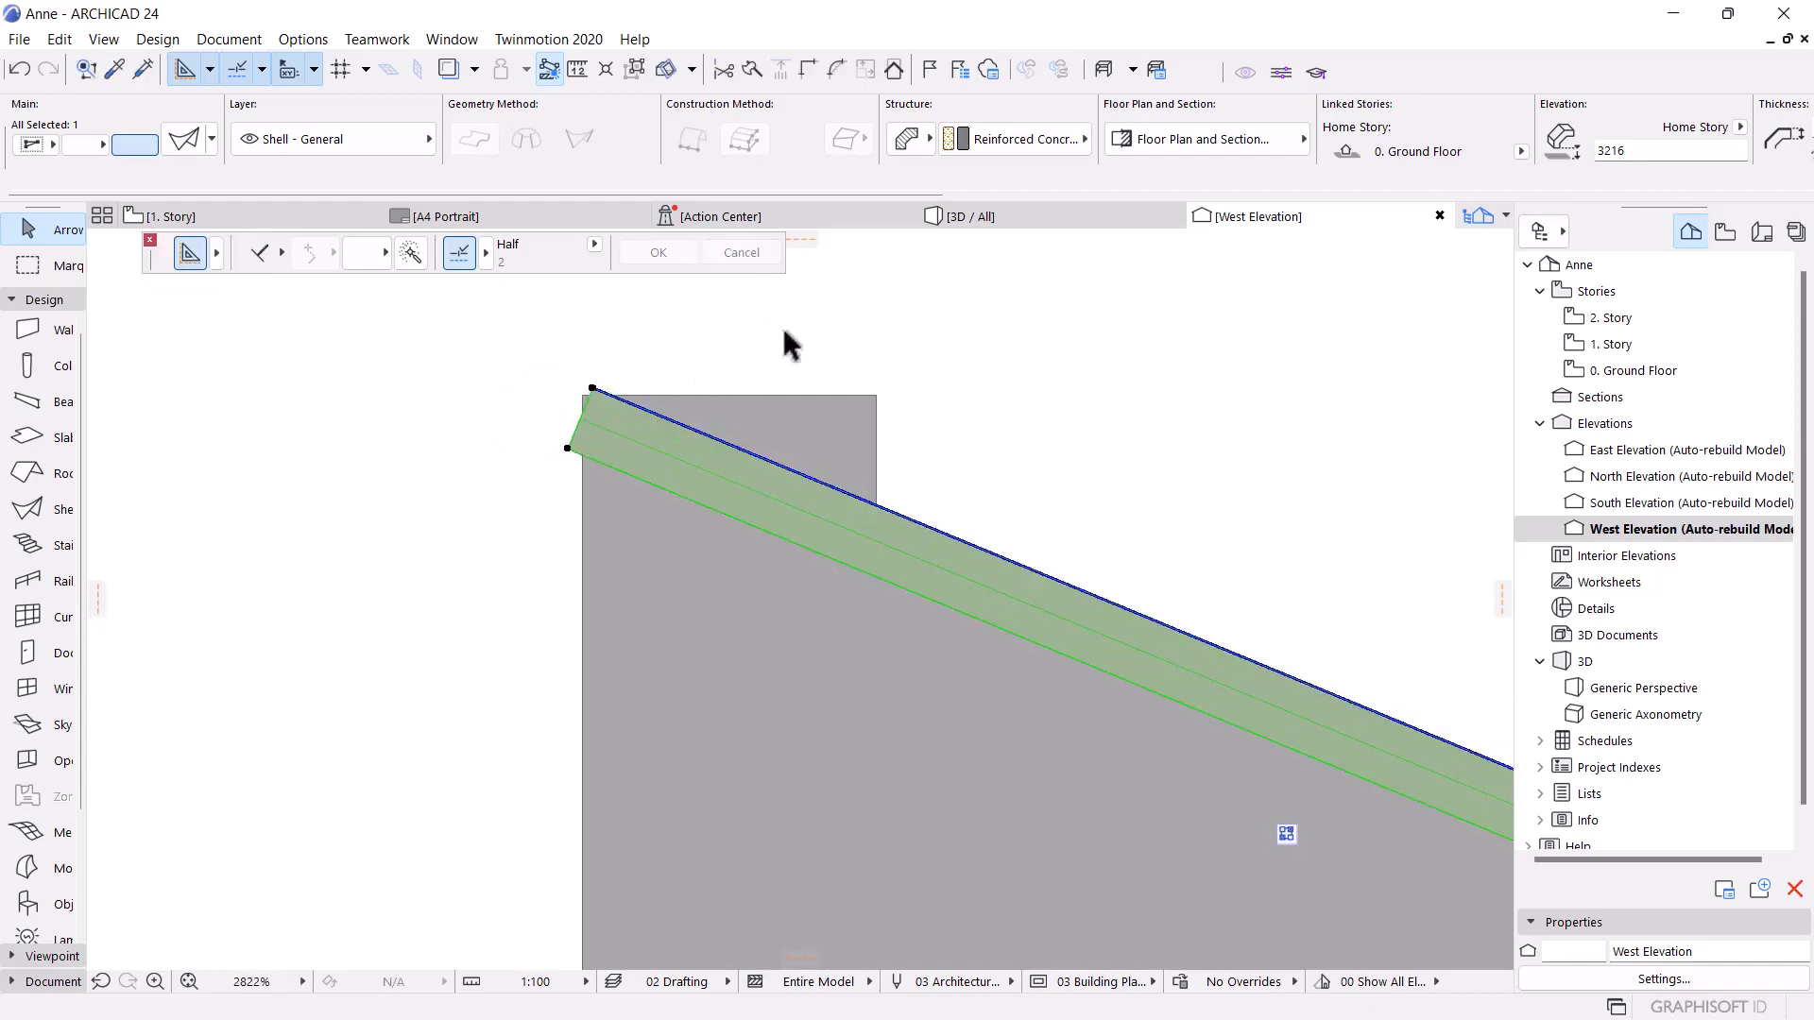
# Set the sloping shell's surface override to Paint - Glossy White JO 01 and check the coping on the side wall in 3D
pyautogui.click(924, 226)
pyautogui.keyDown('shift'); pyautogui.moveTo(701, 398); pyautogui.dragTo(627, 587, button='middle'); pyautogui.keyUp('shift')
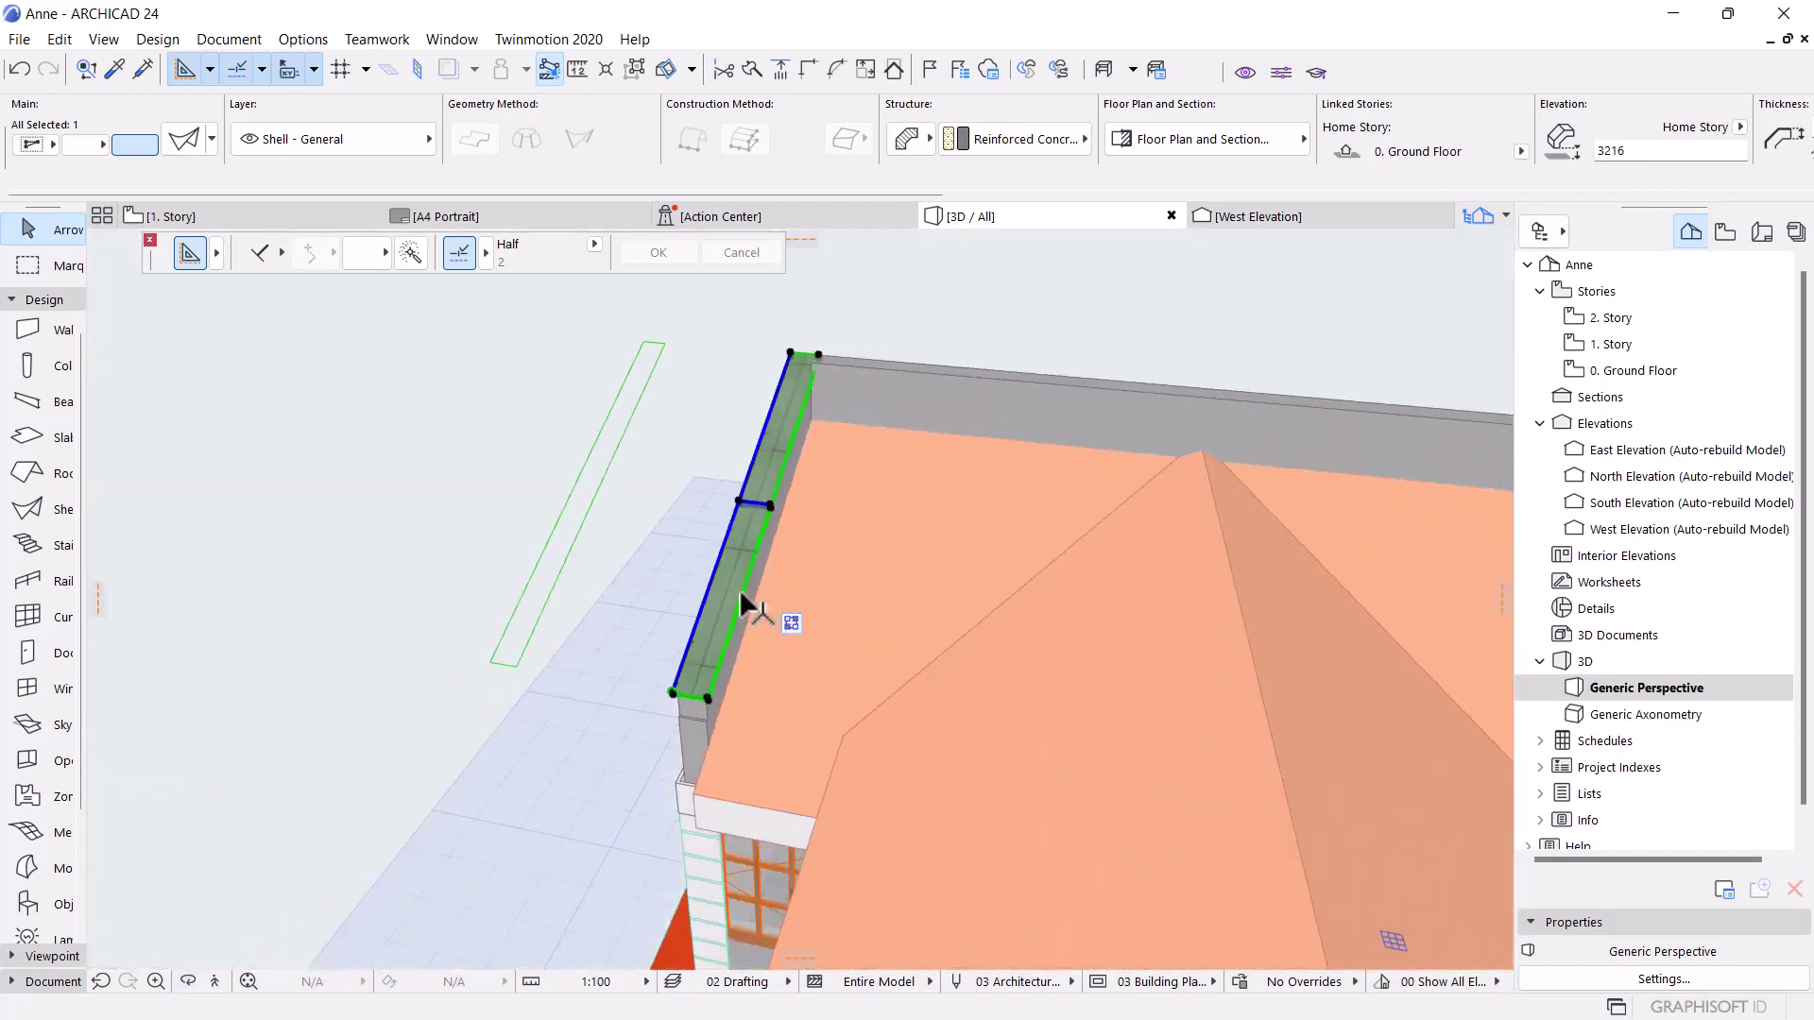
pyautogui.doubleClick(747, 604)
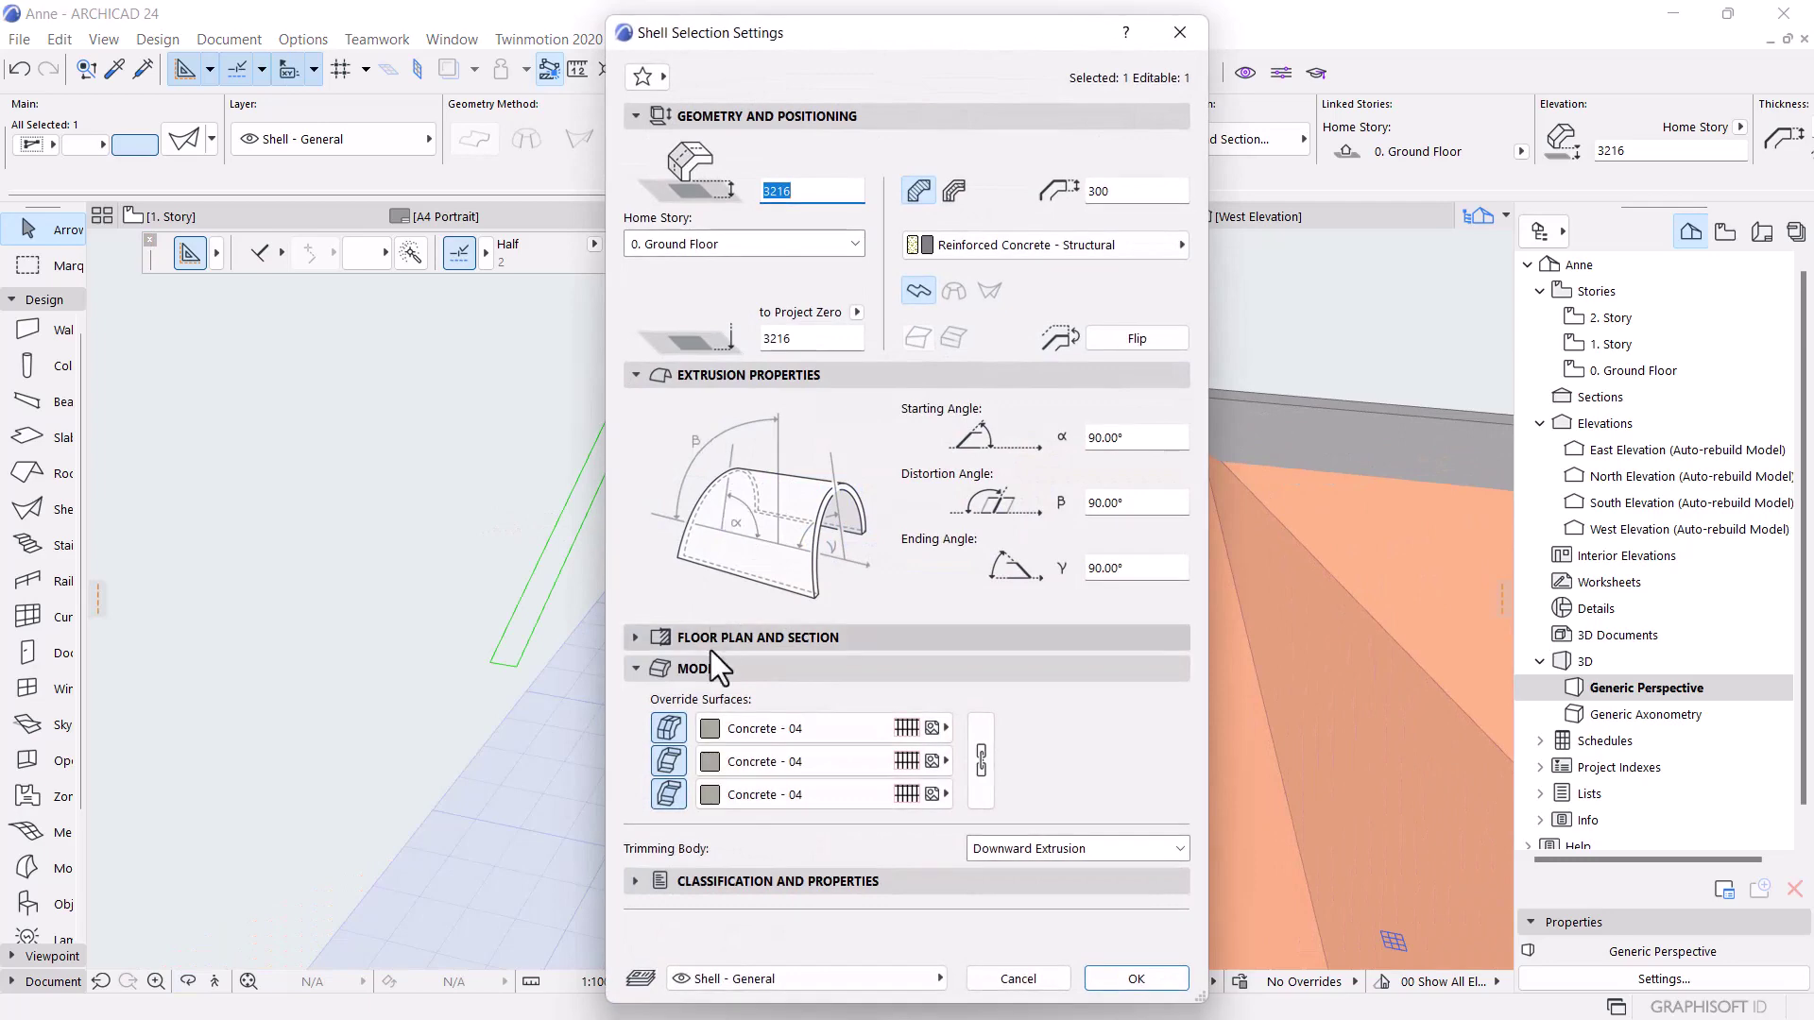
pyautogui.click(783, 720)
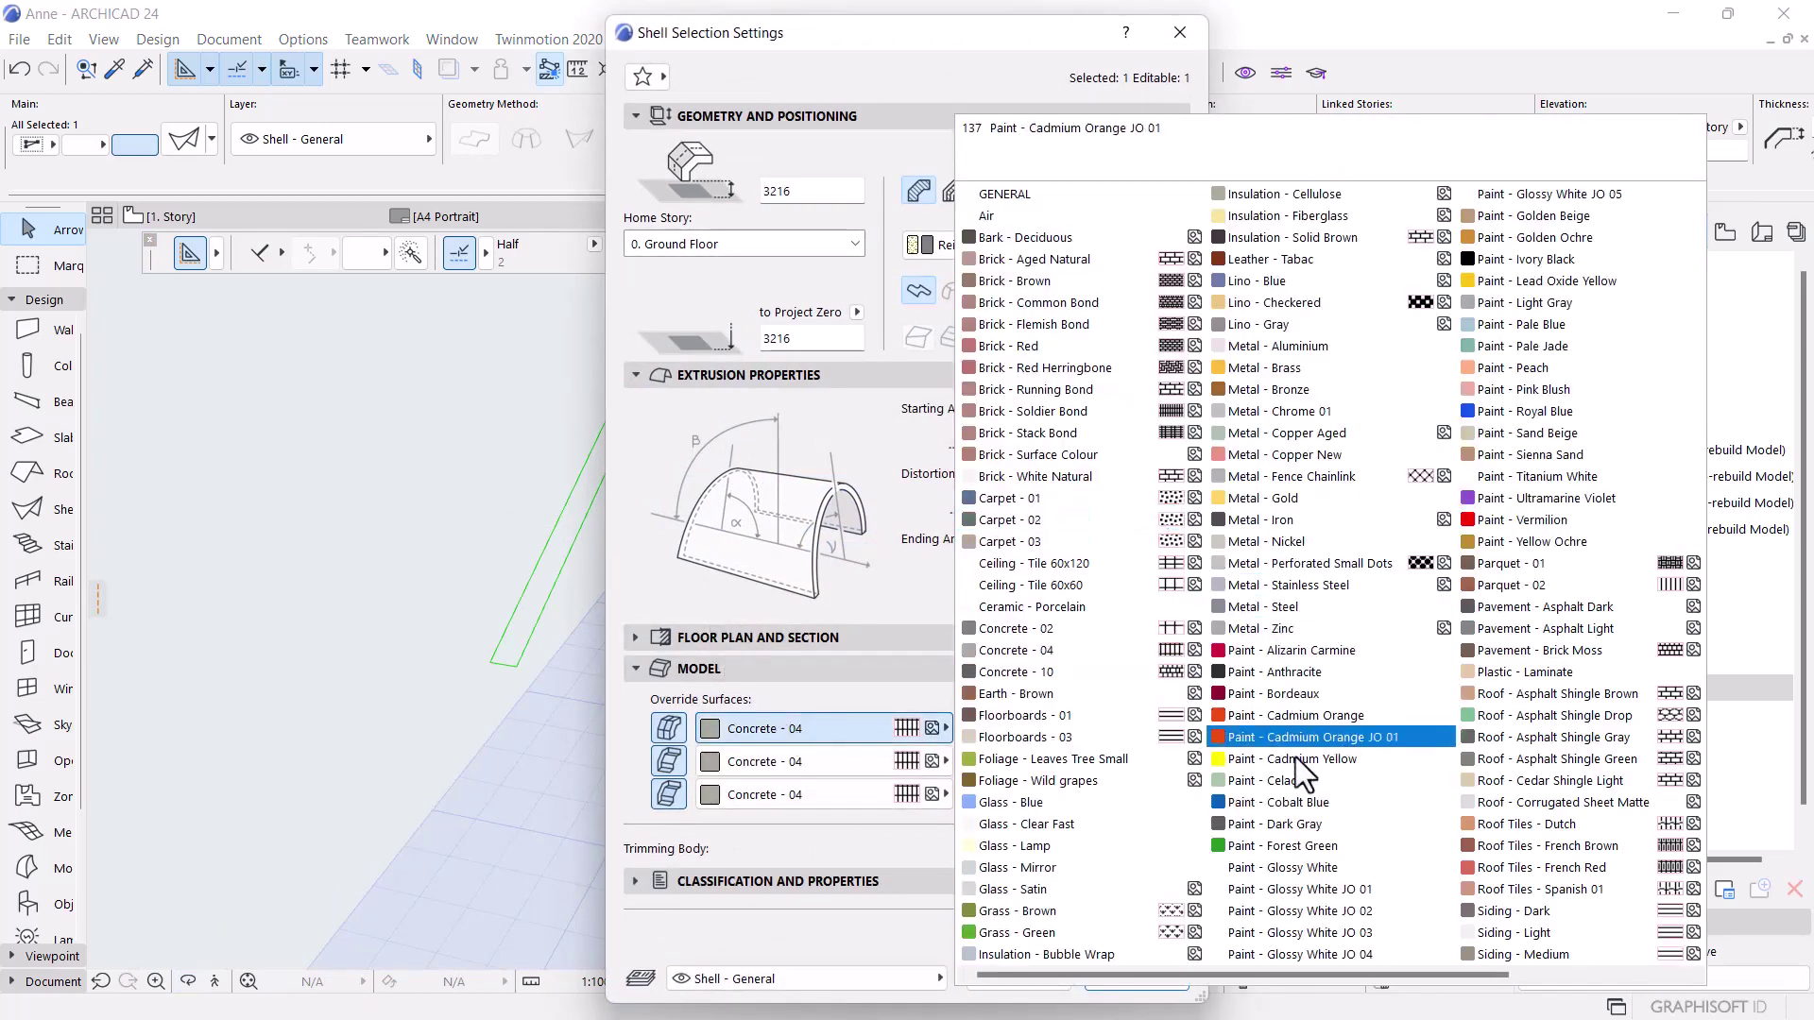
pyautogui.click(1396, 892)
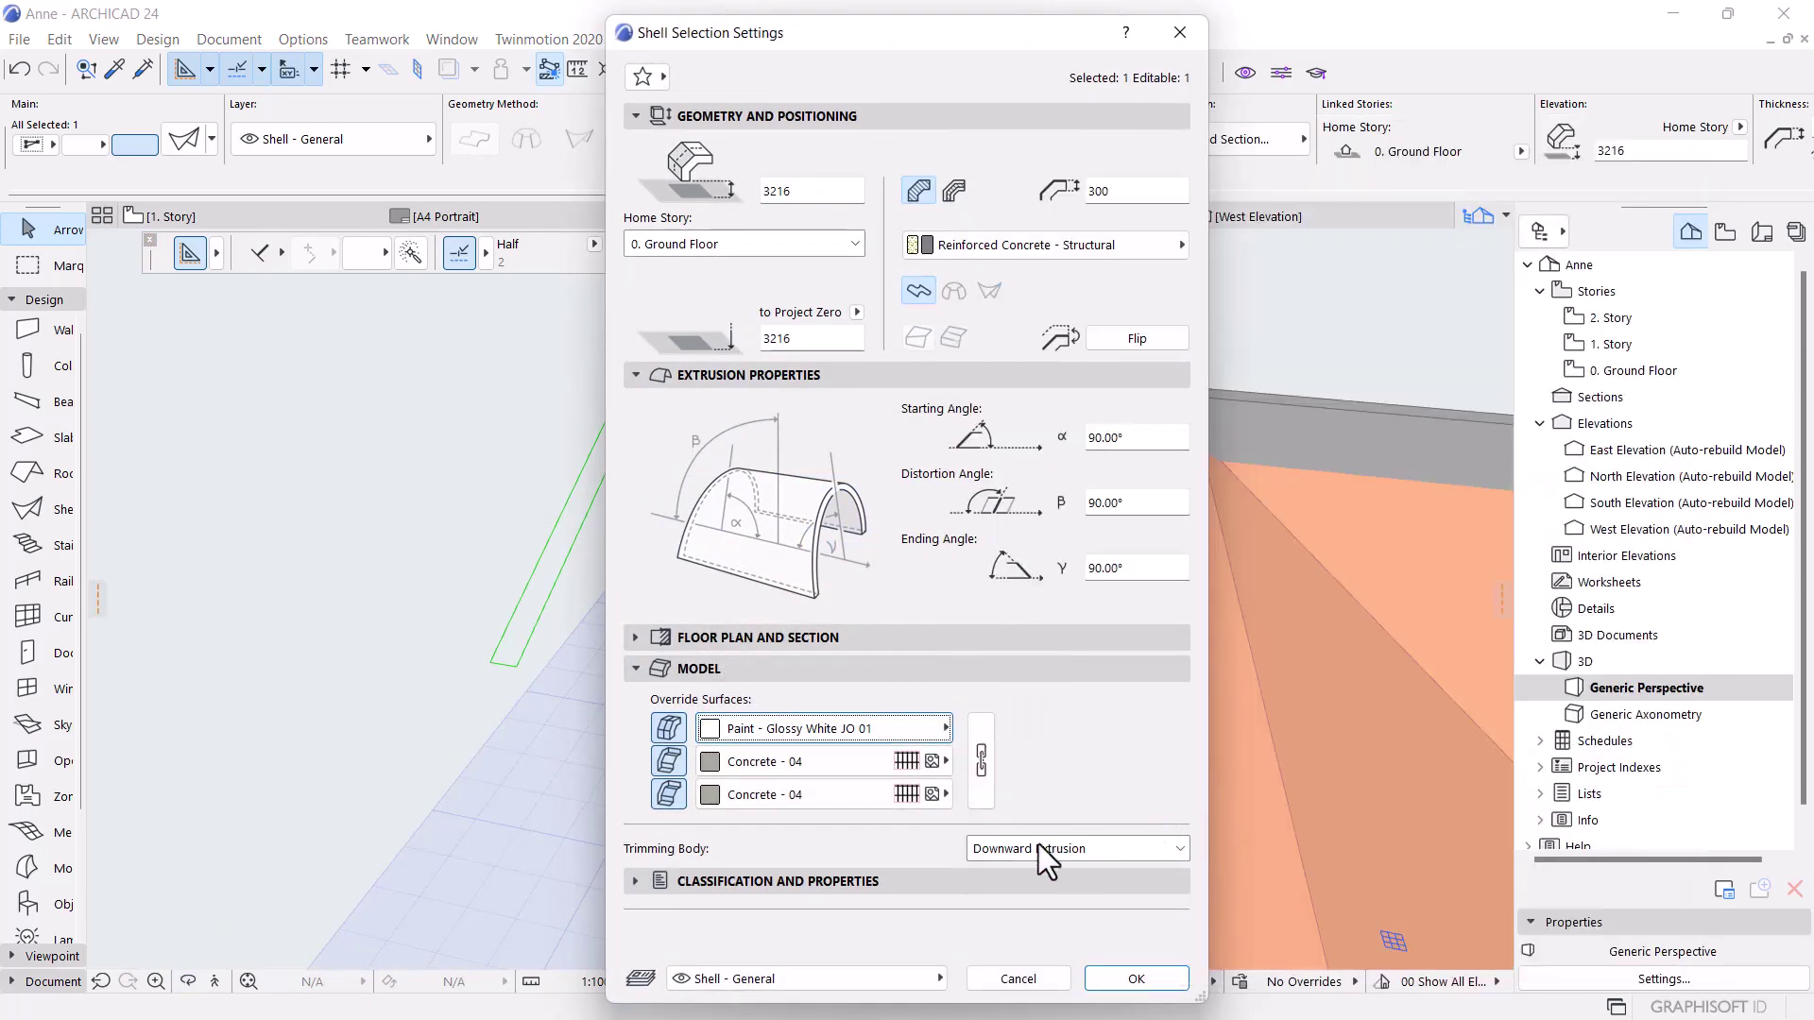
pyautogui.click(1136, 979)
pyautogui.keyDown('shift'); pyautogui.moveTo(738, 430); pyautogui.dragTo(818, 437, button='middle'); pyautogui.keyUp('shift')
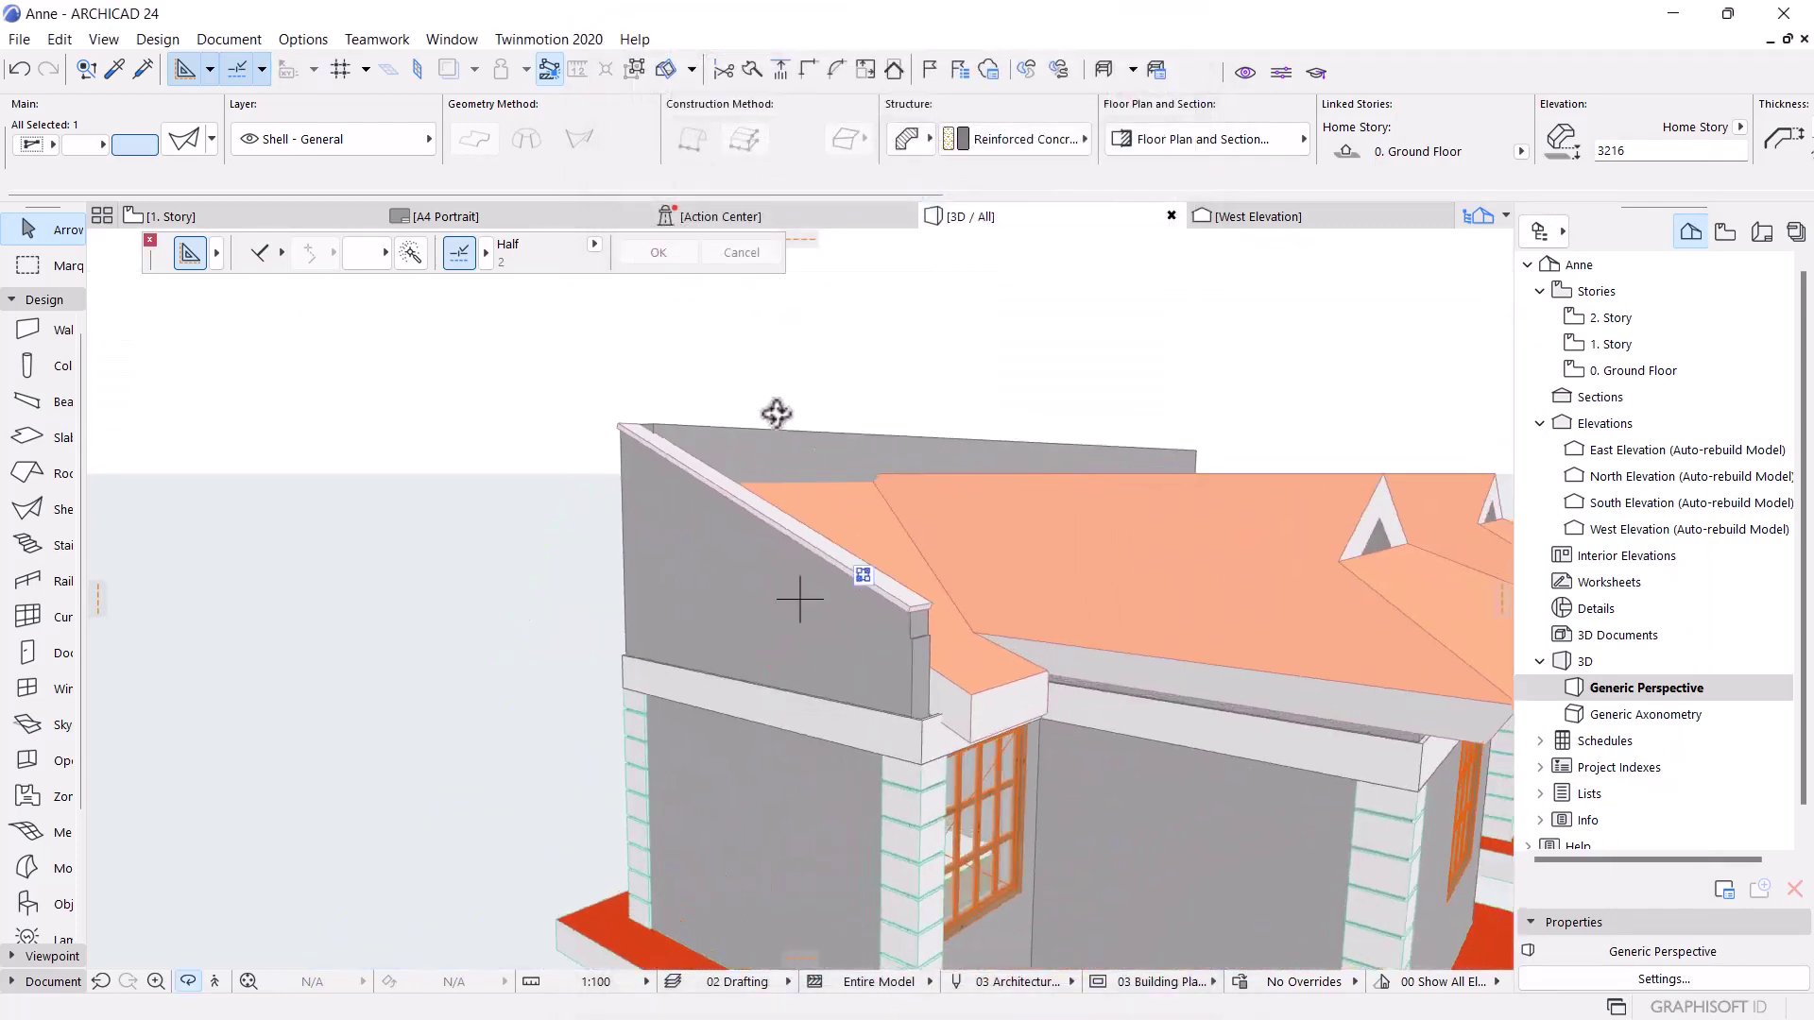
pyautogui.keyDown('shift'); pyautogui.moveTo(768, 538); pyautogui.dragTo(428, 642, button='middle'); pyautogui.keyUp('shift')
pyautogui.scroll(-2, 614, 510)
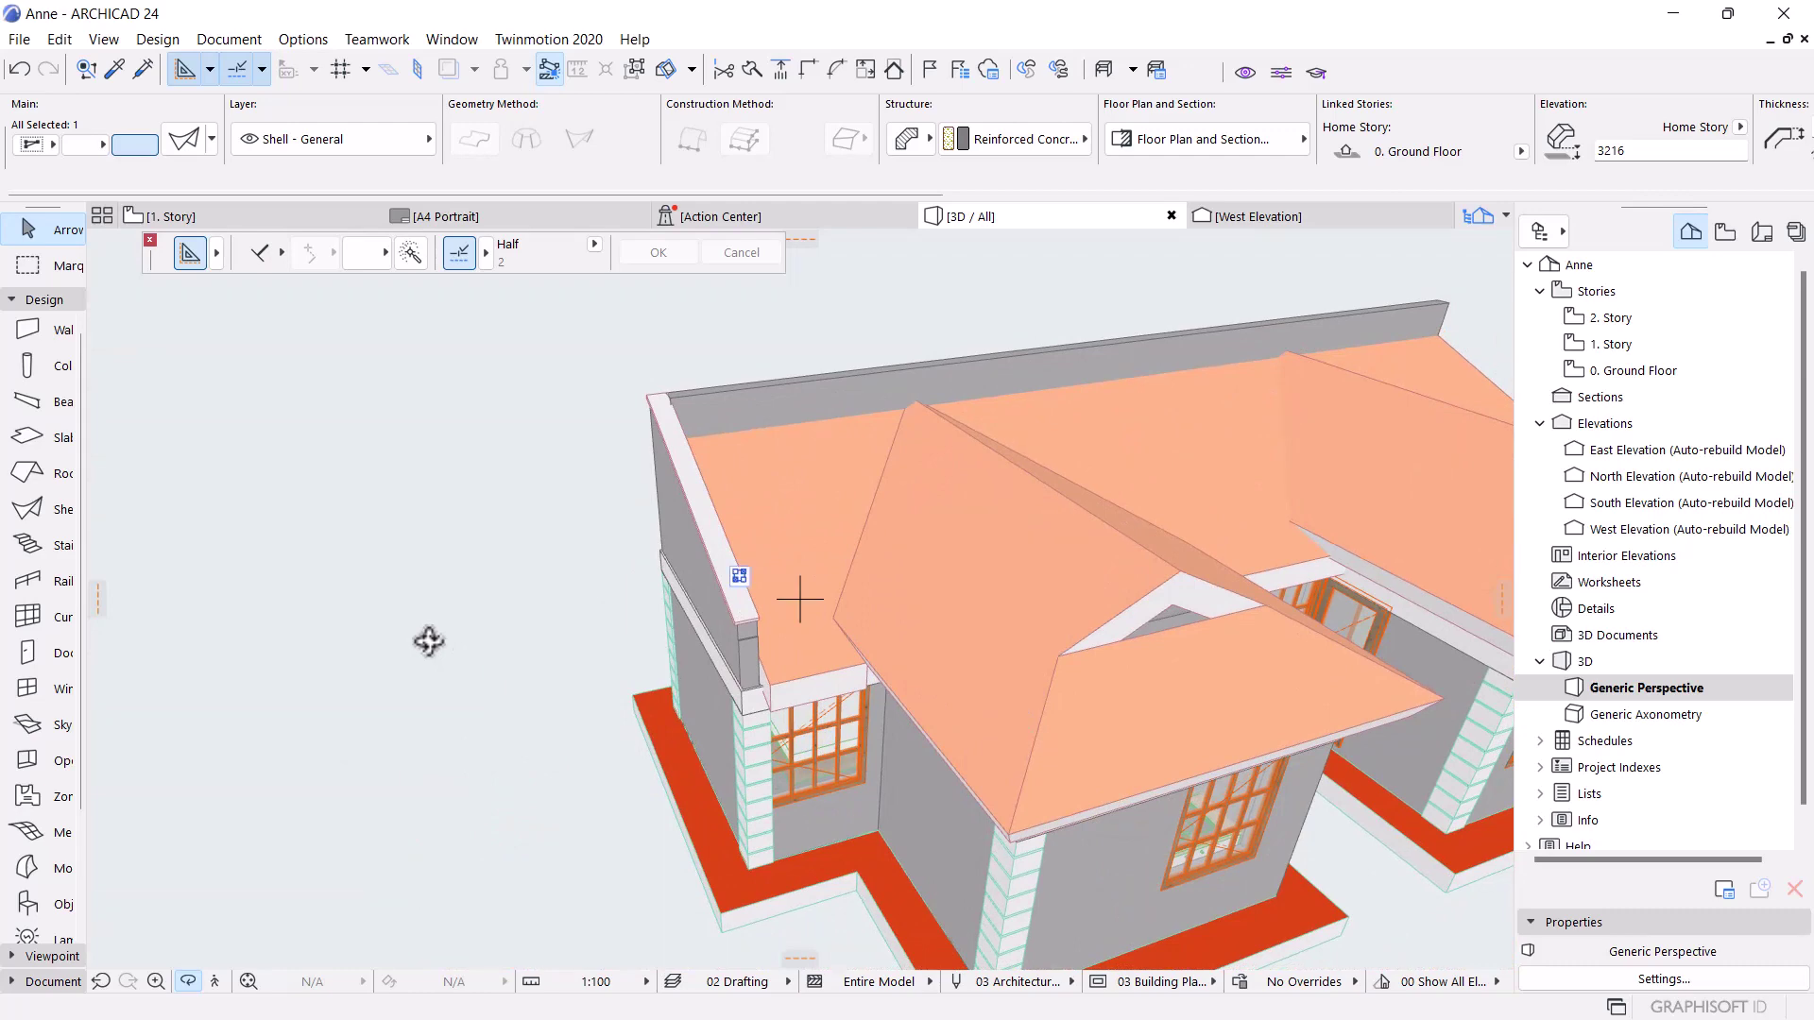
pyautogui.keyDown('shift'); pyautogui.moveTo(632, 565); pyautogui.dragTo(768, 541, button='middle'); pyautogui.keyUp('shift')
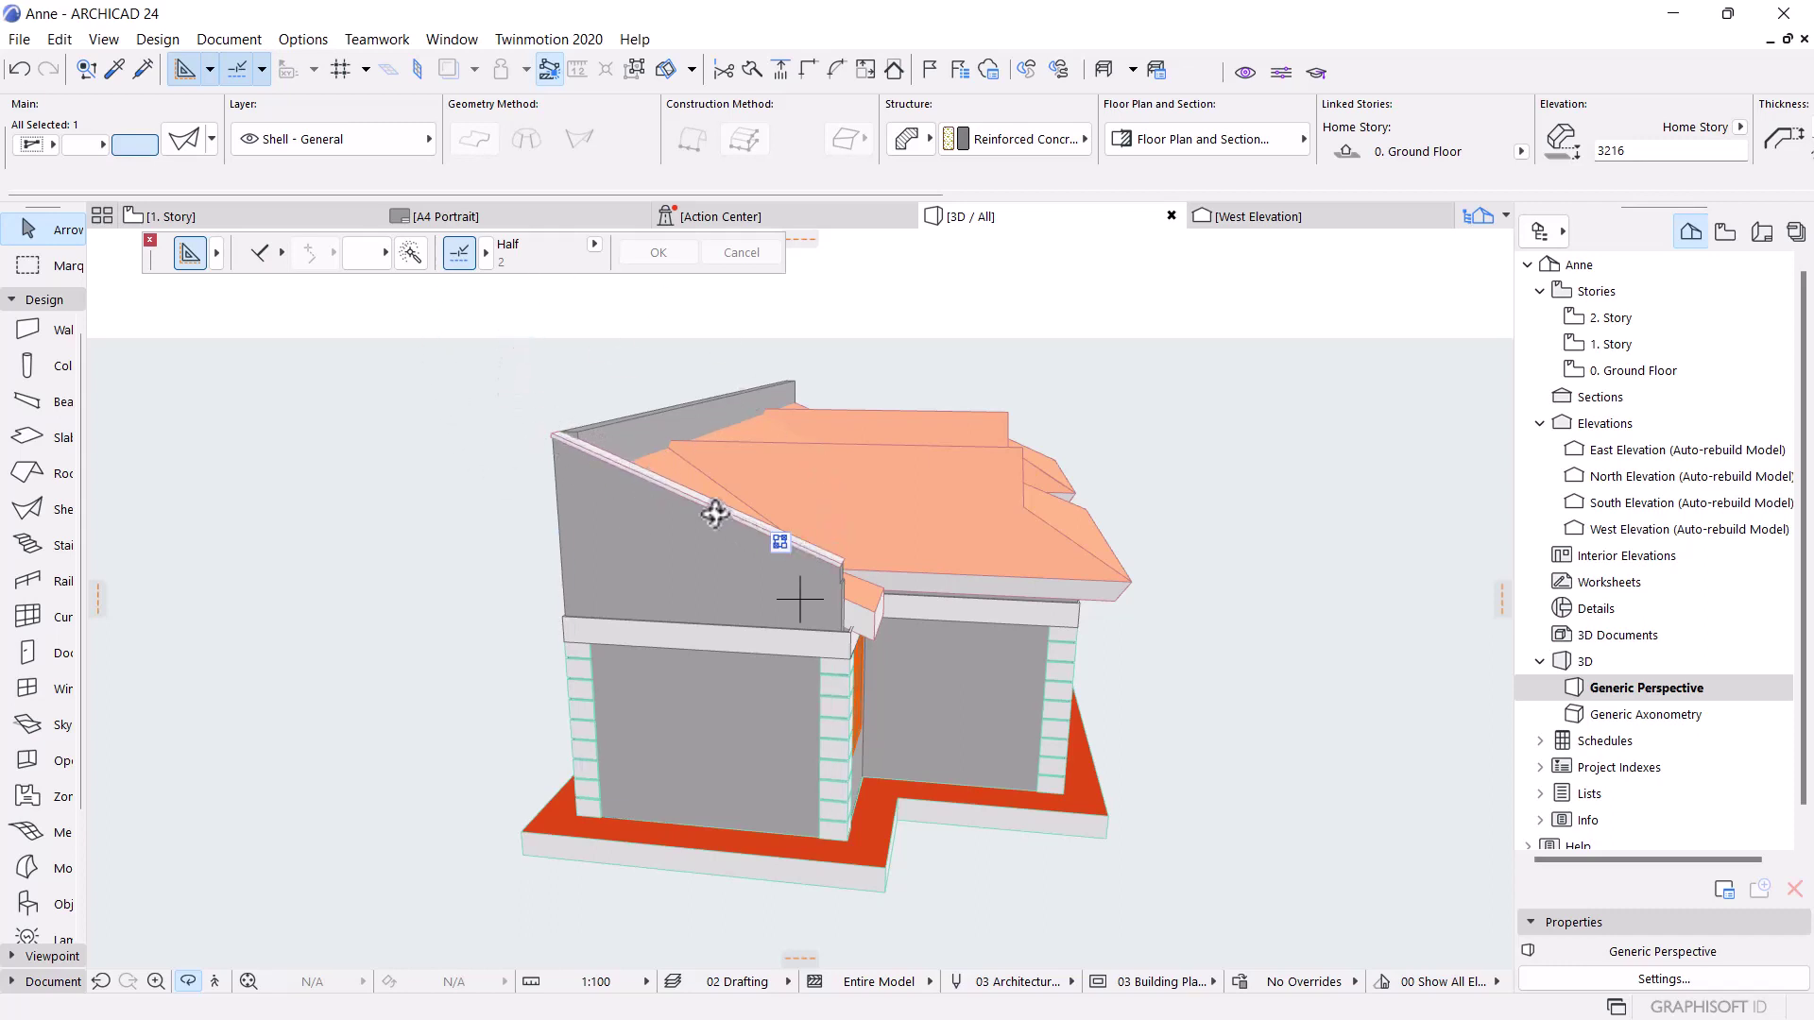
# In the West Elevation, rotate a copy of the sloping shell about its lower end corner until it lies horizontal
pyautogui.click(1250, 217)
pyautogui.scroll(-7, 571, 484)
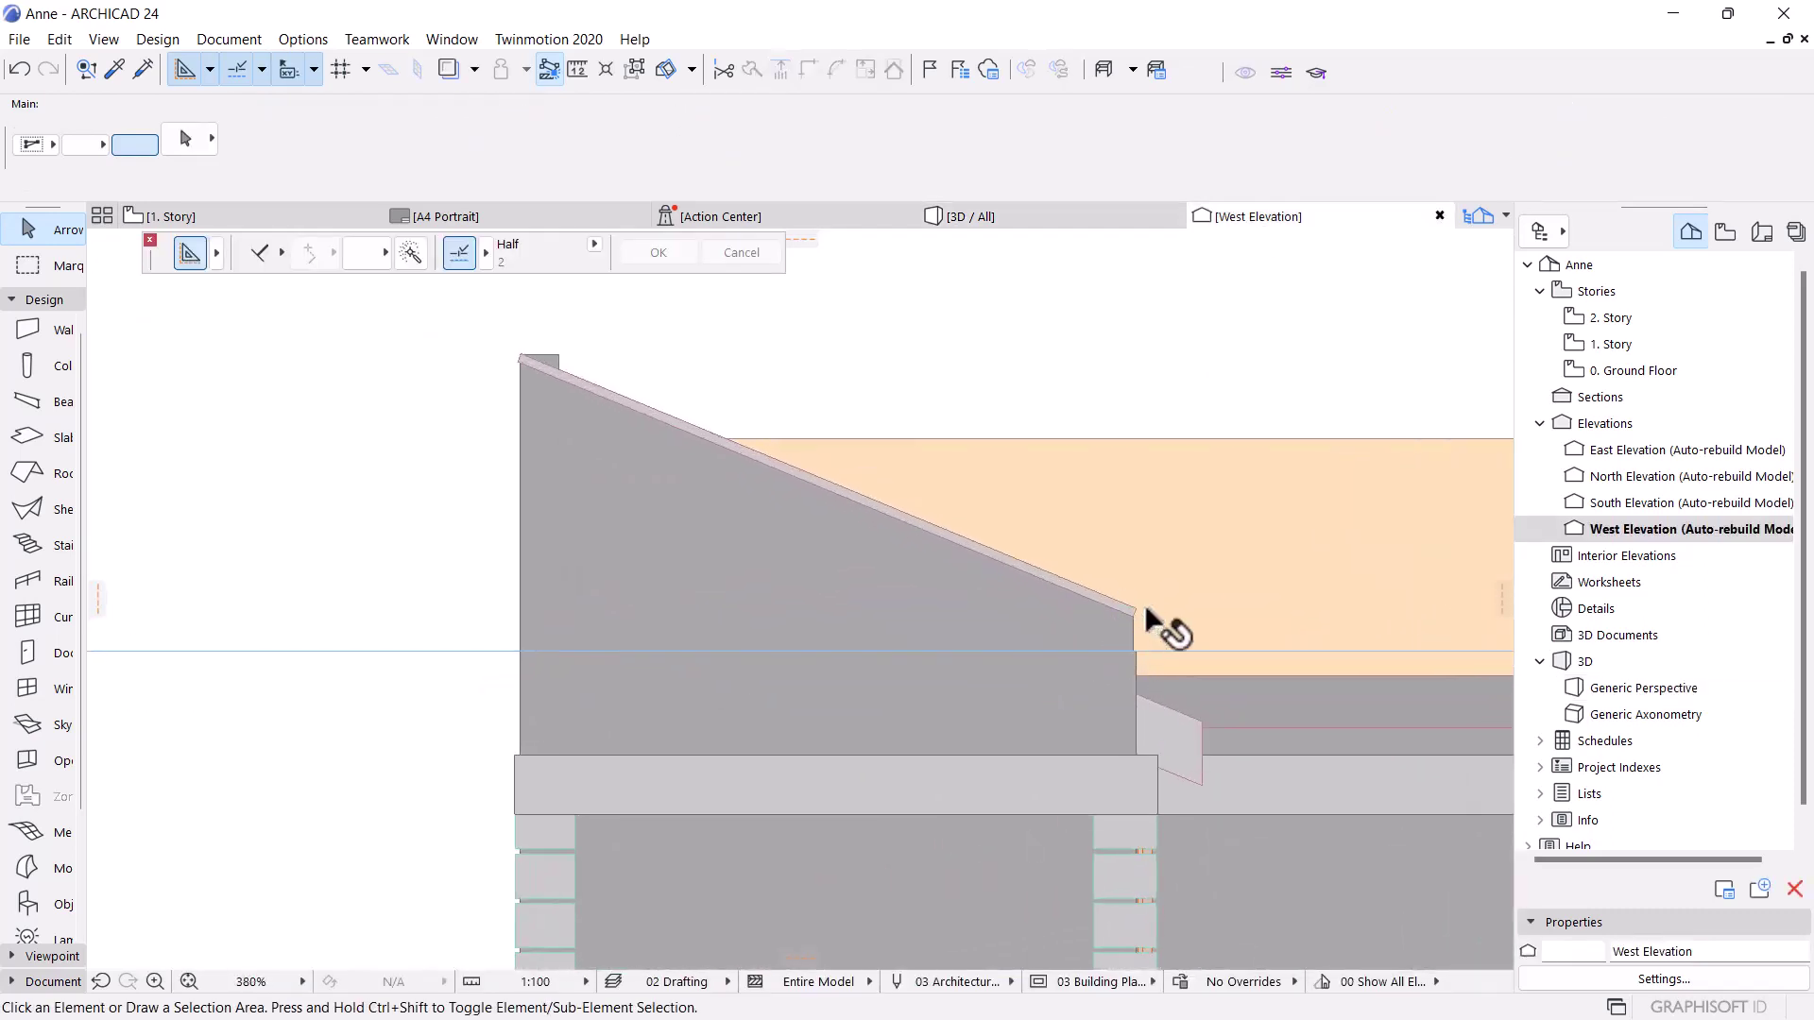
pyautogui.click(1138, 612)
pyautogui.hotkey('ctrl', 'alt', 'e')
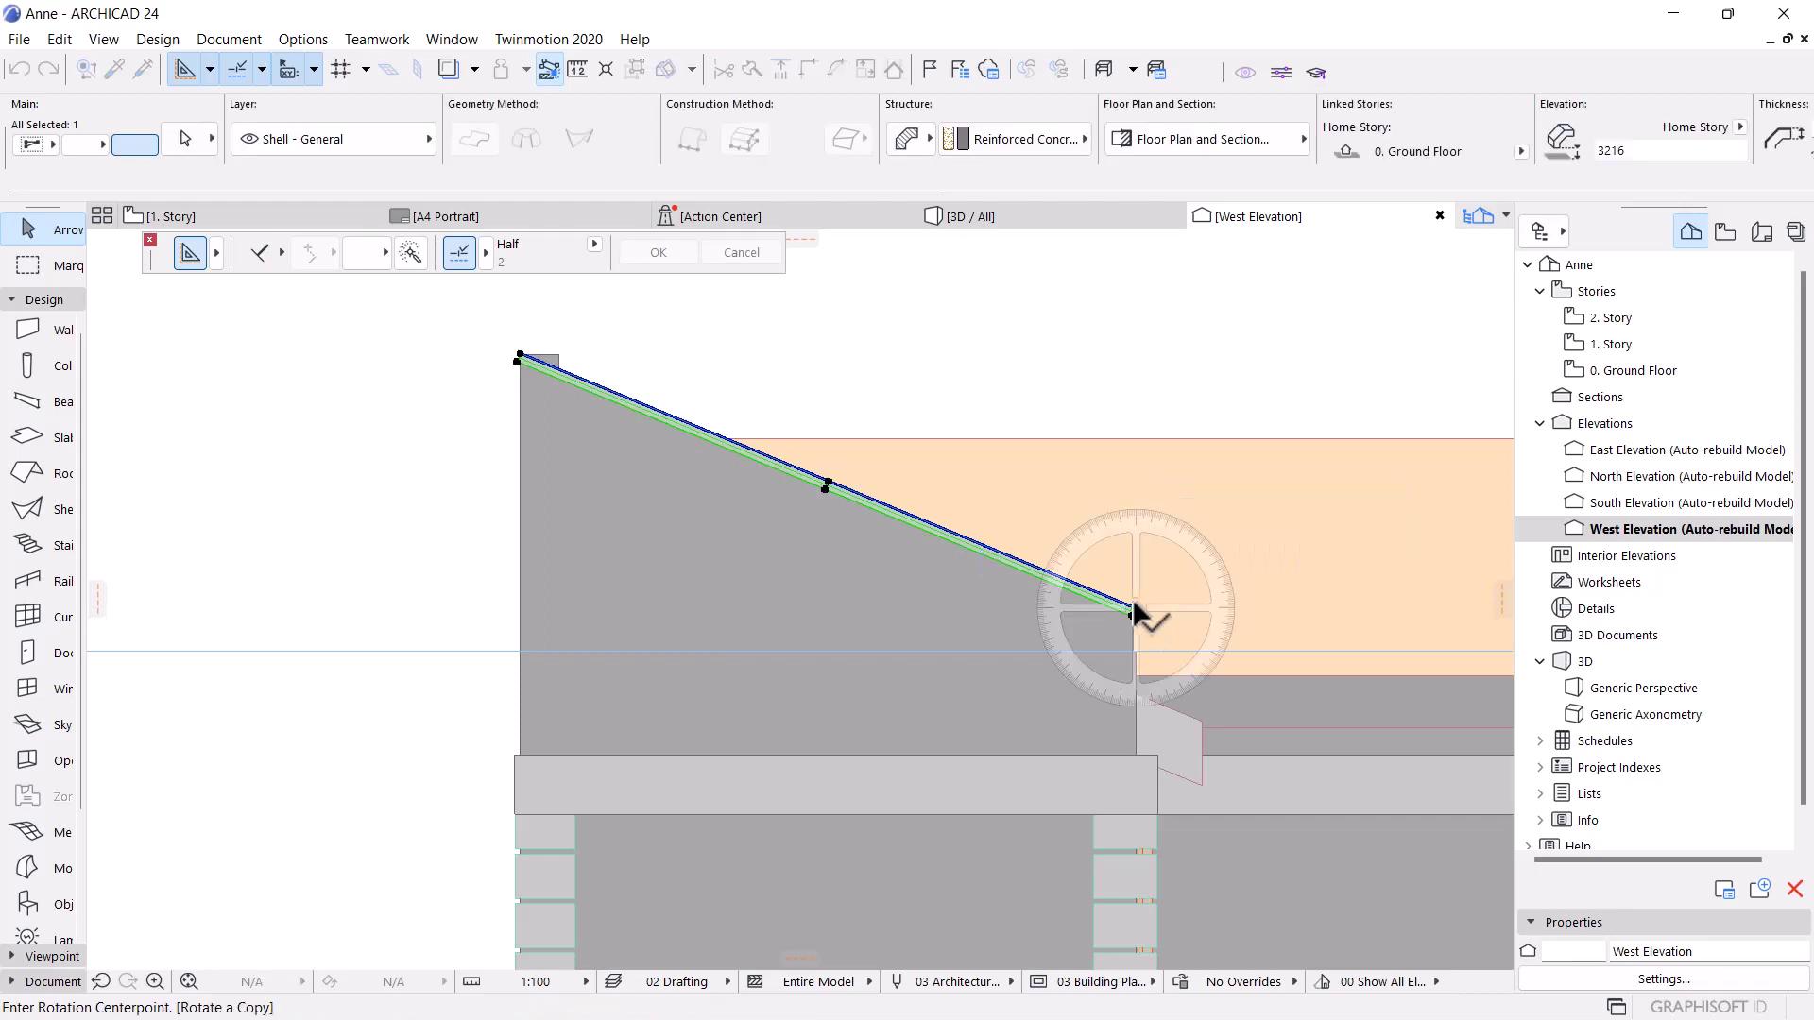
pyautogui.scroll(5, 1133, 620)
pyautogui.click(1125, 614)
pyautogui.scroll(-5, 1301, 719)
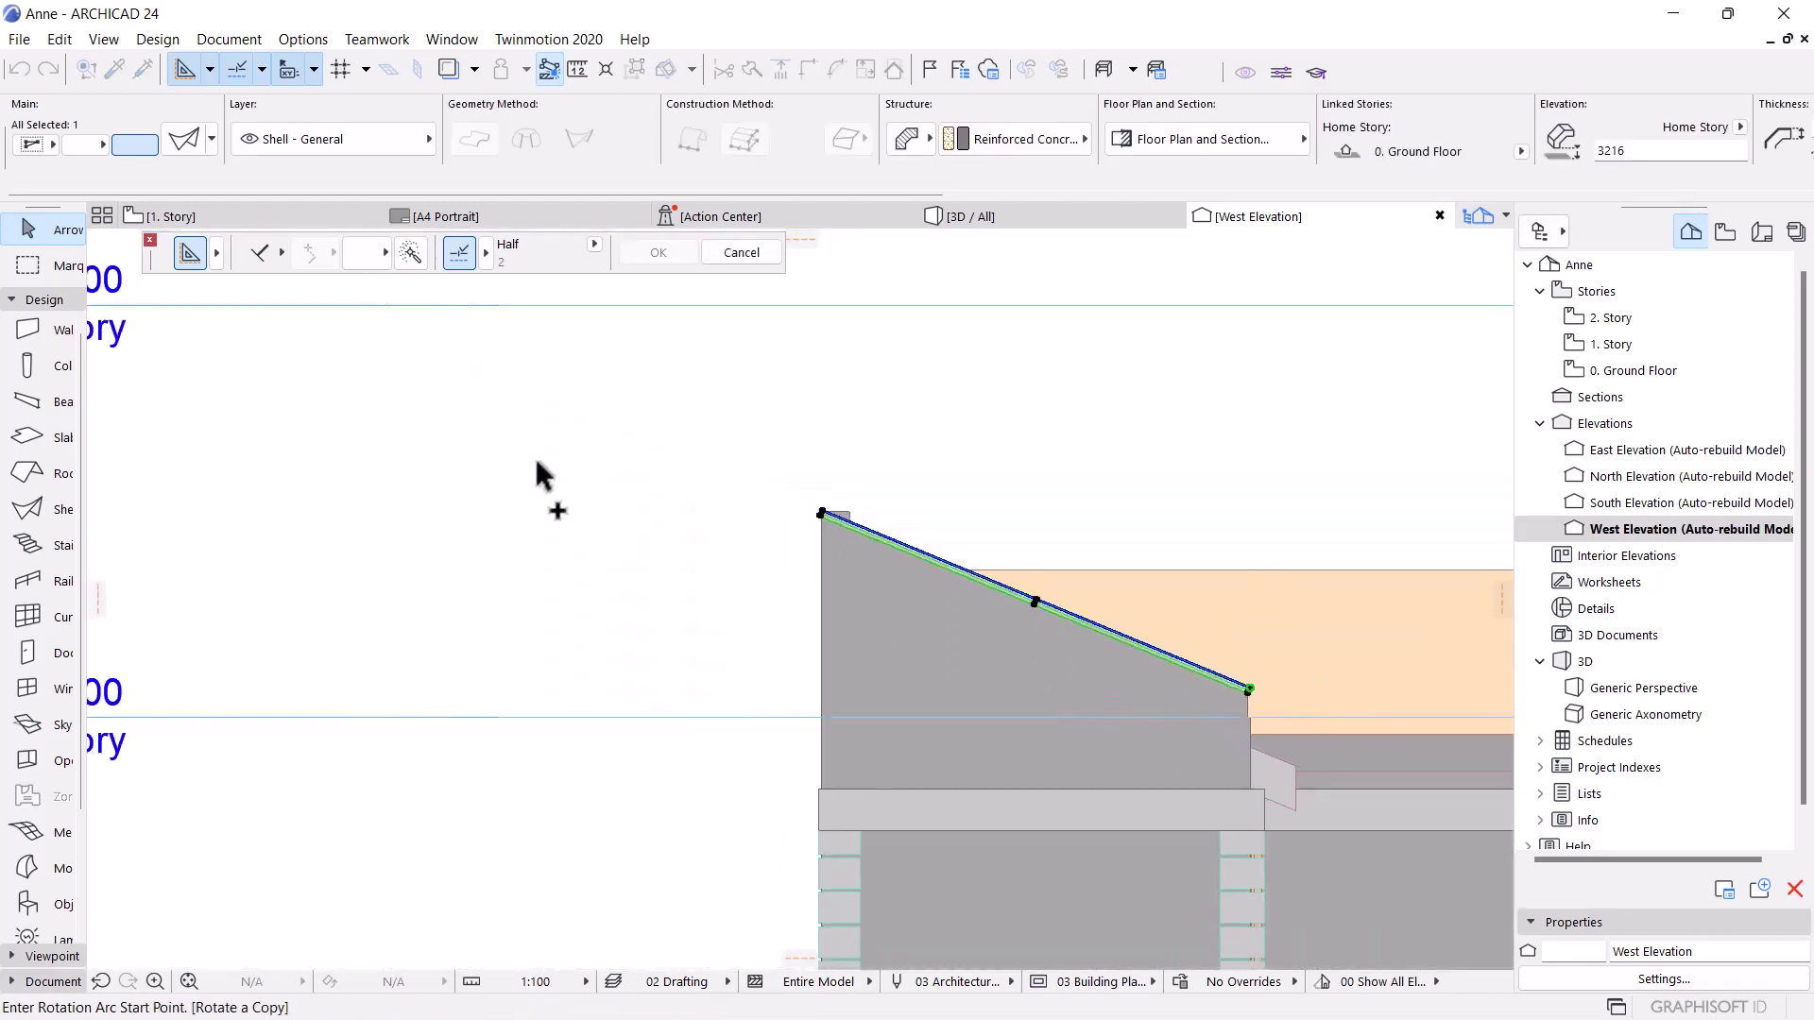
pyautogui.scroll(2, 902, 517)
pyautogui.scroll(5, 899, 510)
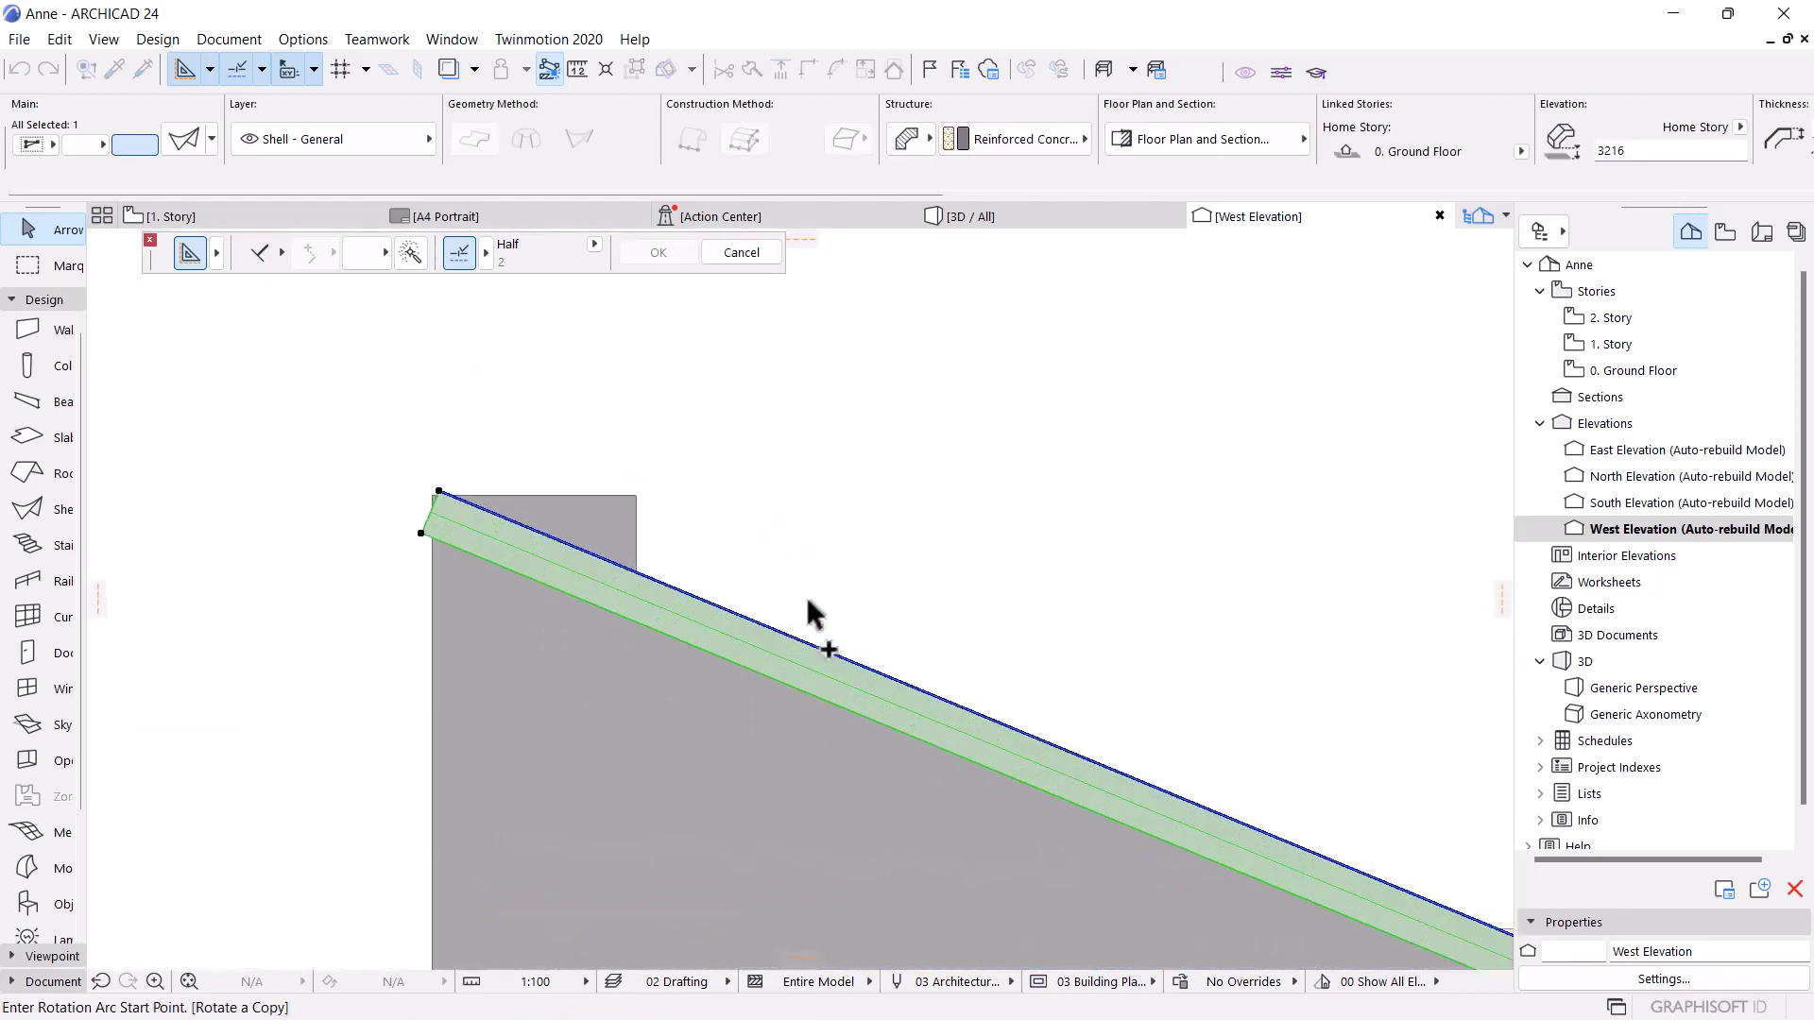
pyautogui.click(683, 644)
pyautogui.scroll(-3, 652, 600)
pyautogui.scroll(-3, 666, 695)
pyautogui.scroll(3, 668, 666)
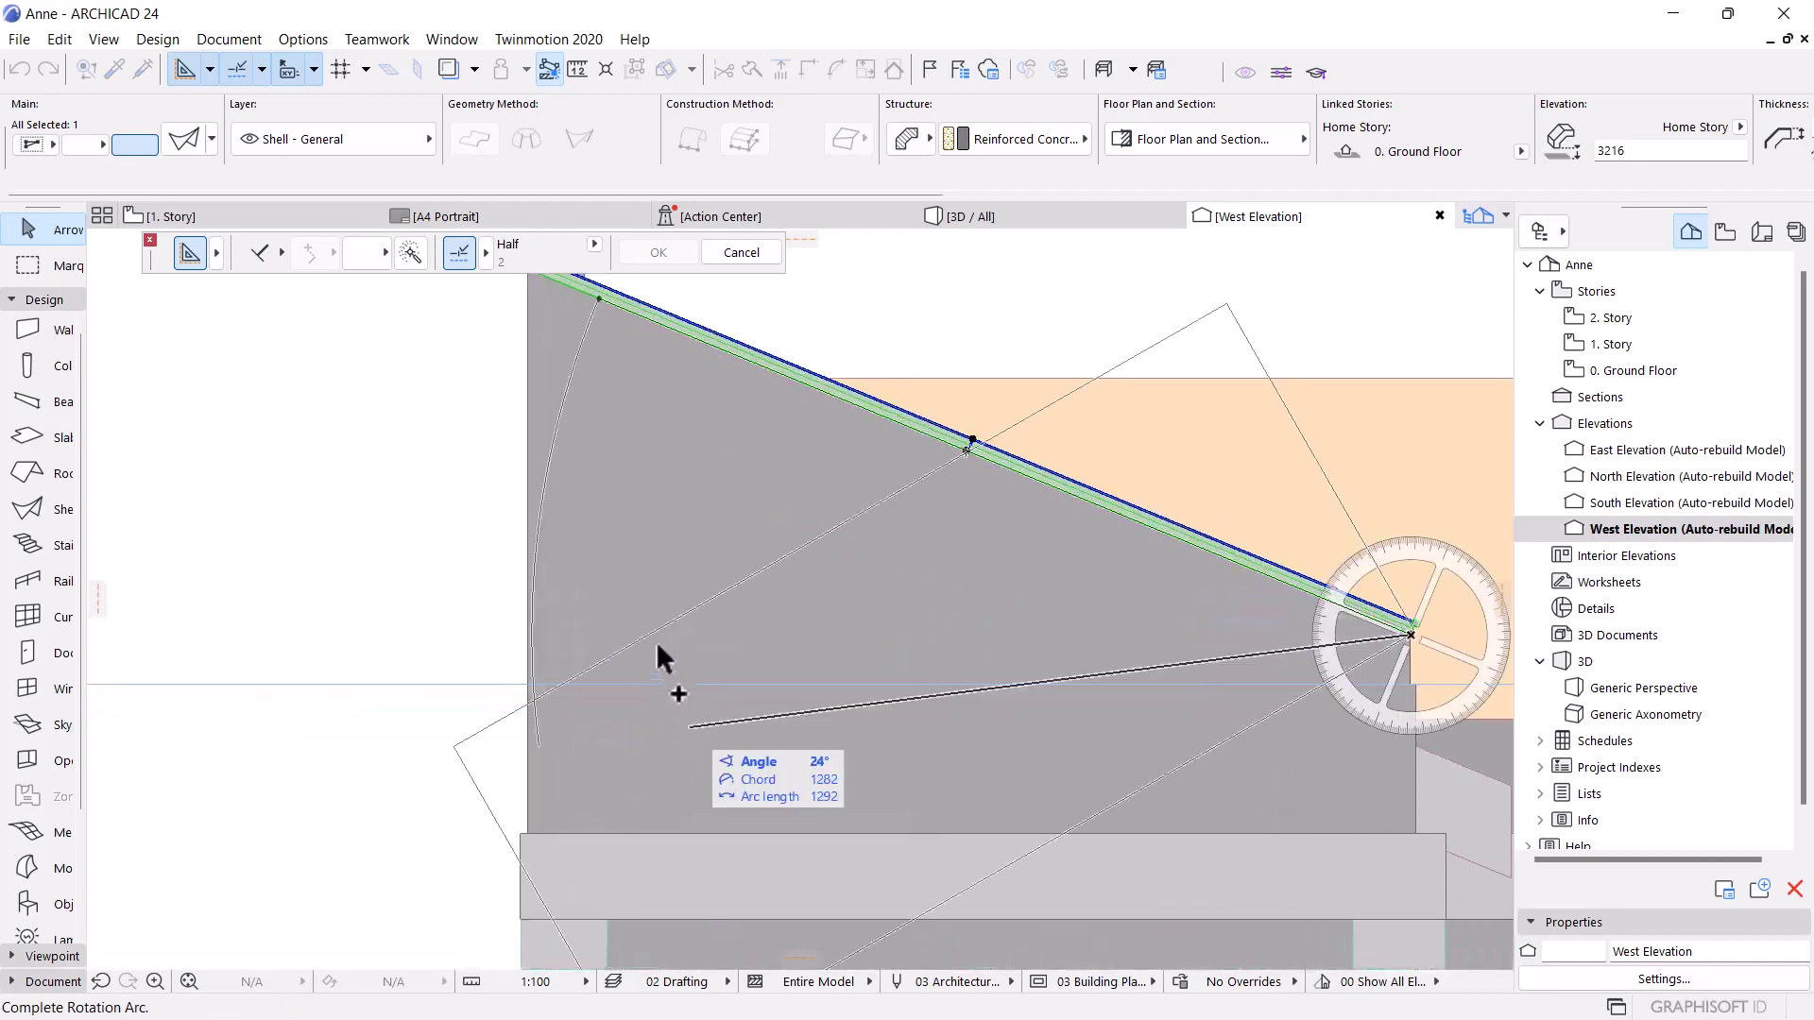
pyautogui.click(657, 635)
pyautogui.scroll(-3, 667, 642)
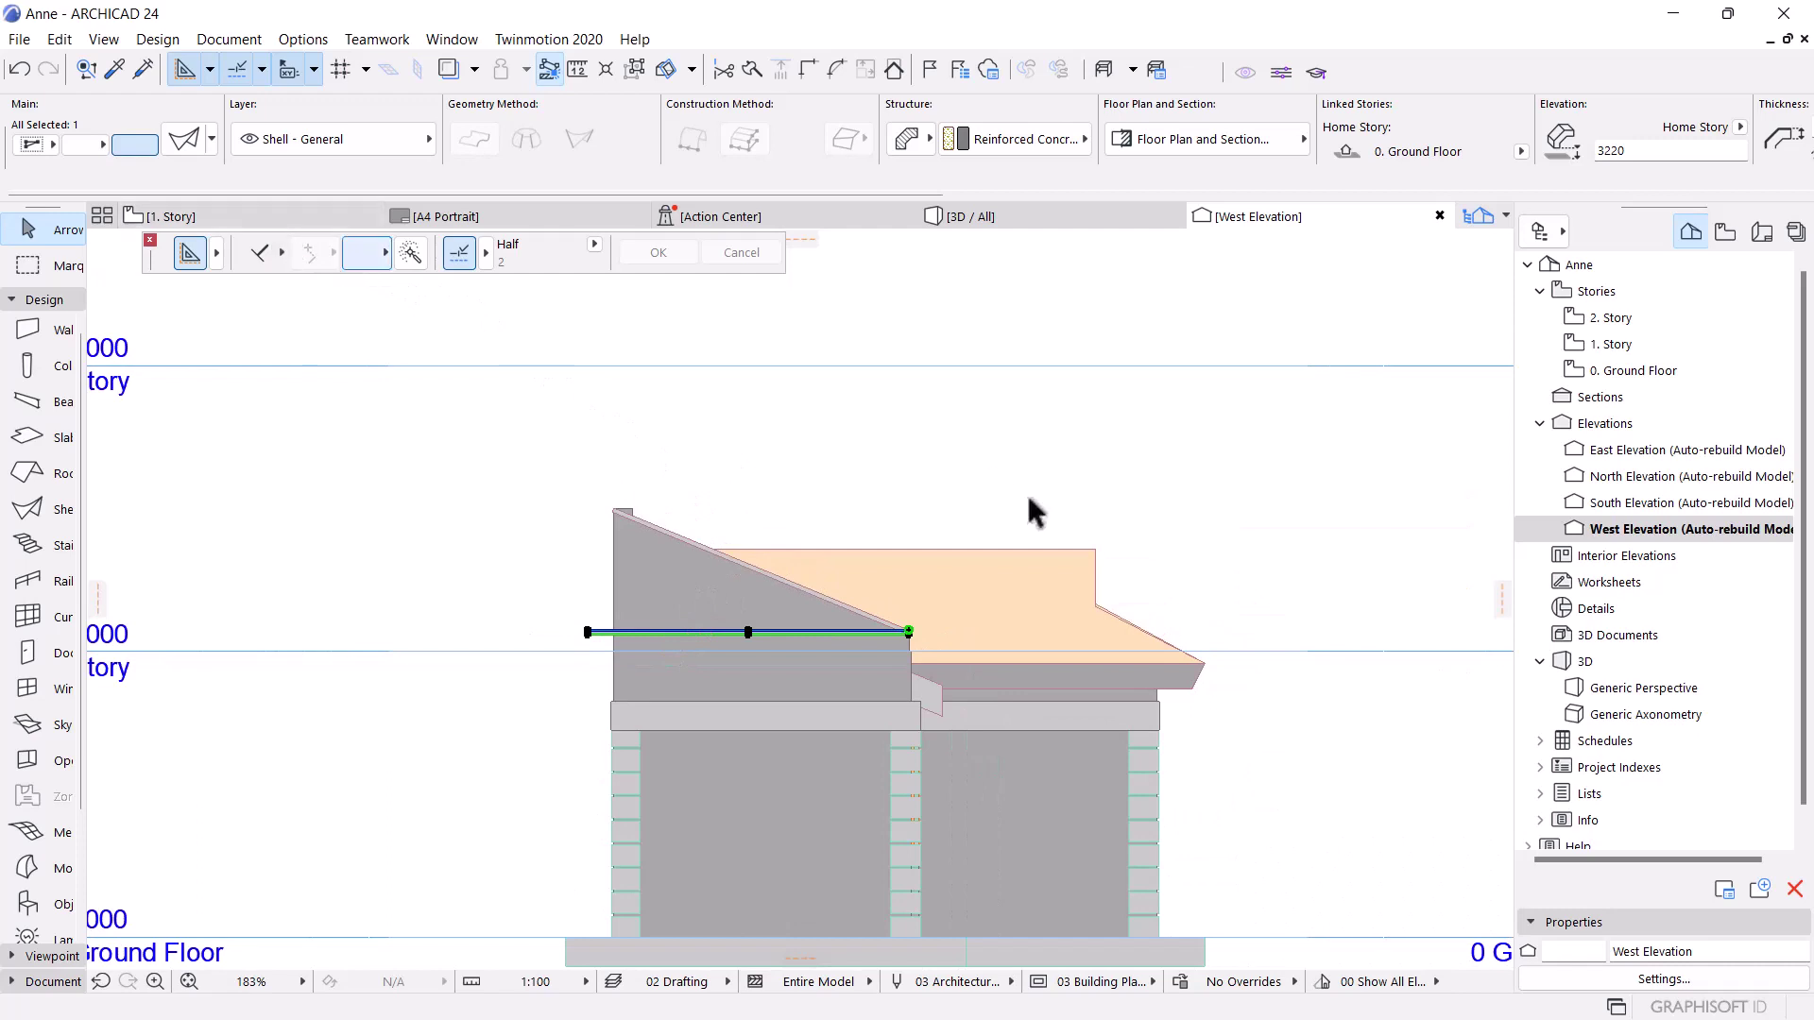
# Move the horizontal shell copy by its end's top corner up to the inner top corner of the tall wall, at elevation 4500
pyautogui.scroll(2, 823, 661)
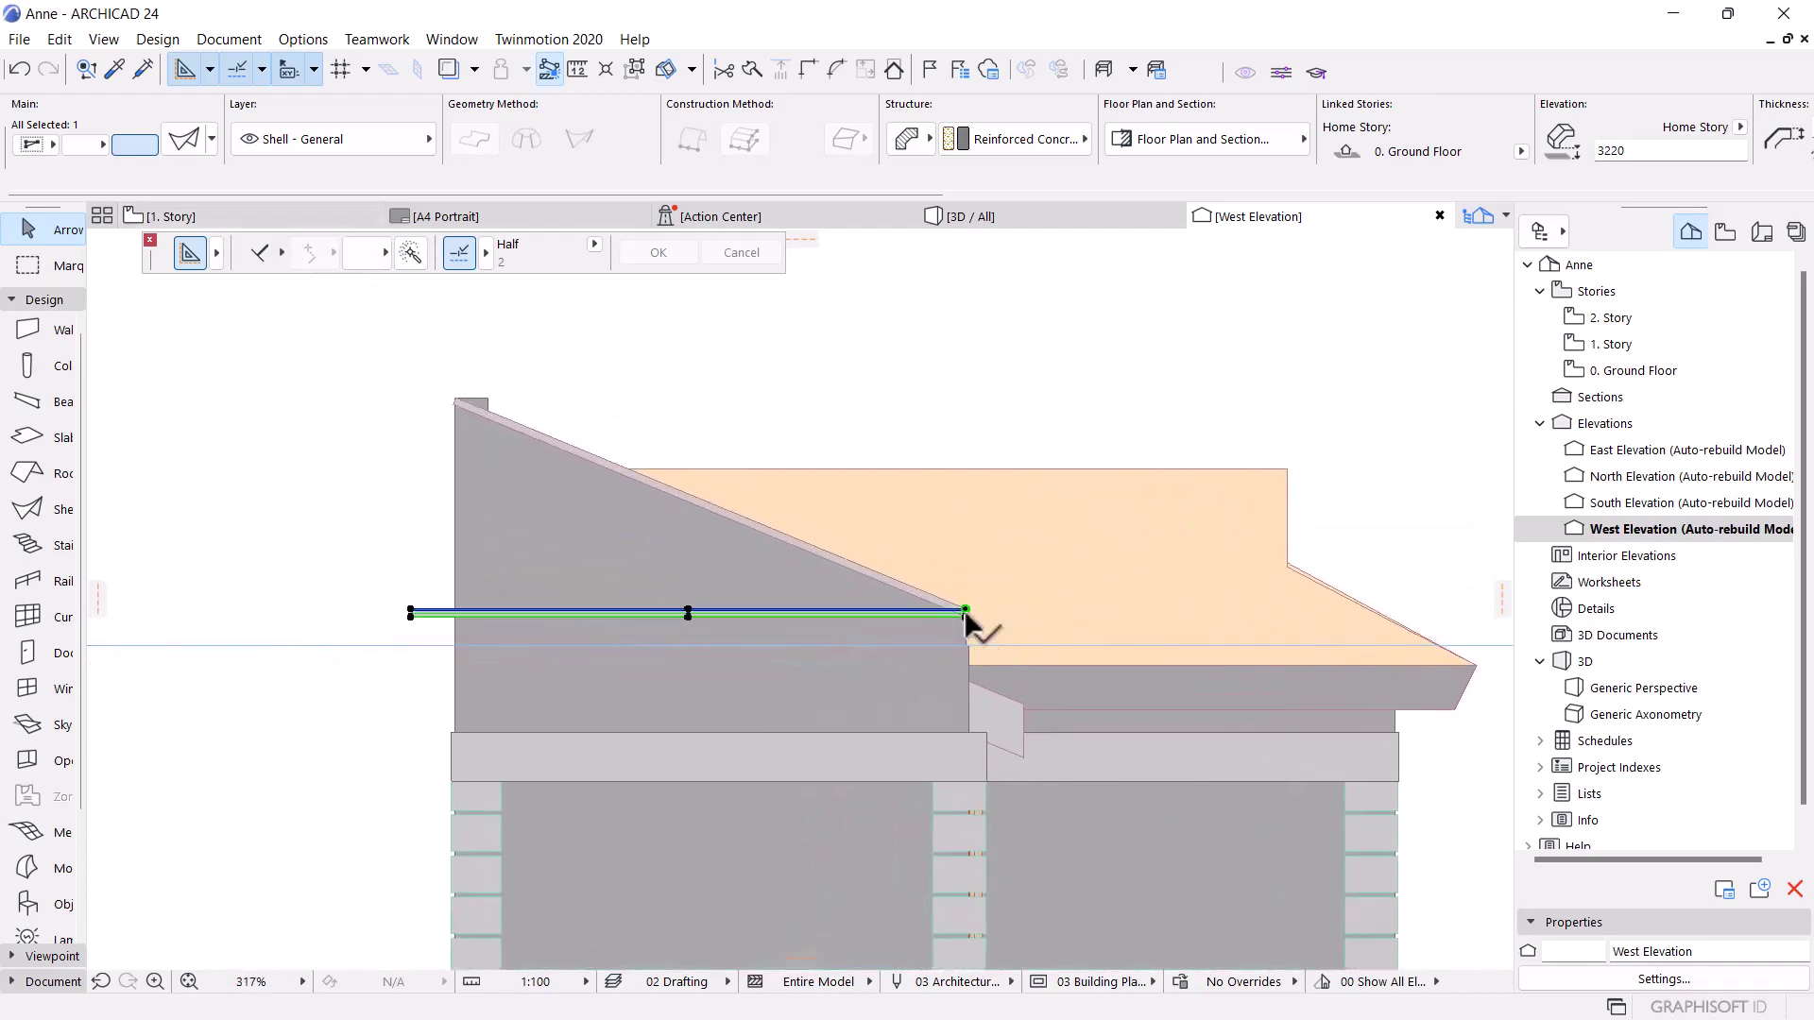
pyautogui.hotkey('ctrl', 'd')
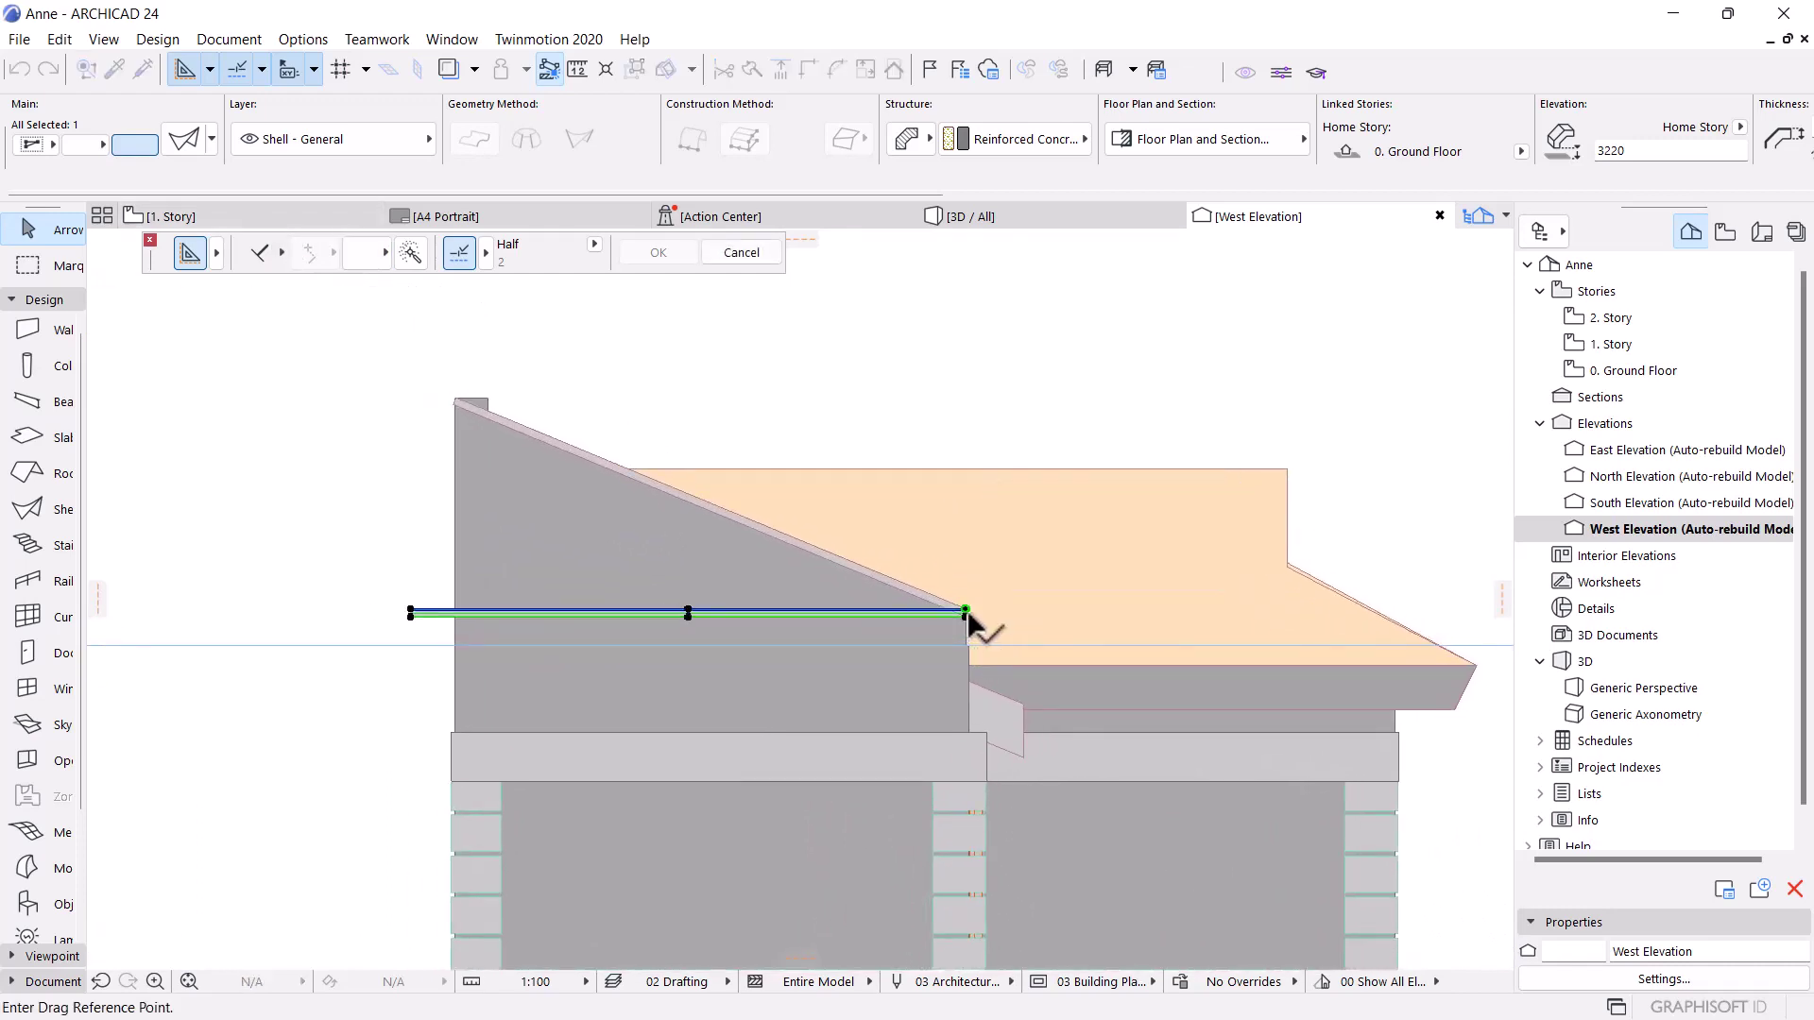
pyautogui.click(965, 613)
pyautogui.scroll(4, 493, 416)
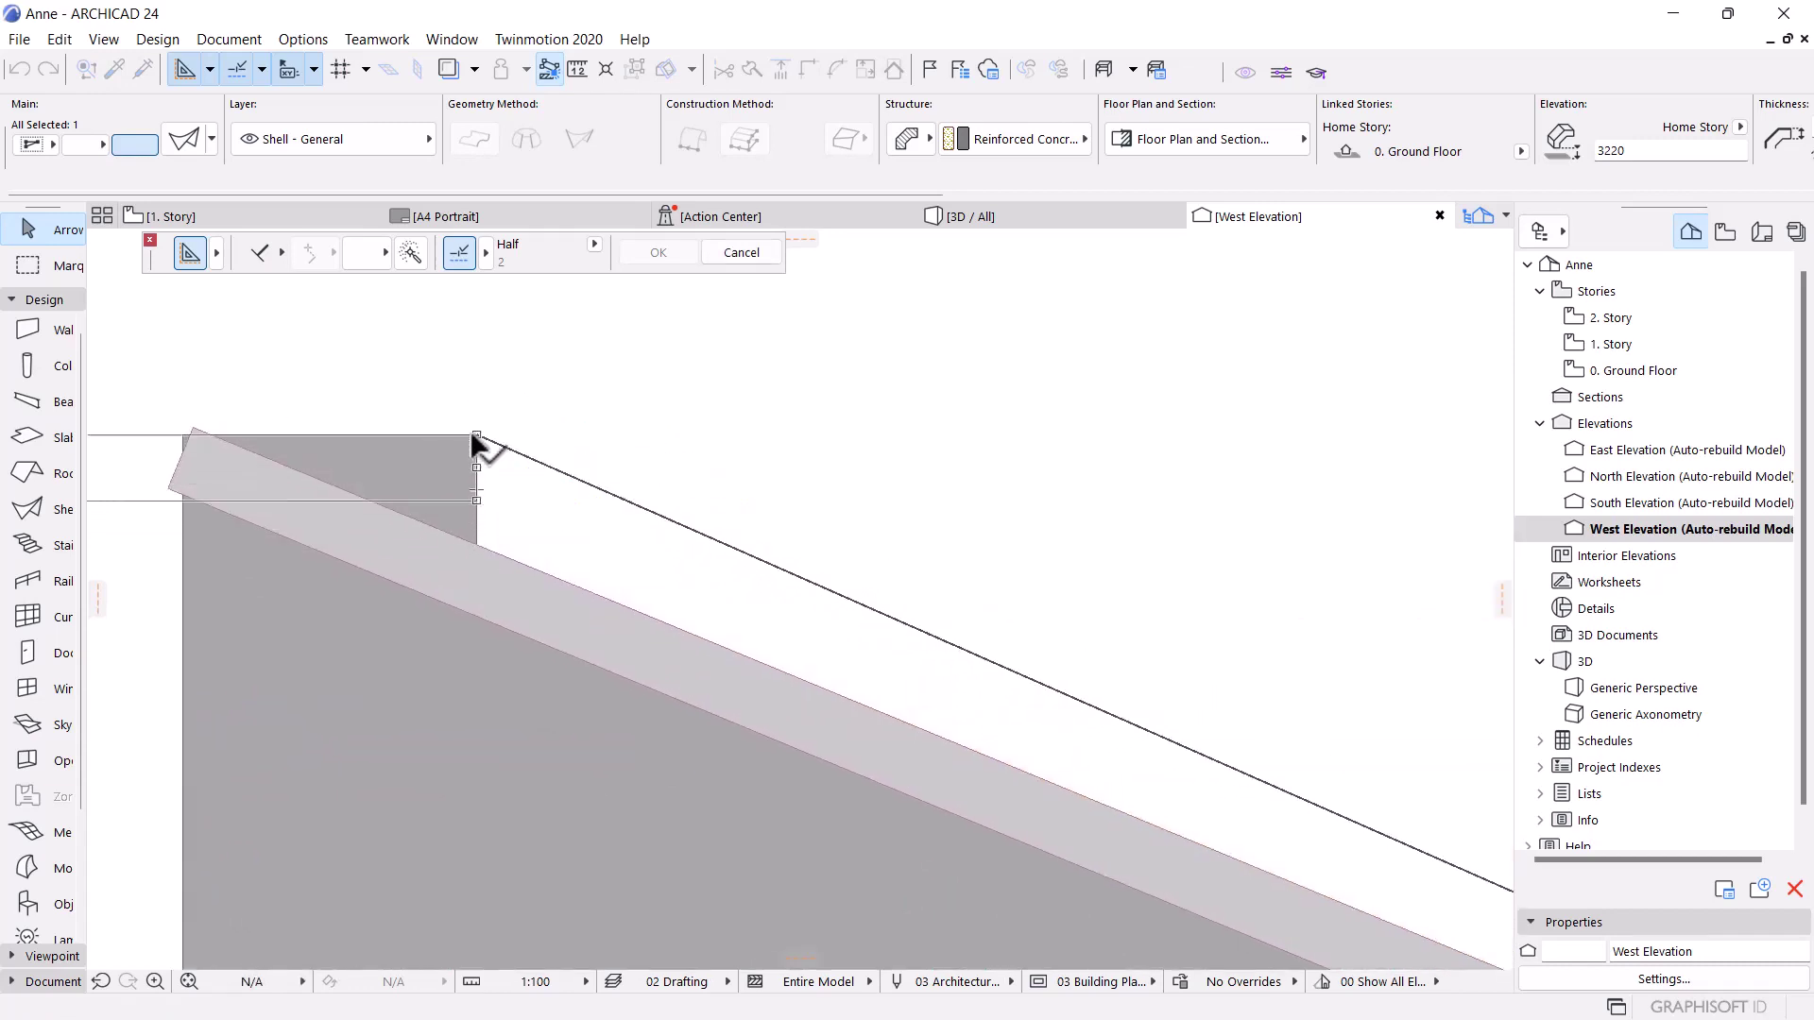
pyautogui.scroll(-4, 762, 640)
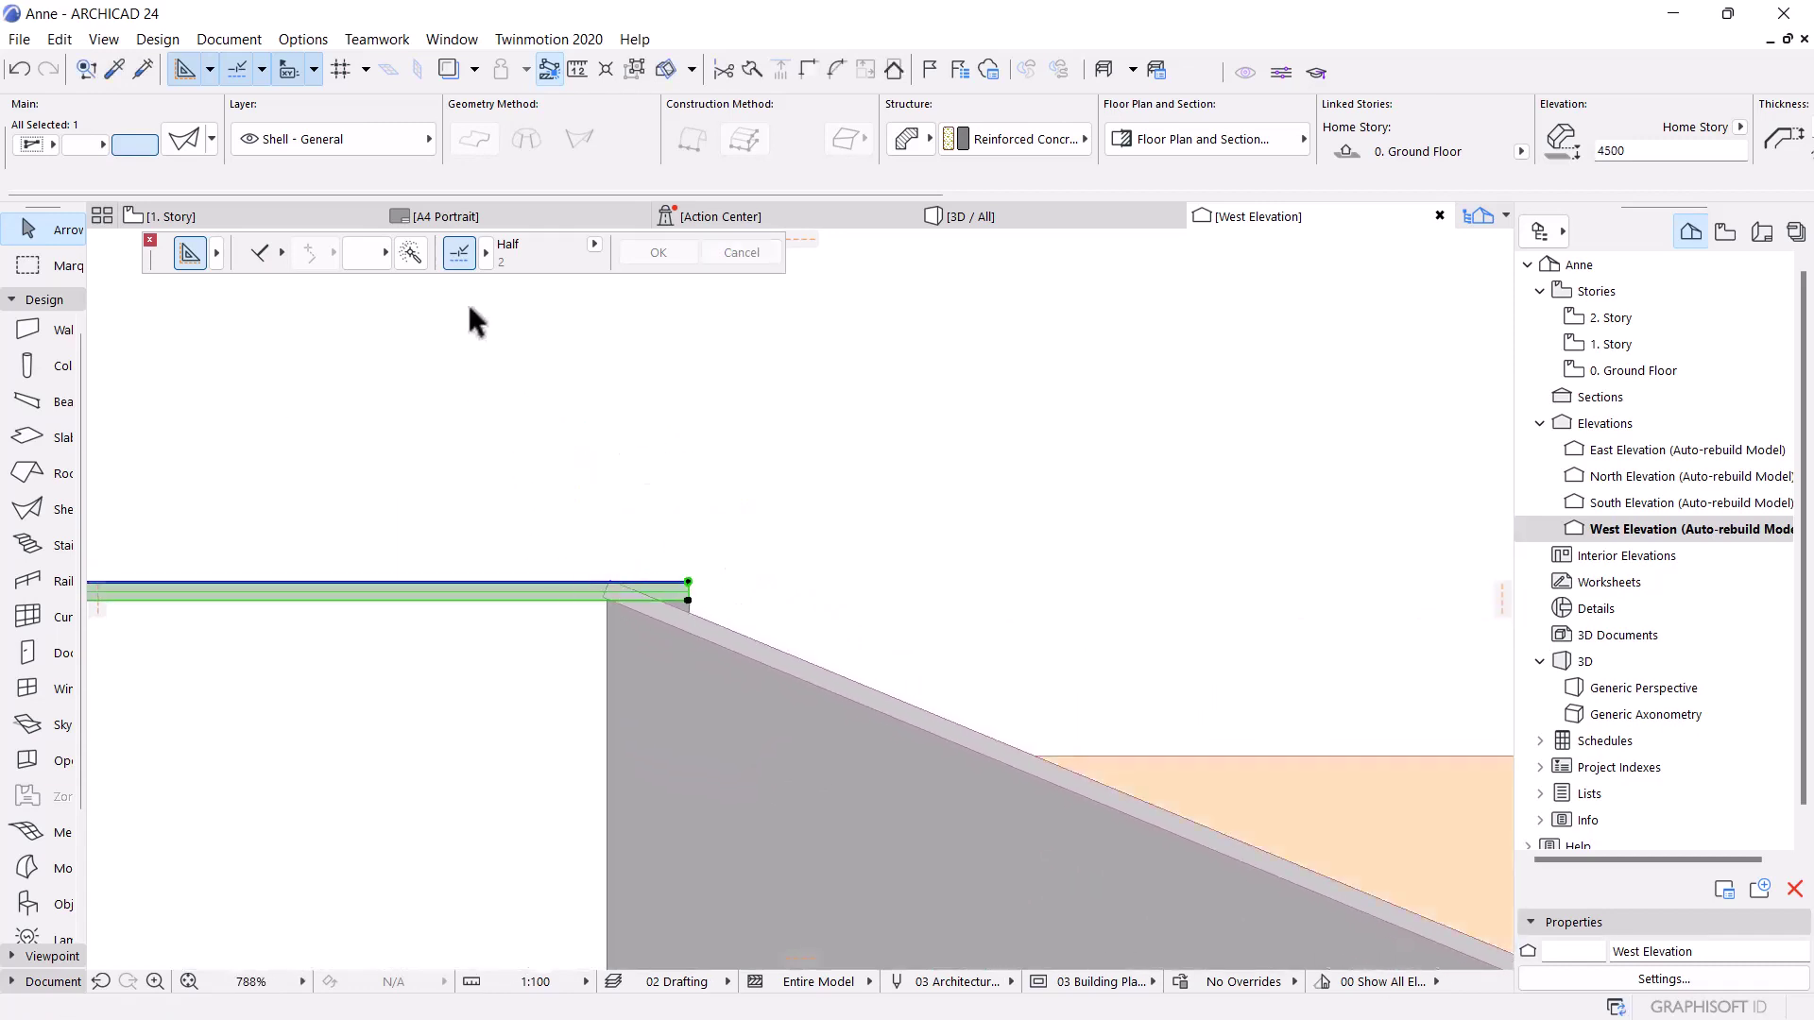
pyautogui.scroll(-2, 529, 359)
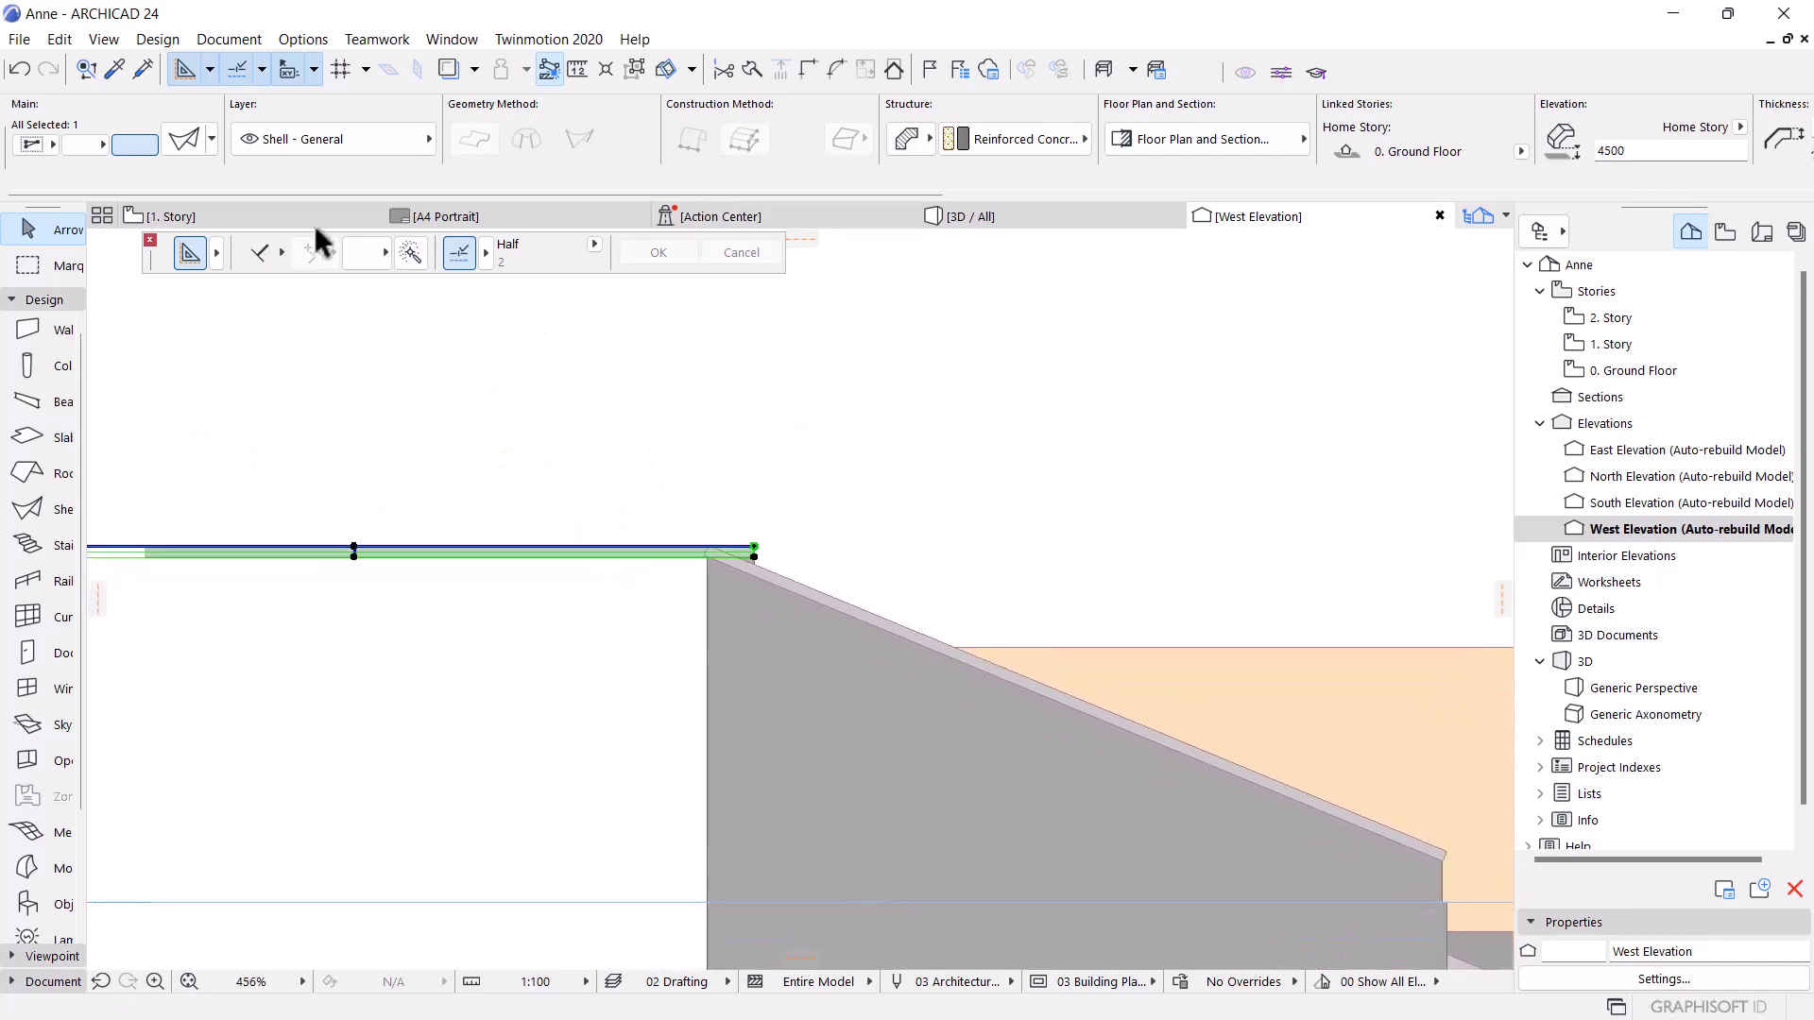
# In the 1. Story plan, rotate the horizontal shell 90° clockwise about its outer end corner so it runs parallel to the north wall
pyautogui.click(273, 217)
pyautogui.scroll(-5, 474, 622)
pyautogui.scroll(9, 594, 481)
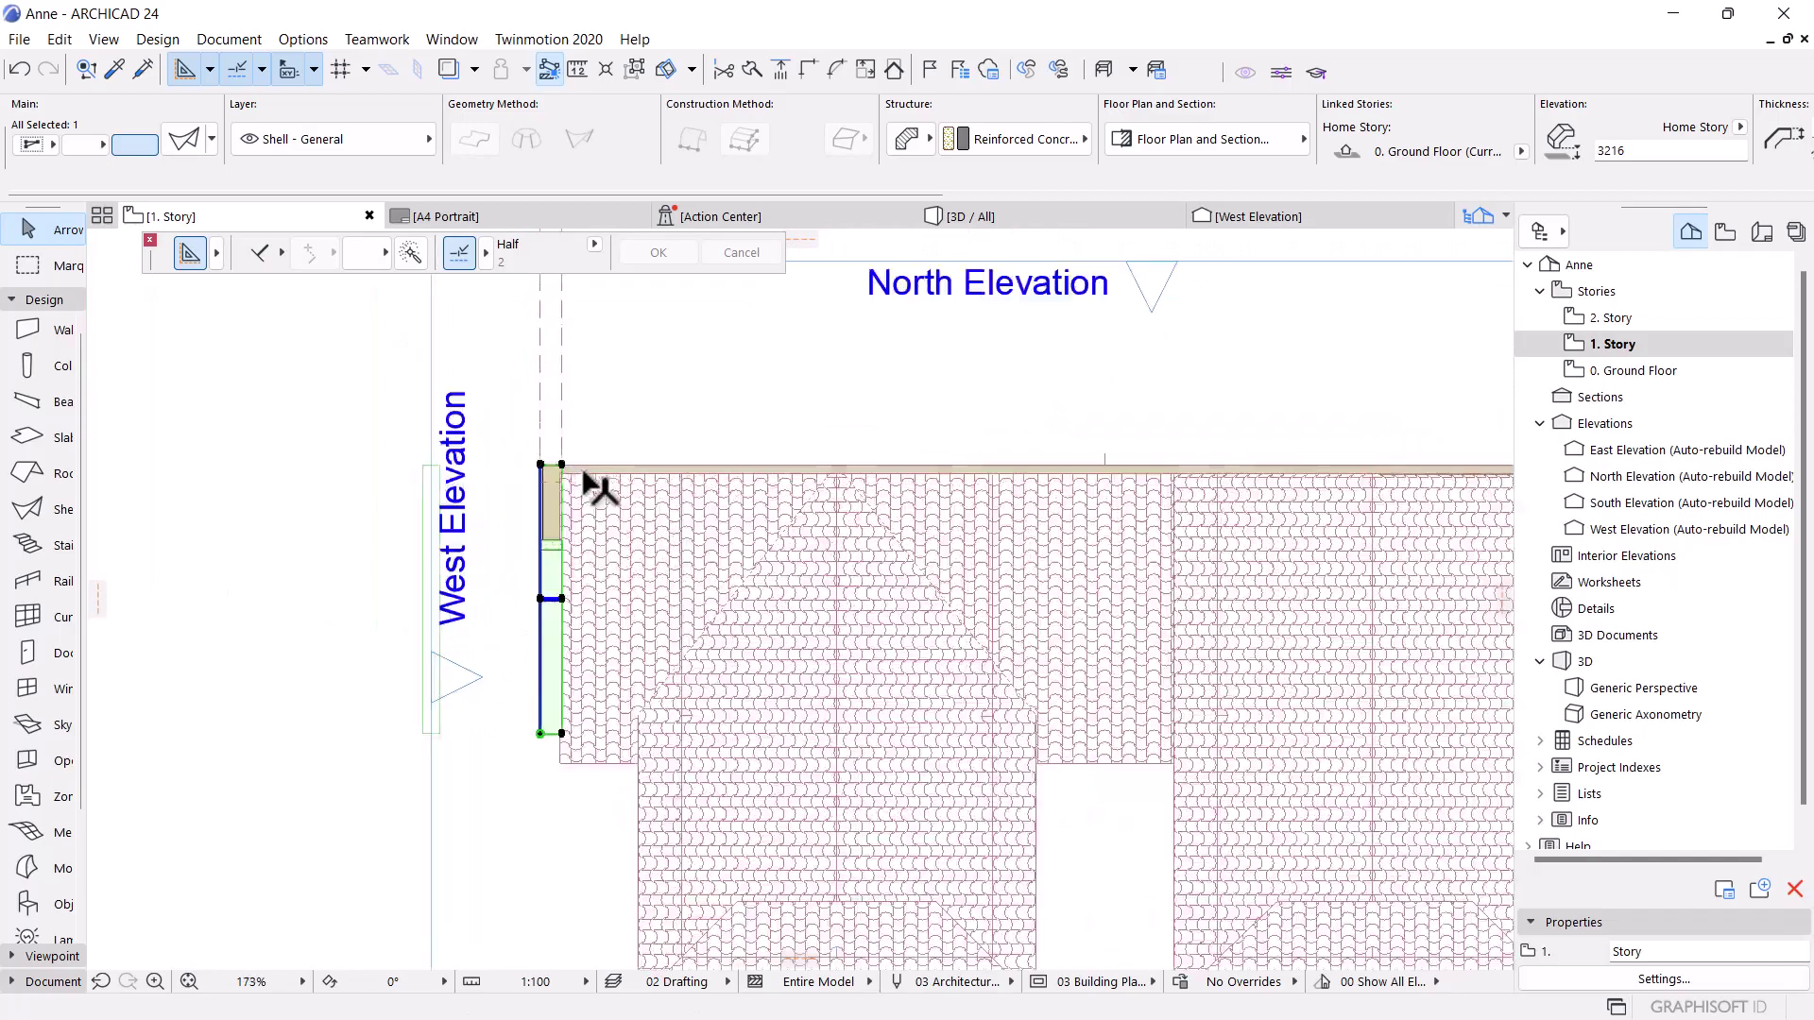
pyautogui.scroll(-4, 587, 466)
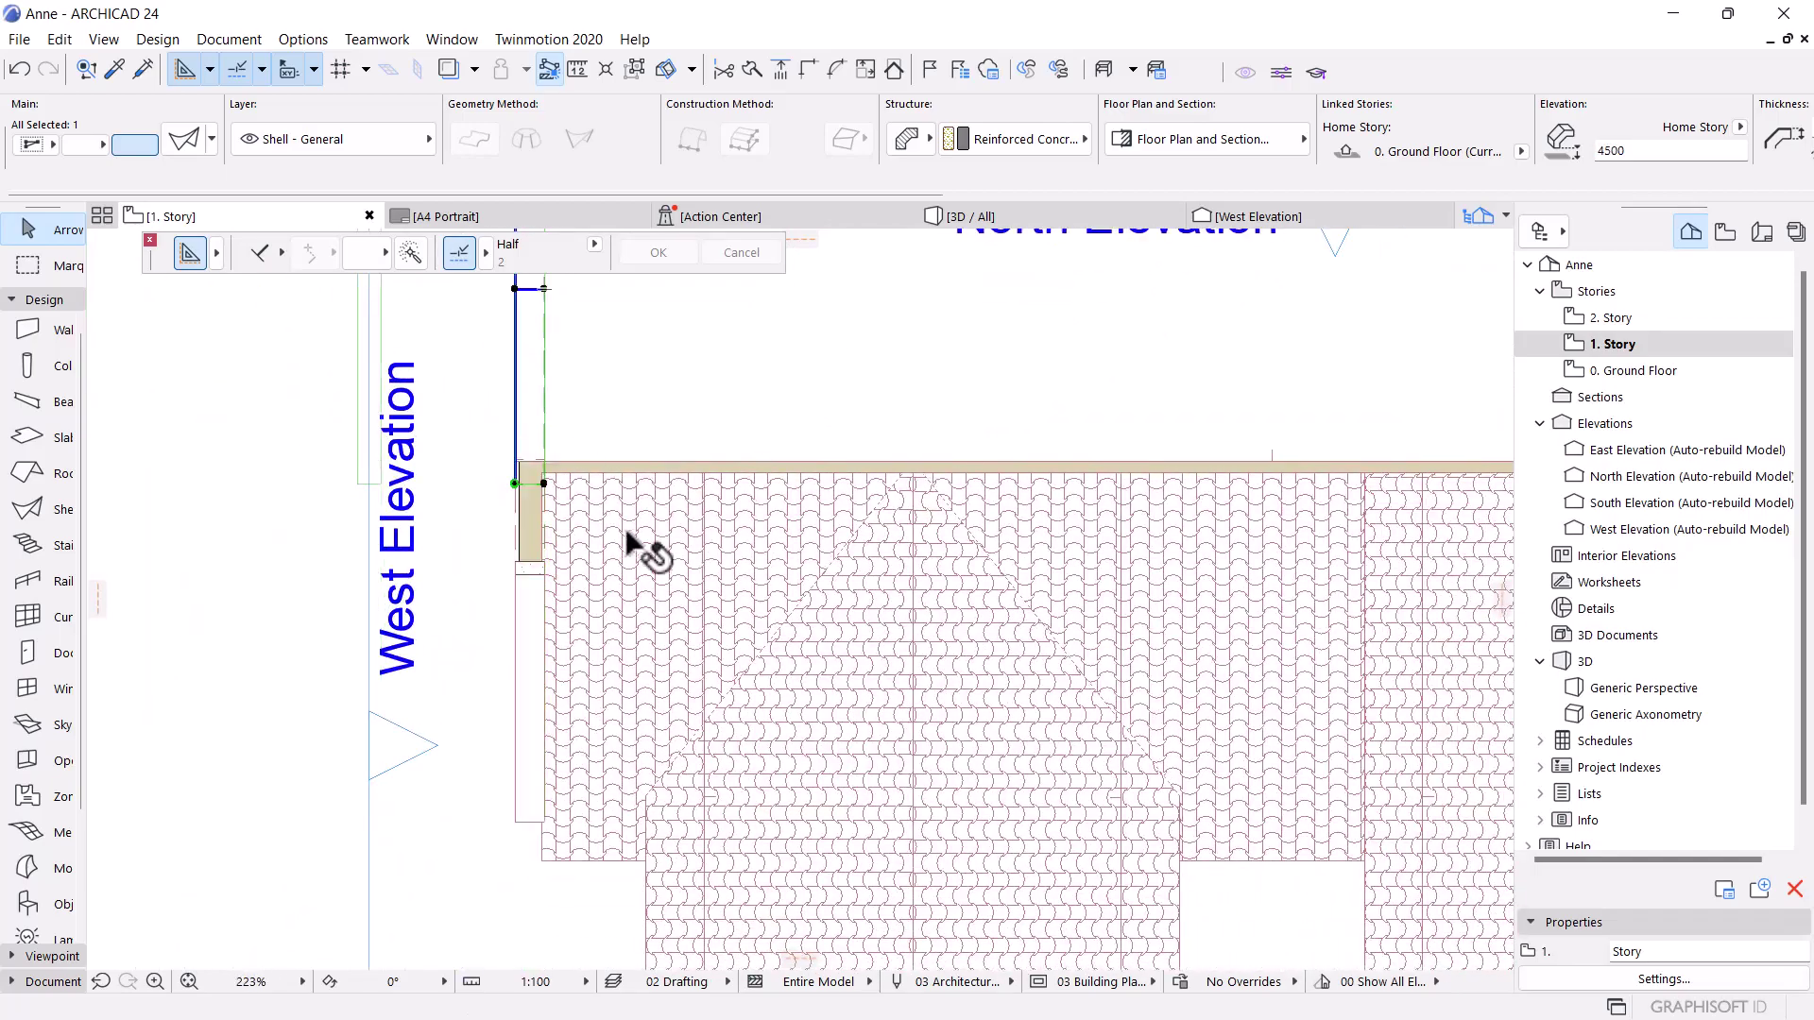
pyautogui.scroll(-6, 573, 486)
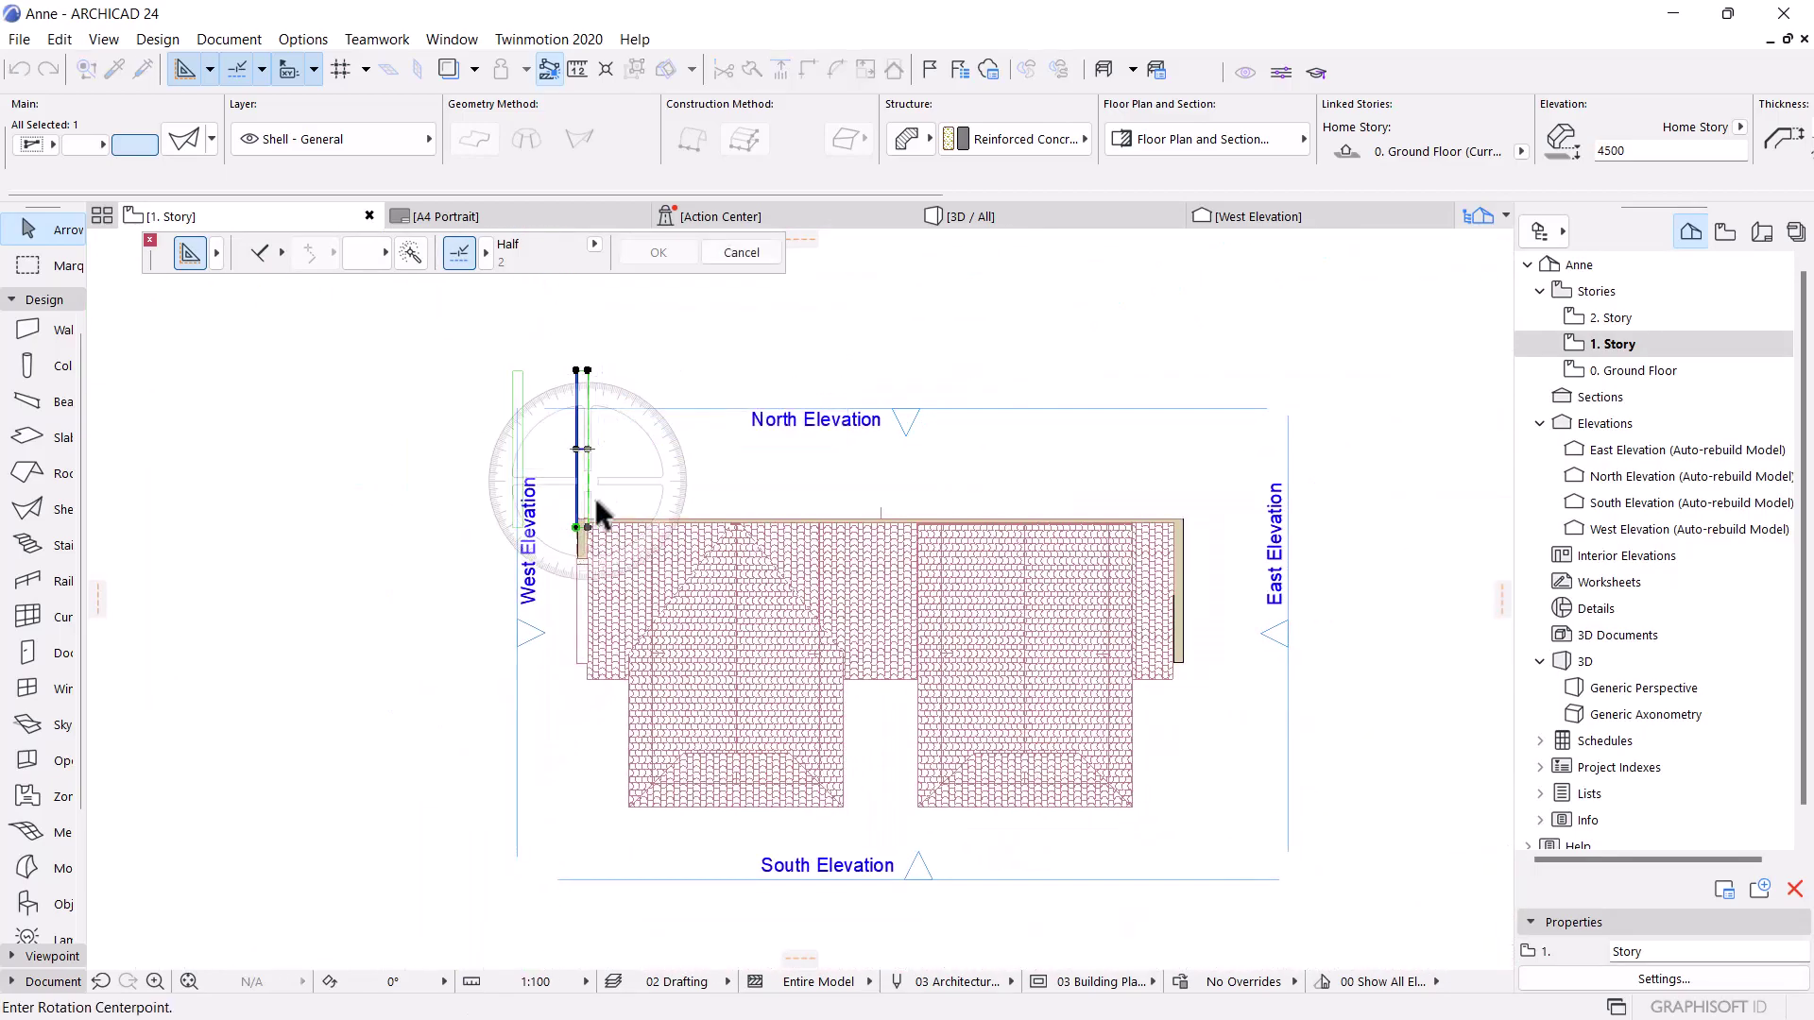
pyautogui.scroll(8, 578, 525)
pyautogui.click(506, 578)
pyautogui.click(506, 430)
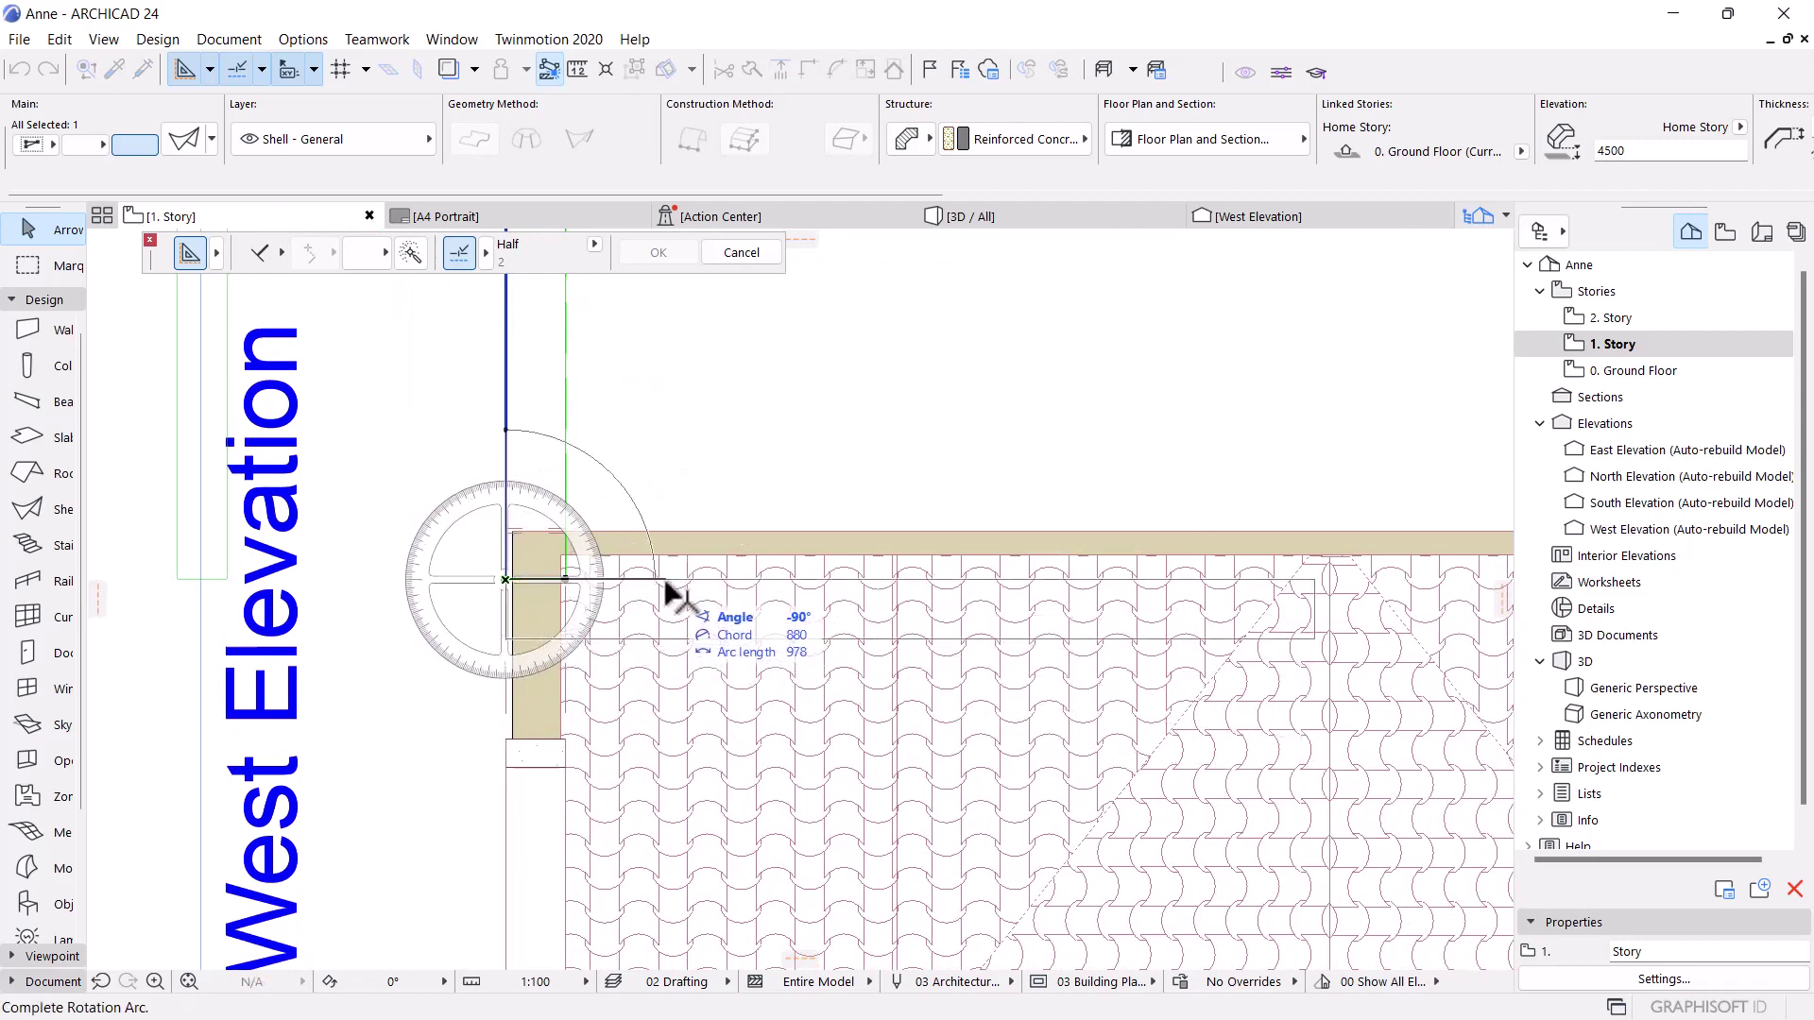
pyautogui.click(666, 582)
# Move the rotated shell north by its own width so that it straddles the north wall
pyautogui.hotkey('ctrl', 'd')
pyautogui.click(505, 639)
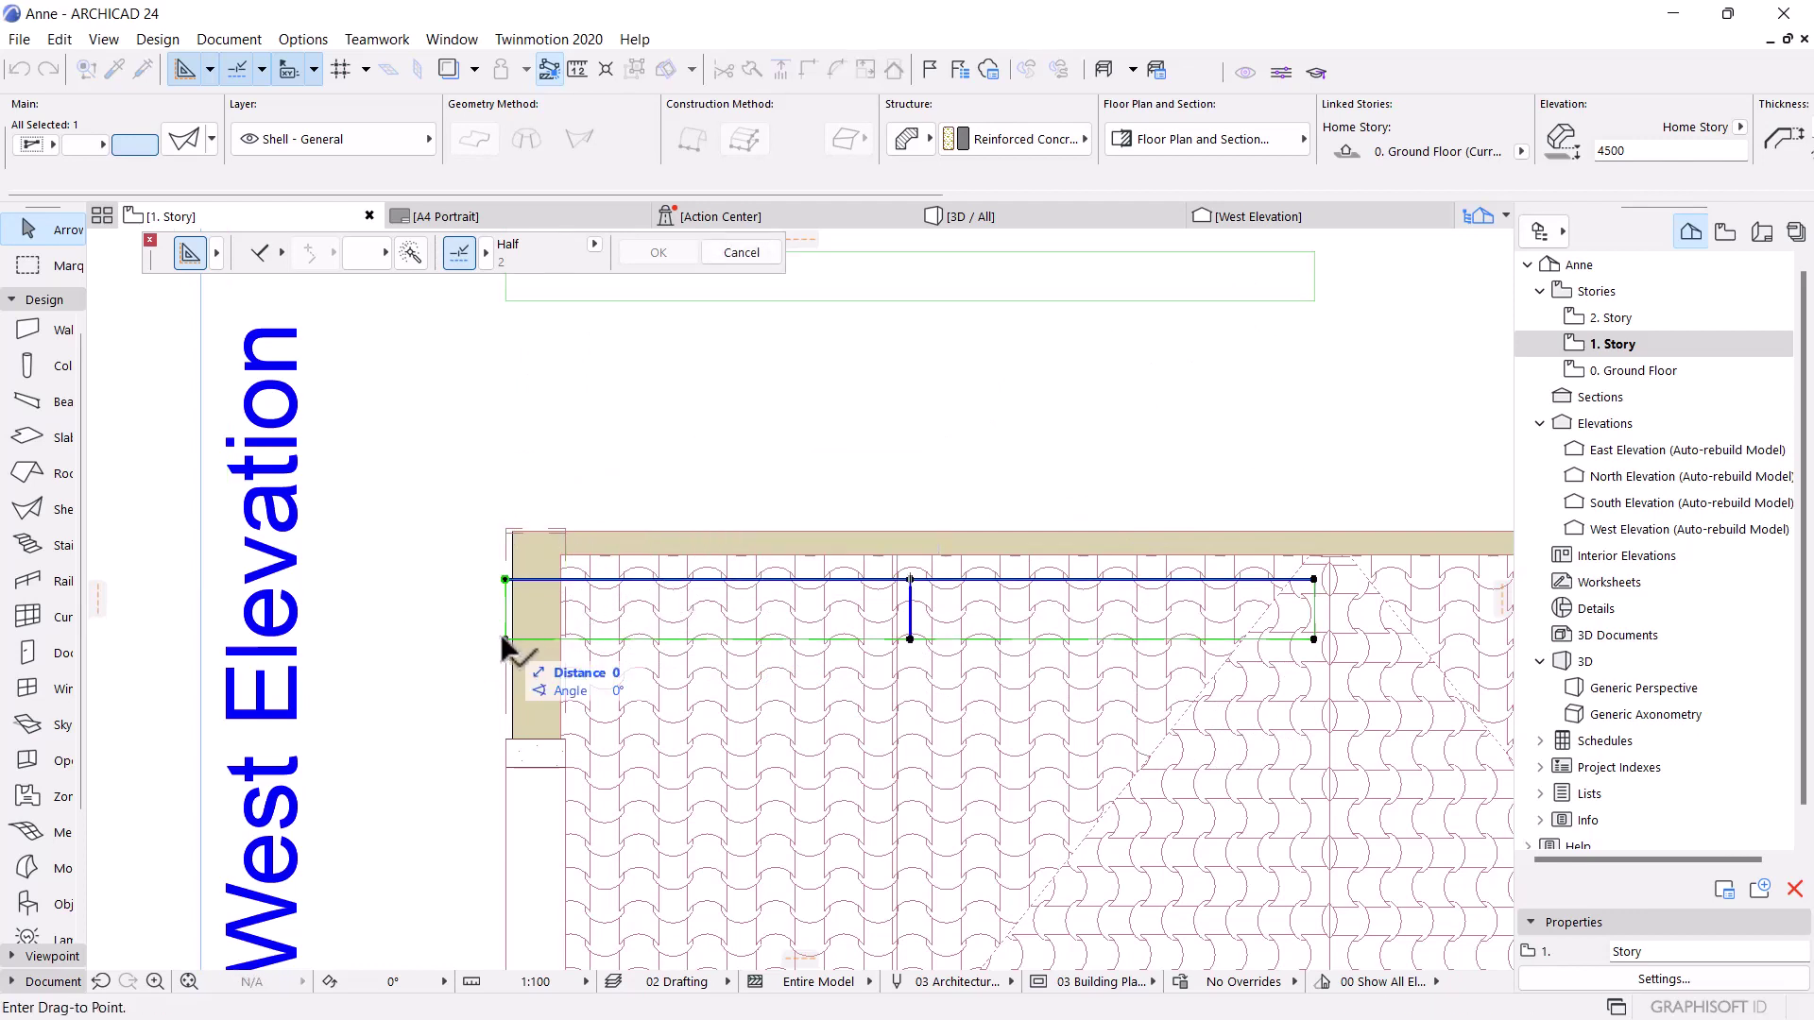
pyautogui.click(505, 580)
pyautogui.scroll(-3, 631, 569)
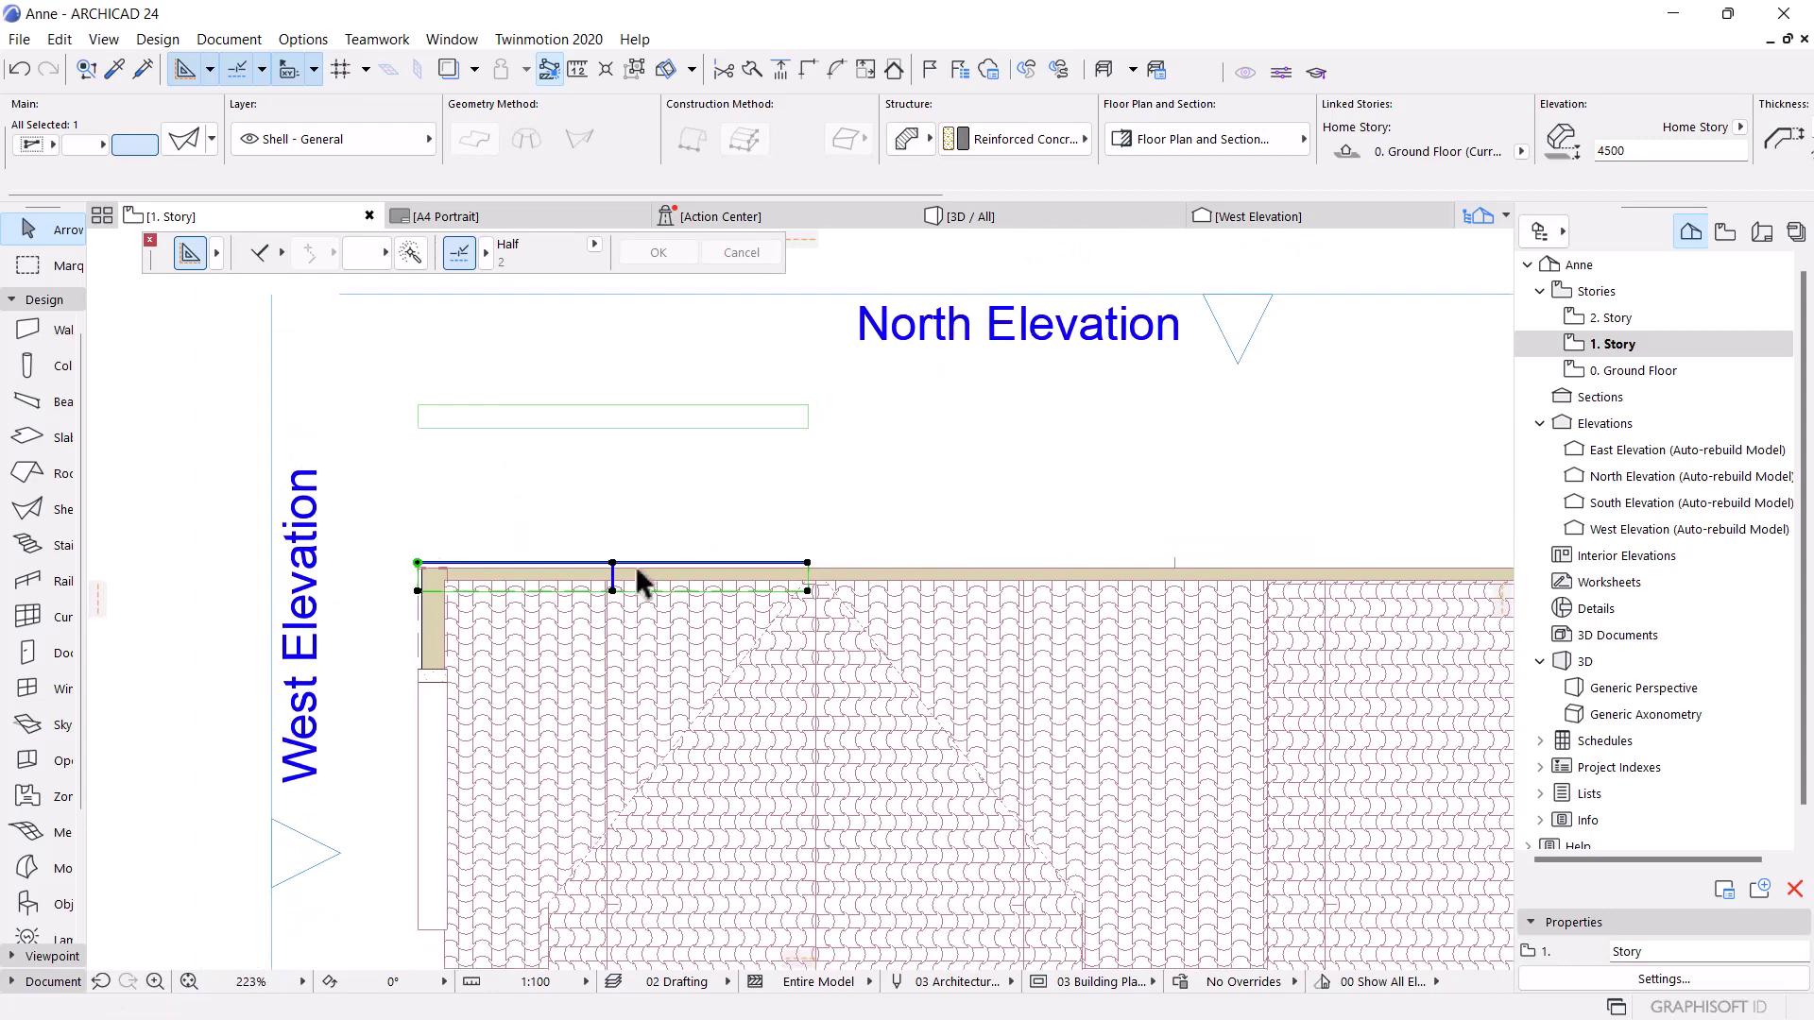
# Stretch the horizontal shell's east end along the north wall just past the east wall's outer face, for an extrusion length of about 13044
pyautogui.click(804, 563)
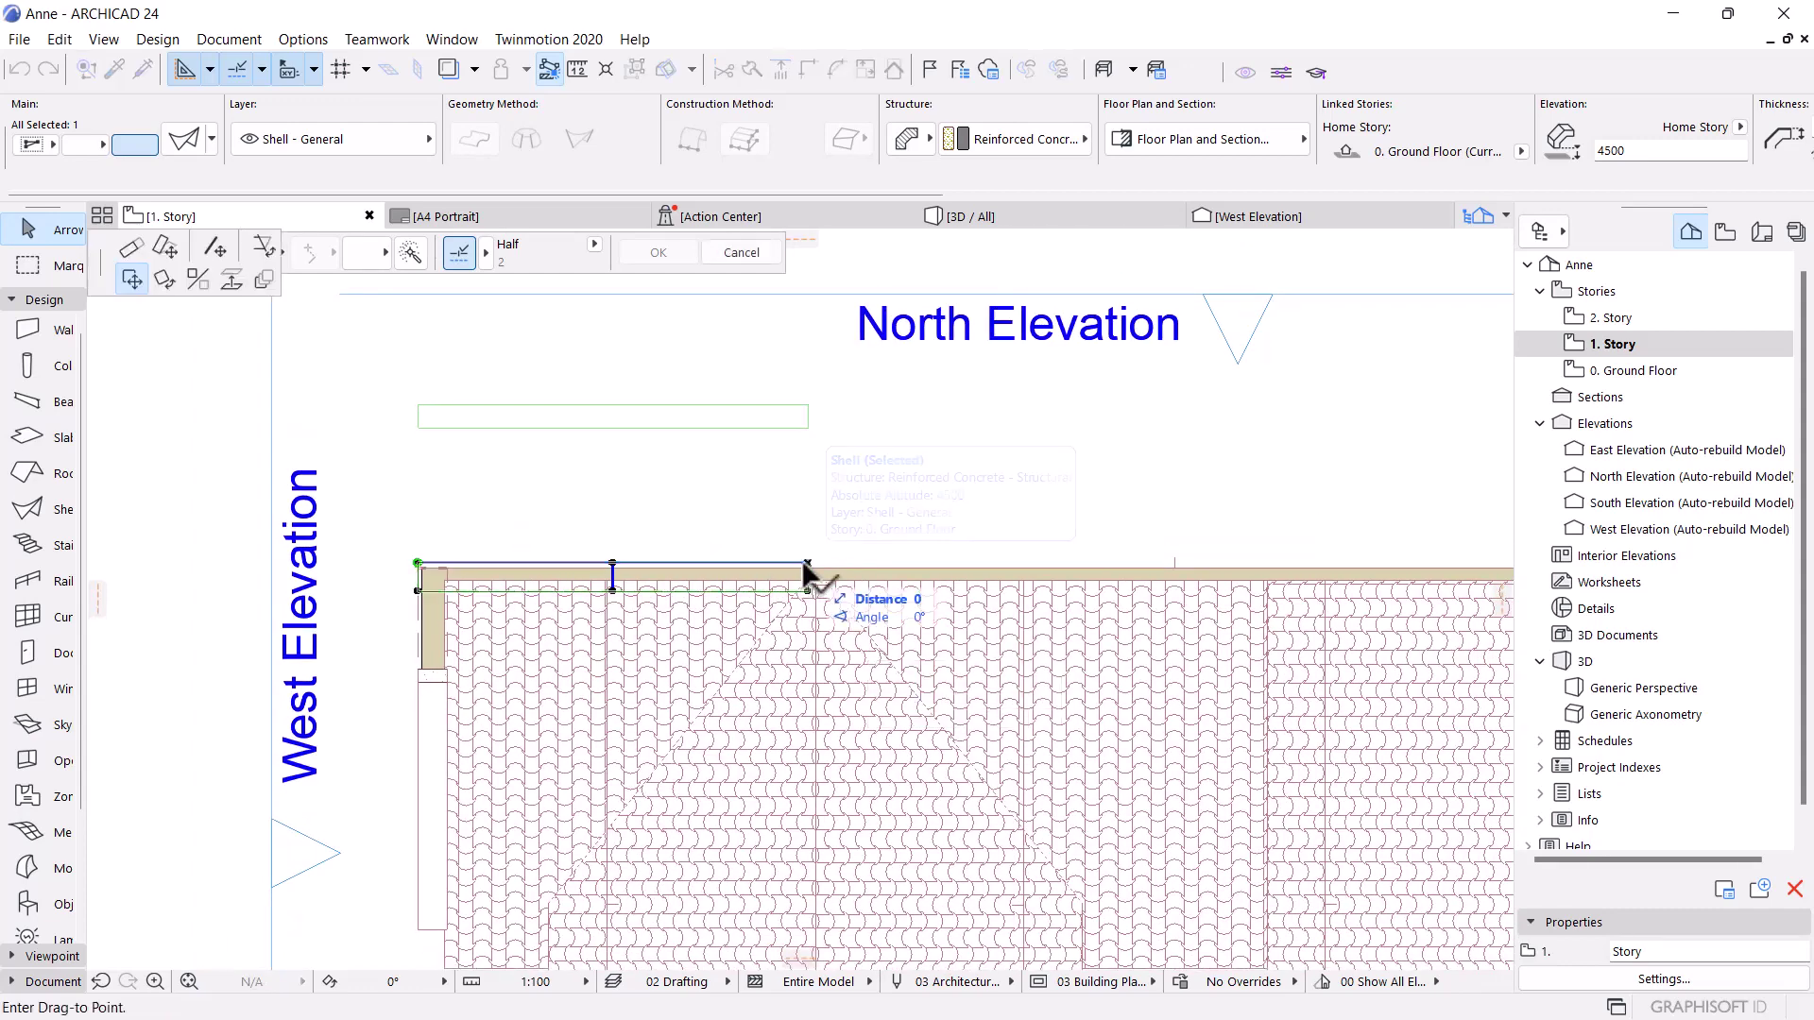
pyautogui.click(804, 563)
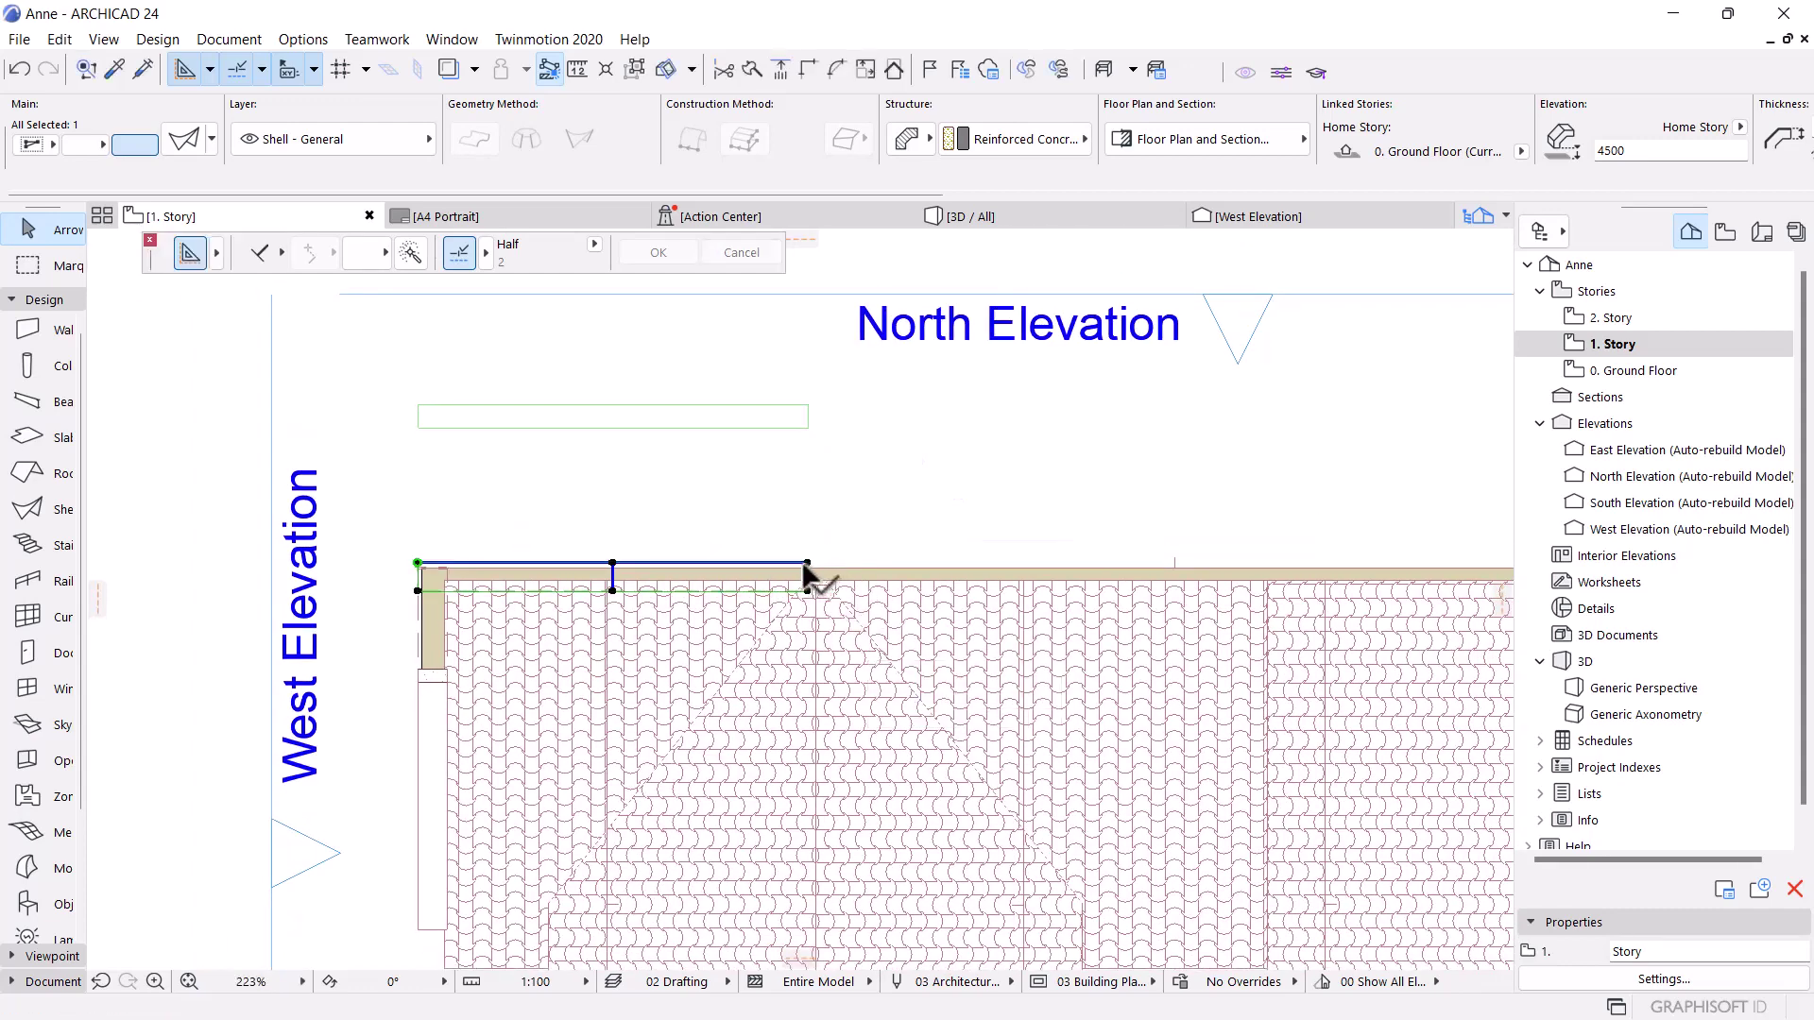
pyautogui.click(805, 564)
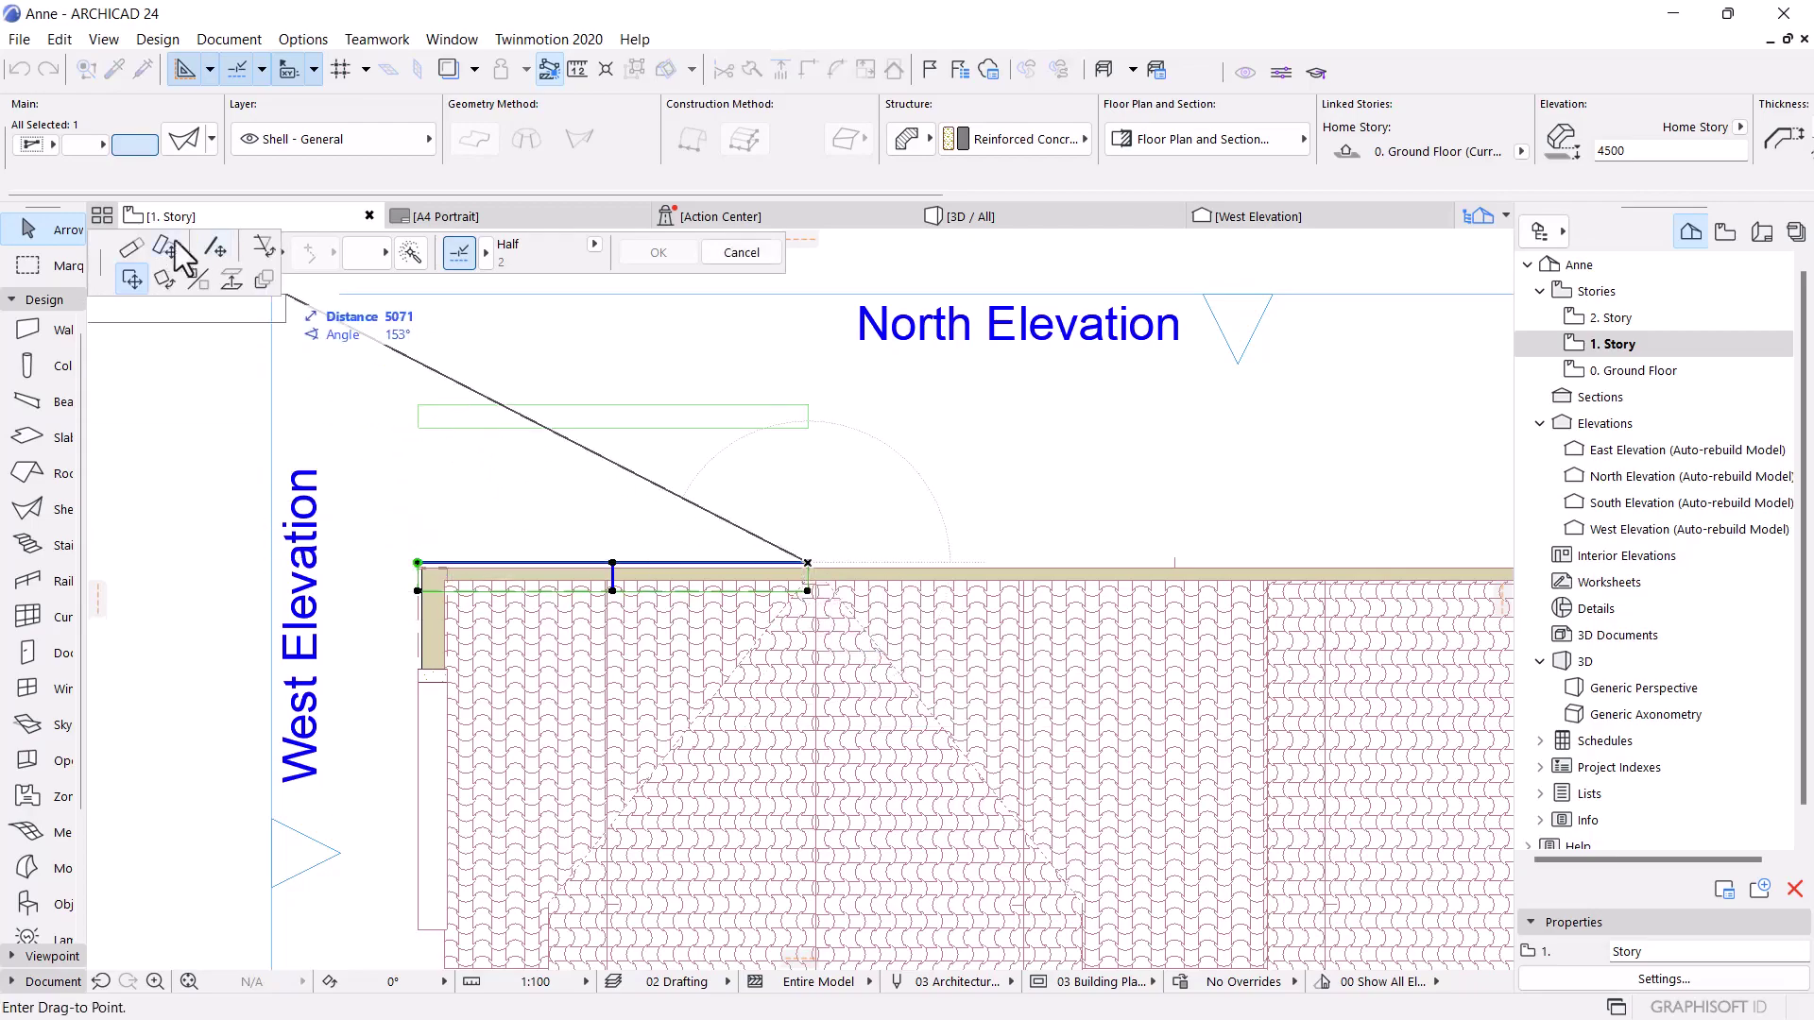
pyautogui.click(135, 249)
pyautogui.scroll(-5, 345, 453)
pyautogui.scroll(5, 832, 450)
pyautogui.scroll(5, 741, 461)
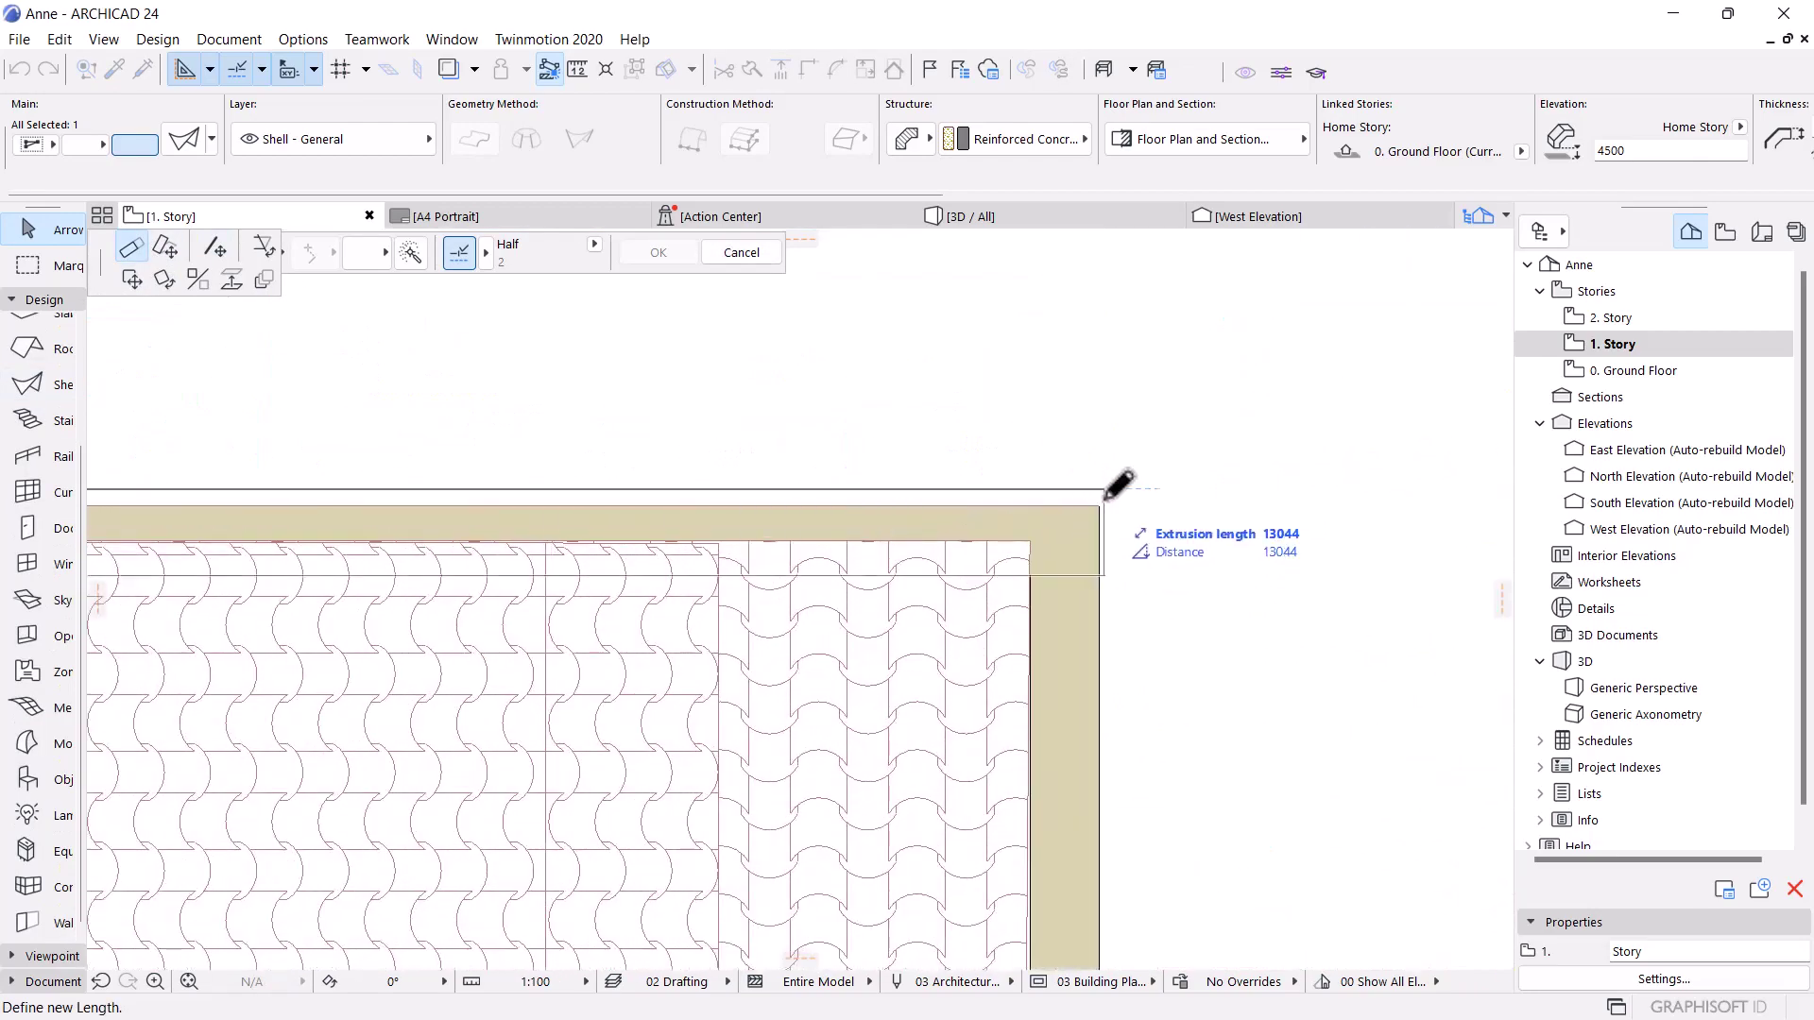
pyautogui.click(1103, 488)
pyautogui.click(944, 262)
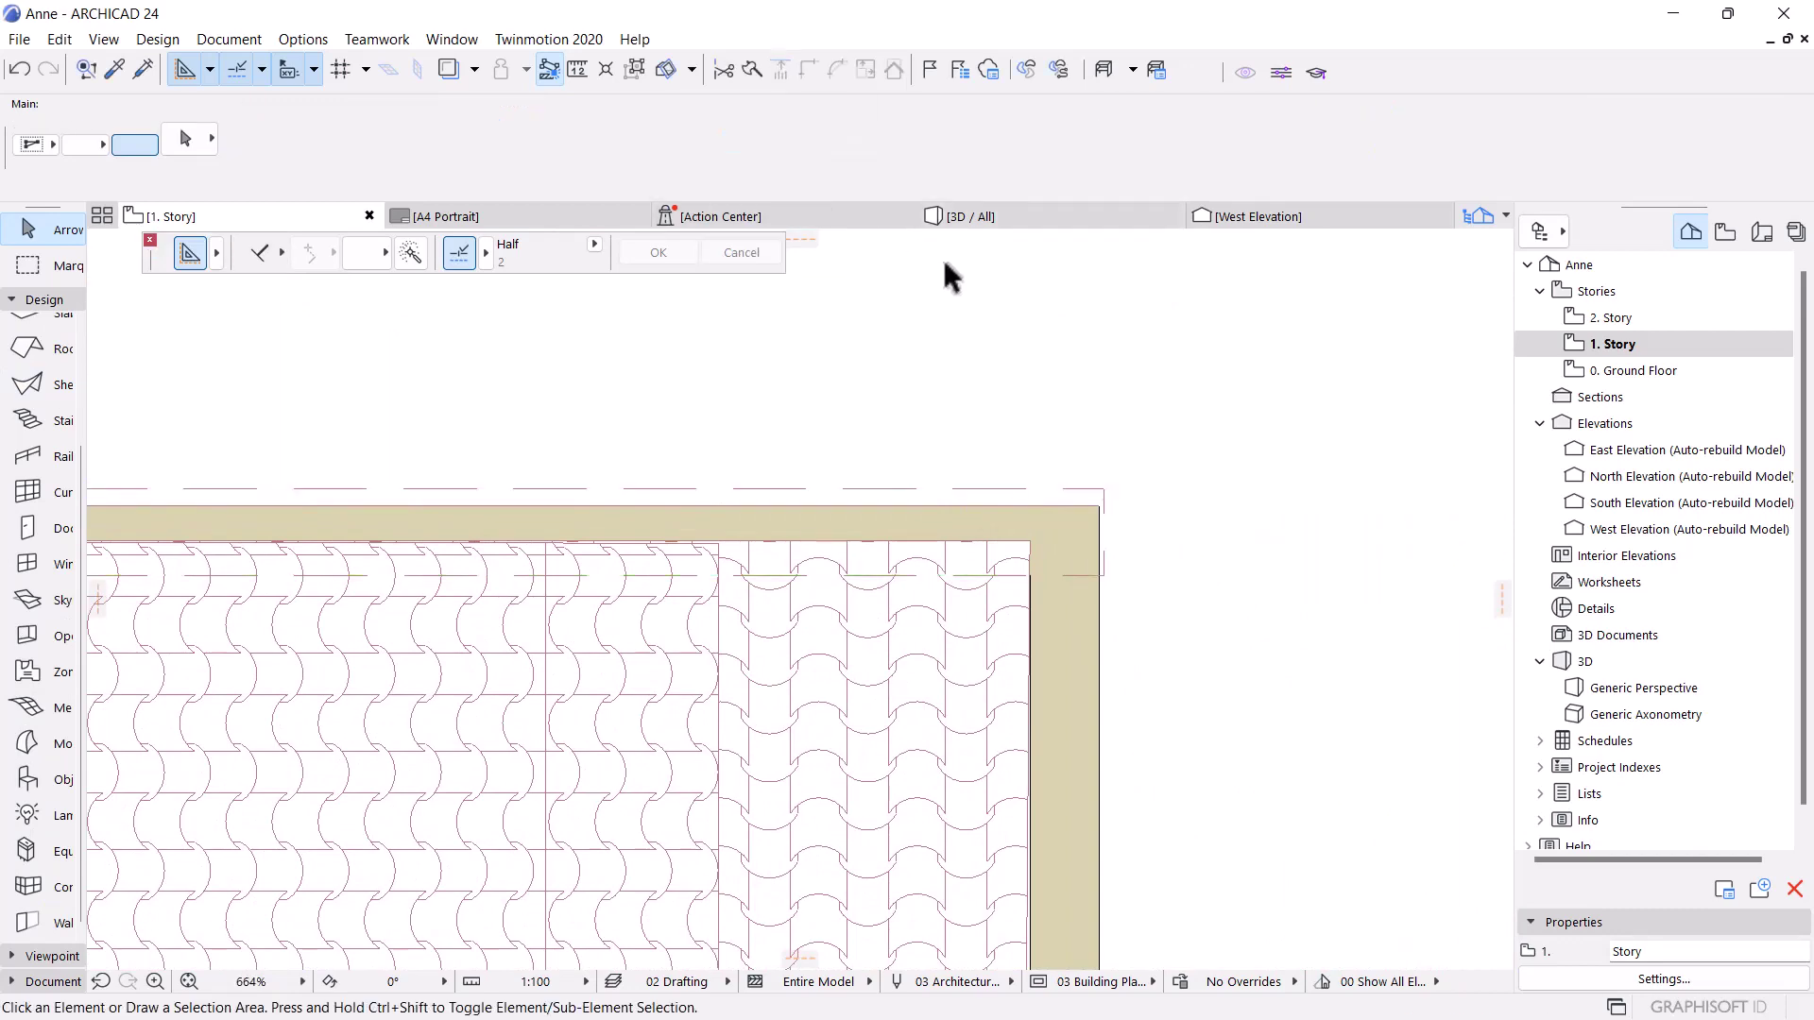
# Examine the horizontal shell along the north wall and its corner with the sloping shell in the 3D view
pyautogui.click(1005, 220)
pyautogui.scroll(2, 607, 414)
pyautogui.keyDown('shift'); pyautogui.moveTo(608, 414); pyautogui.dragTo(985, 369, button='middle'); pyautogui.keyUp('shift')
pyautogui.keyDown('shift'); pyautogui.moveTo(491, 624); pyautogui.dragTo(69, 170, button='middle'); pyautogui.keyUp('shift')
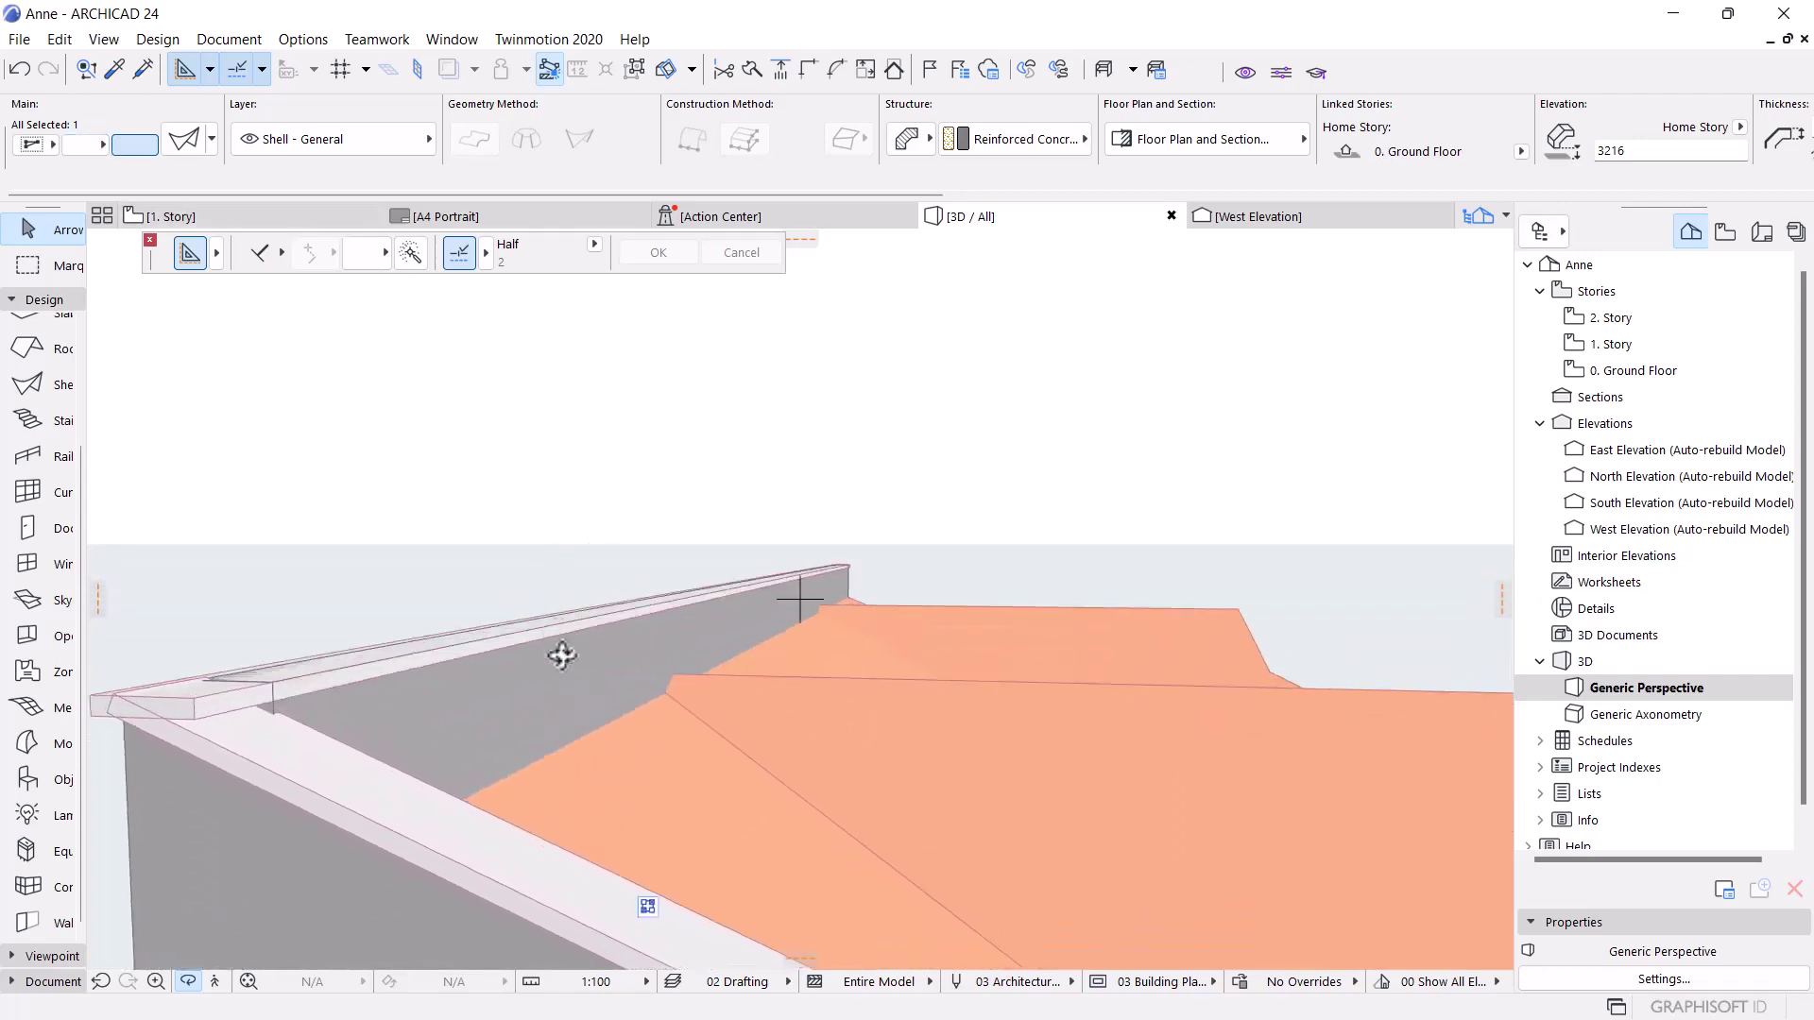
pyautogui.press('Escape')
pyautogui.click(369, 671)
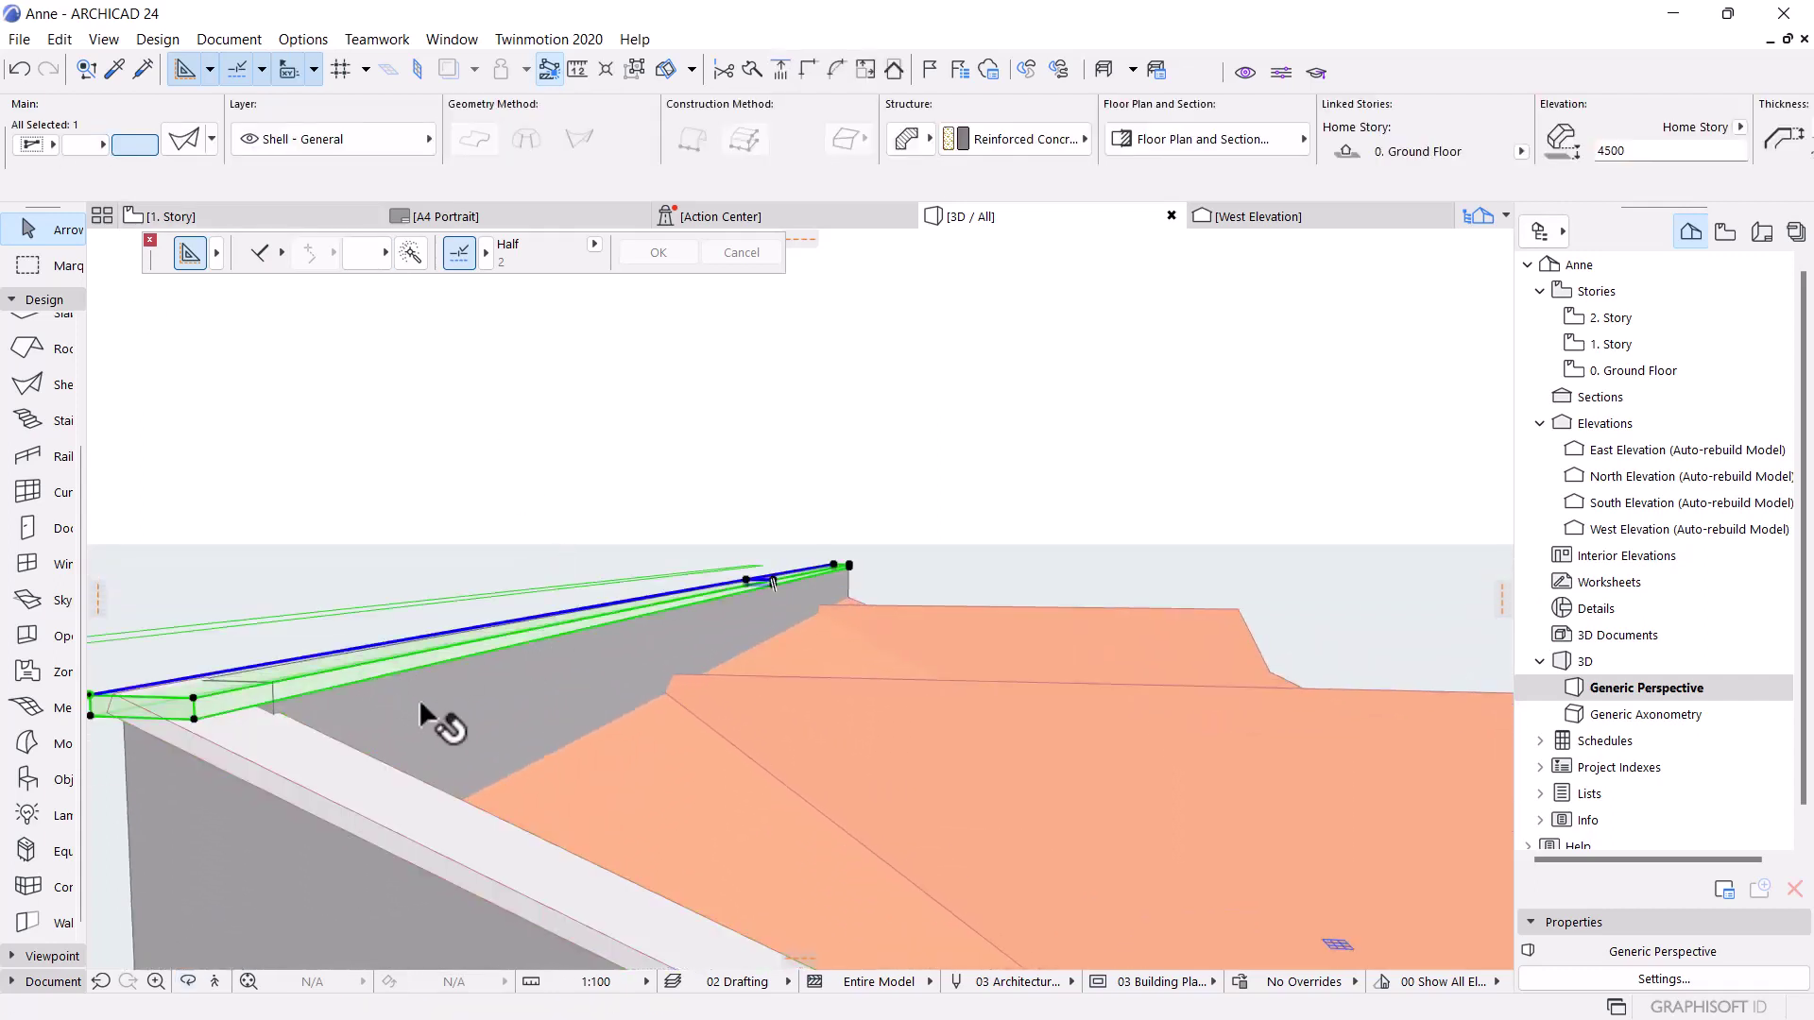
pyautogui.keyDown('shift'); pyautogui.click(421, 704); pyautogui.keyUp('shift')
pyautogui.rightClick(430, 442)
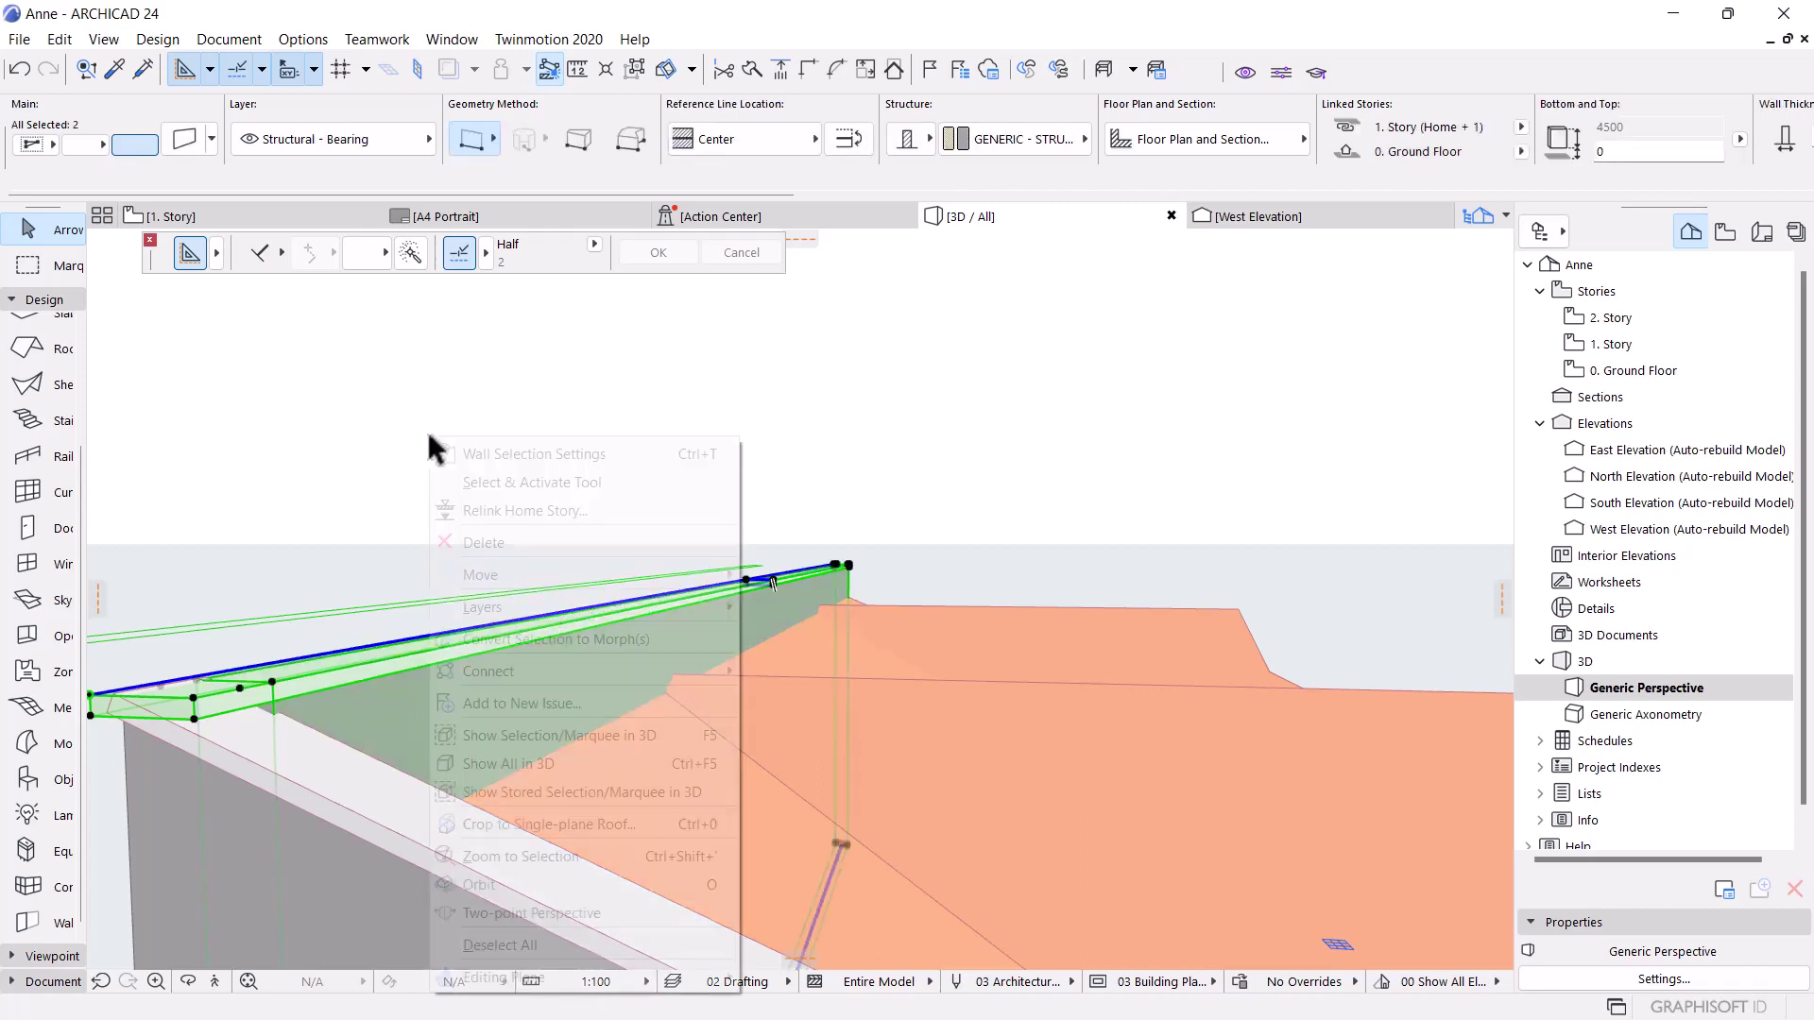
pyautogui.click(386, 637)
pyautogui.press('Escape')
pyautogui.click(494, 518)
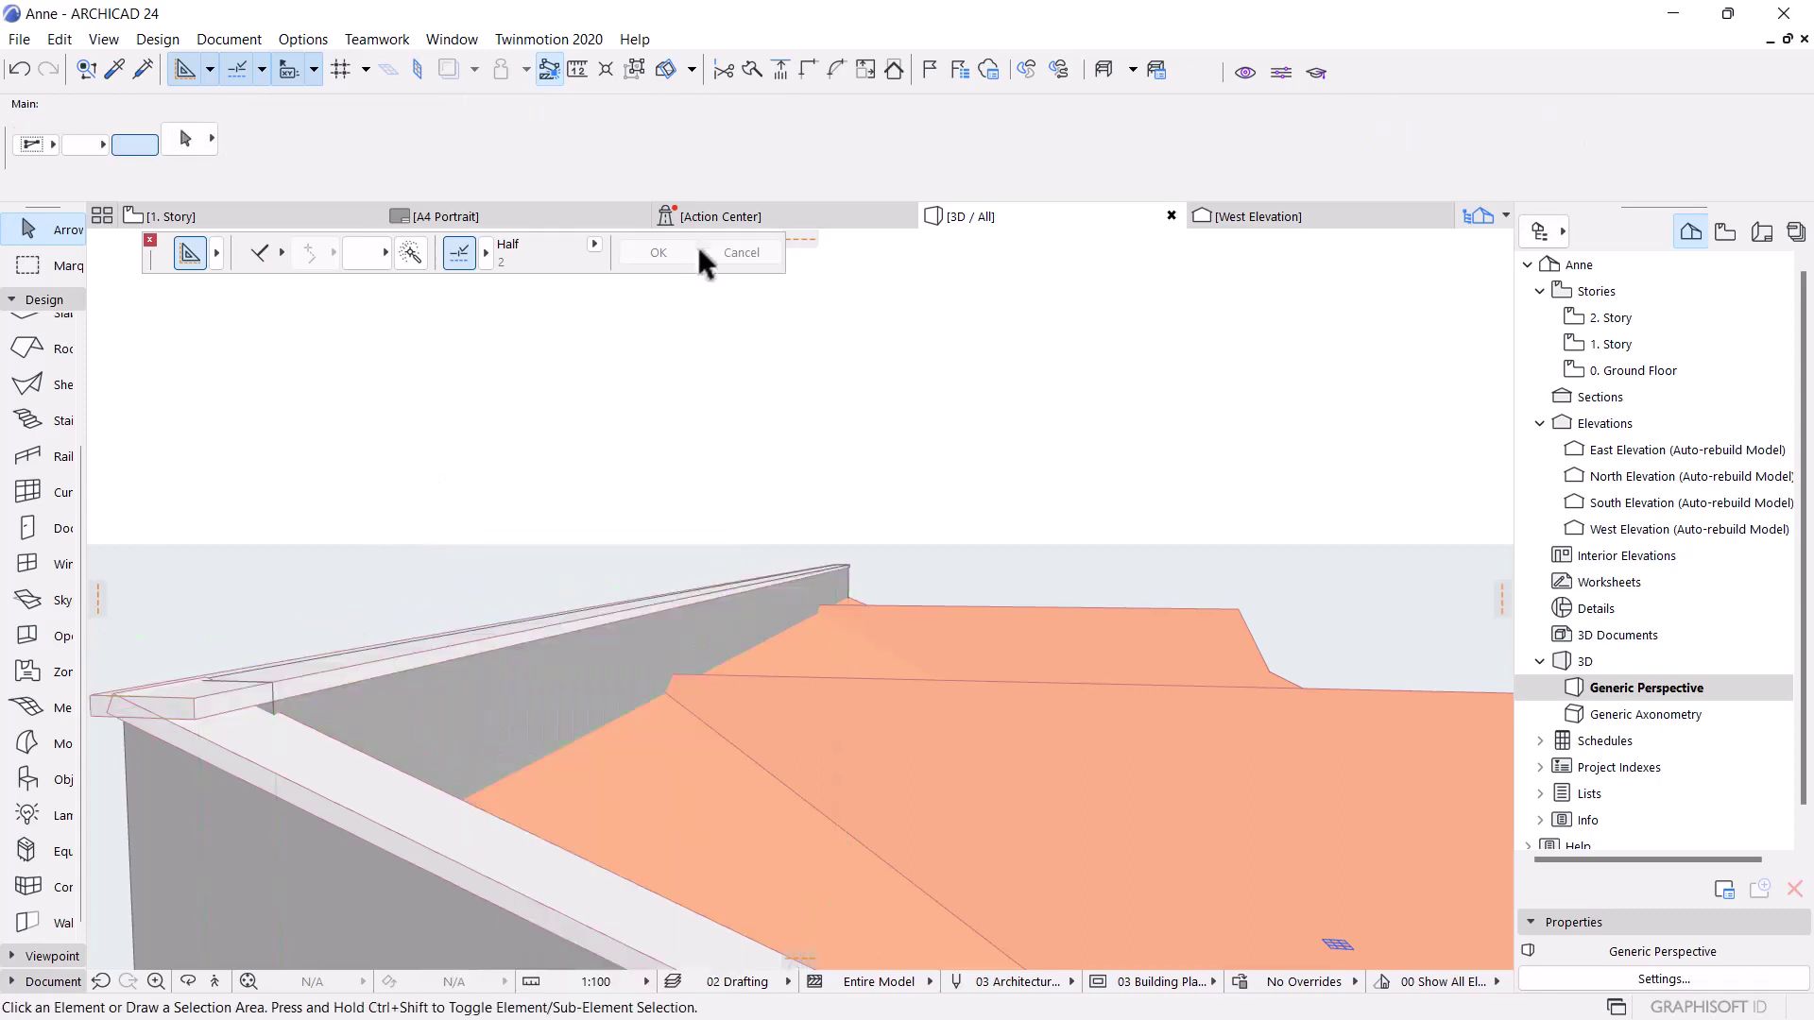
# Set the north wall's top offset to 1475 from 1. Story so the wall sits slightly lower beneath the horizontal shell
pyautogui.scroll(-3, 894, 482)
pyautogui.keyDown('shift'); pyautogui.moveTo(714, 417); pyautogui.dragTo(1044, 507, button='middle'); pyautogui.keyUp('shift')
pyautogui.click(1035, 428)
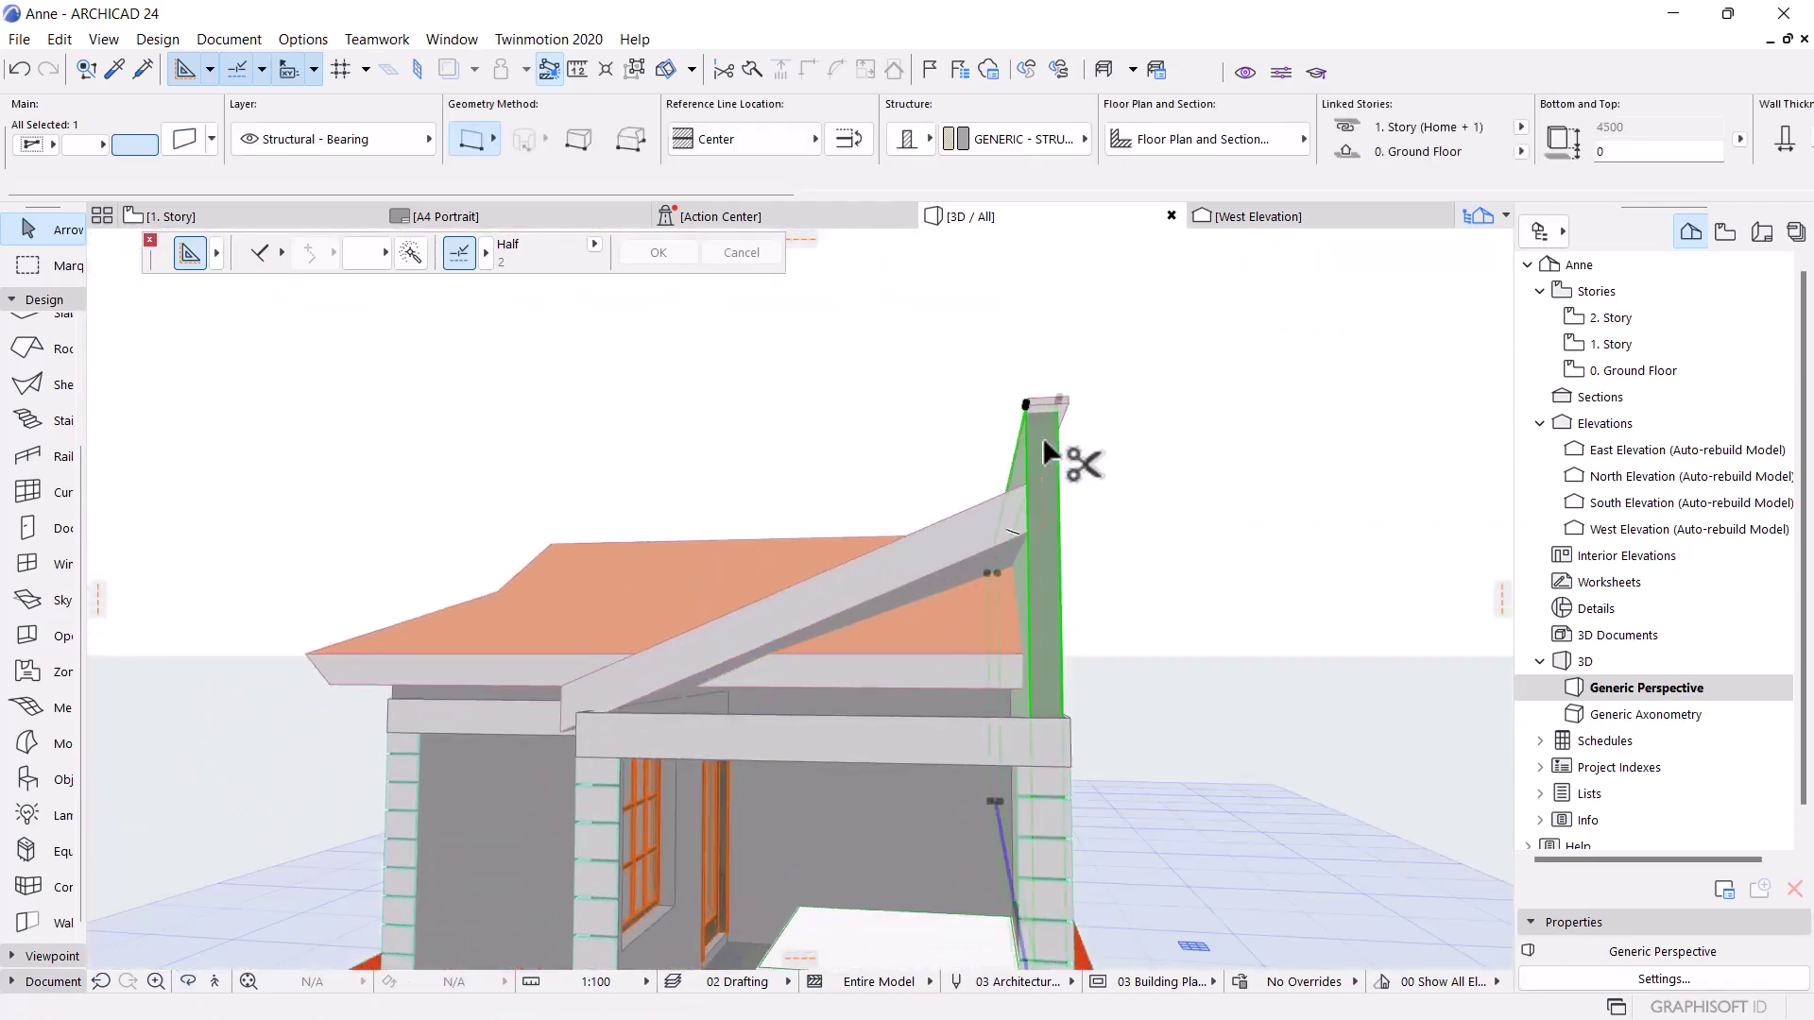
pyautogui.hotkey('ctrl', 't')
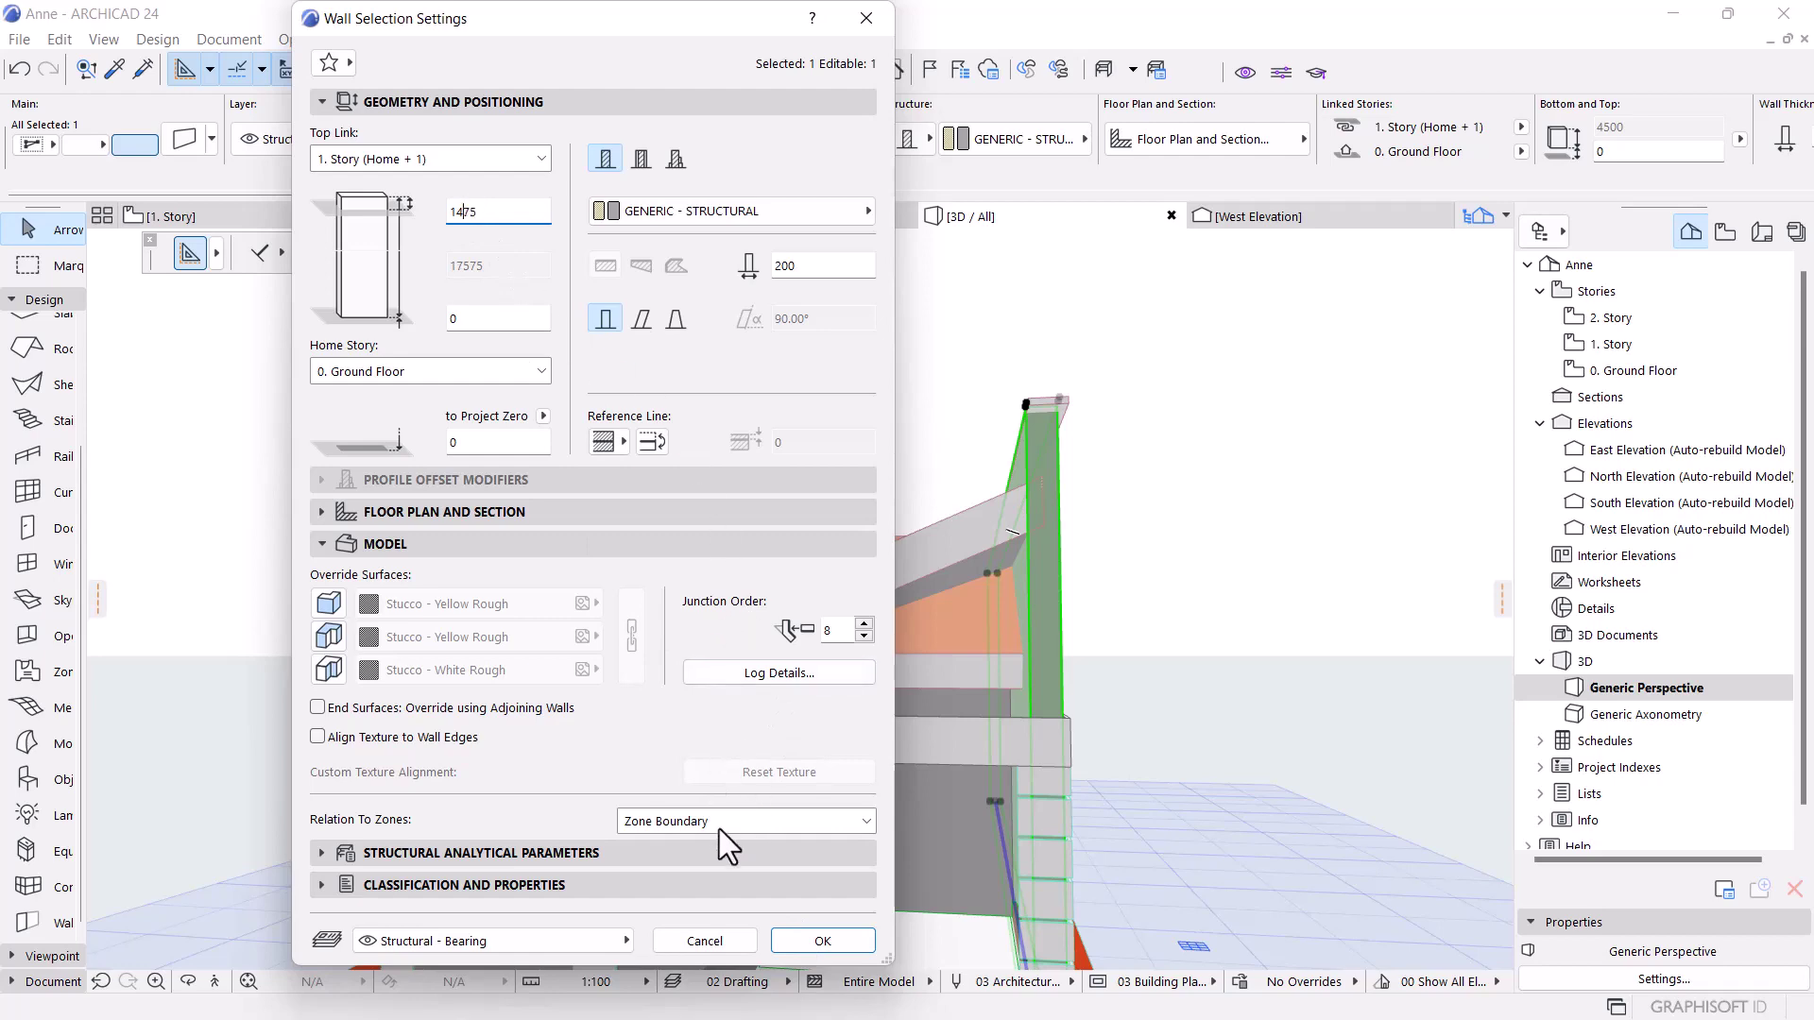
pyautogui.click(823, 941)
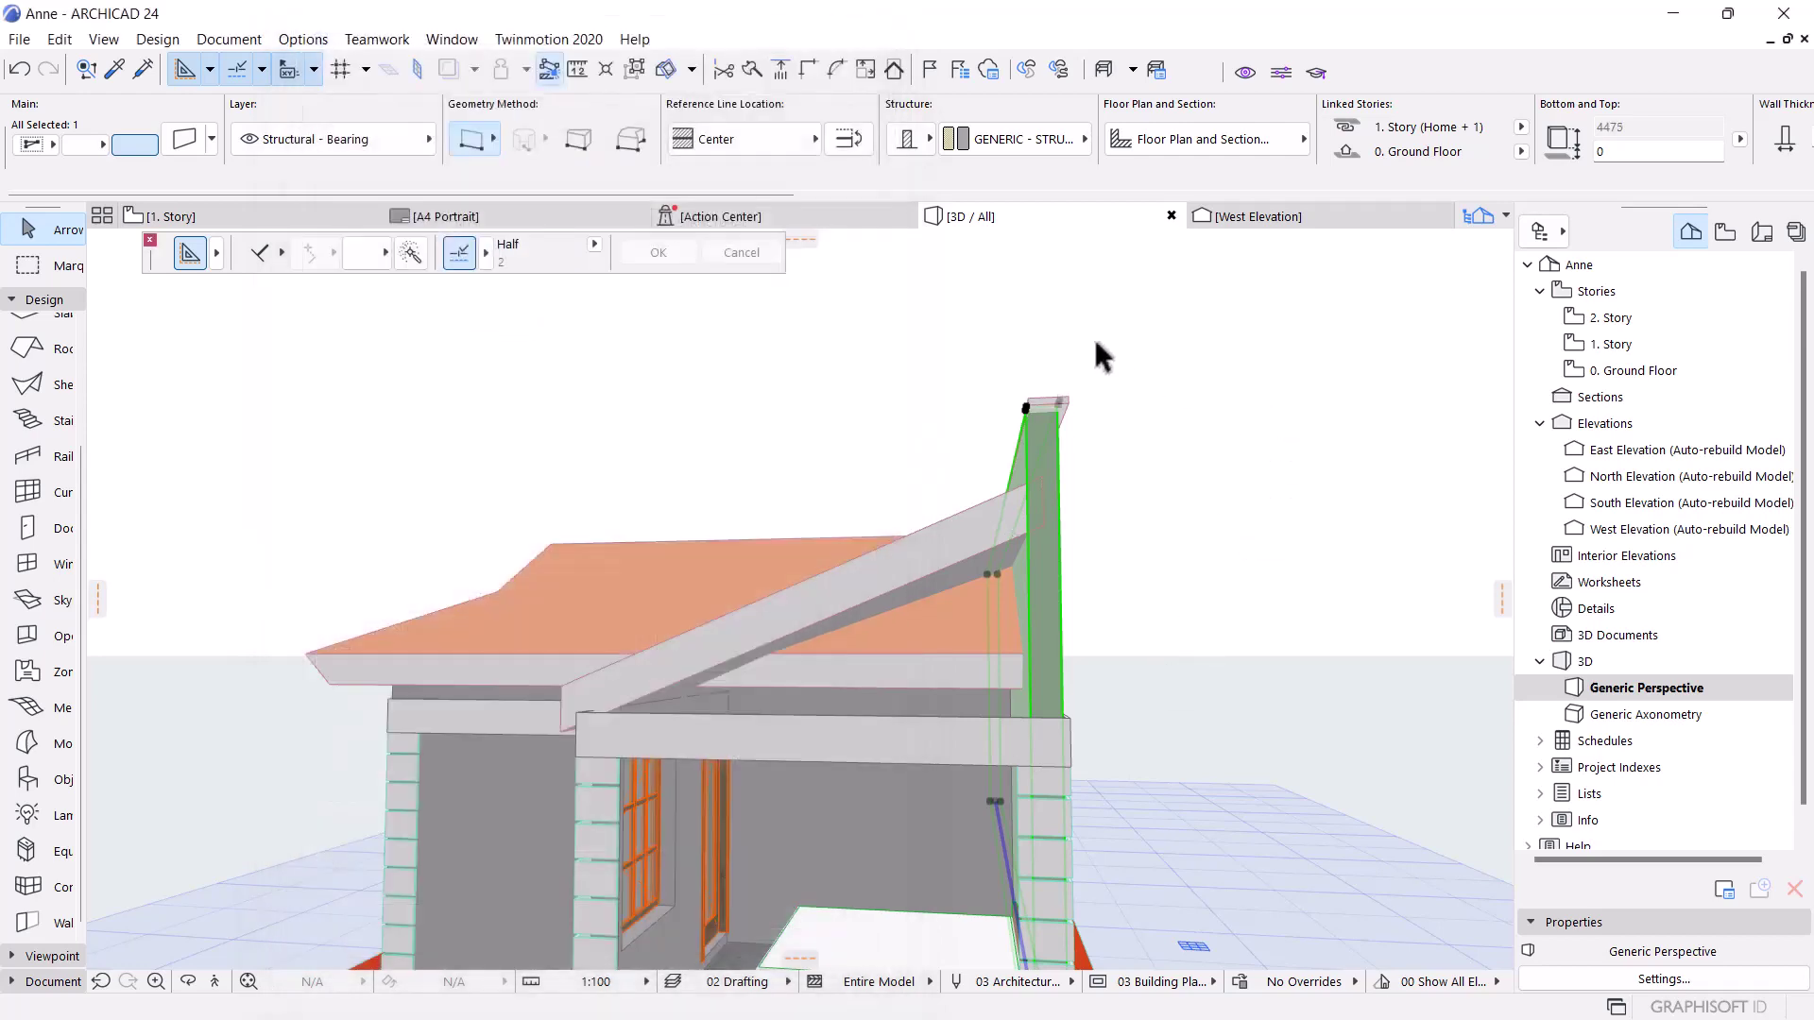
# Select the sloping shell on the west wall, examine both ends and its corner with the horizontal shell in 3D, and return to the 1. Story plan
pyautogui.keyDown('shift'); pyautogui.moveTo(1092, 336); pyautogui.dragTo(526, 704, button='middle'); pyautogui.keyUp('shift')
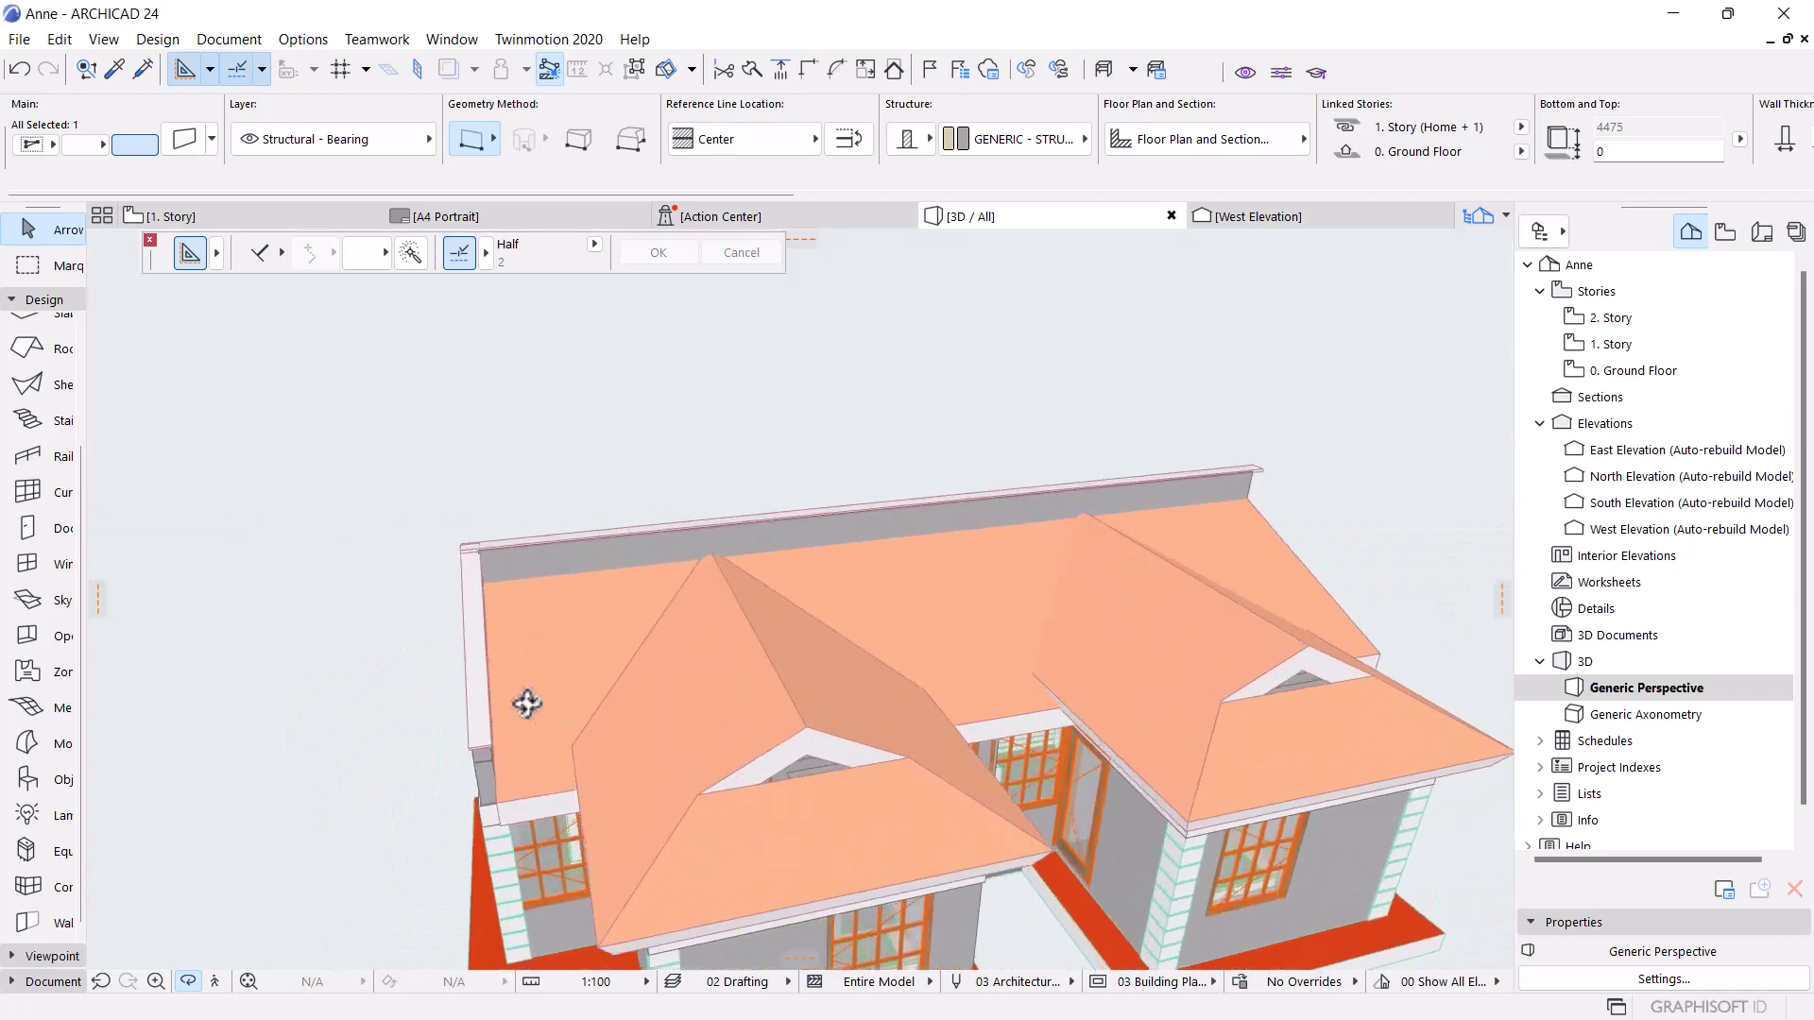
pyautogui.click(469, 635)
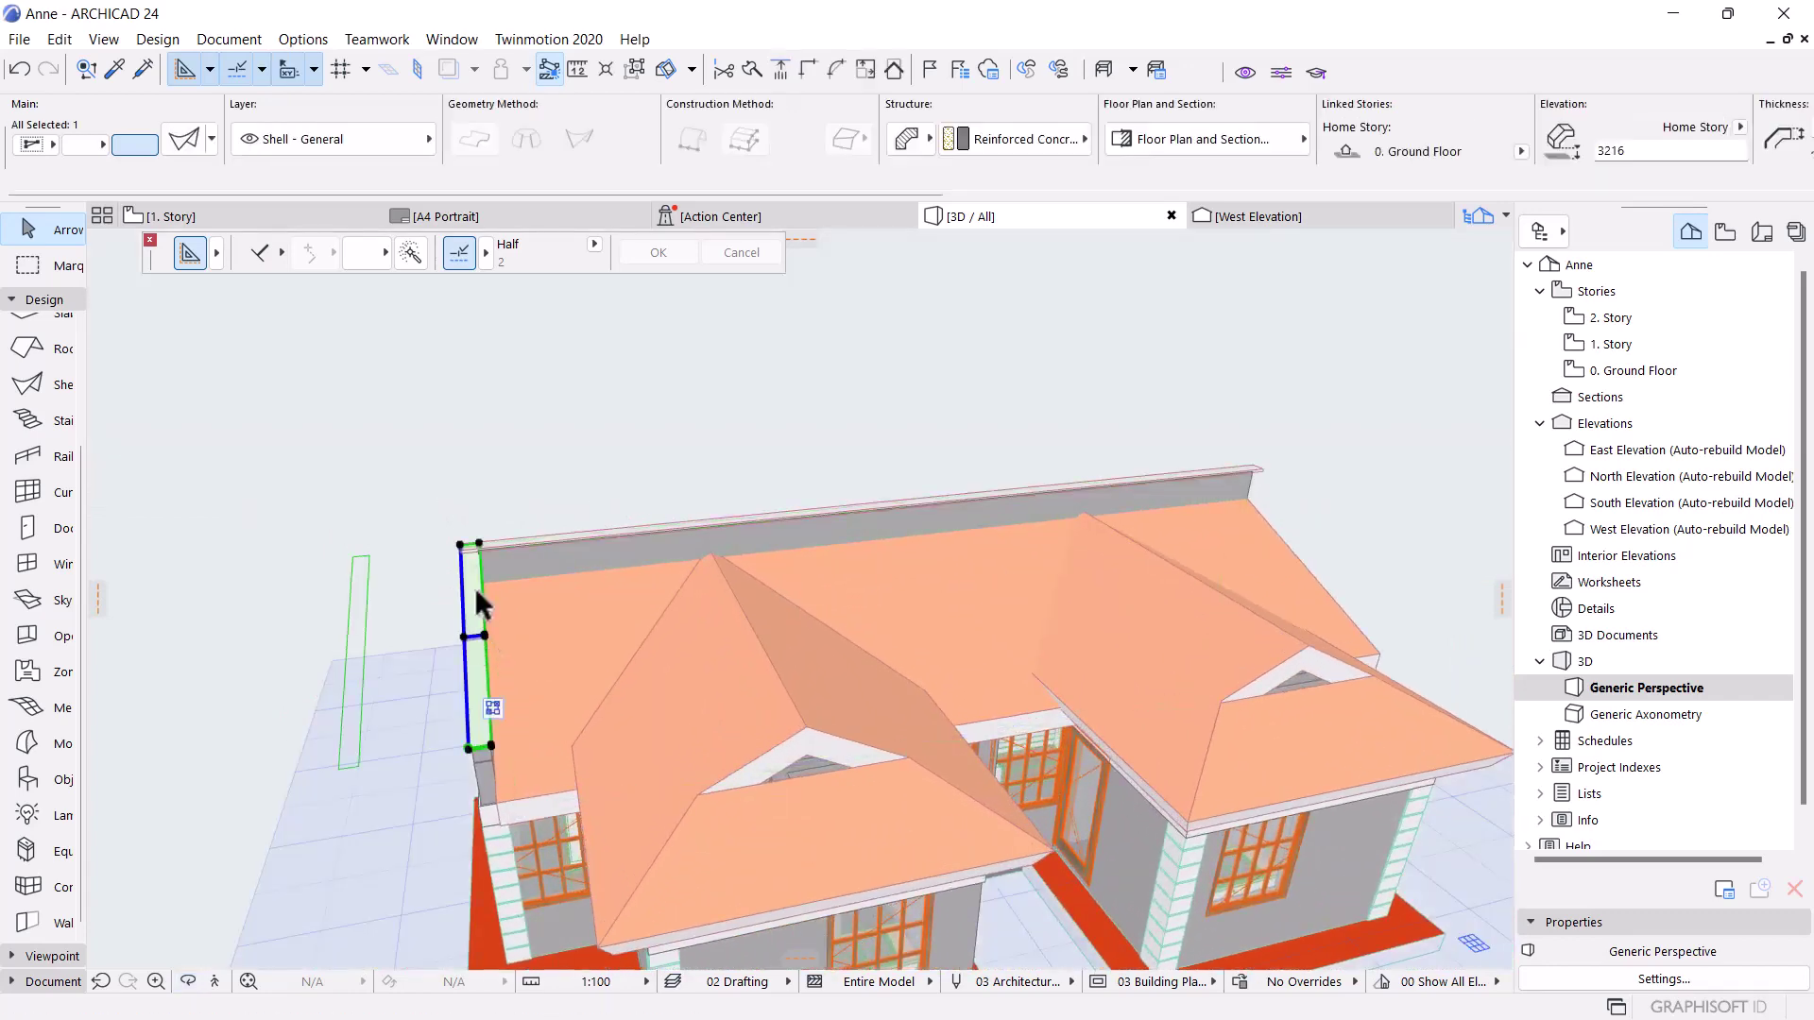
pyautogui.keyDown('shift'); pyautogui.moveTo(802, 599); pyautogui.dragTo(682, 481, button='middle'); pyautogui.keyUp('shift')
pyautogui.moveTo(866, 489); pyautogui.dragTo(450, 780)
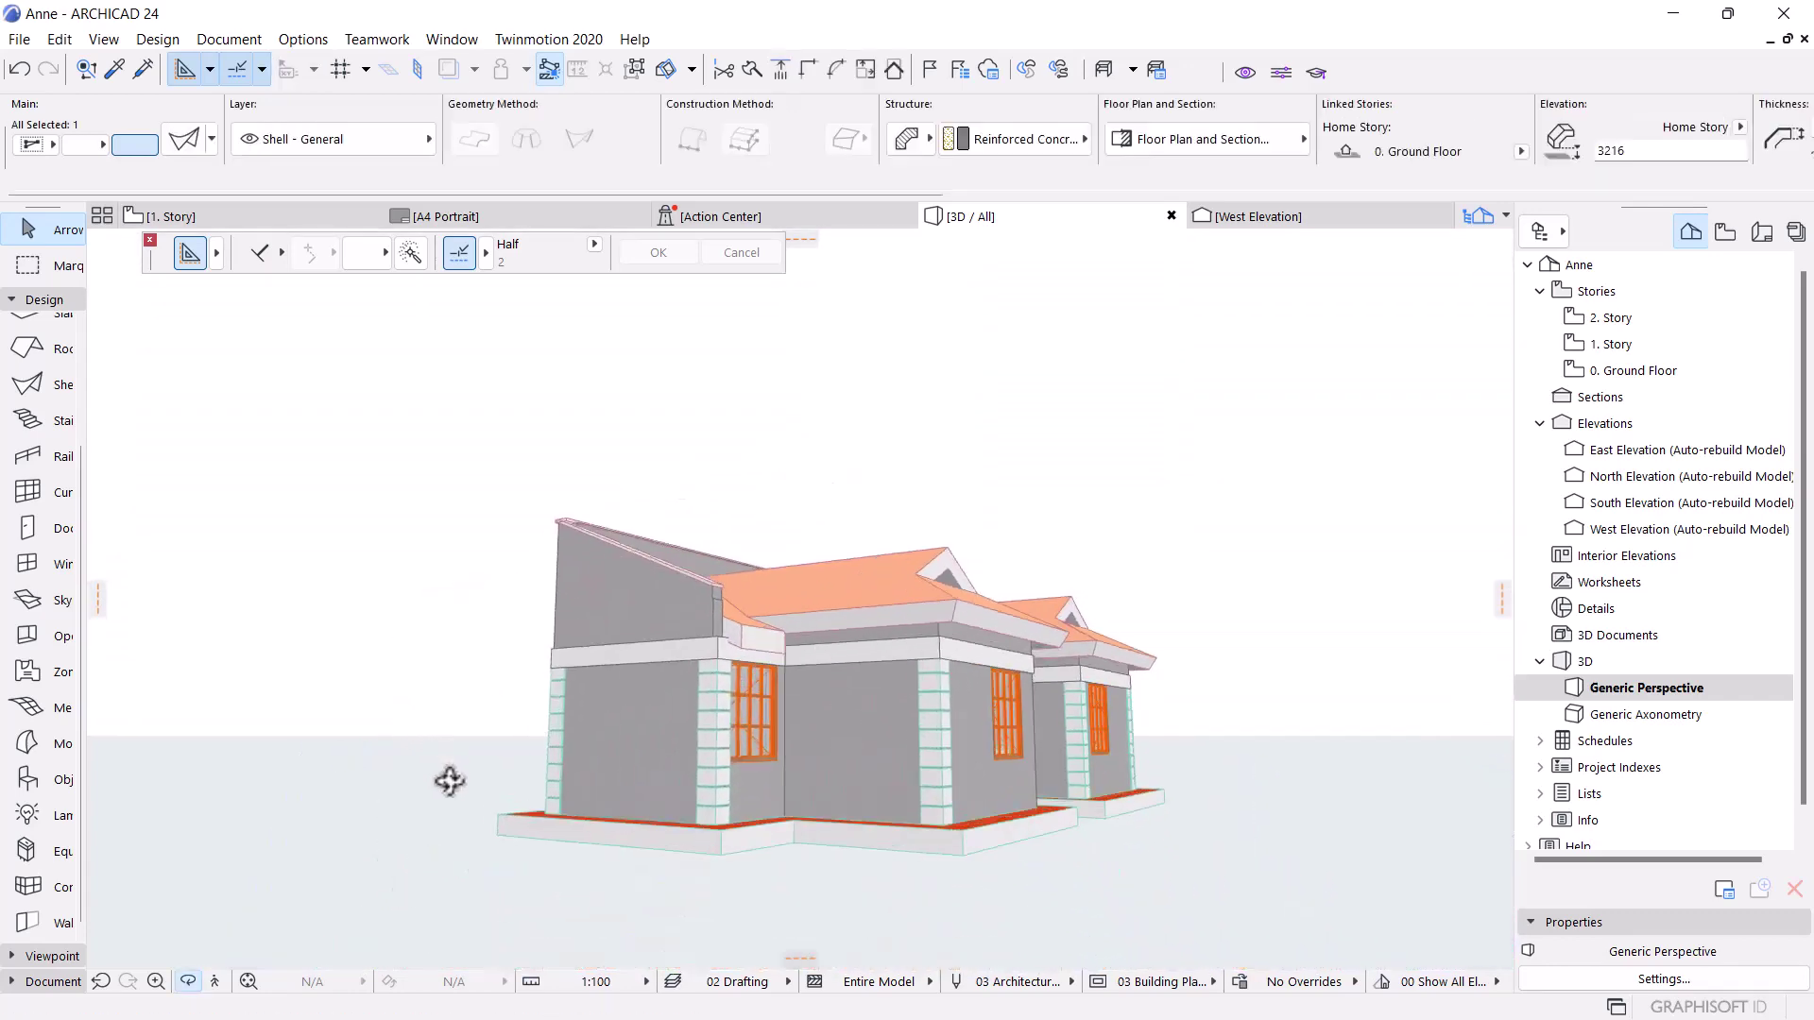
pyautogui.scroll(3, 708, 711)
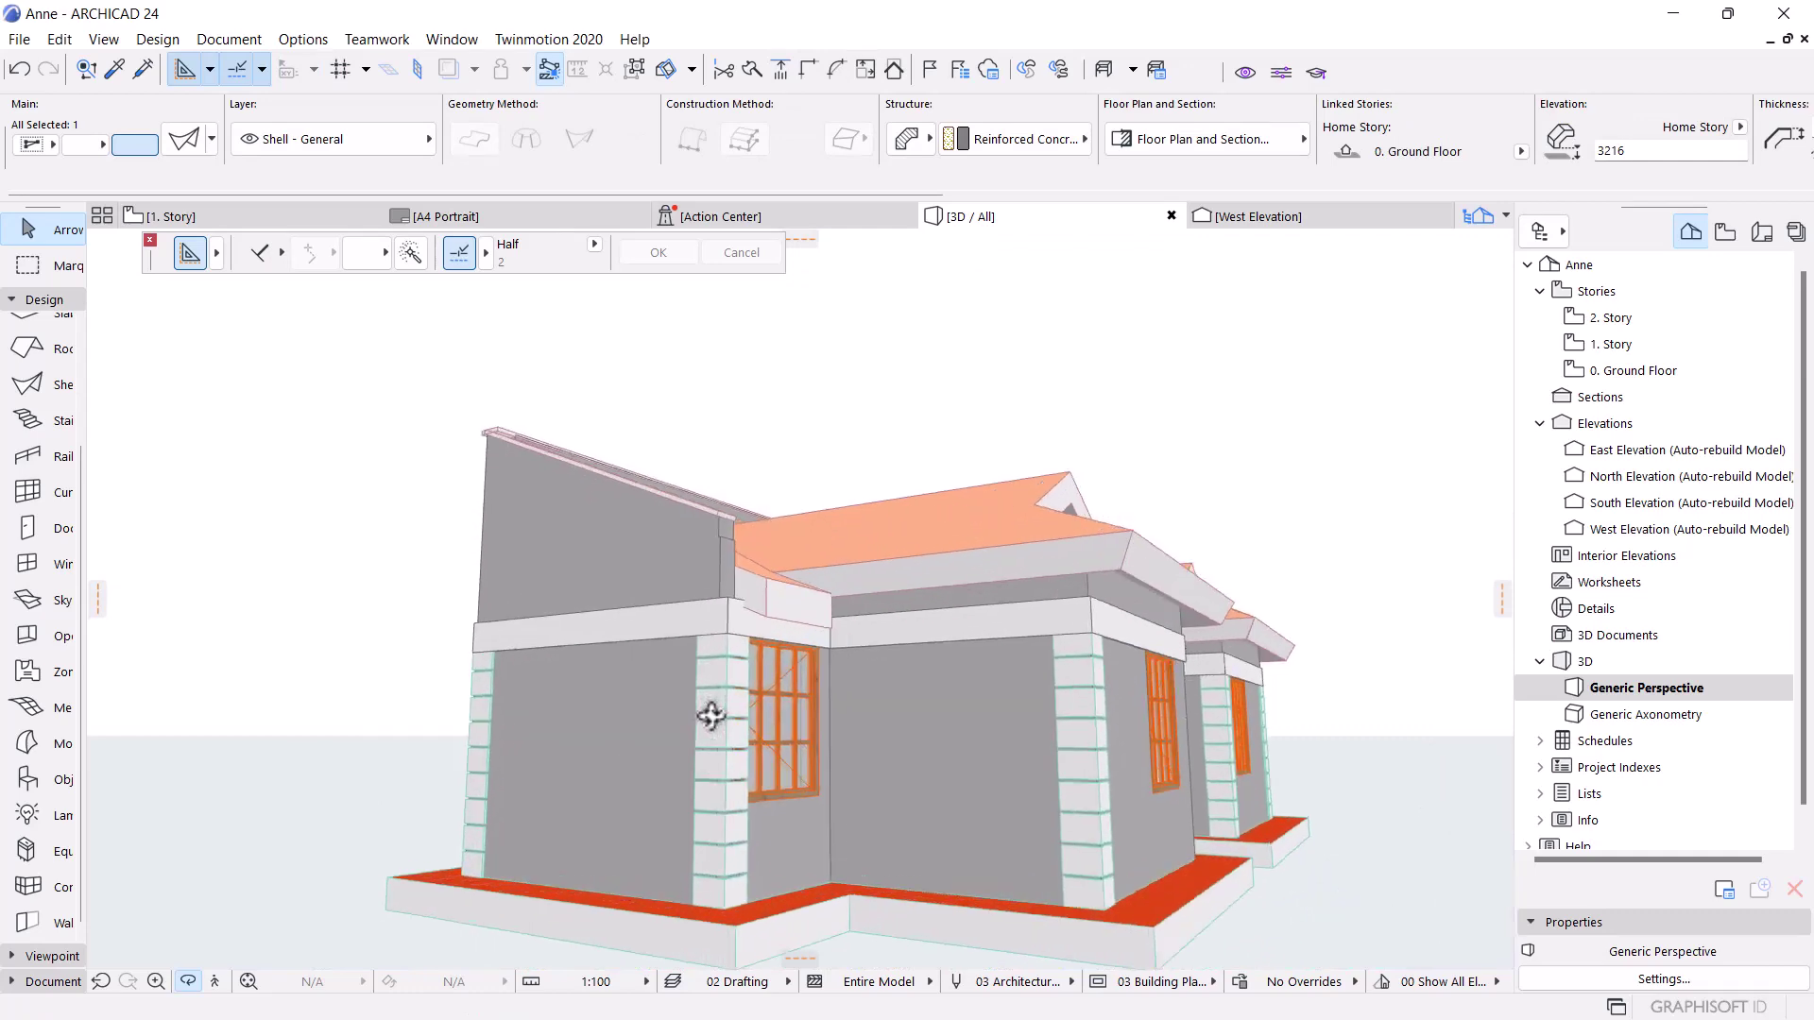
pyautogui.moveTo(712, 676); pyautogui.dragTo(592, 586)
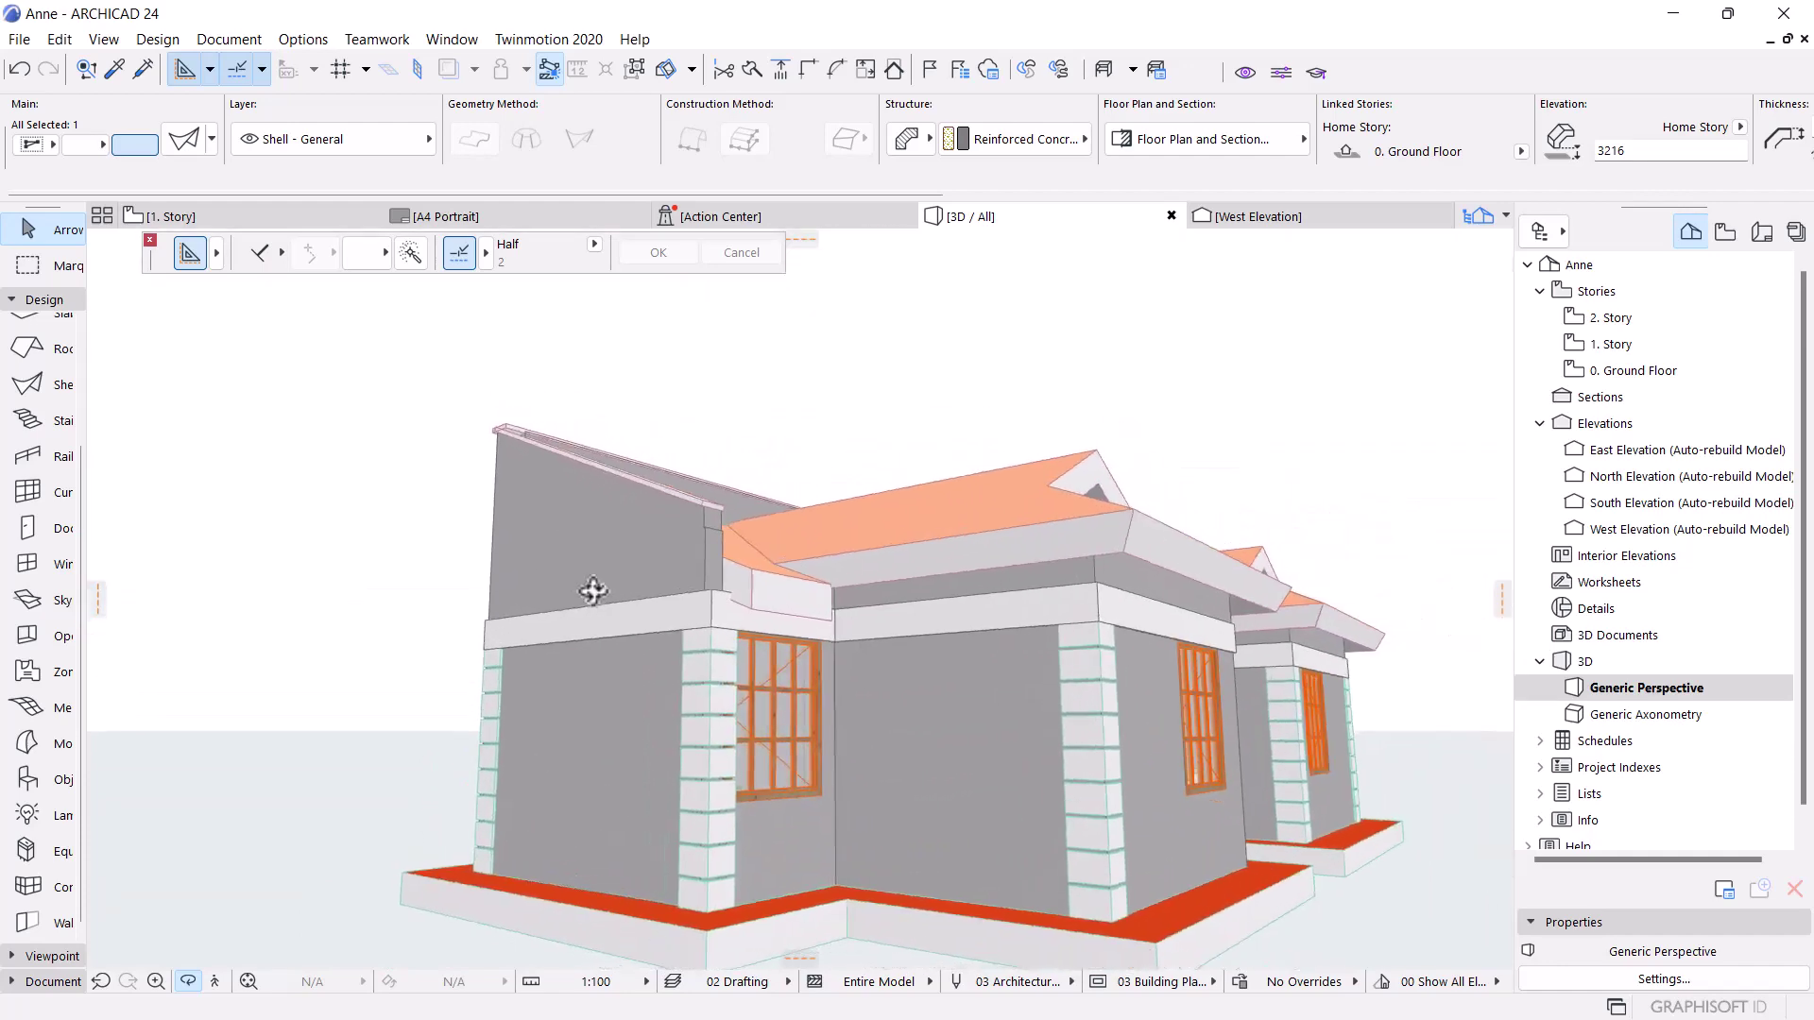
pyautogui.scroll(3, 717, 636)
pyautogui.moveTo(733, 585); pyautogui.dragTo(745, 684)
pyautogui.moveTo(855, 873); pyautogui.dragTo(882, 892, button='middle')
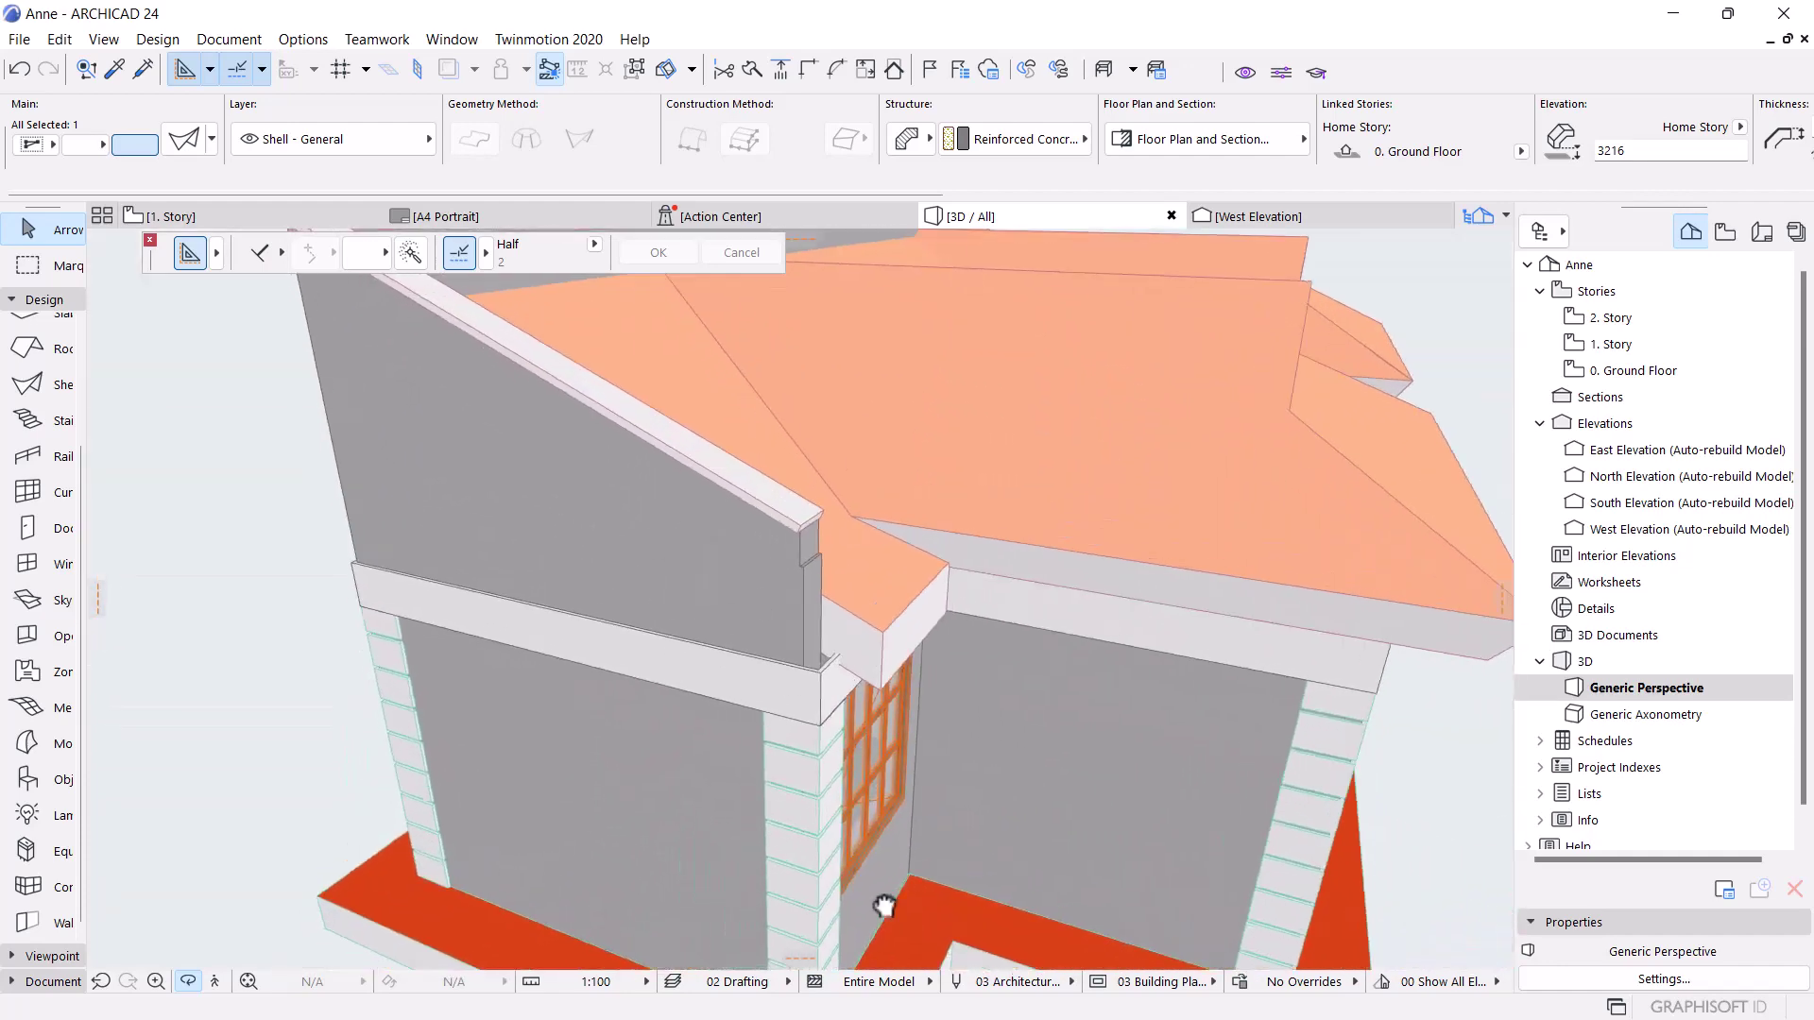
pyautogui.moveTo(680, 409); pyautogui.dragTo(743, 828)
pyautogui.moveTo(650, 926); pyautogui.dragTo(449, 333)
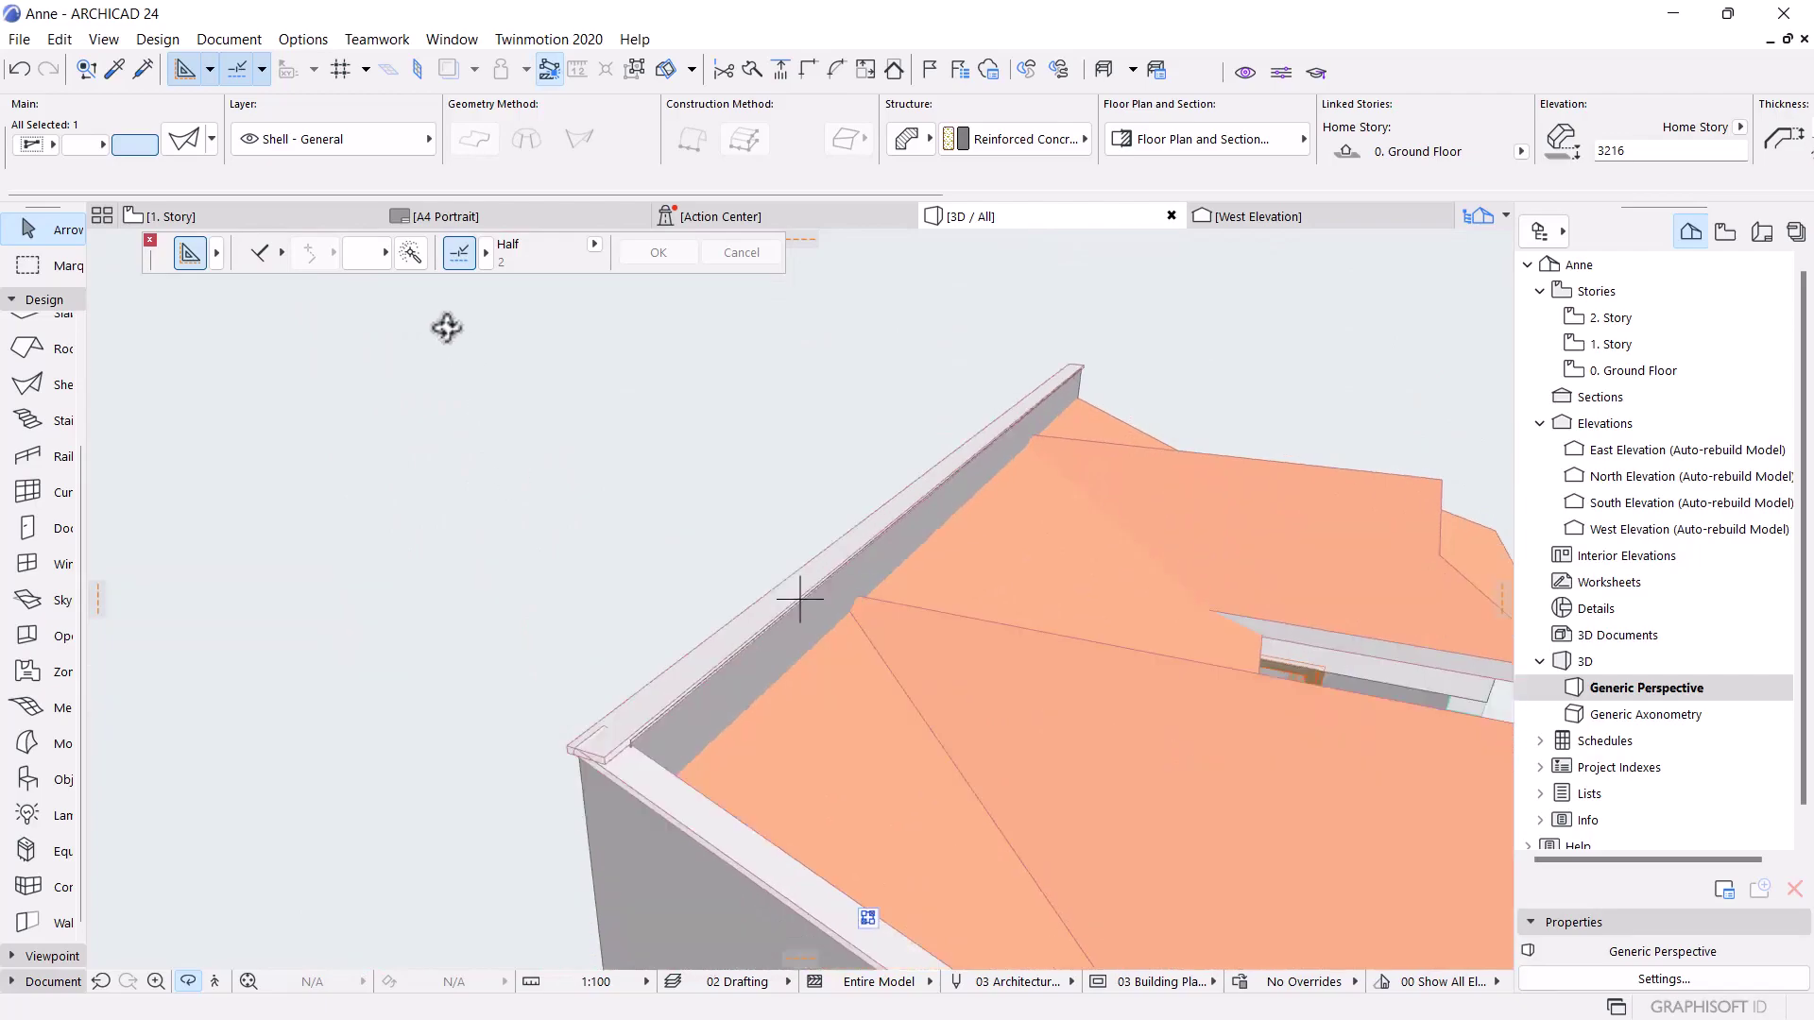
pyautogui.click(260, 221)
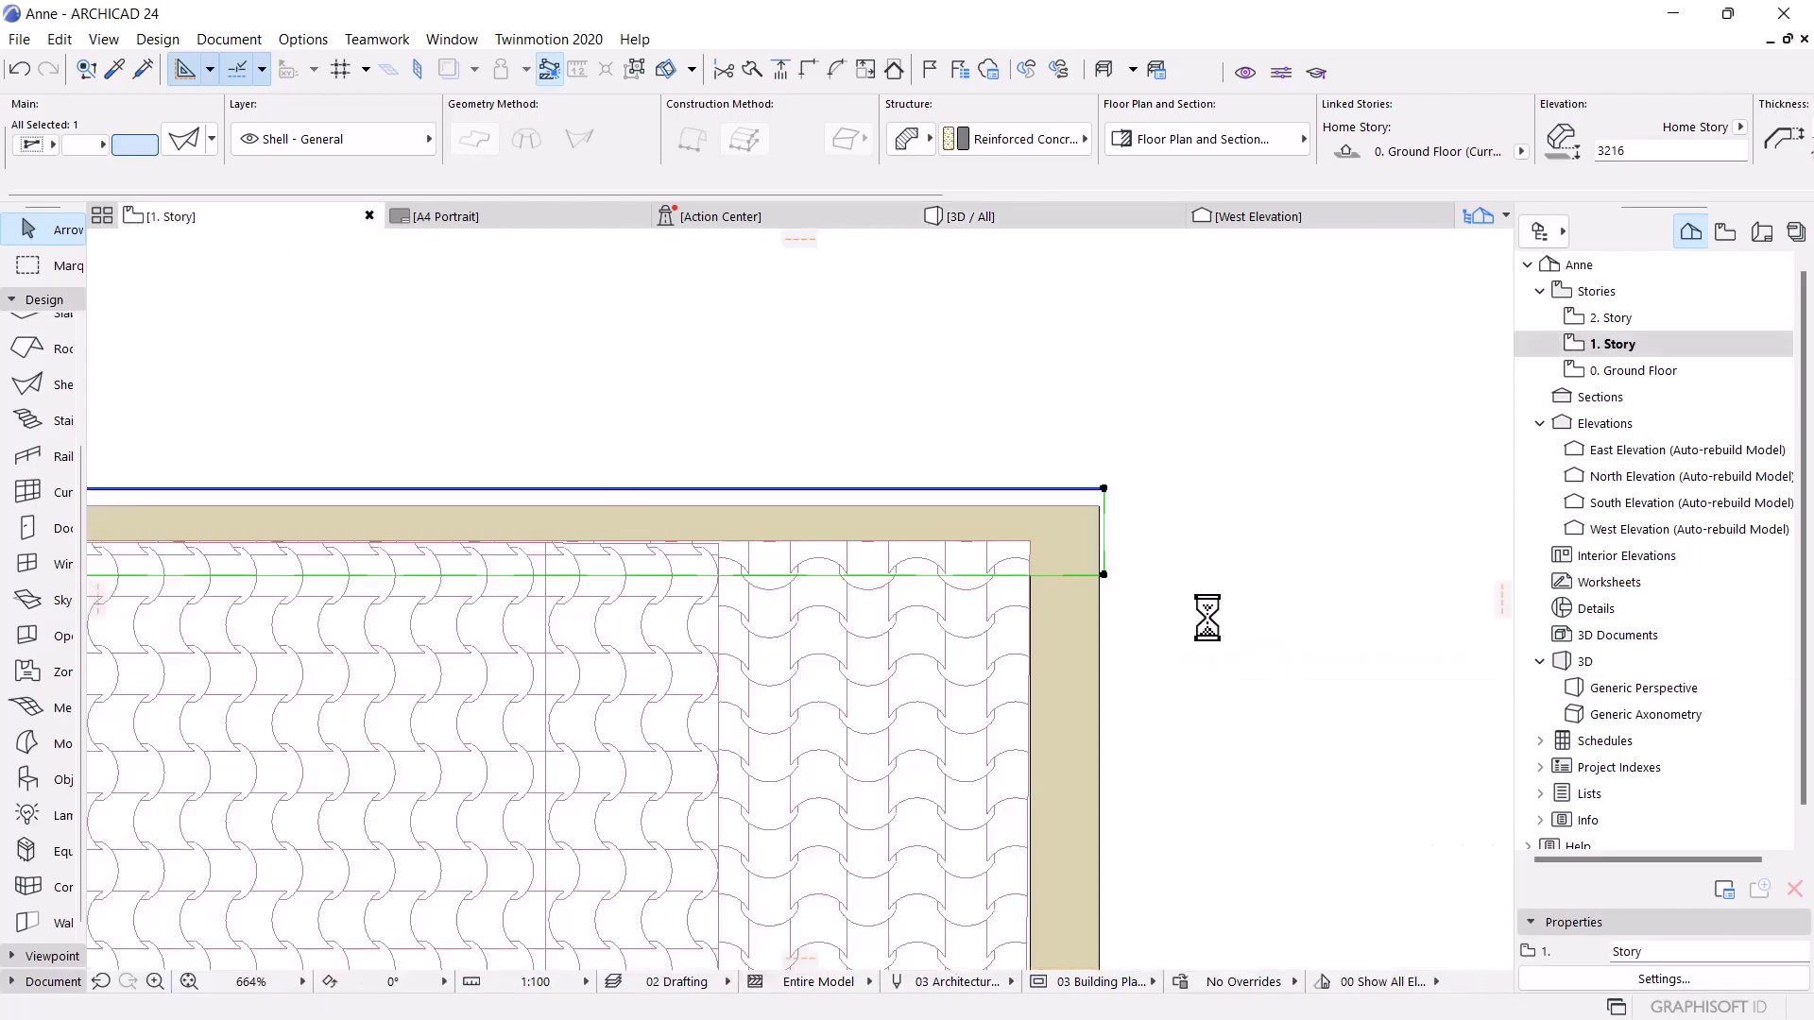